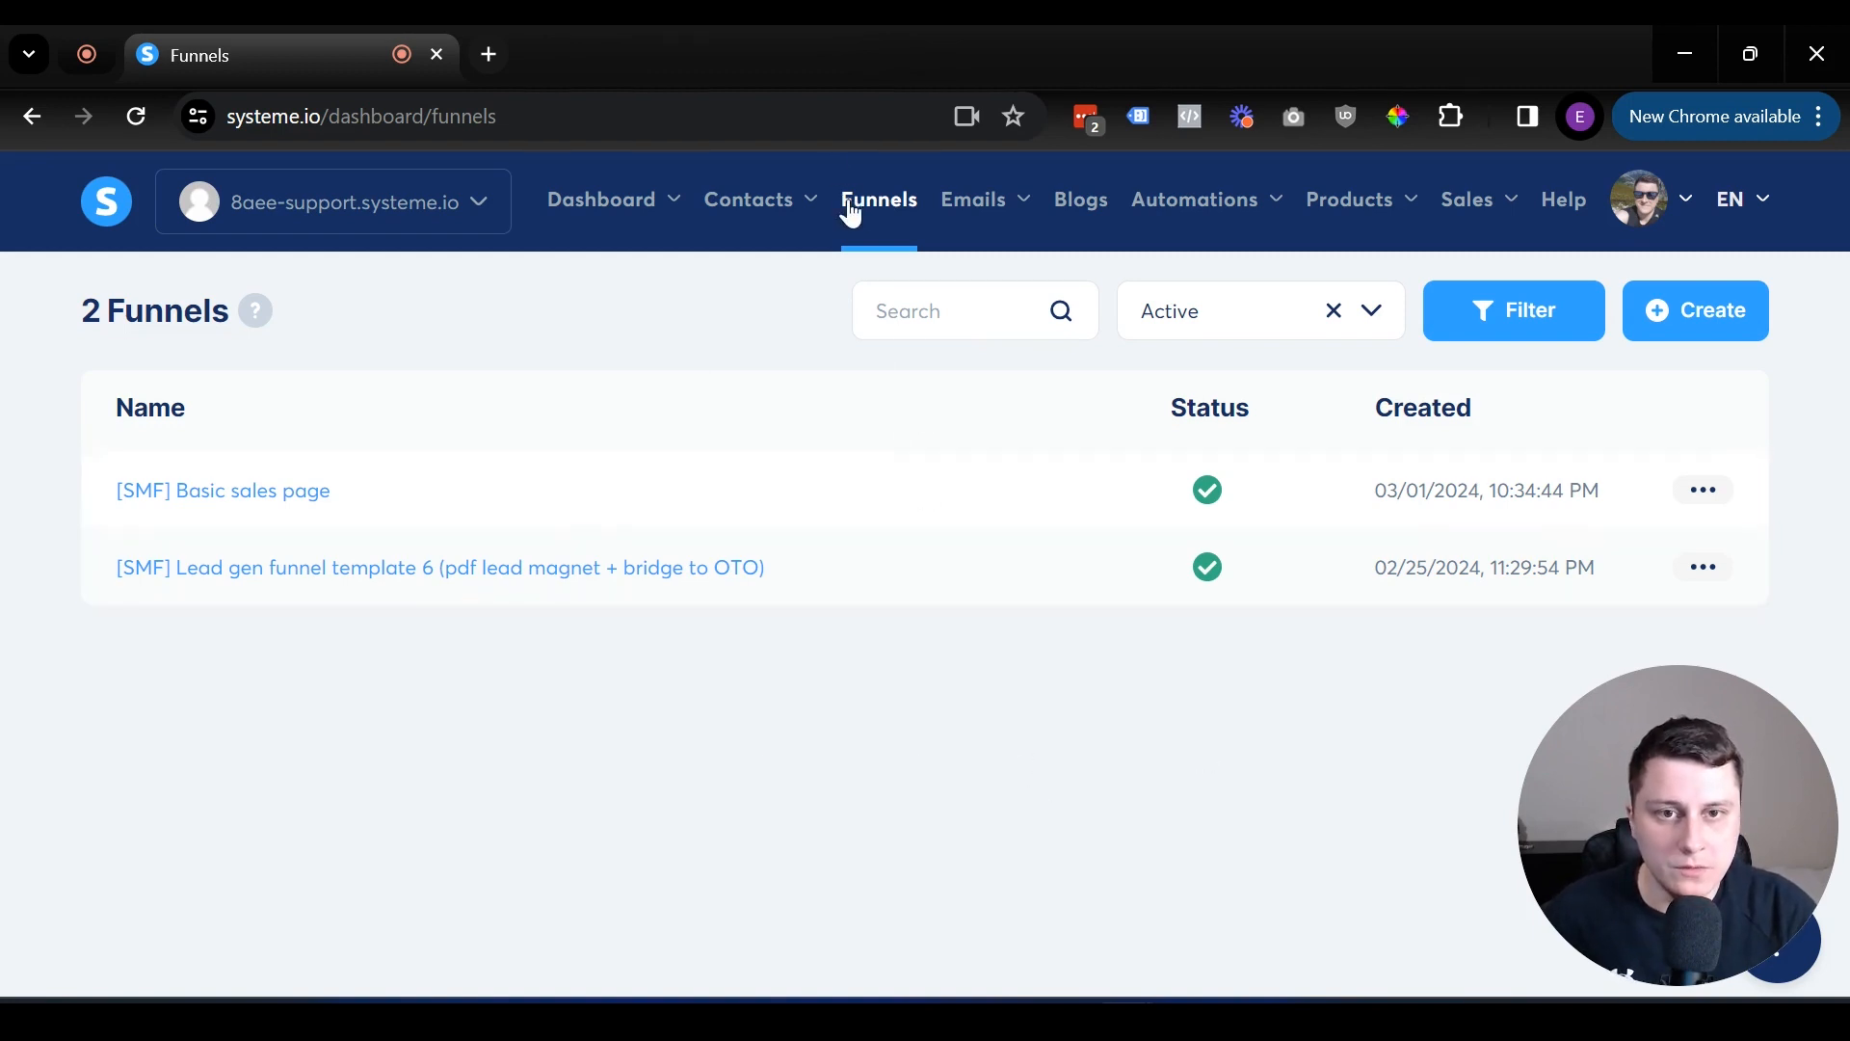
Create a funnel named "Link in bio" on the 8aee-support.systeme.io domain with the Custom goal and U.S. Dollar currency.
click(1677, 326)
click(780, 458)
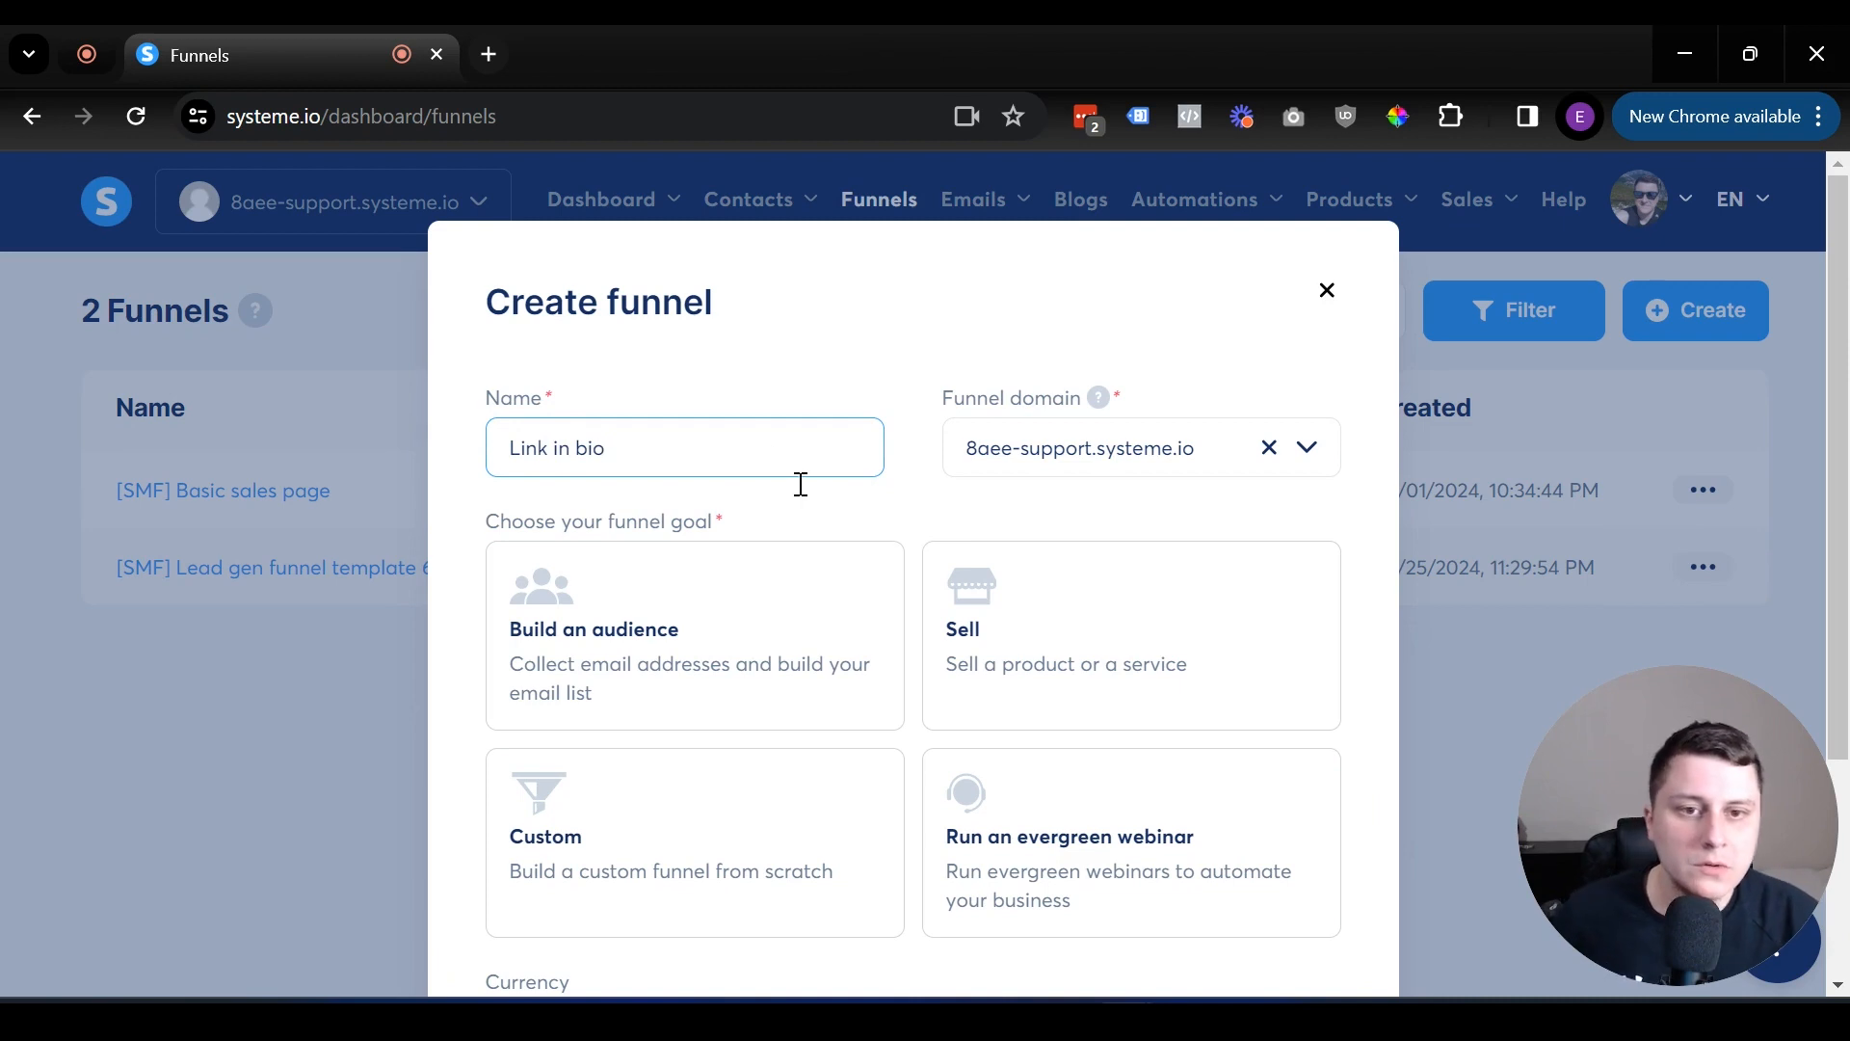
click(1146, 451)
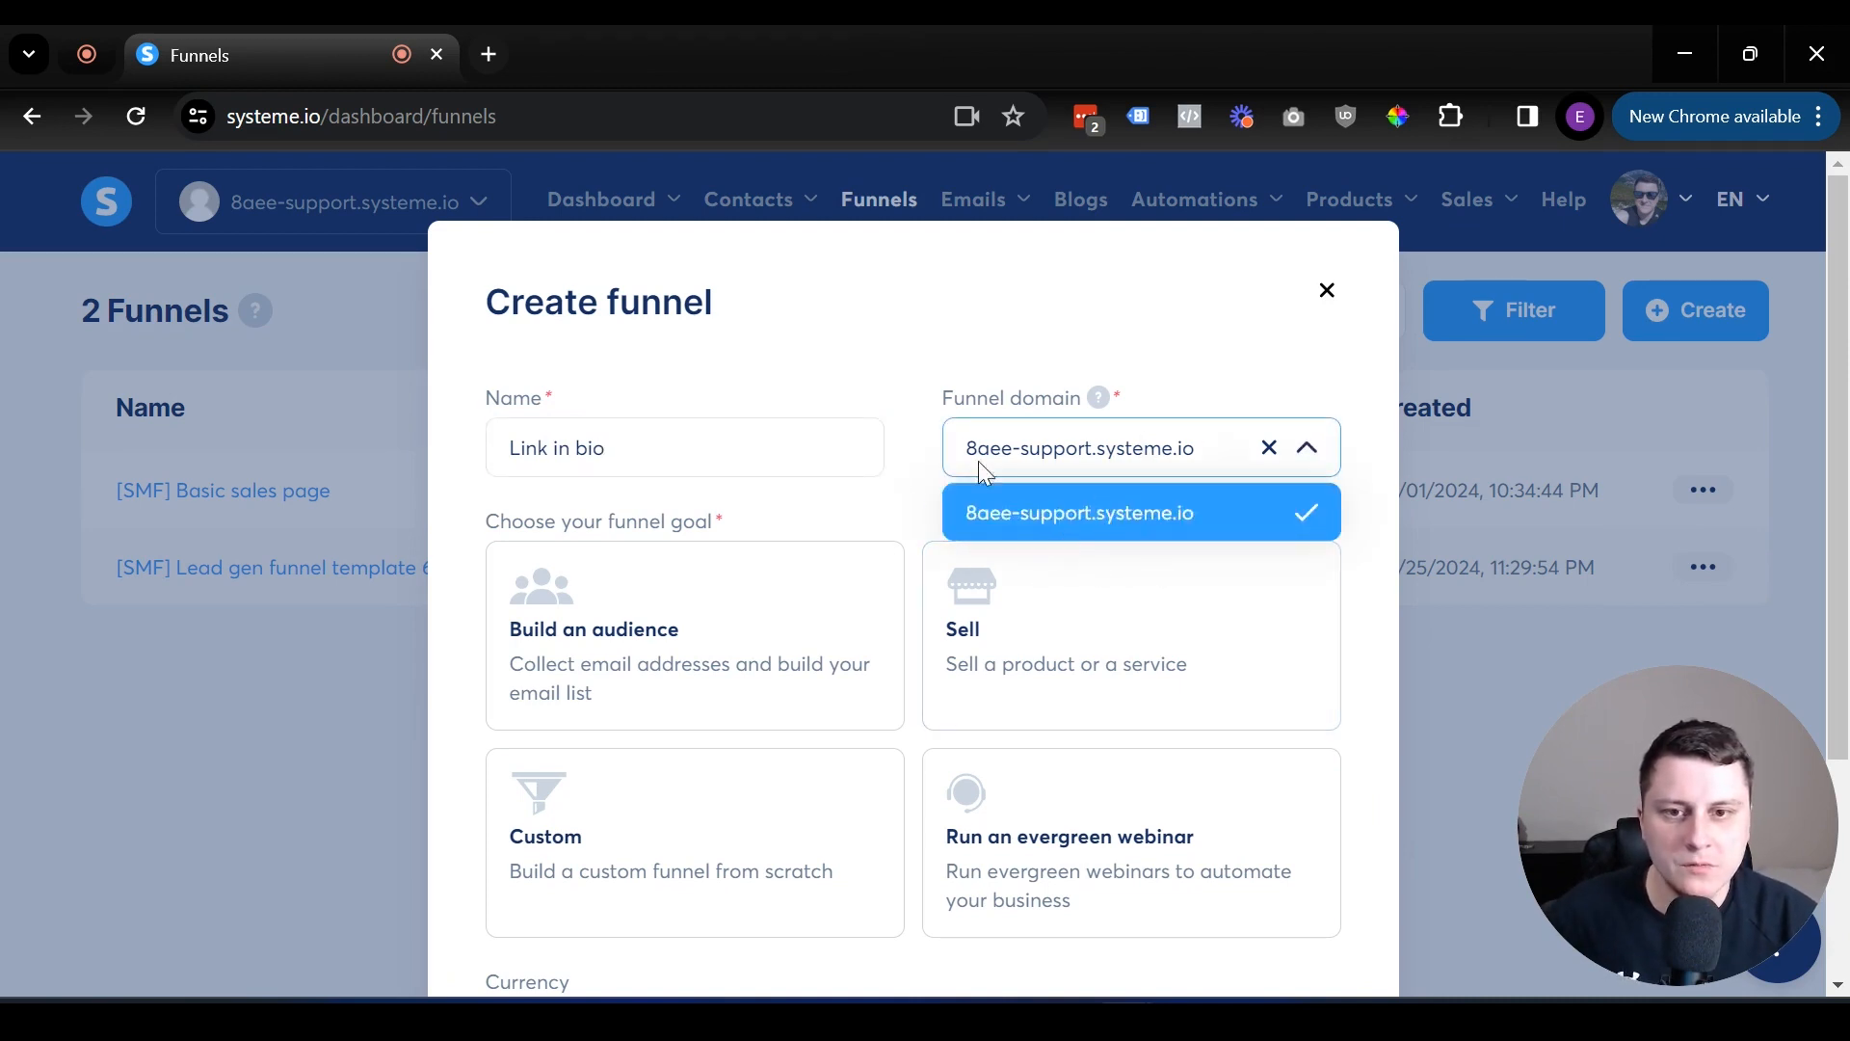
click(1006, 501)
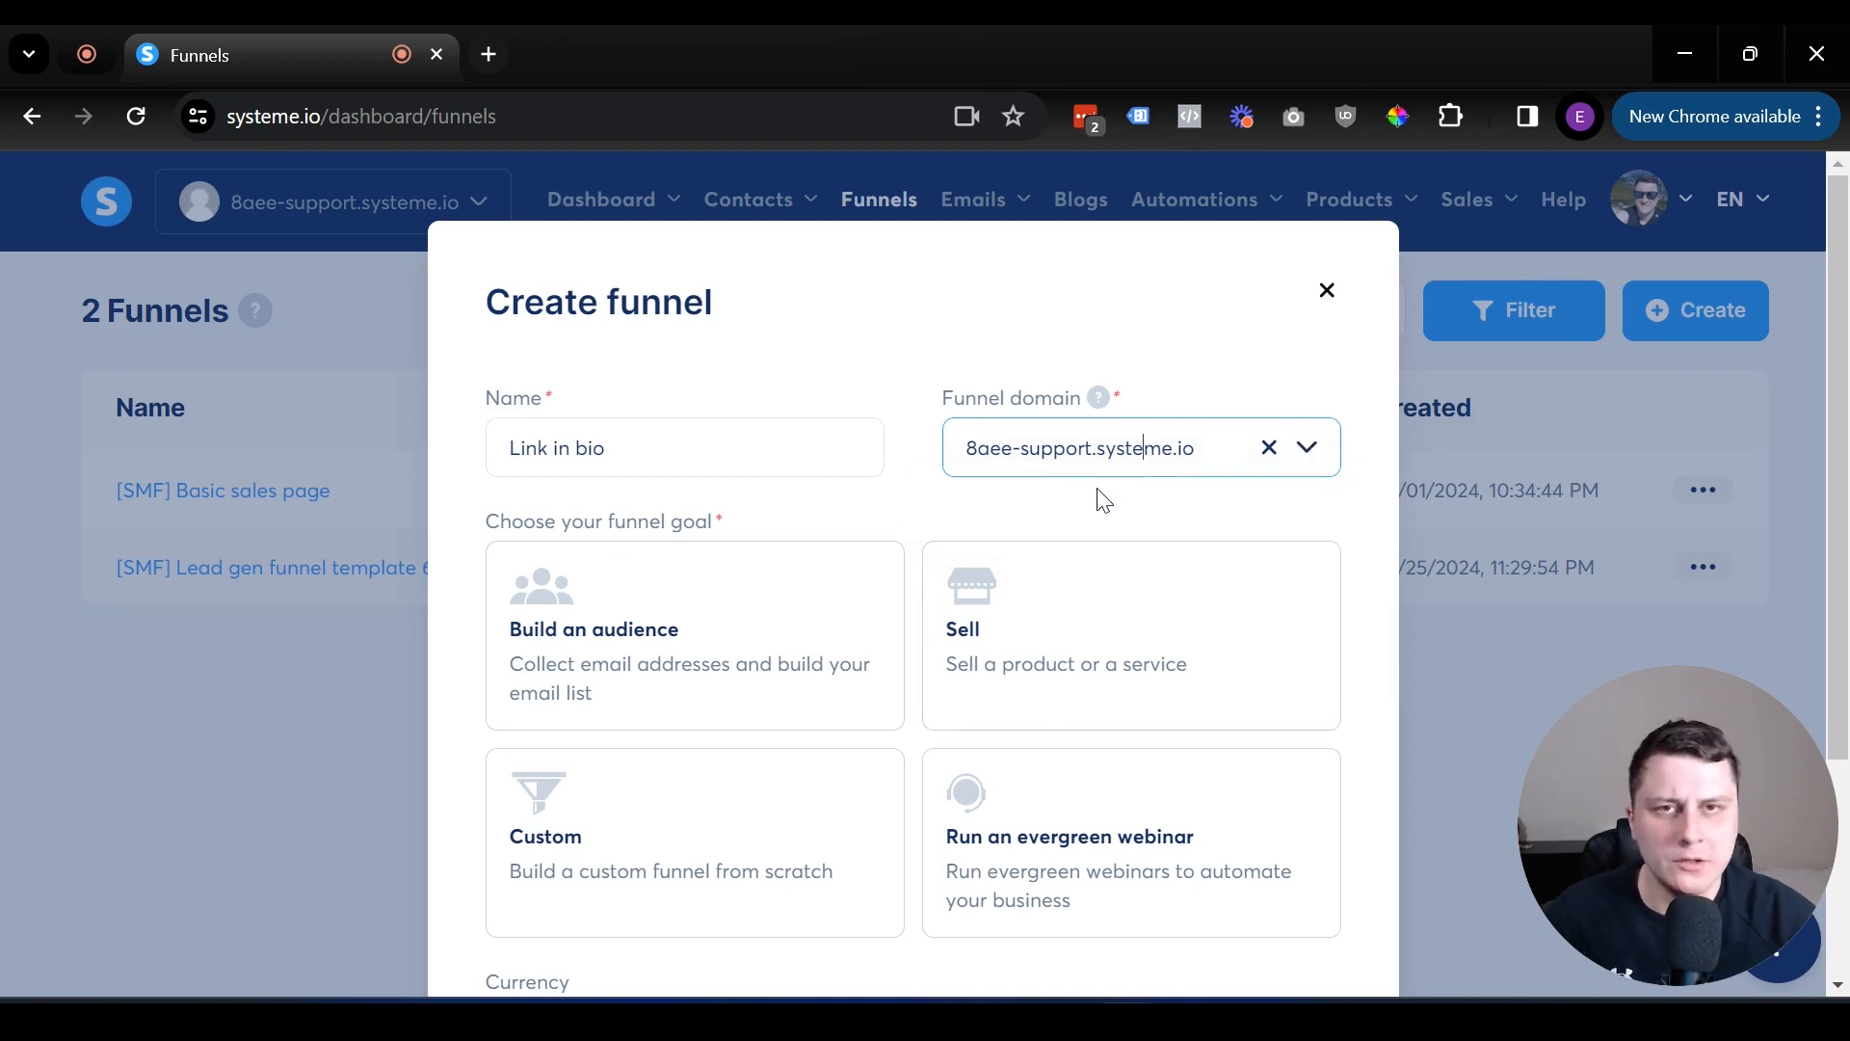
click(922, 474)
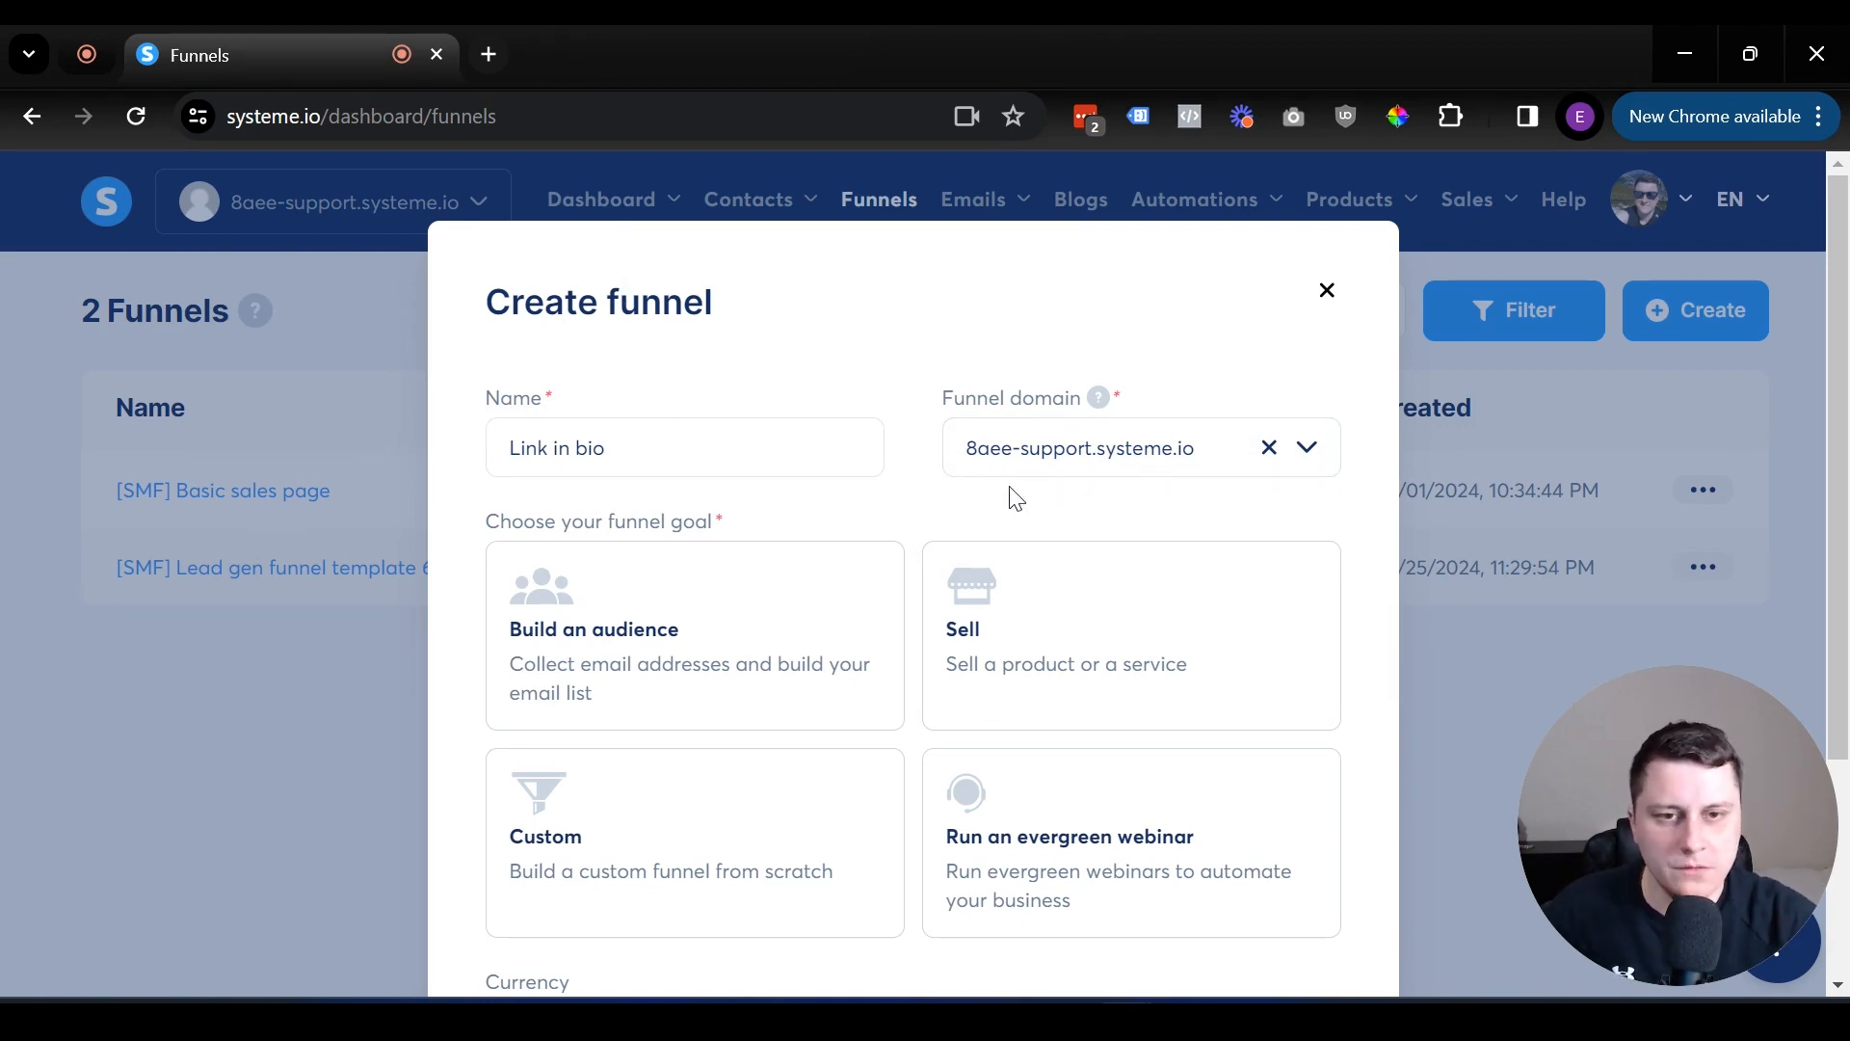
scroll(764, 524, down, 3)
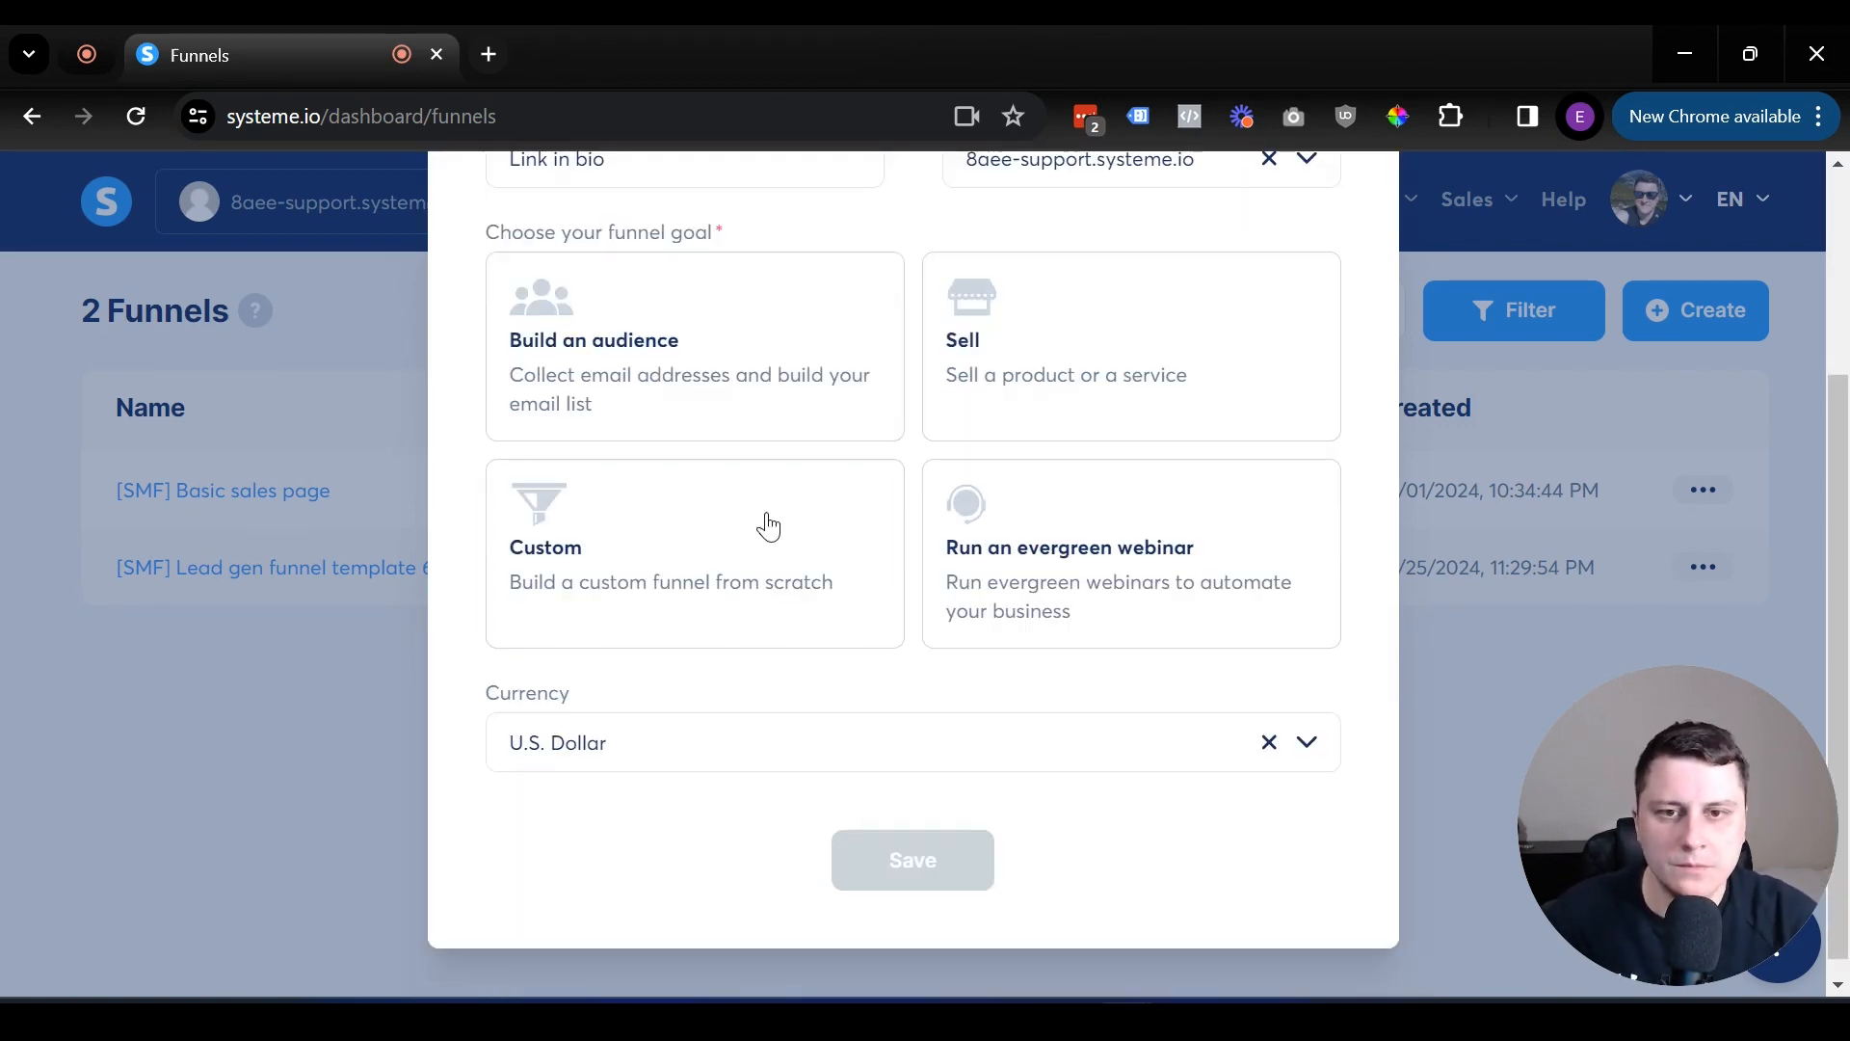
click(790, 583)
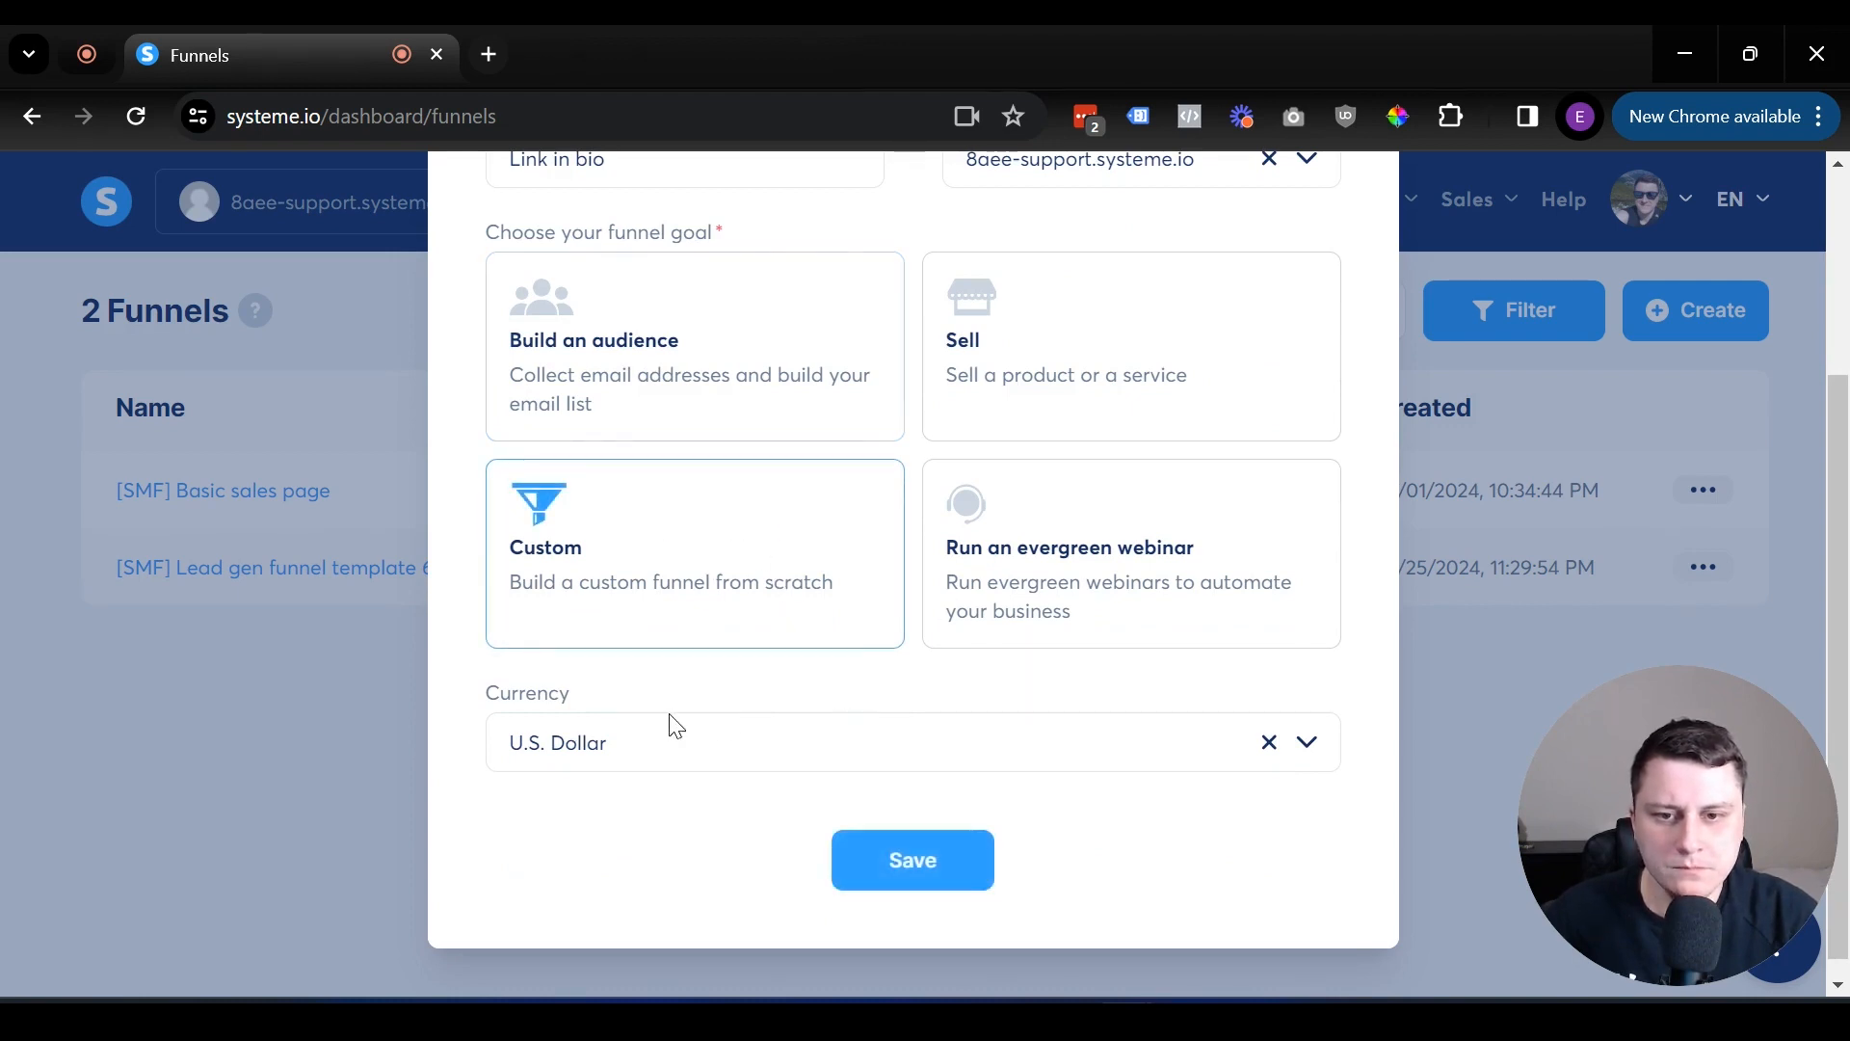
click(905, 859)
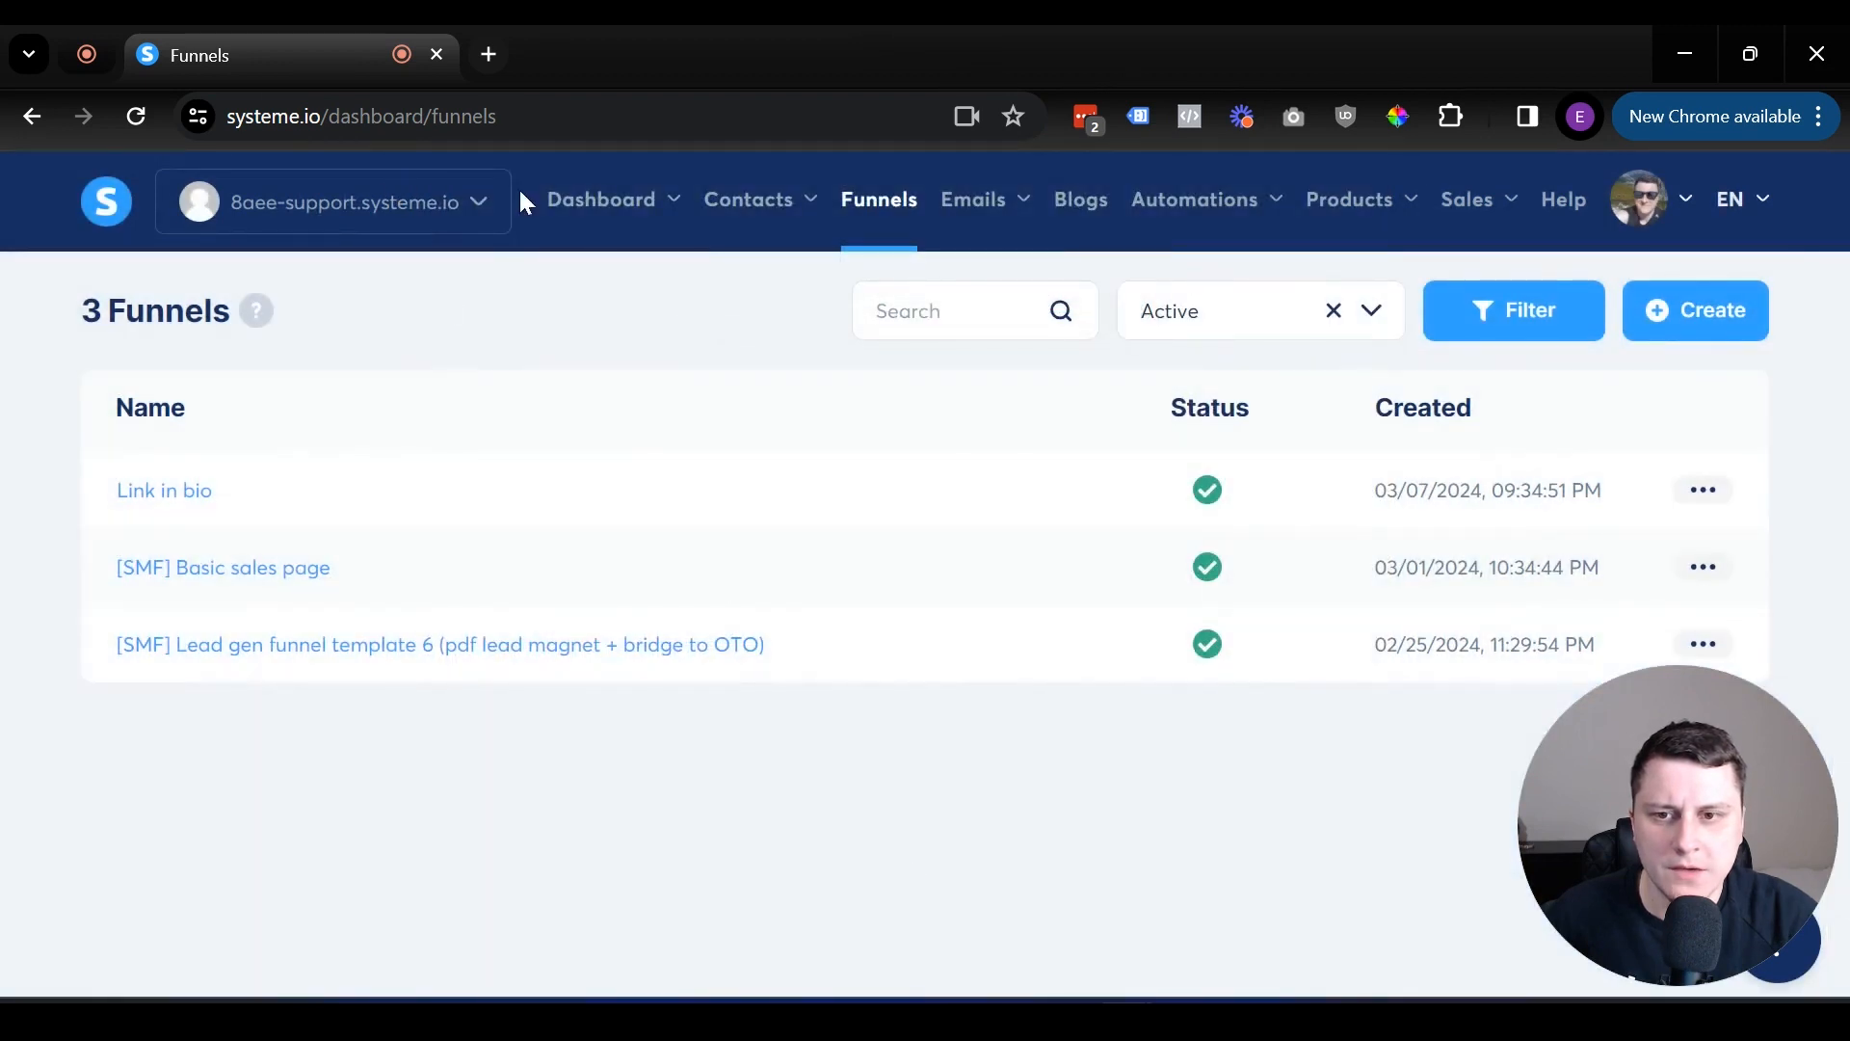
Add a step named "Link in bio" of type Link in bio to the new Link in bio funnel.
click(190, 489)
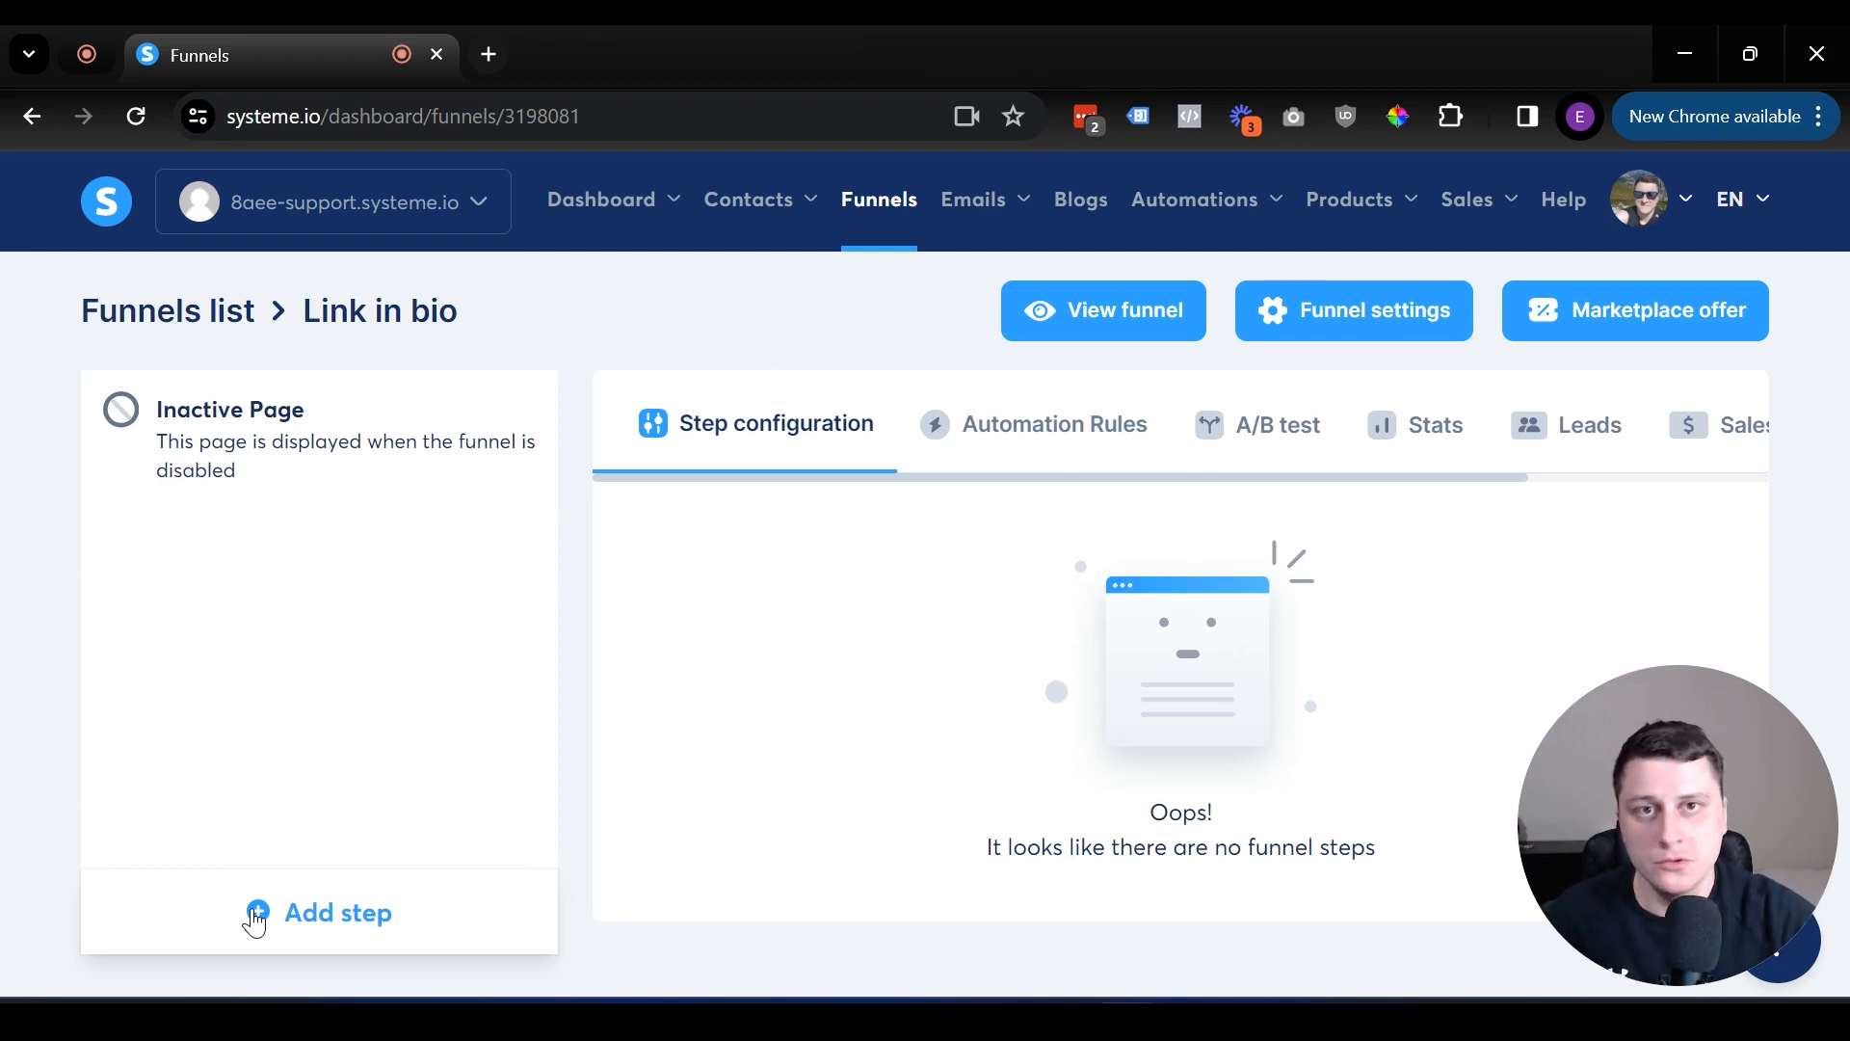
click(308, 914)
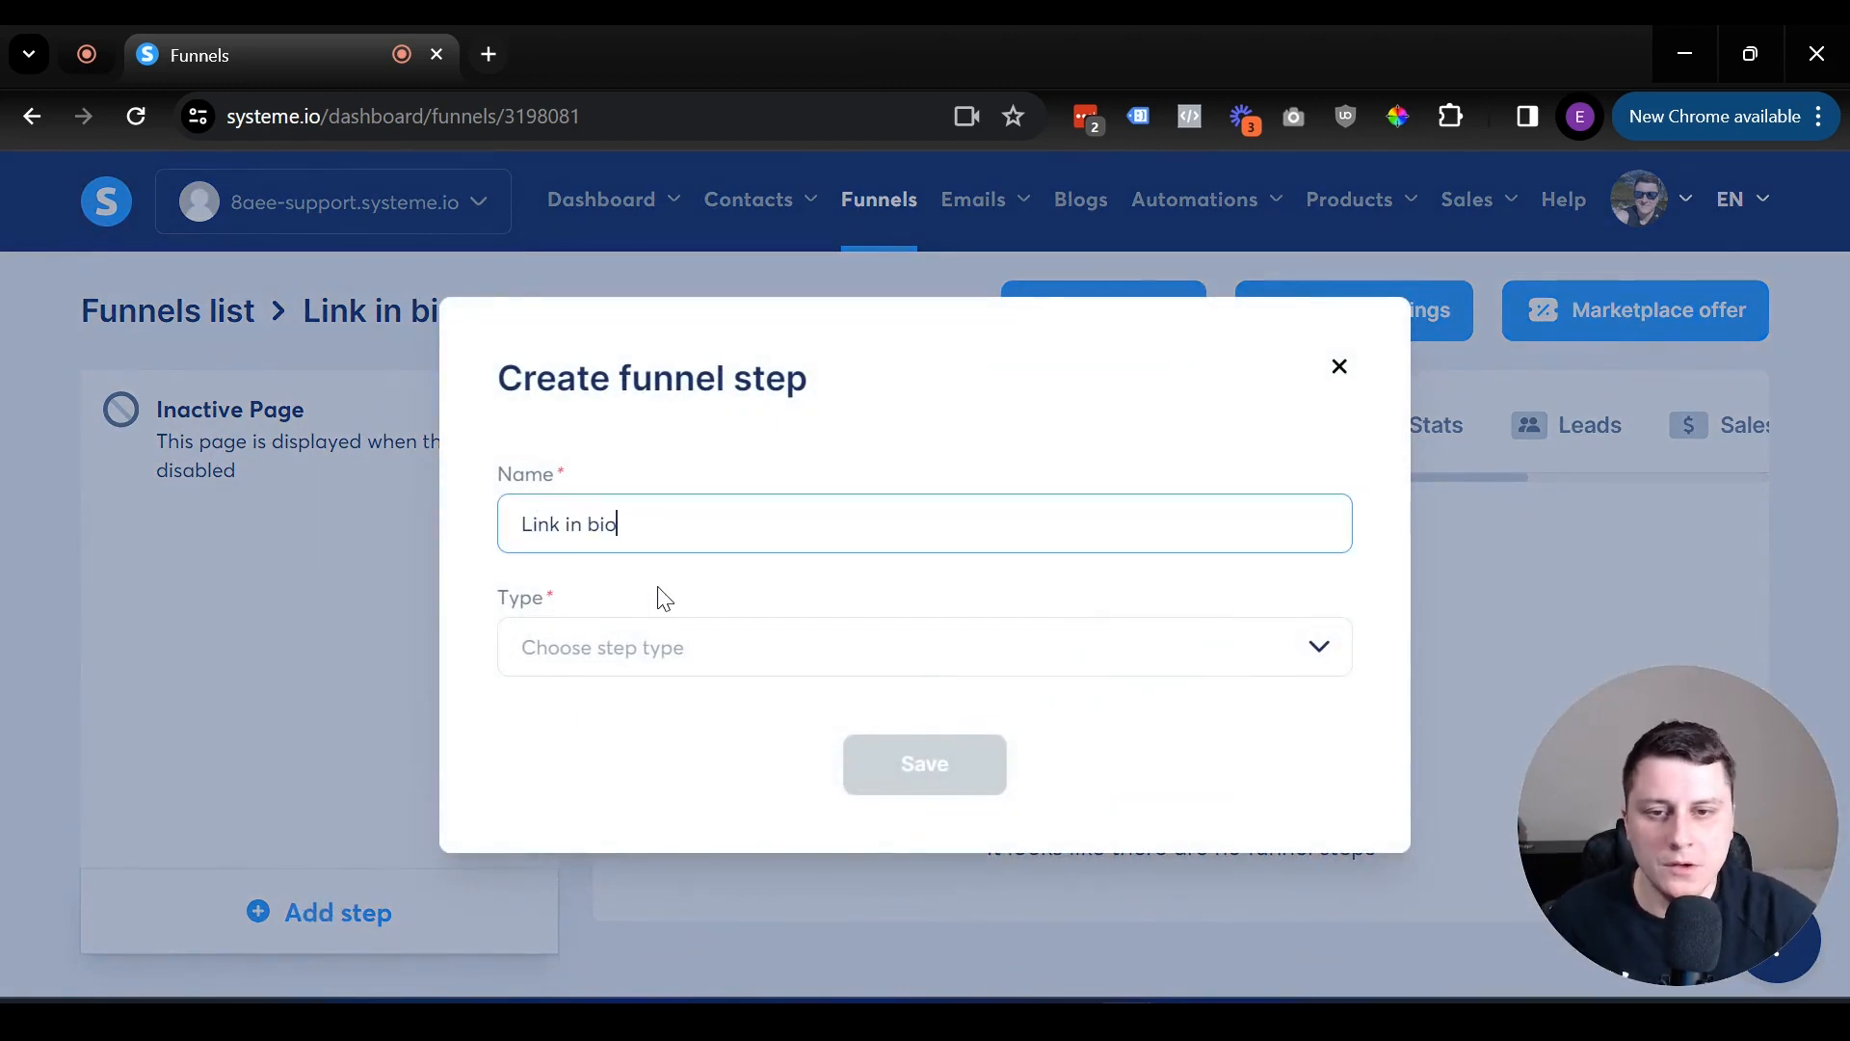
click(677, 673)
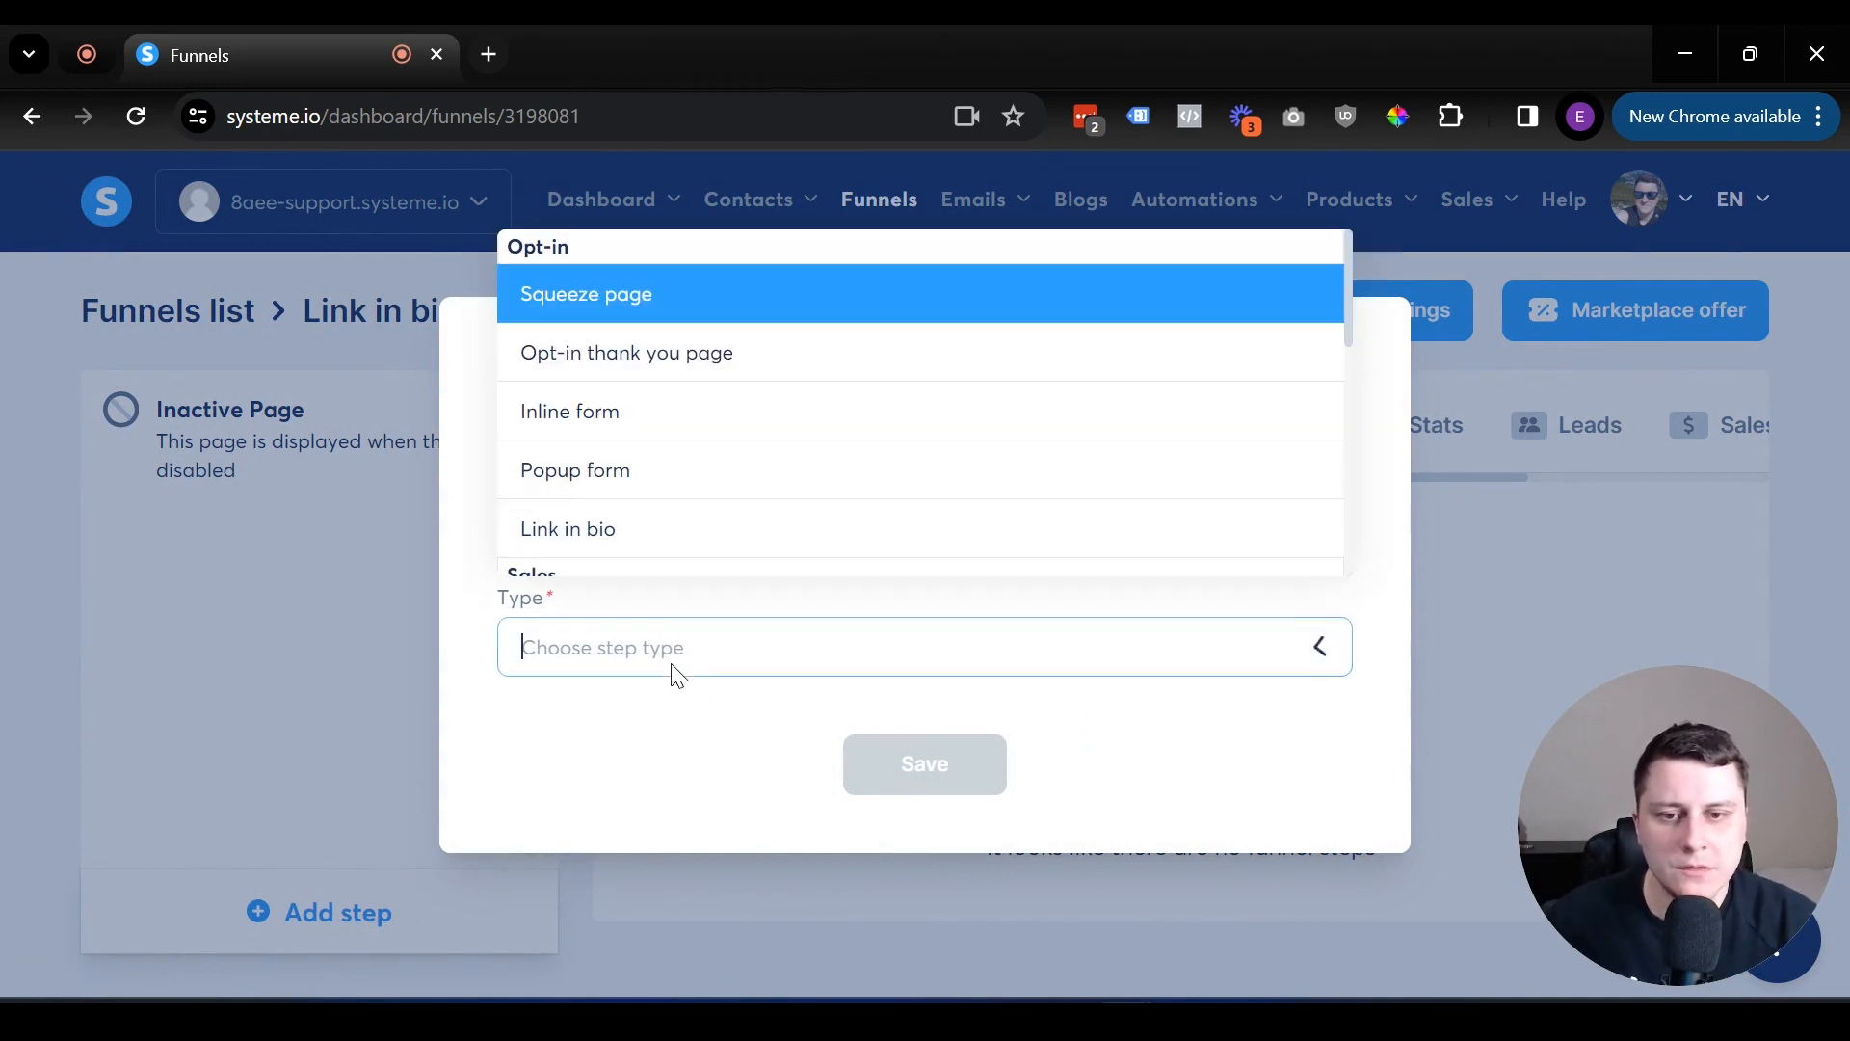
scroll(690, 442, down, 2)
scroll(674, 424, up, 2)
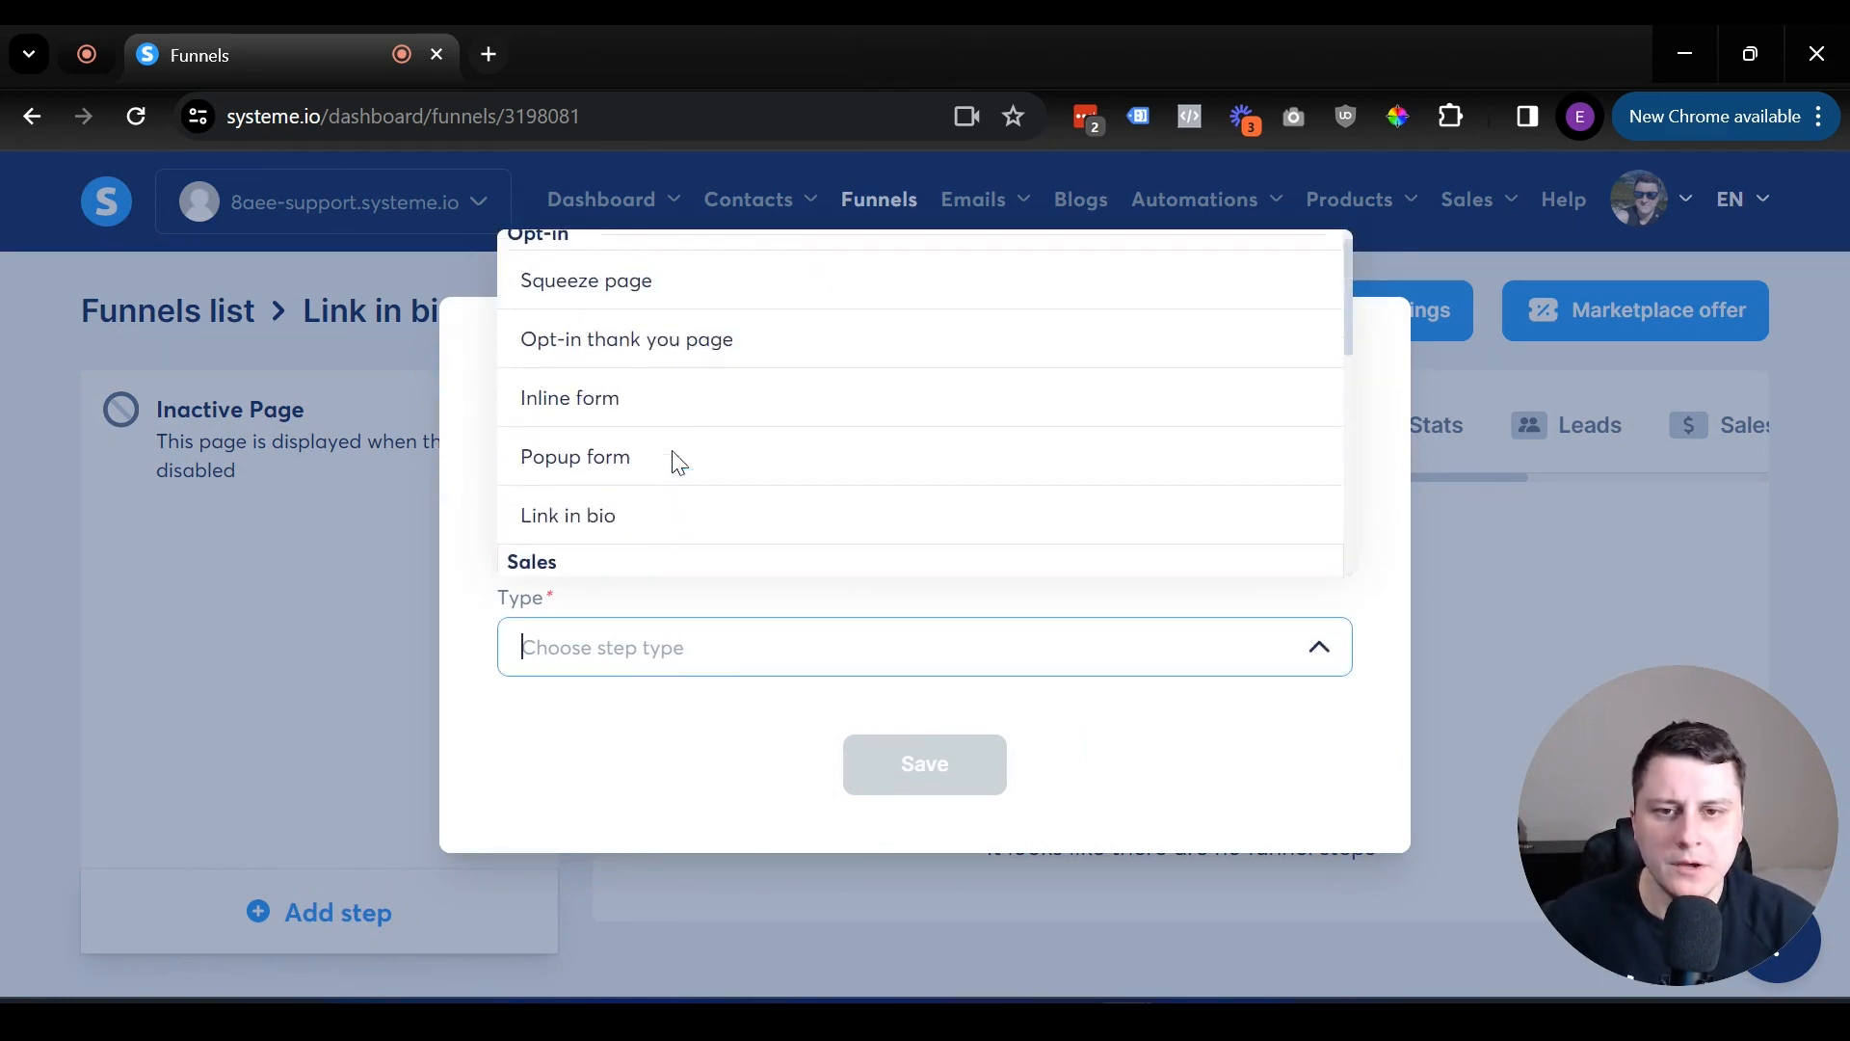
click(718, 536)
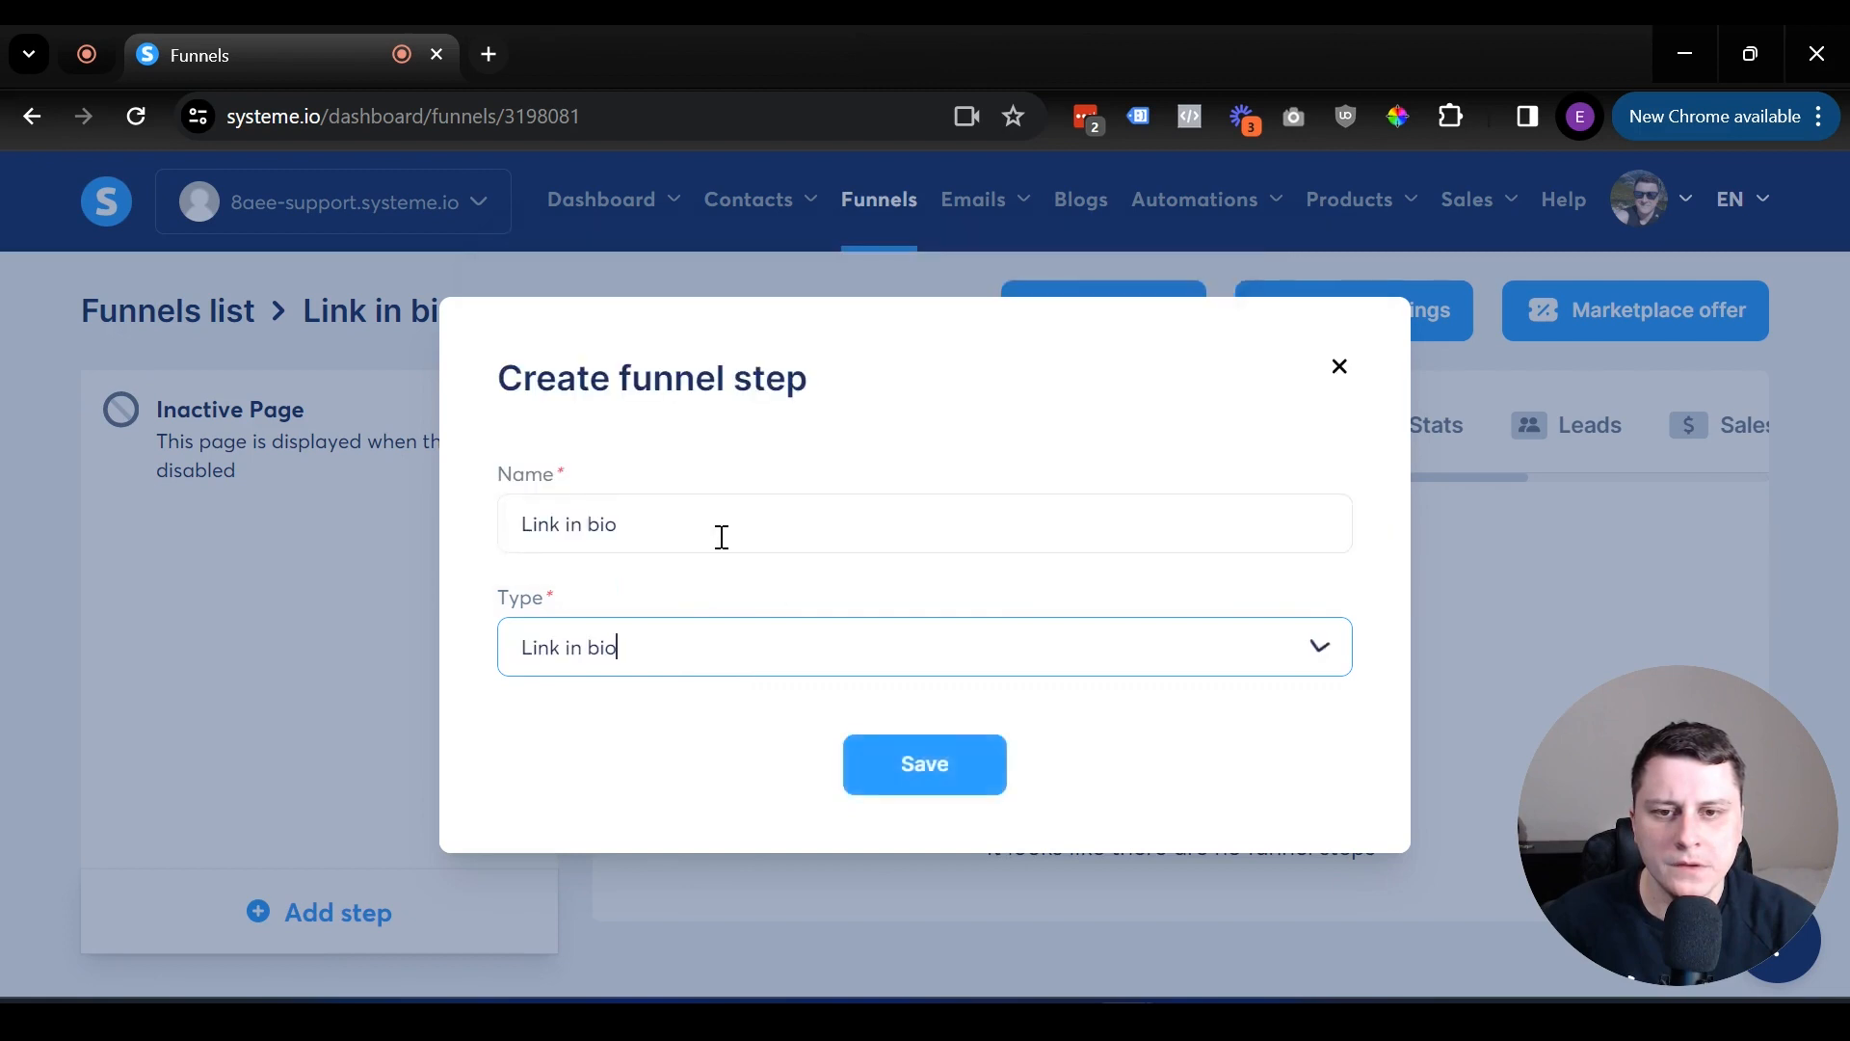
click(944, 761)
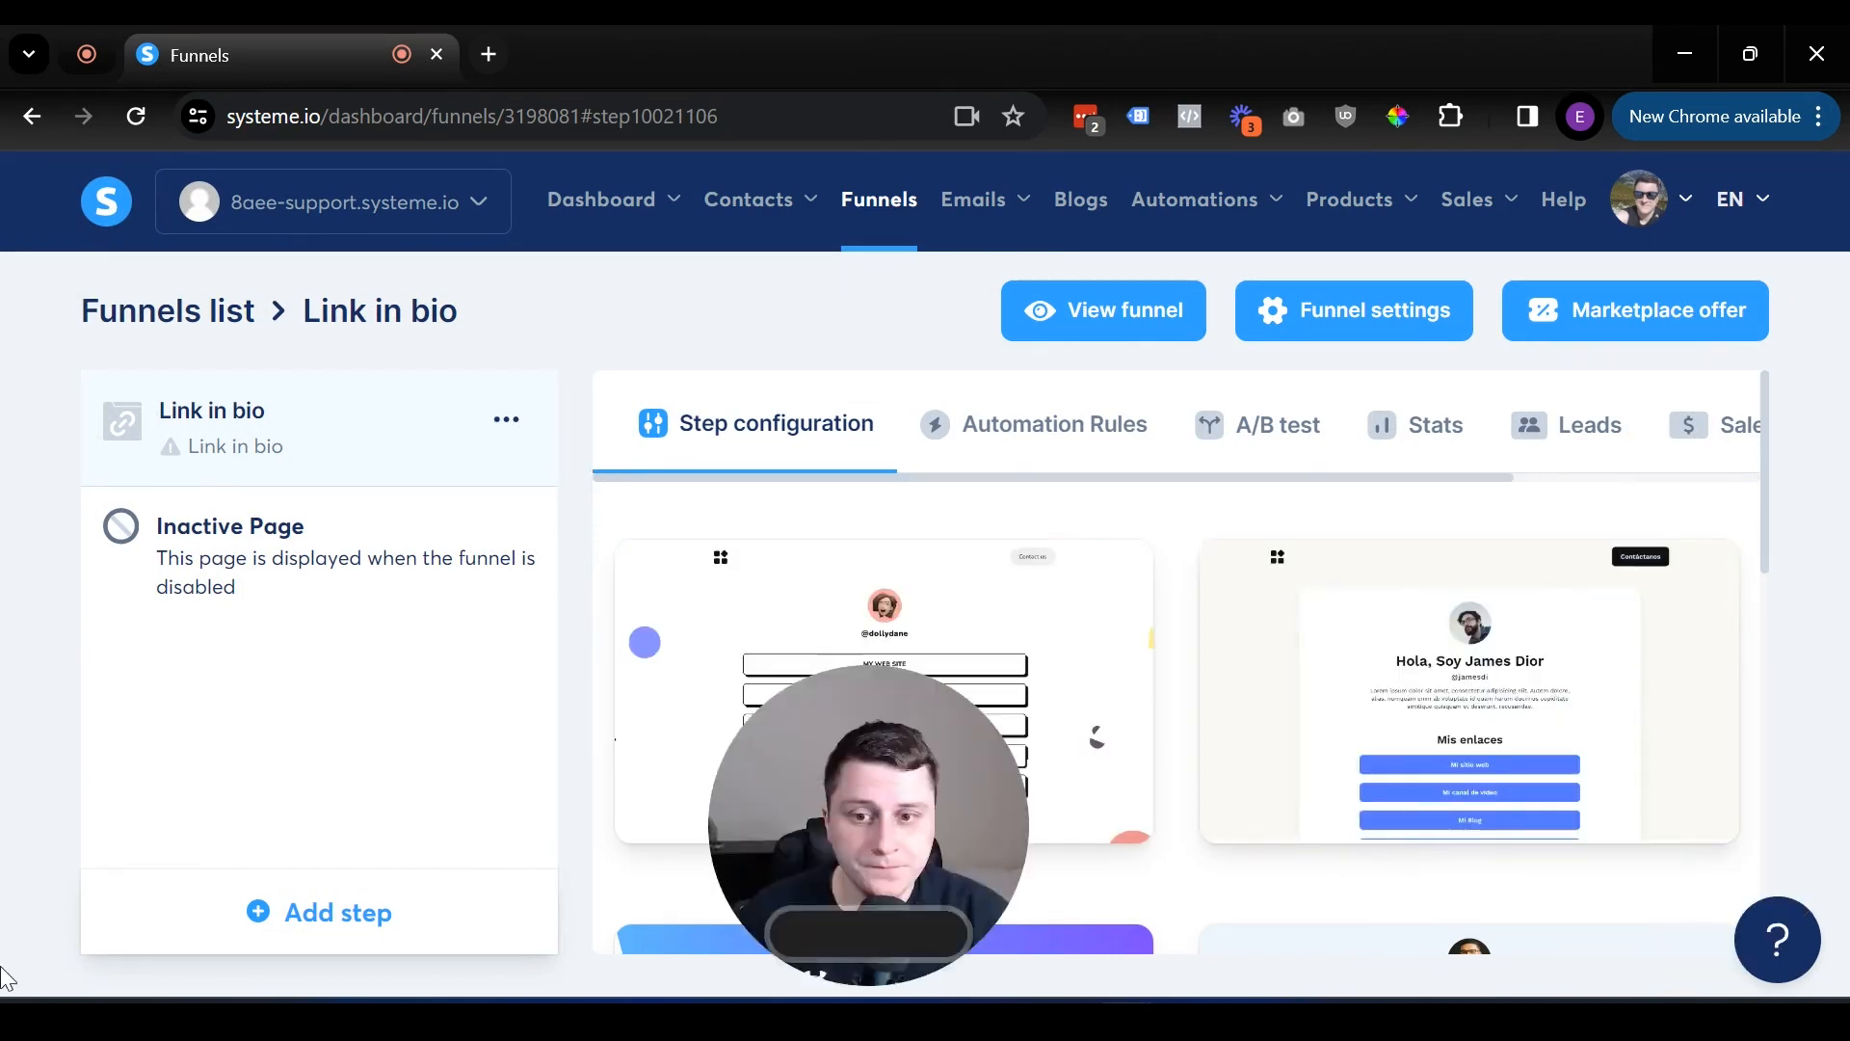
Browse the page templates and choose the first one, the white design with black-outlined link buttons.
scroll(1173, 679, down, 1)
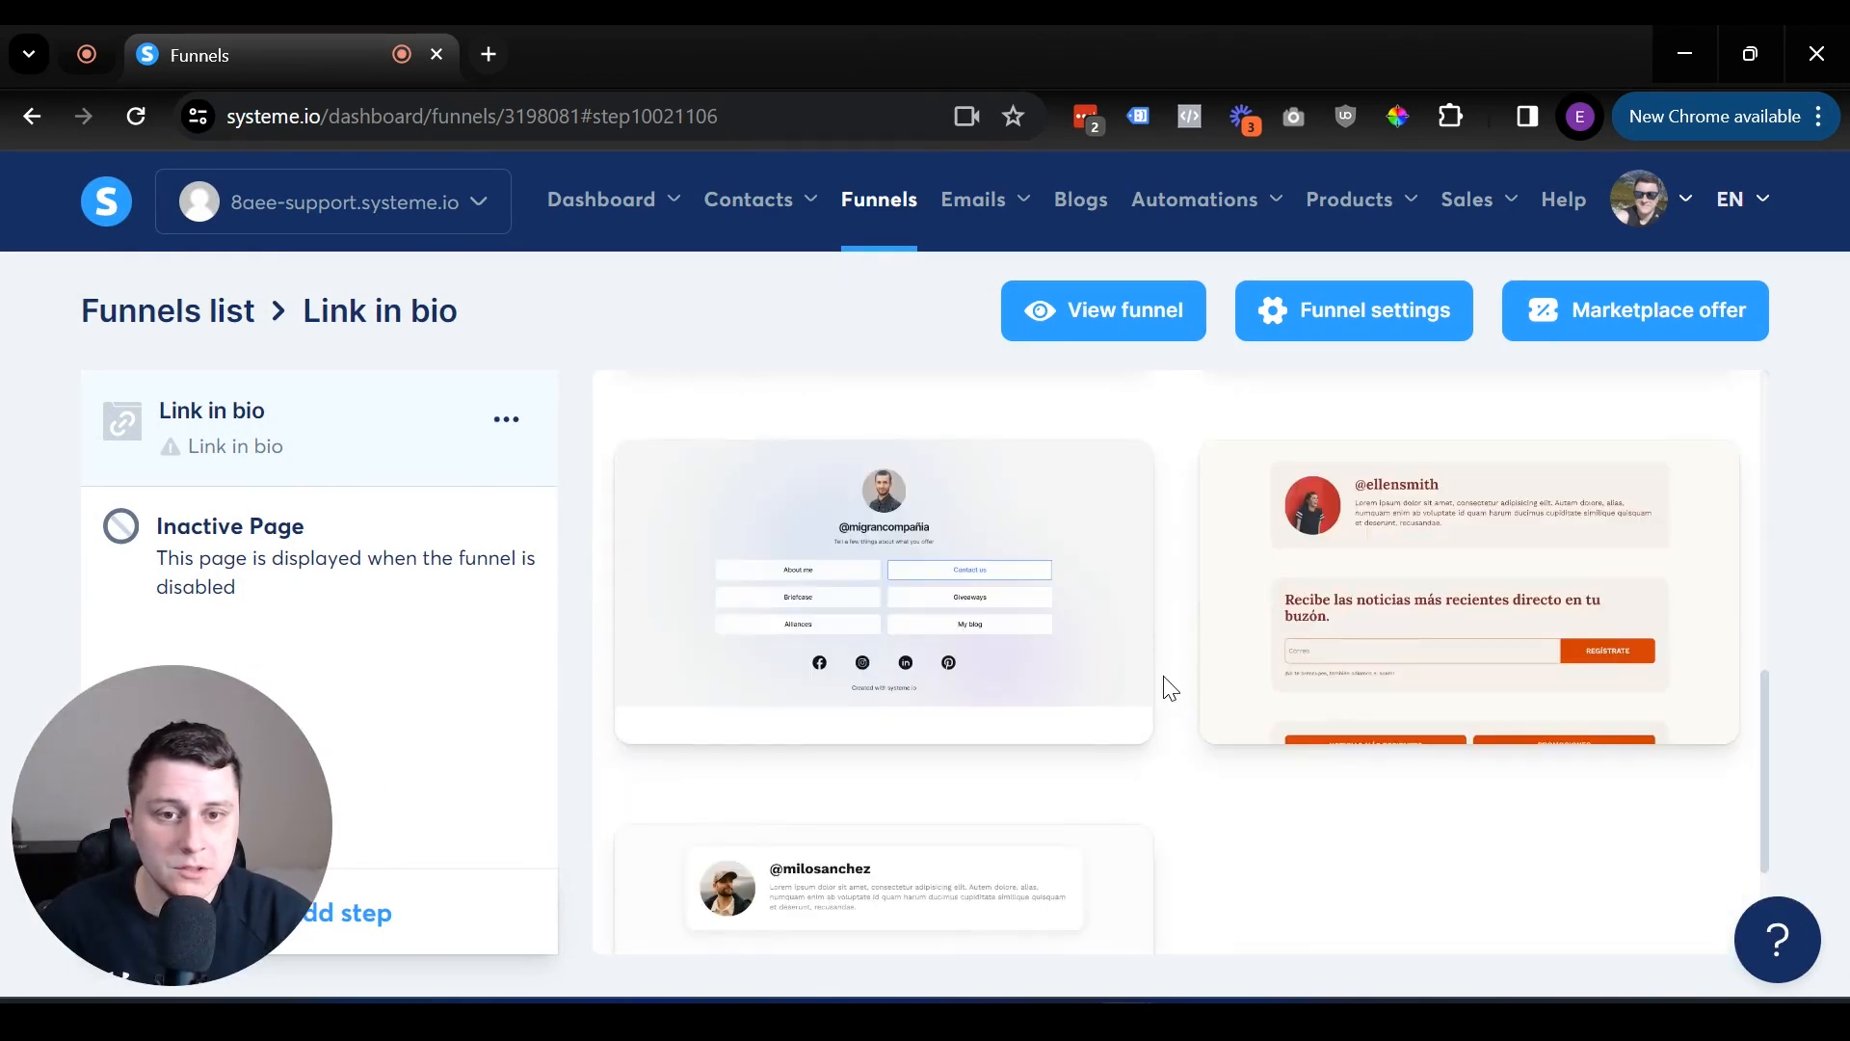
scroll(933, 724, up, 1)
click(788, 694)
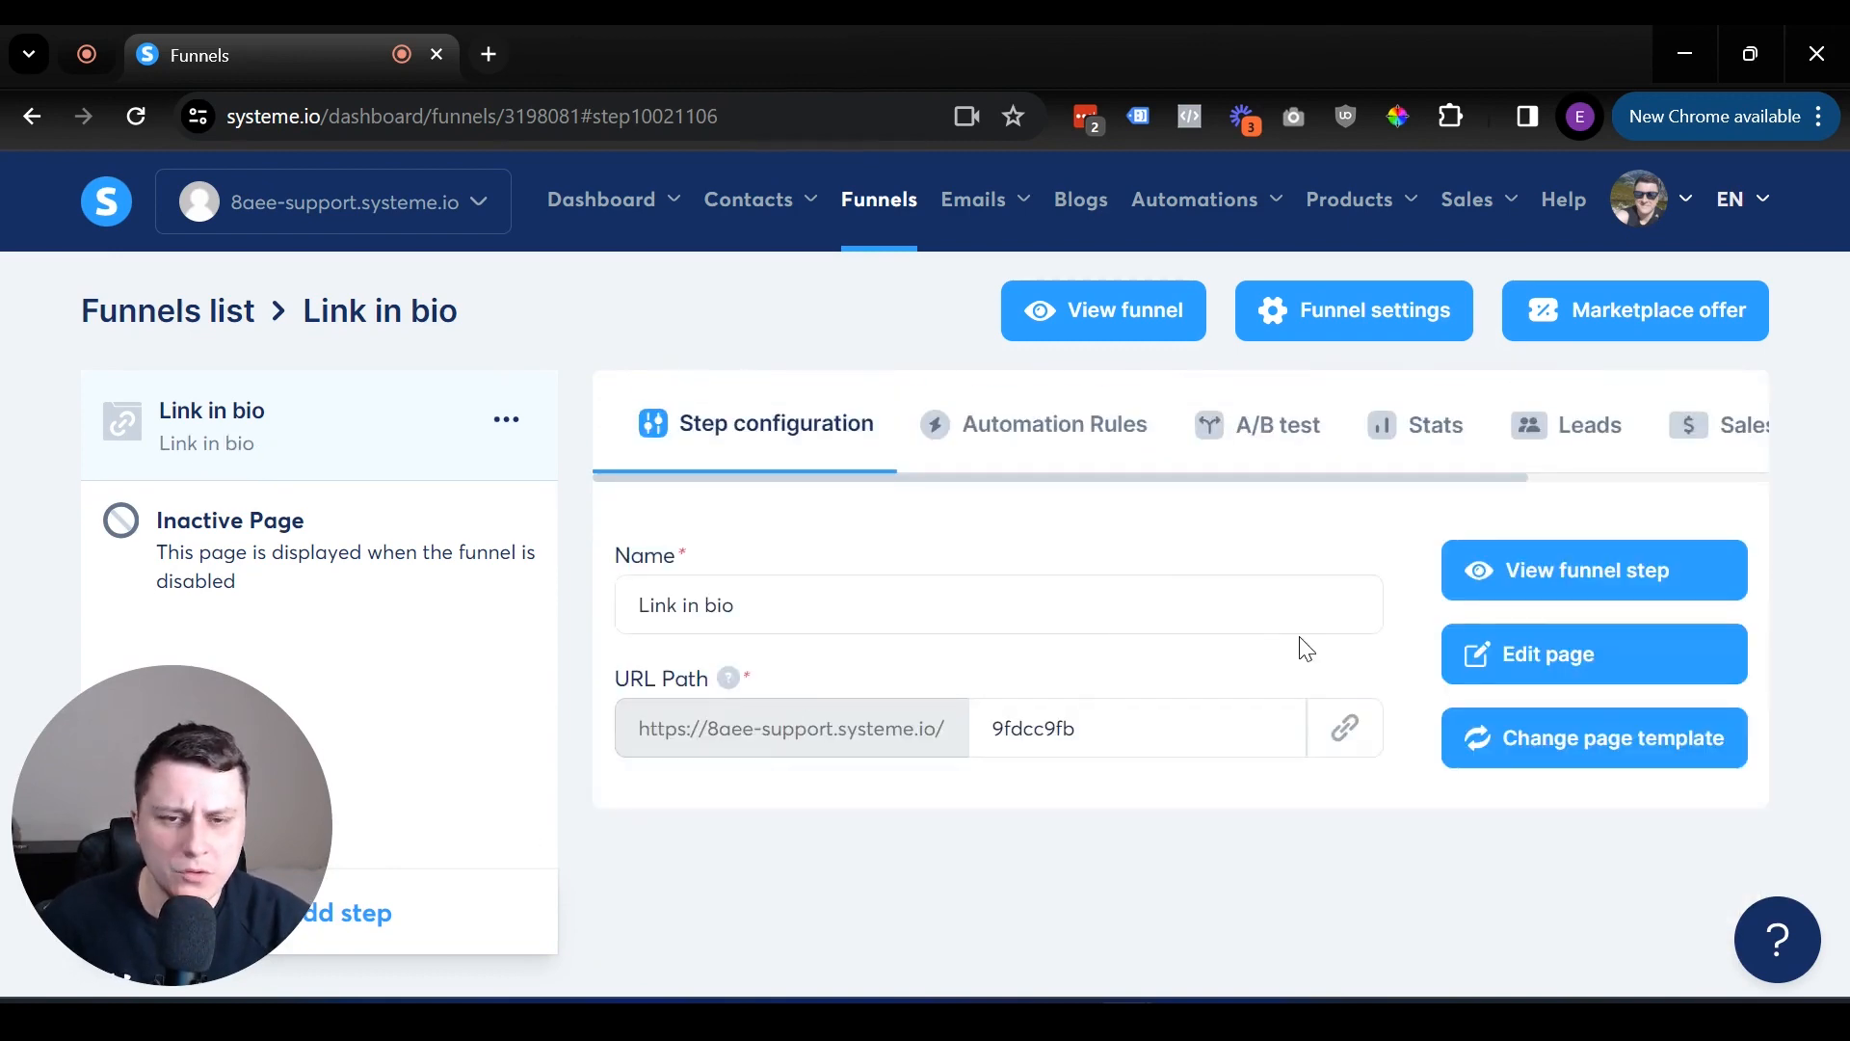
Set the funnel step's URL path to "bio" and open its page for editing.
double_click(1018, 750)
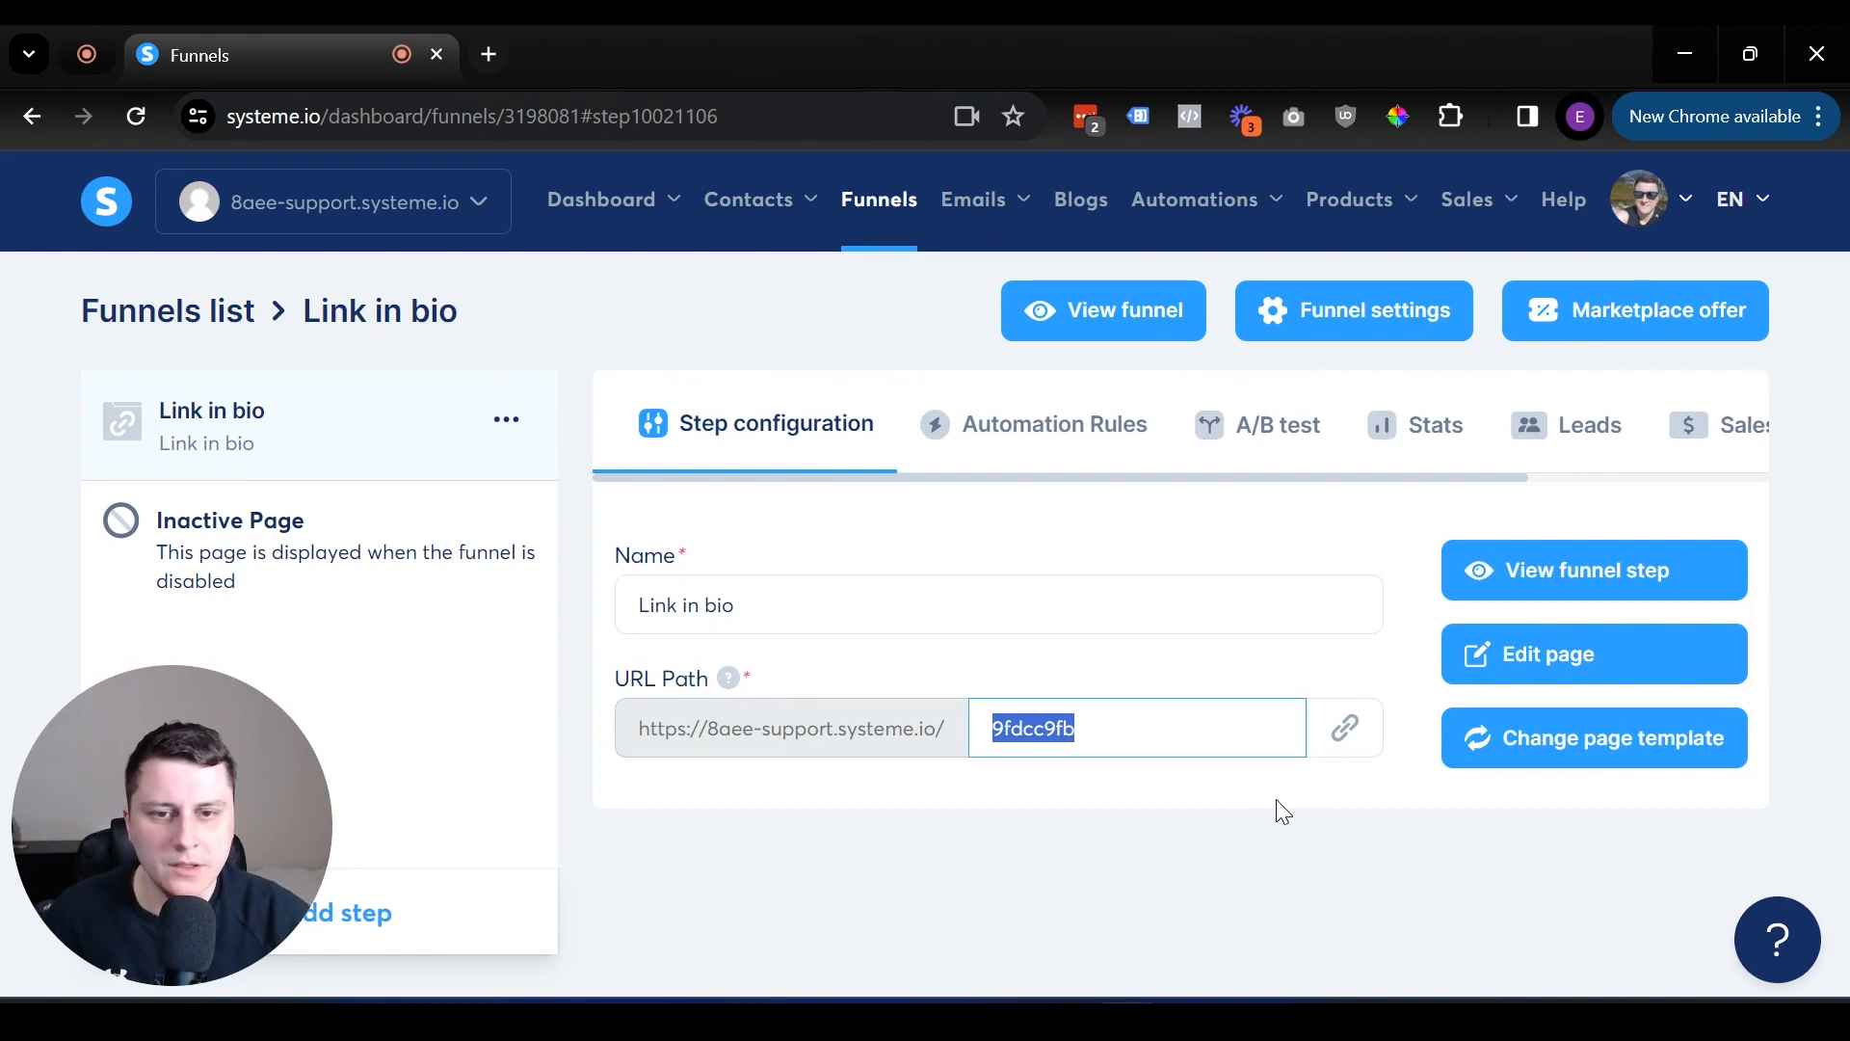
text(bio)
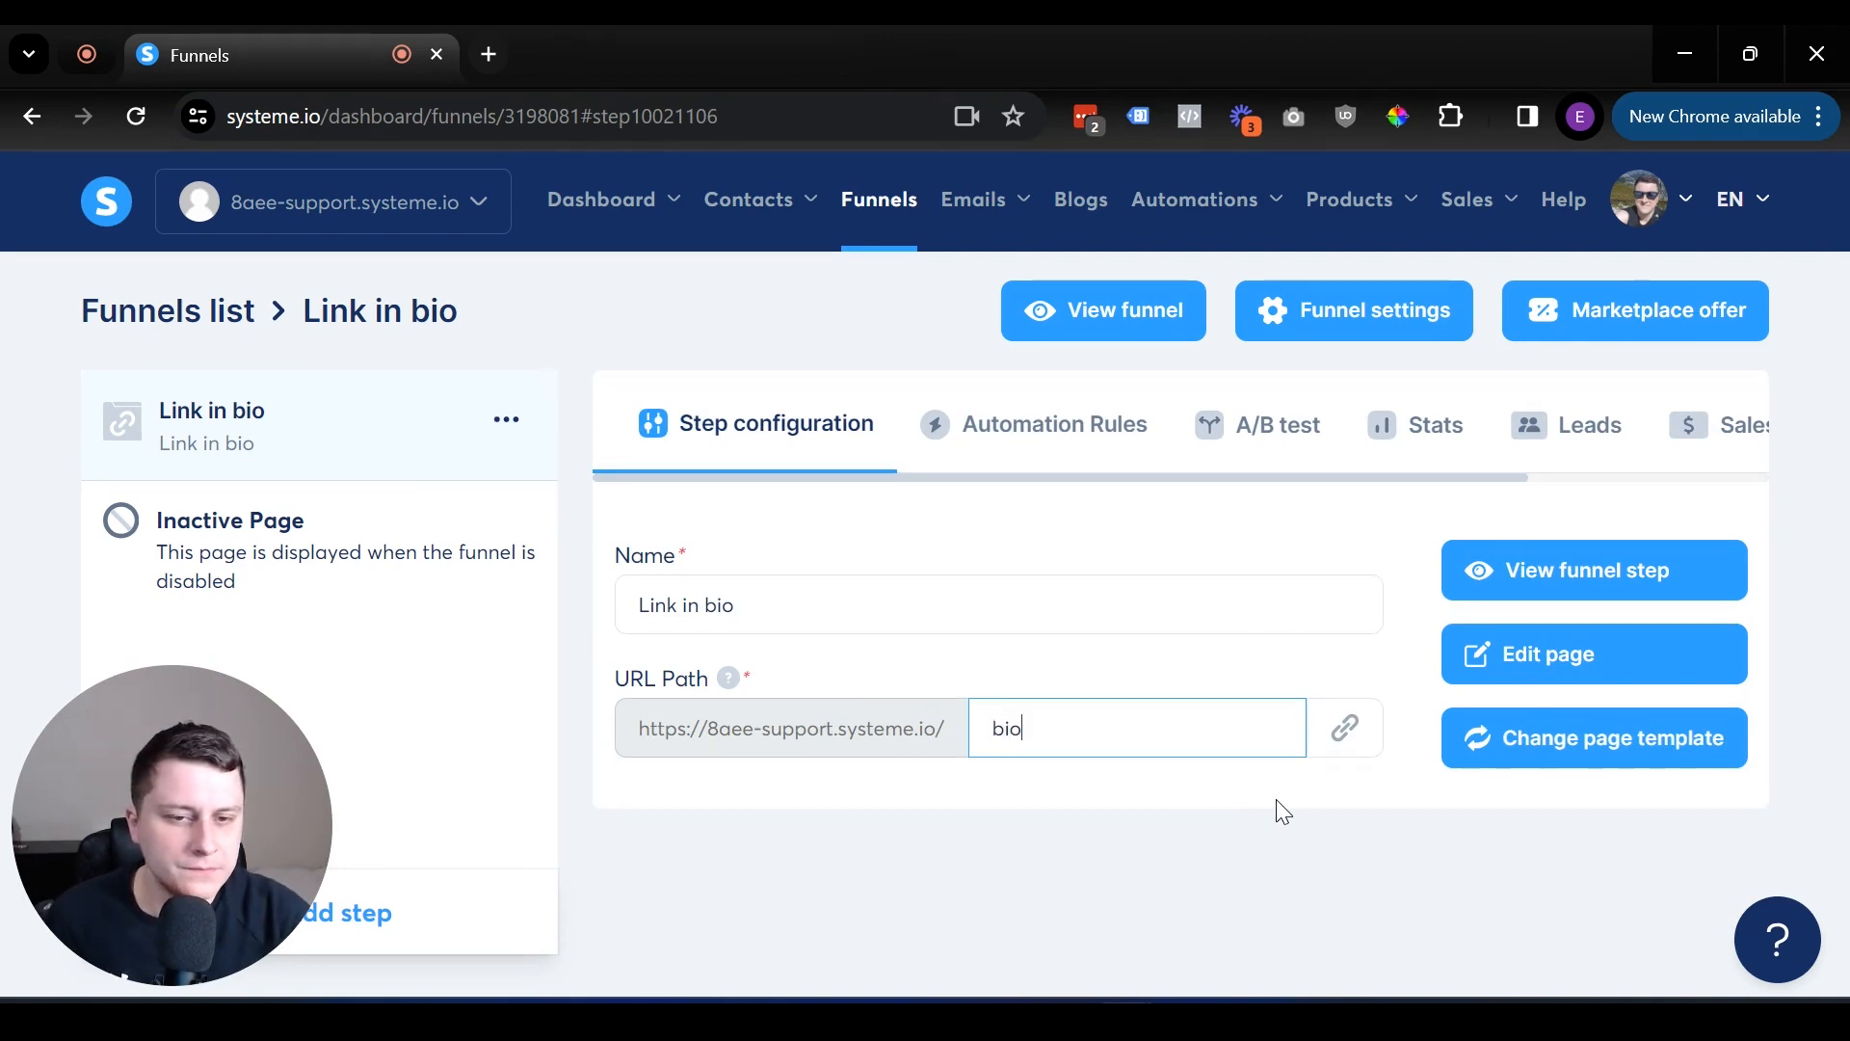
click(1121, 837)
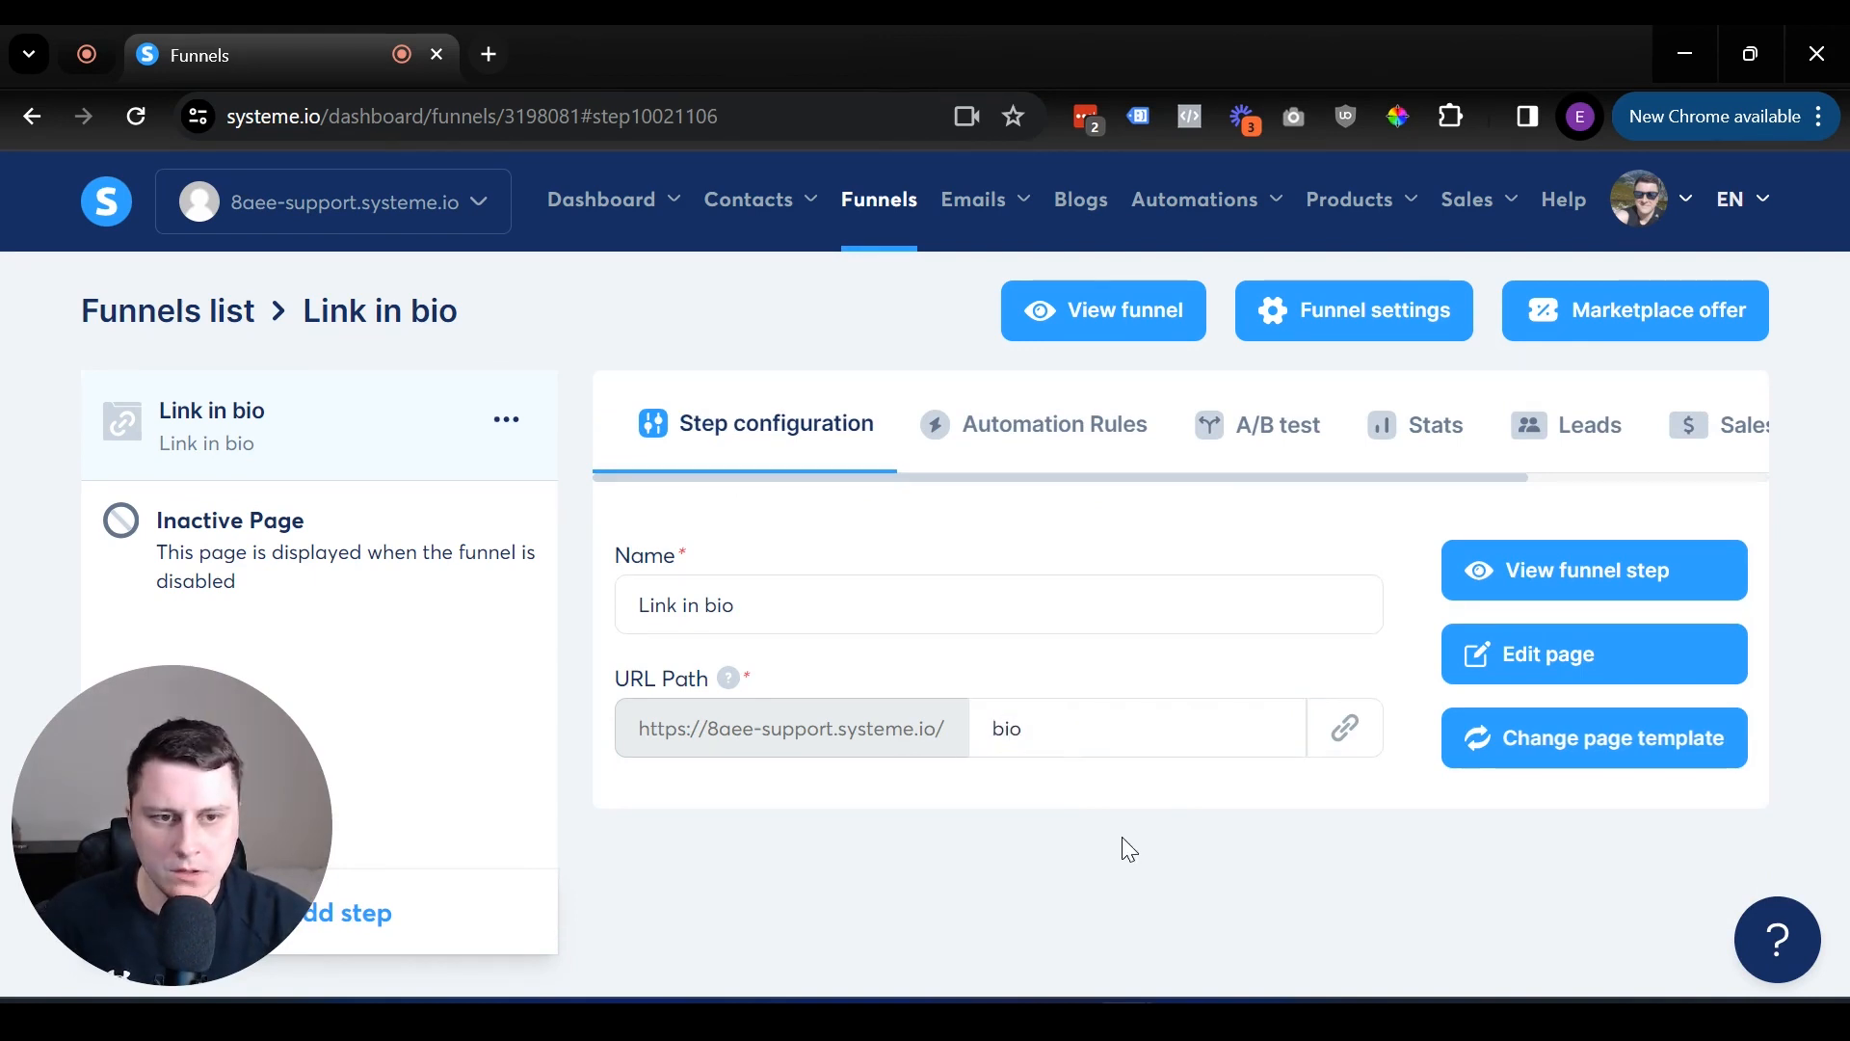
click(1532, 658)
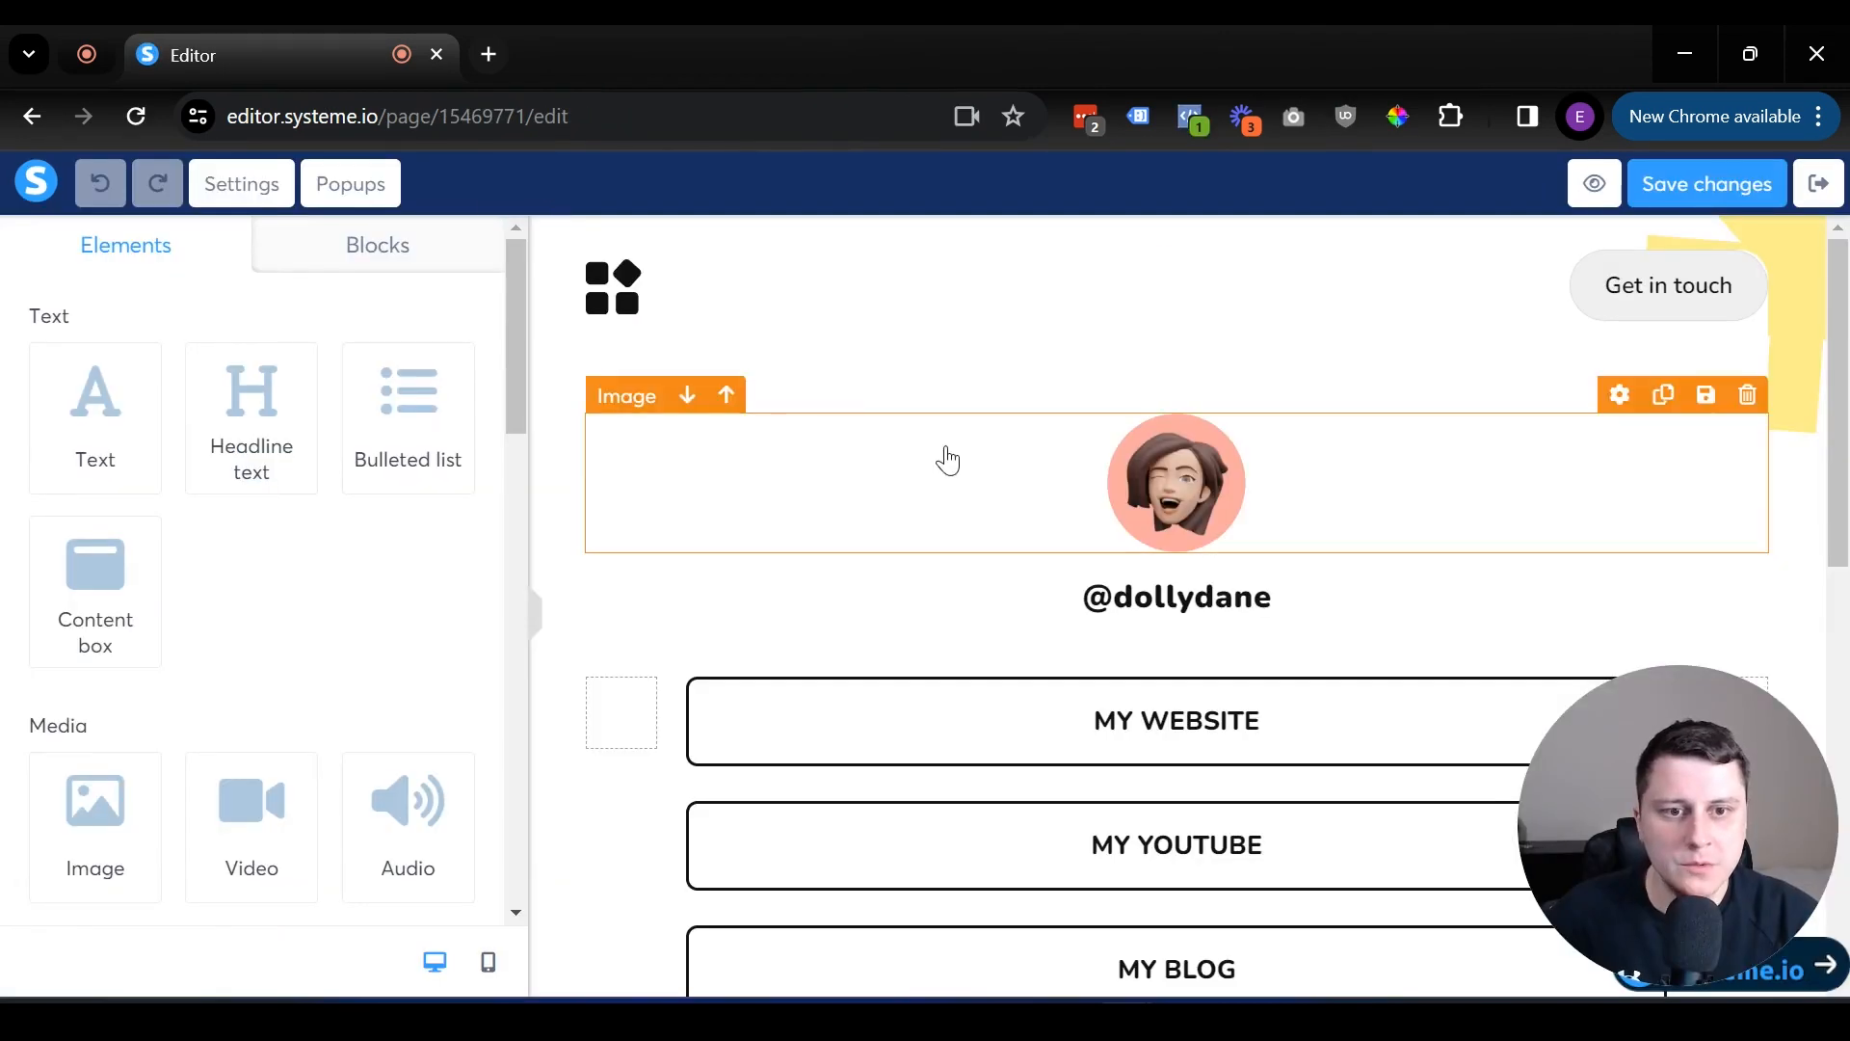
Delete the "Get in touch" button and the header row that holds the logo from the page.
scroll(947, 461, down, 10)
scroll(991, 467, up, 10)
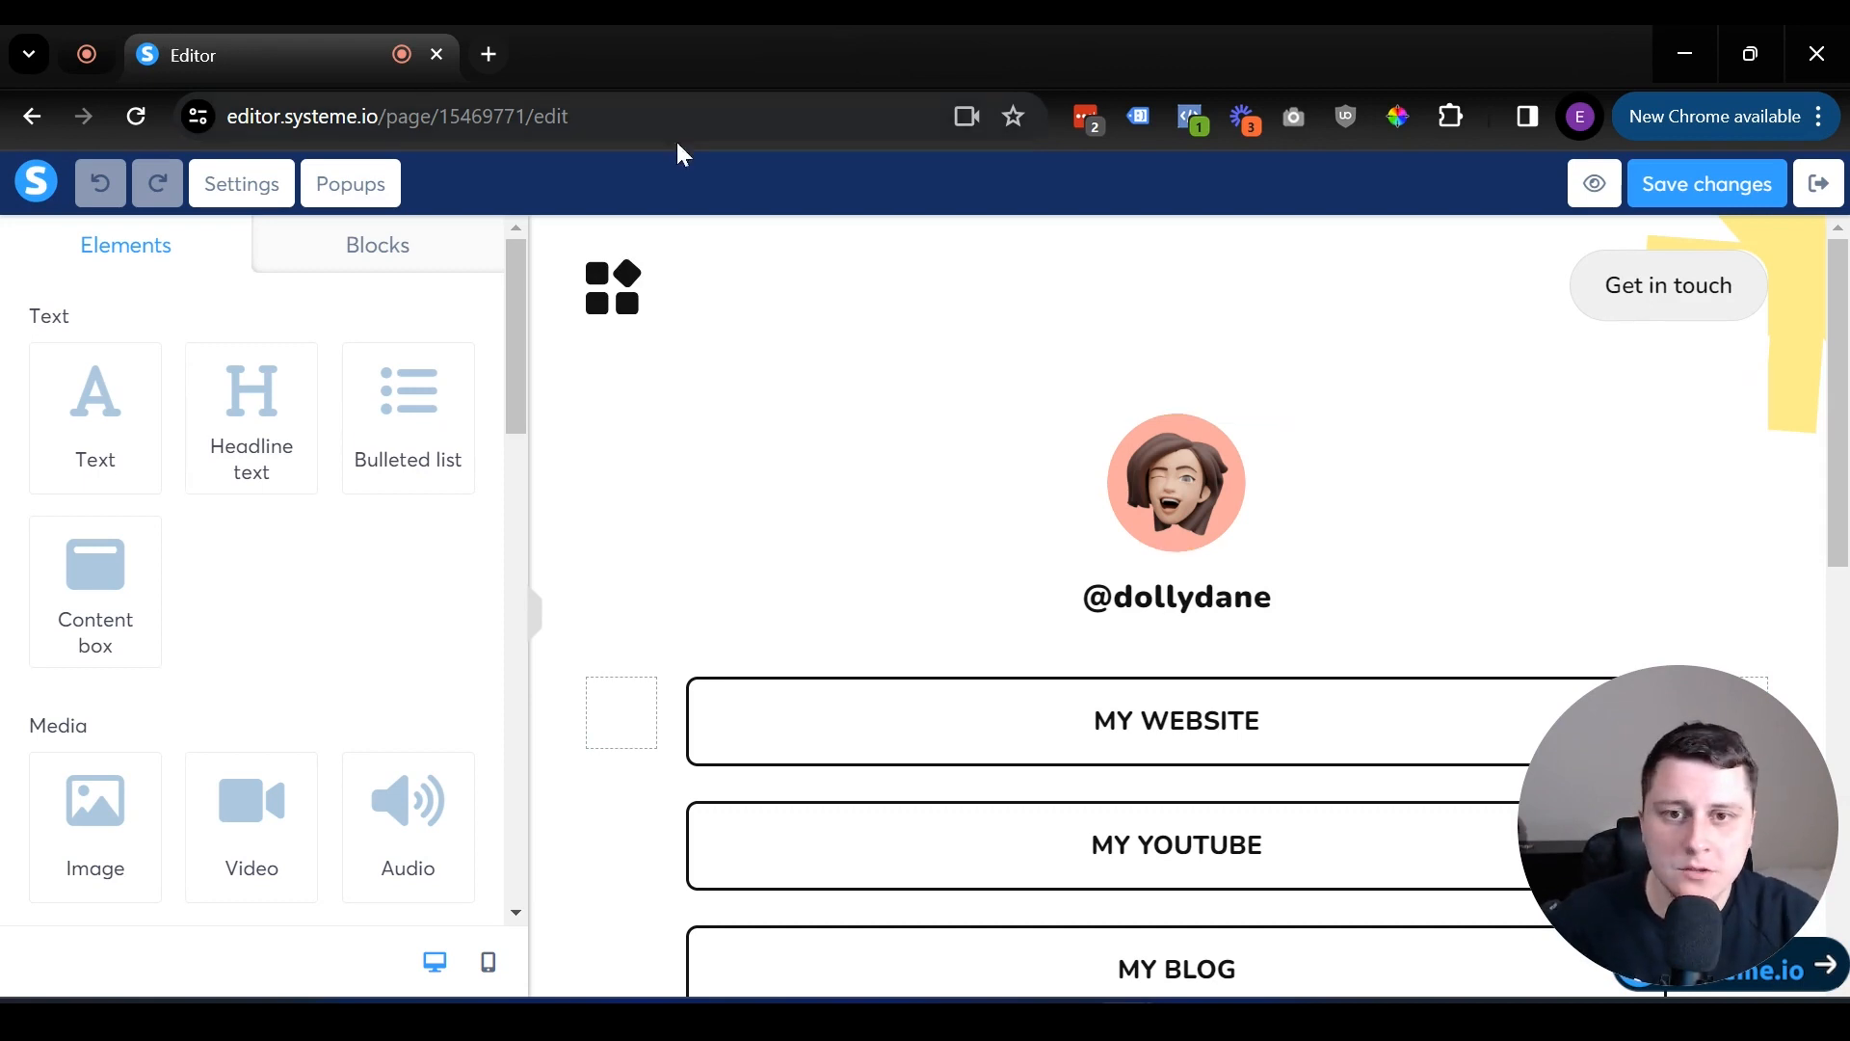
click(1747, 269)
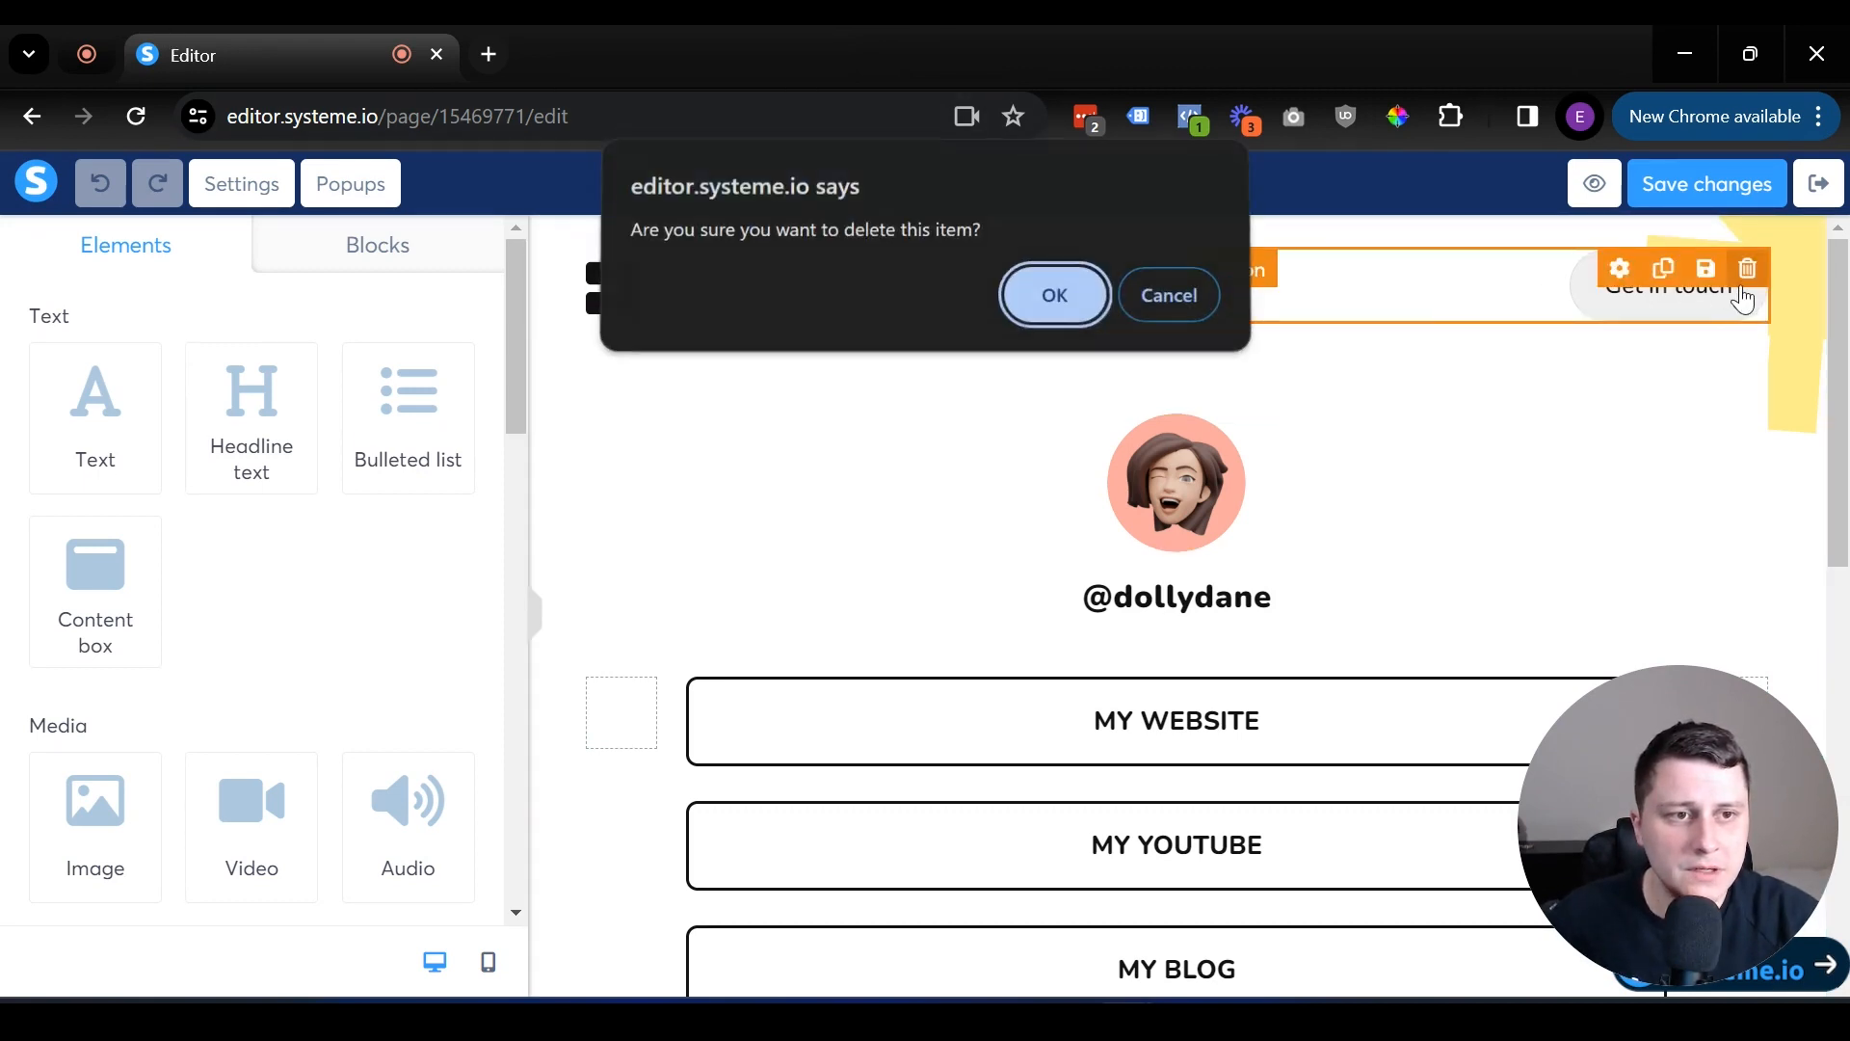
click(1051, 300)
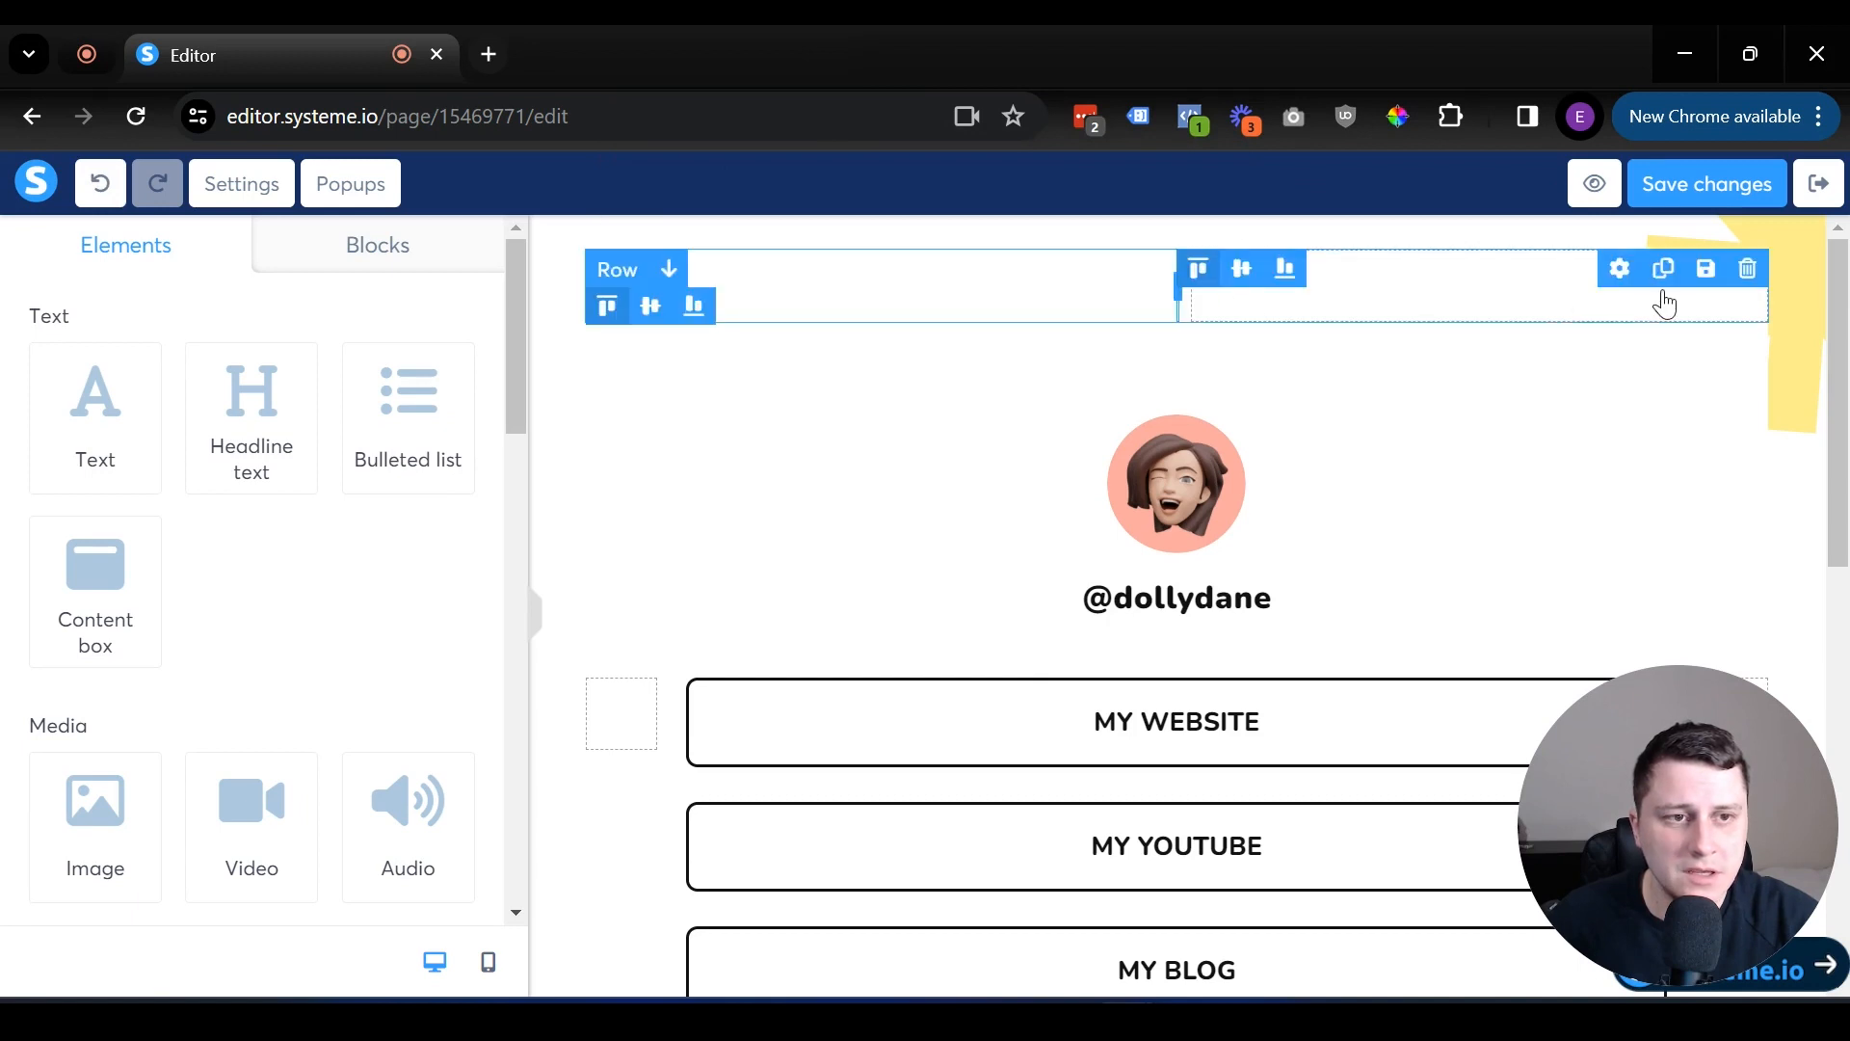
click(1747, 269)
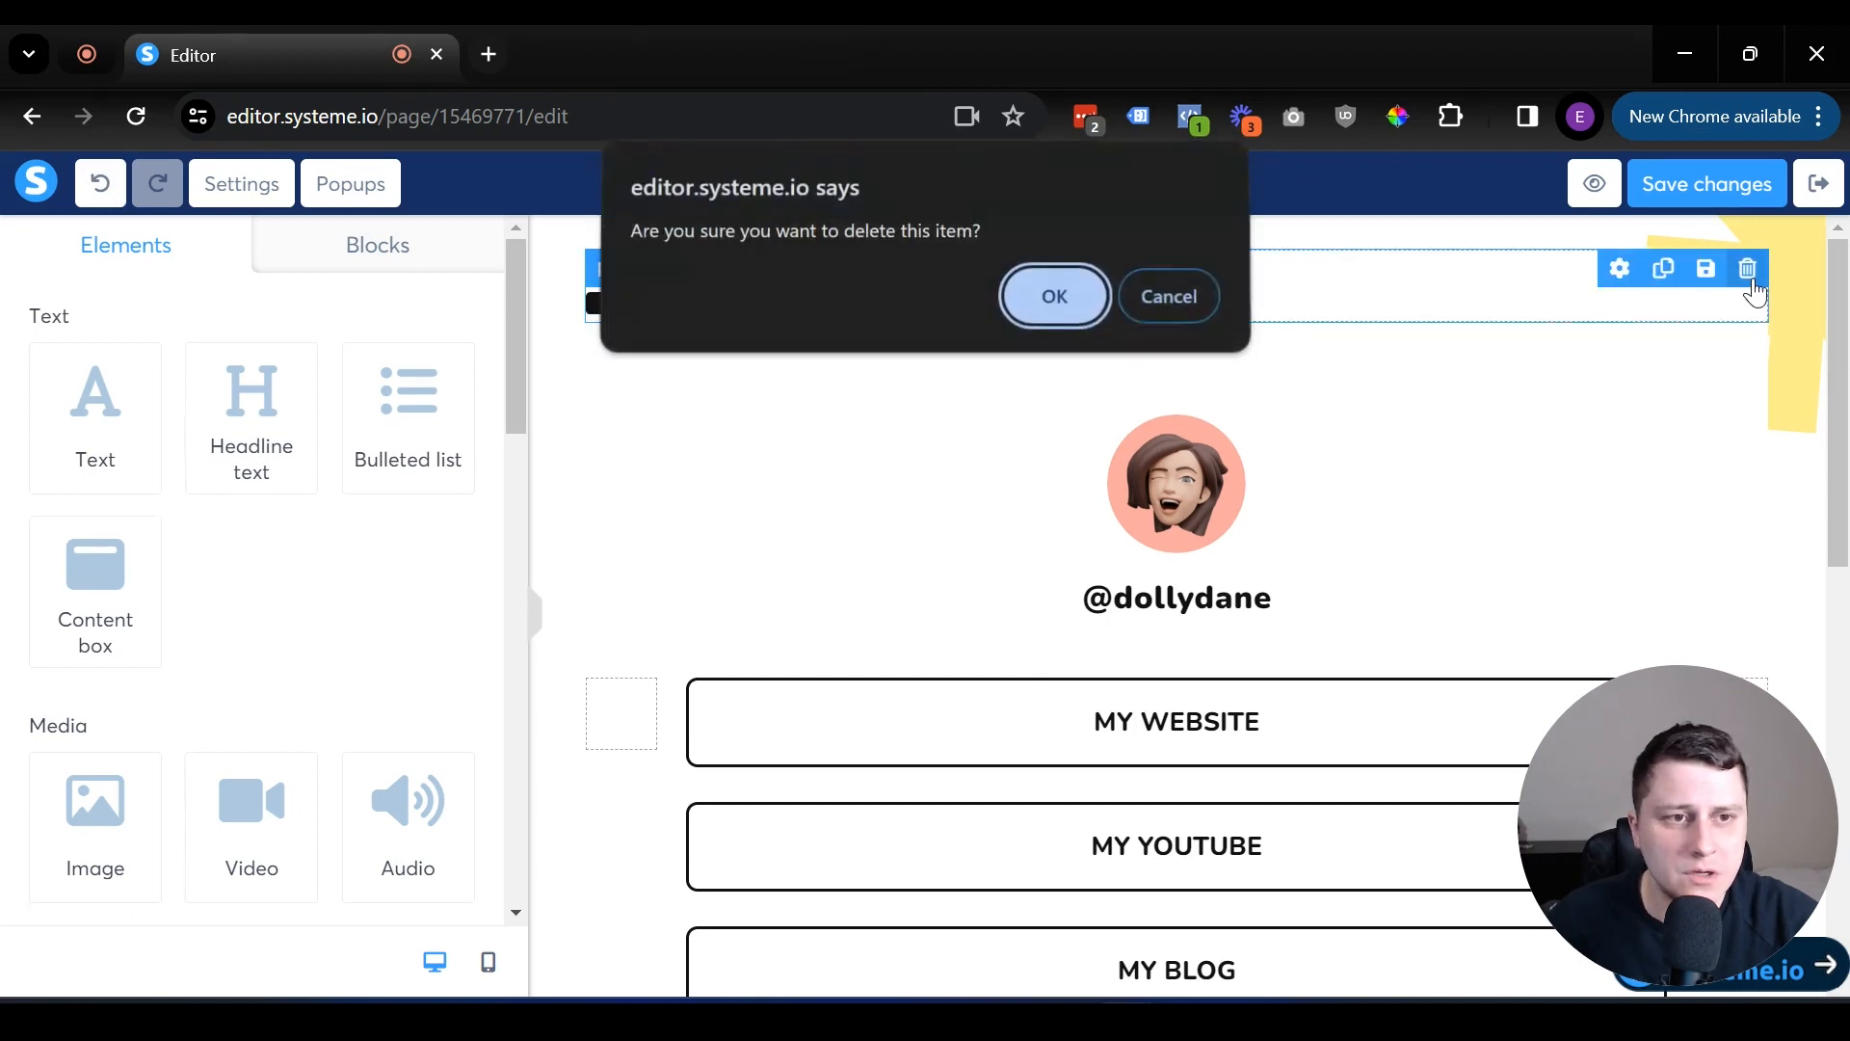
click(1093, 300)
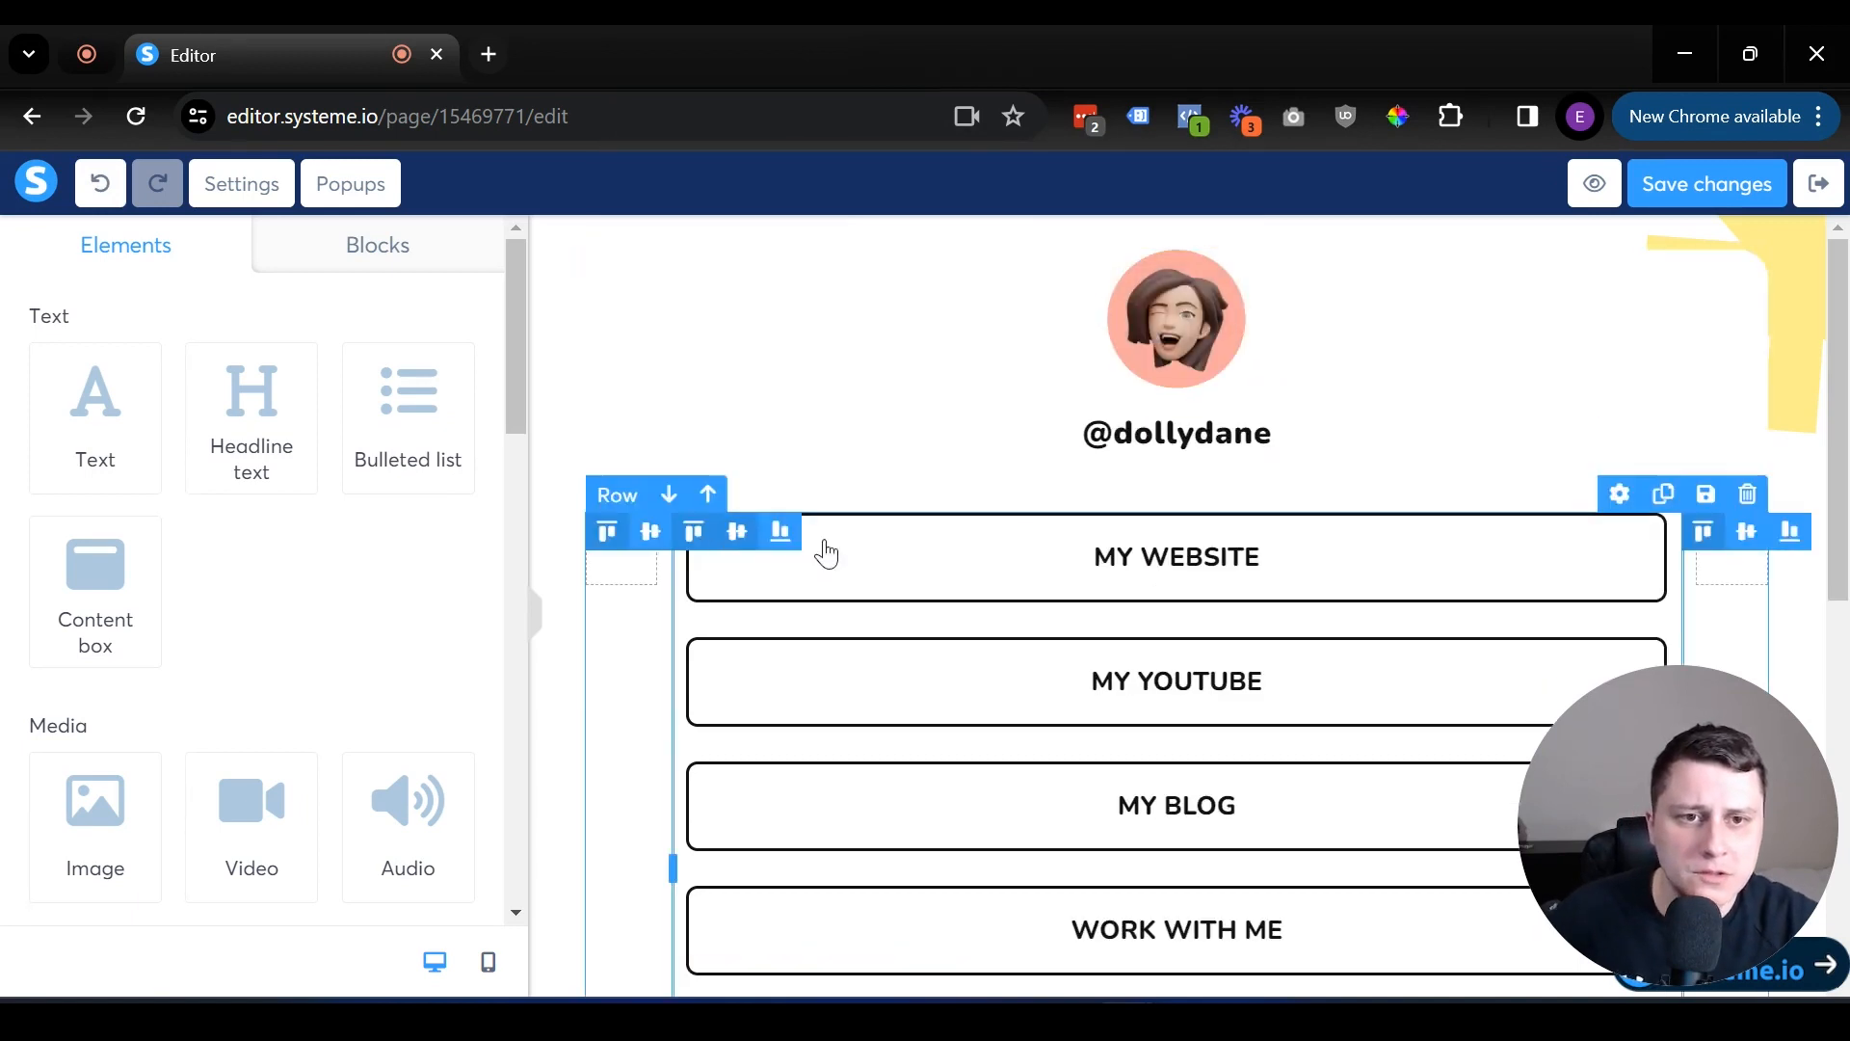
Remove the background.svg background image from the page's main section.
scroll(1090, 533, down, 8)
scroll(1106, 549, up, 8)
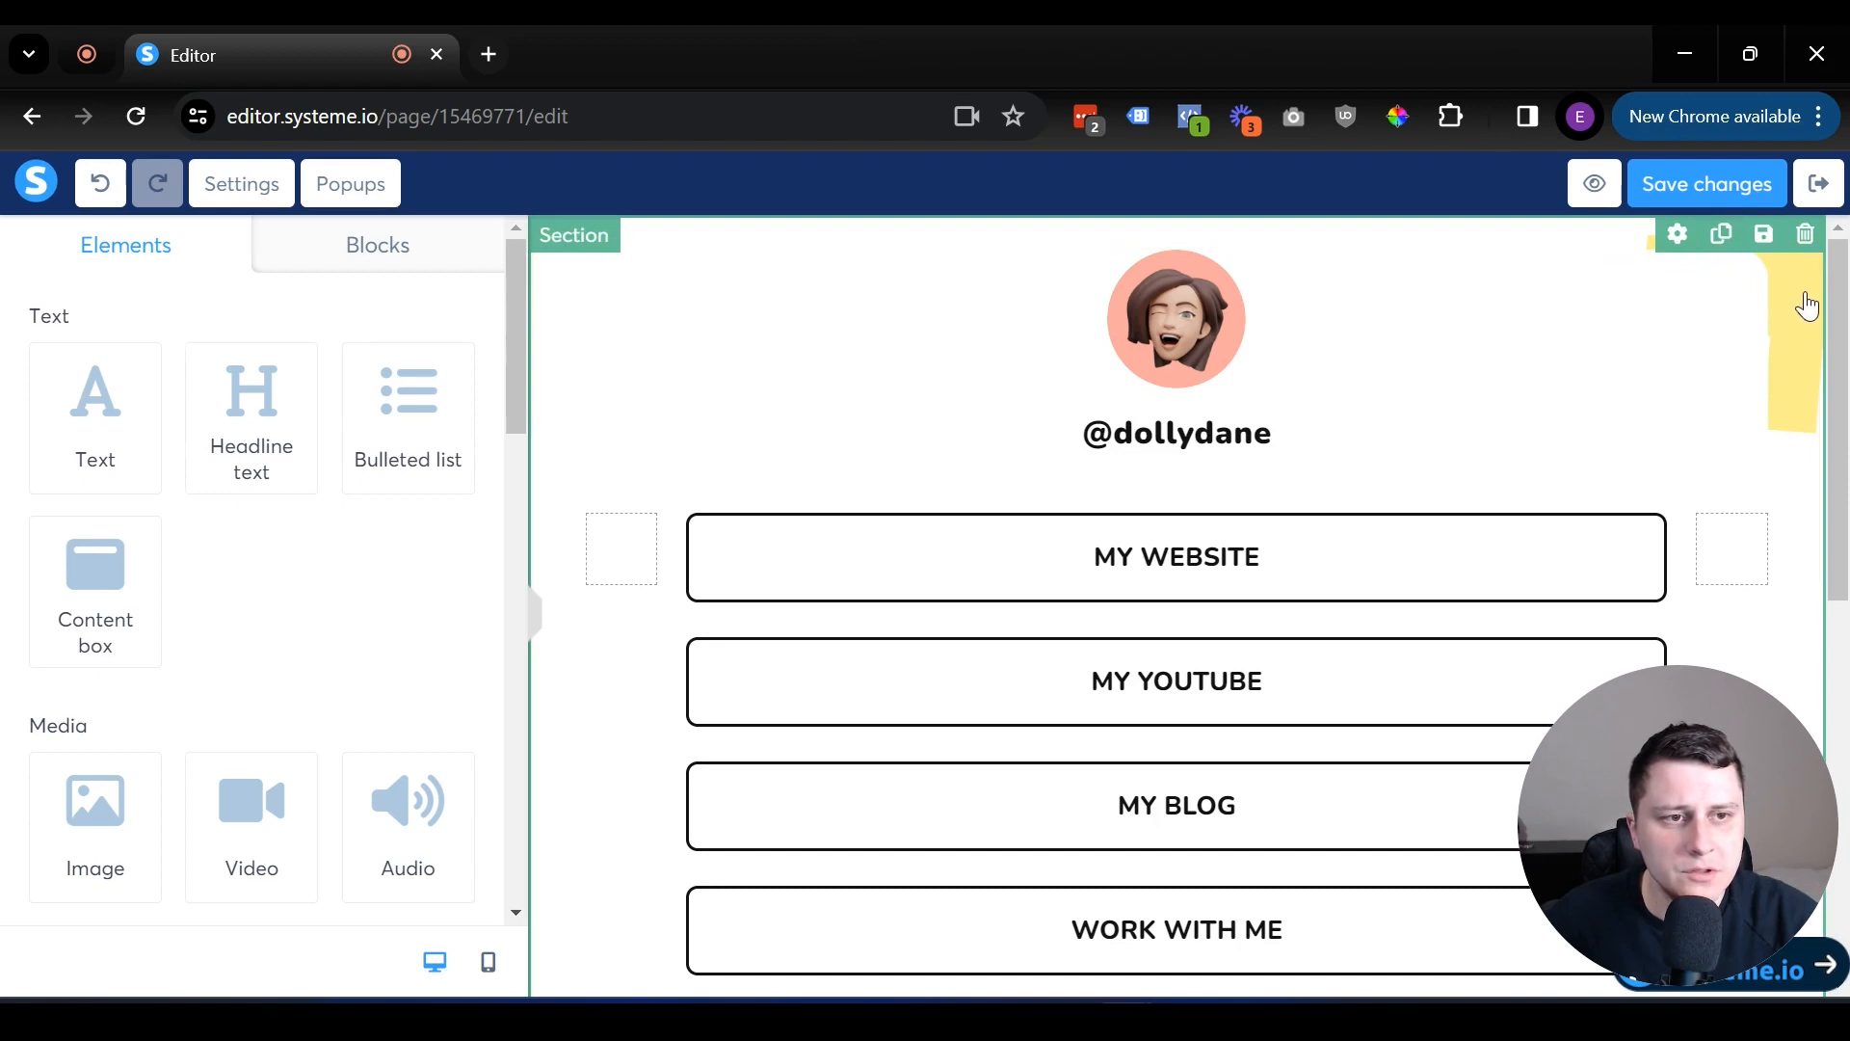
click(1801, 322)
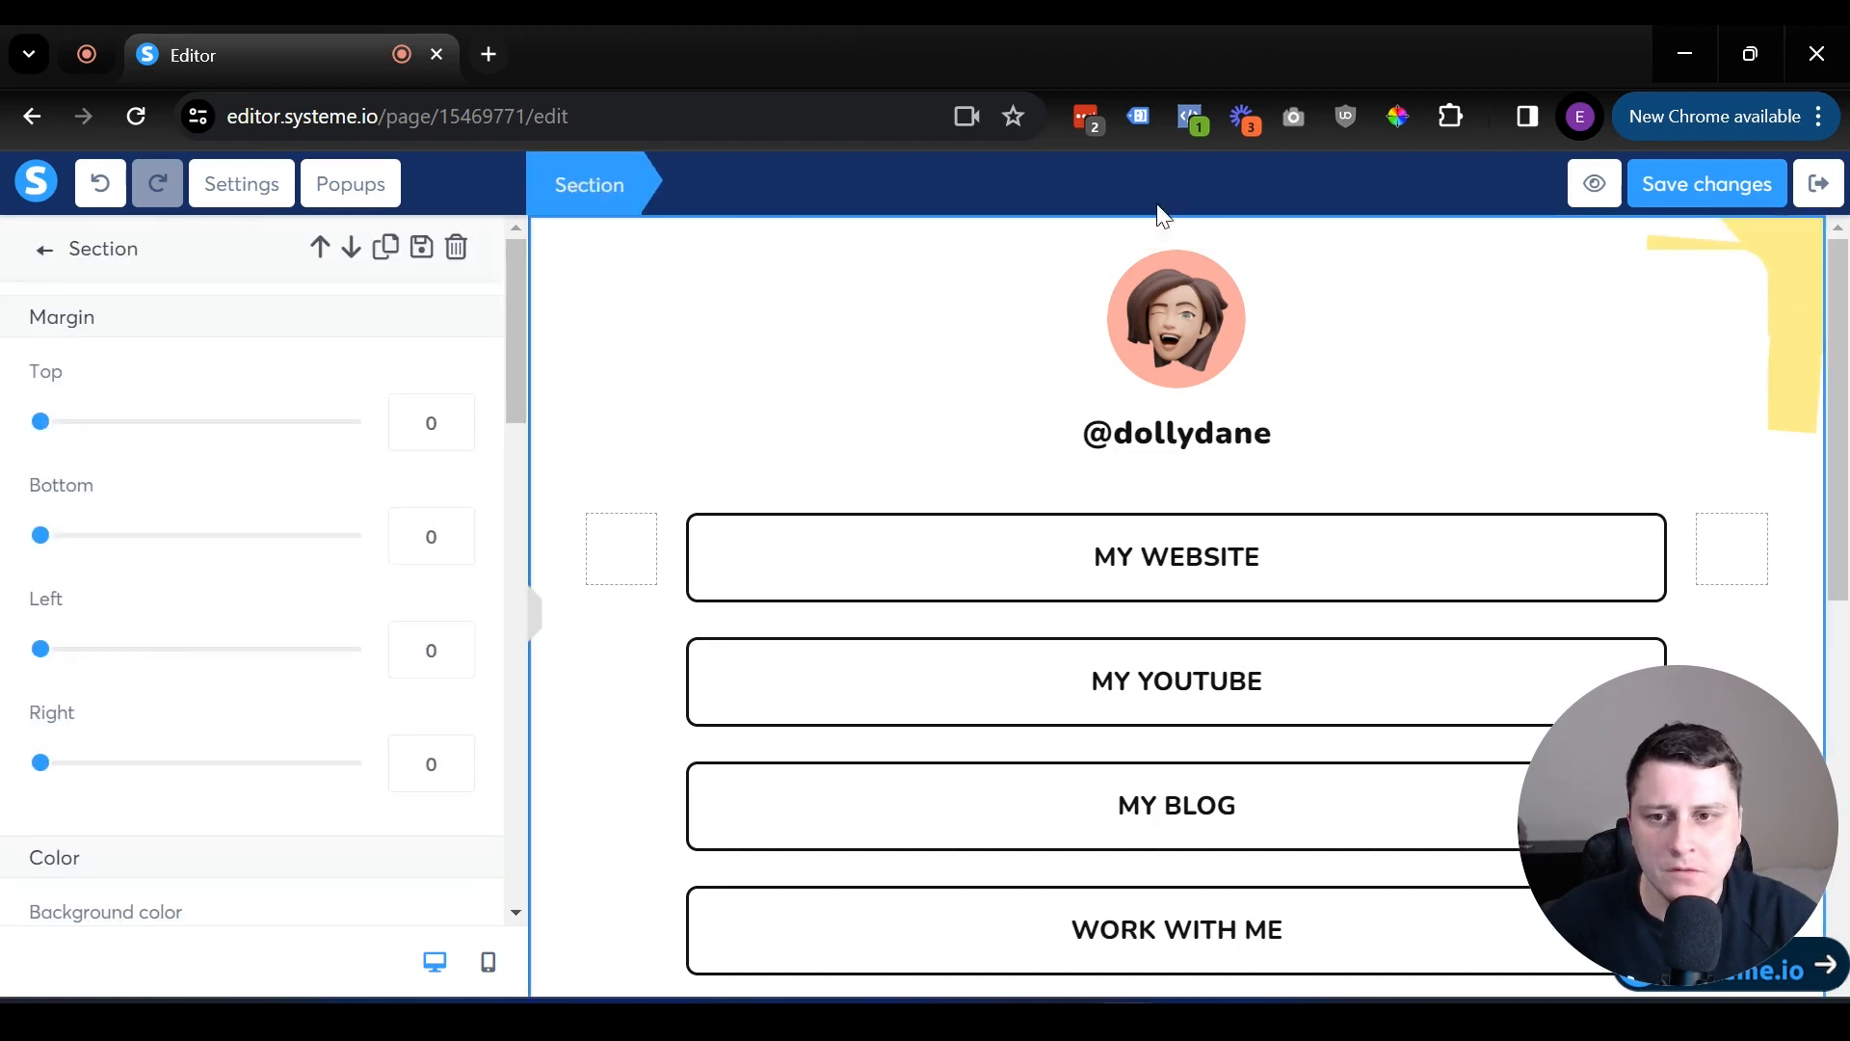
mouse_move(39, 436)
mouse_down()
mouse_move(123, 434)
mouse_move(7, 424)
mouse_up()
scroll(239, 470, down, 5)
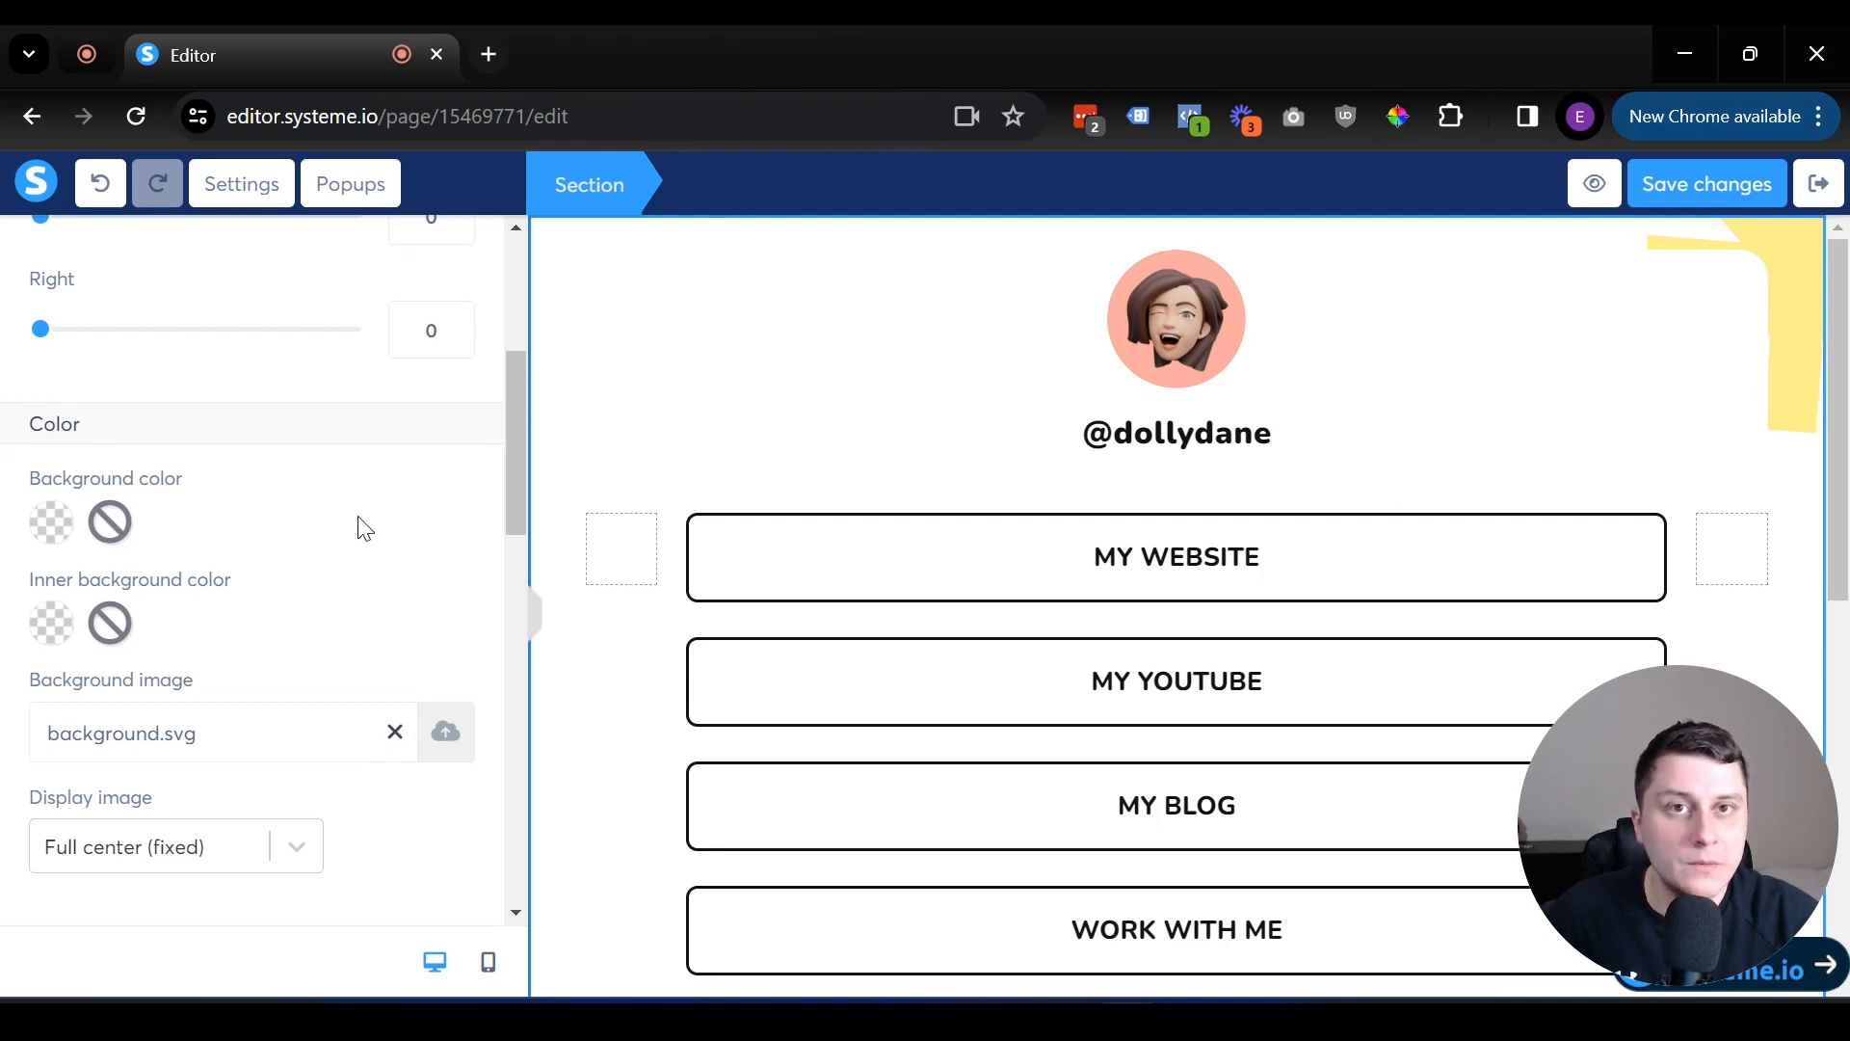
click(395, 736)
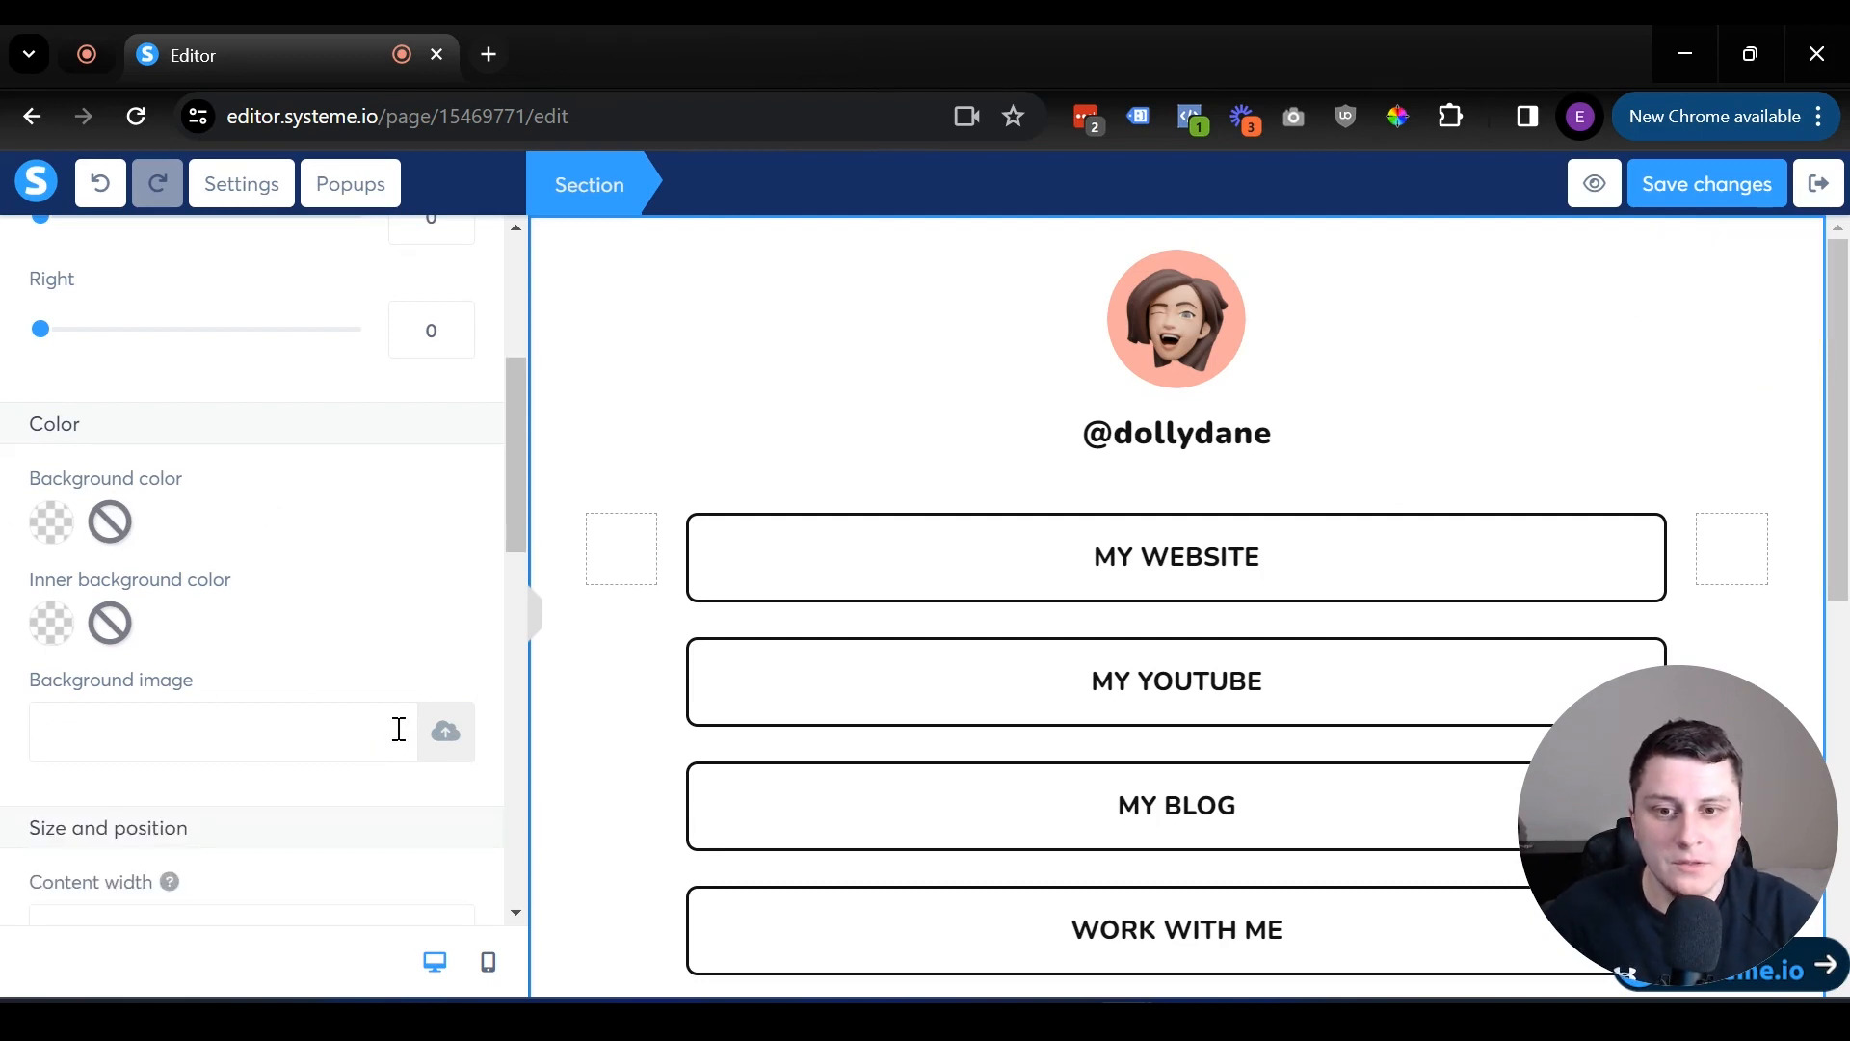
Try Greygradient.png from the existing images as the section's background image and remove it again.
click(444, 732)
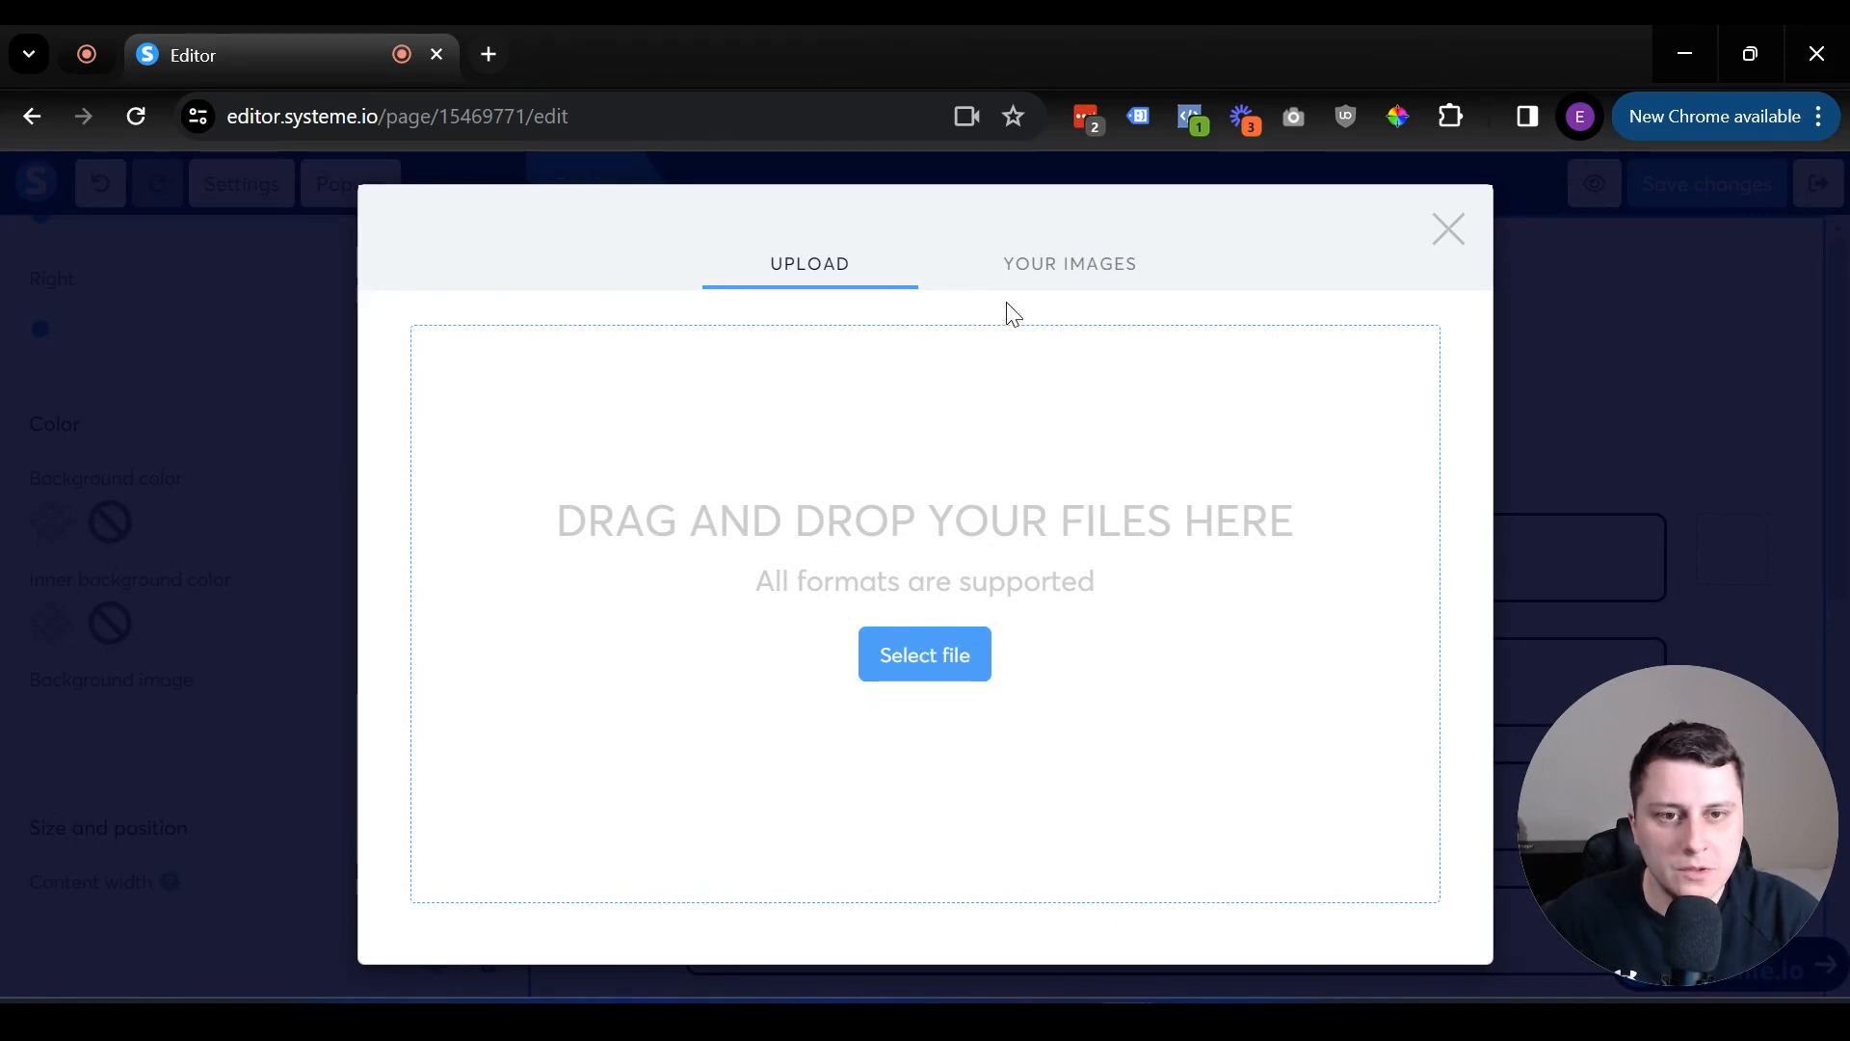
click(1038, 279)
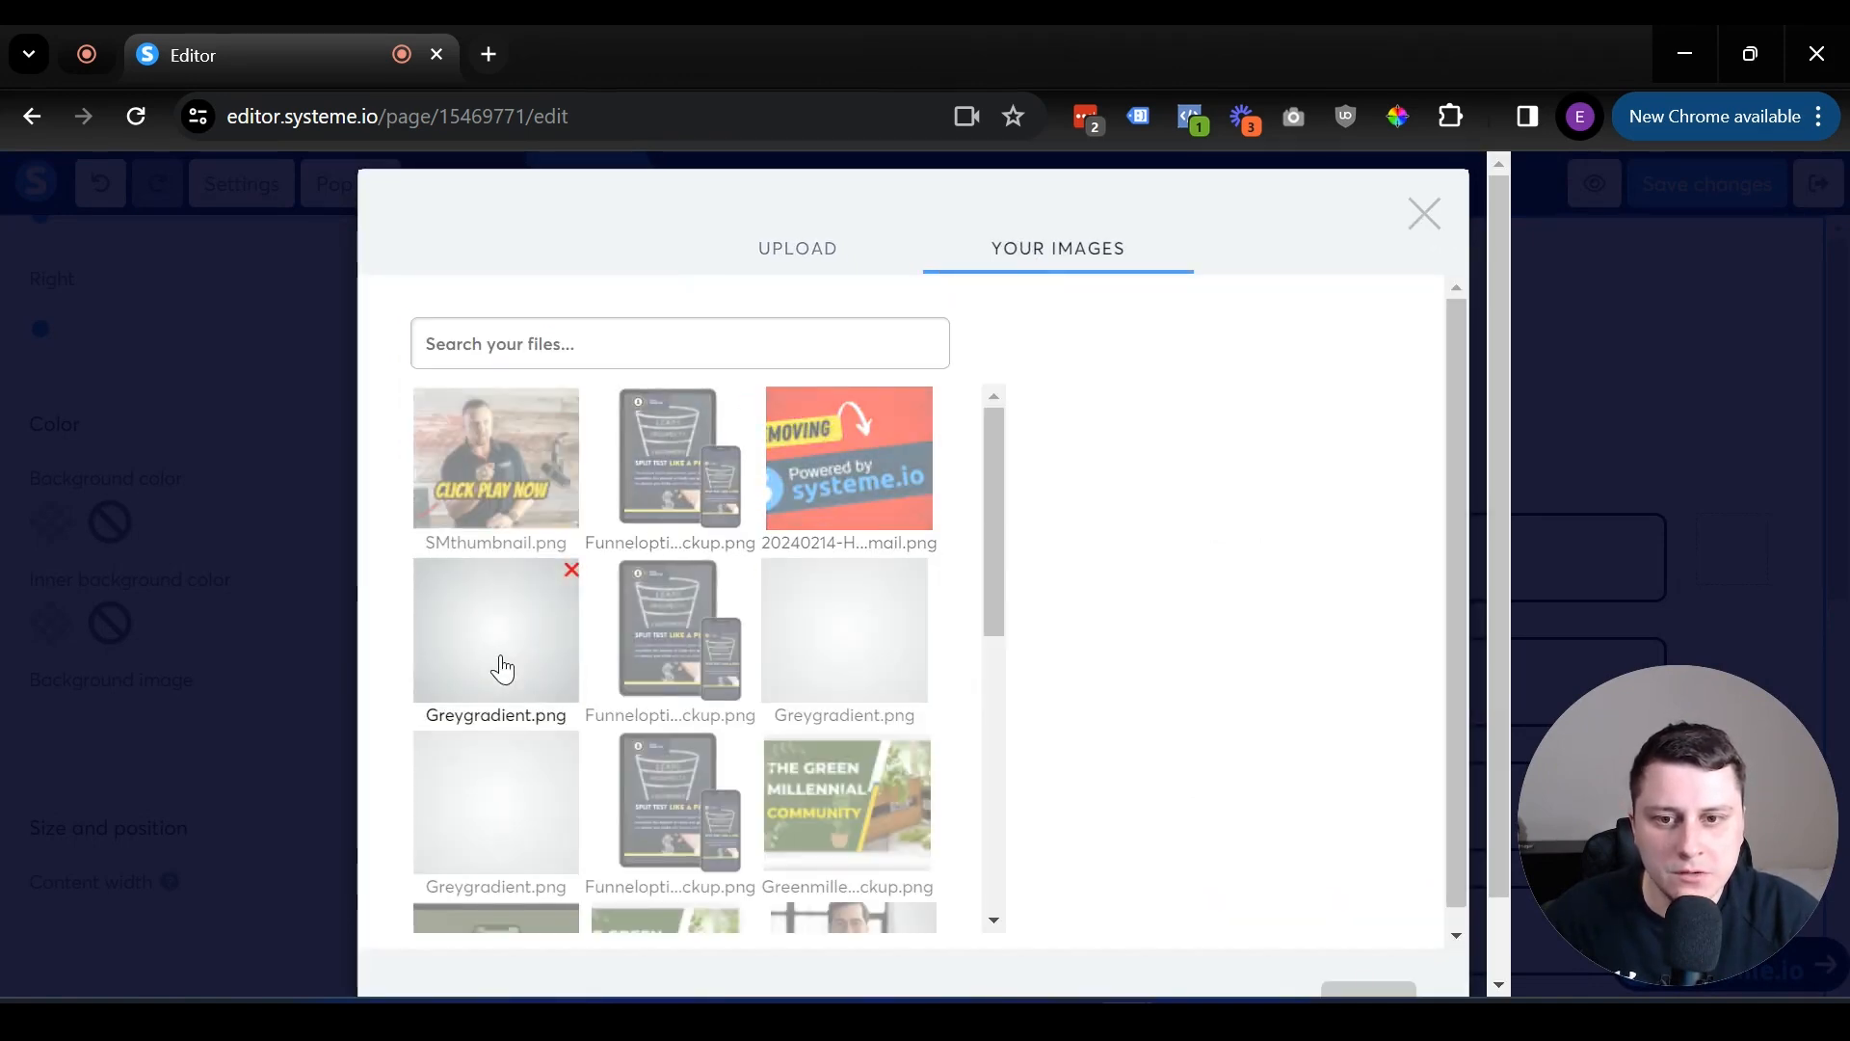
click(498, 665)
scroll(431, 587, down, 6)
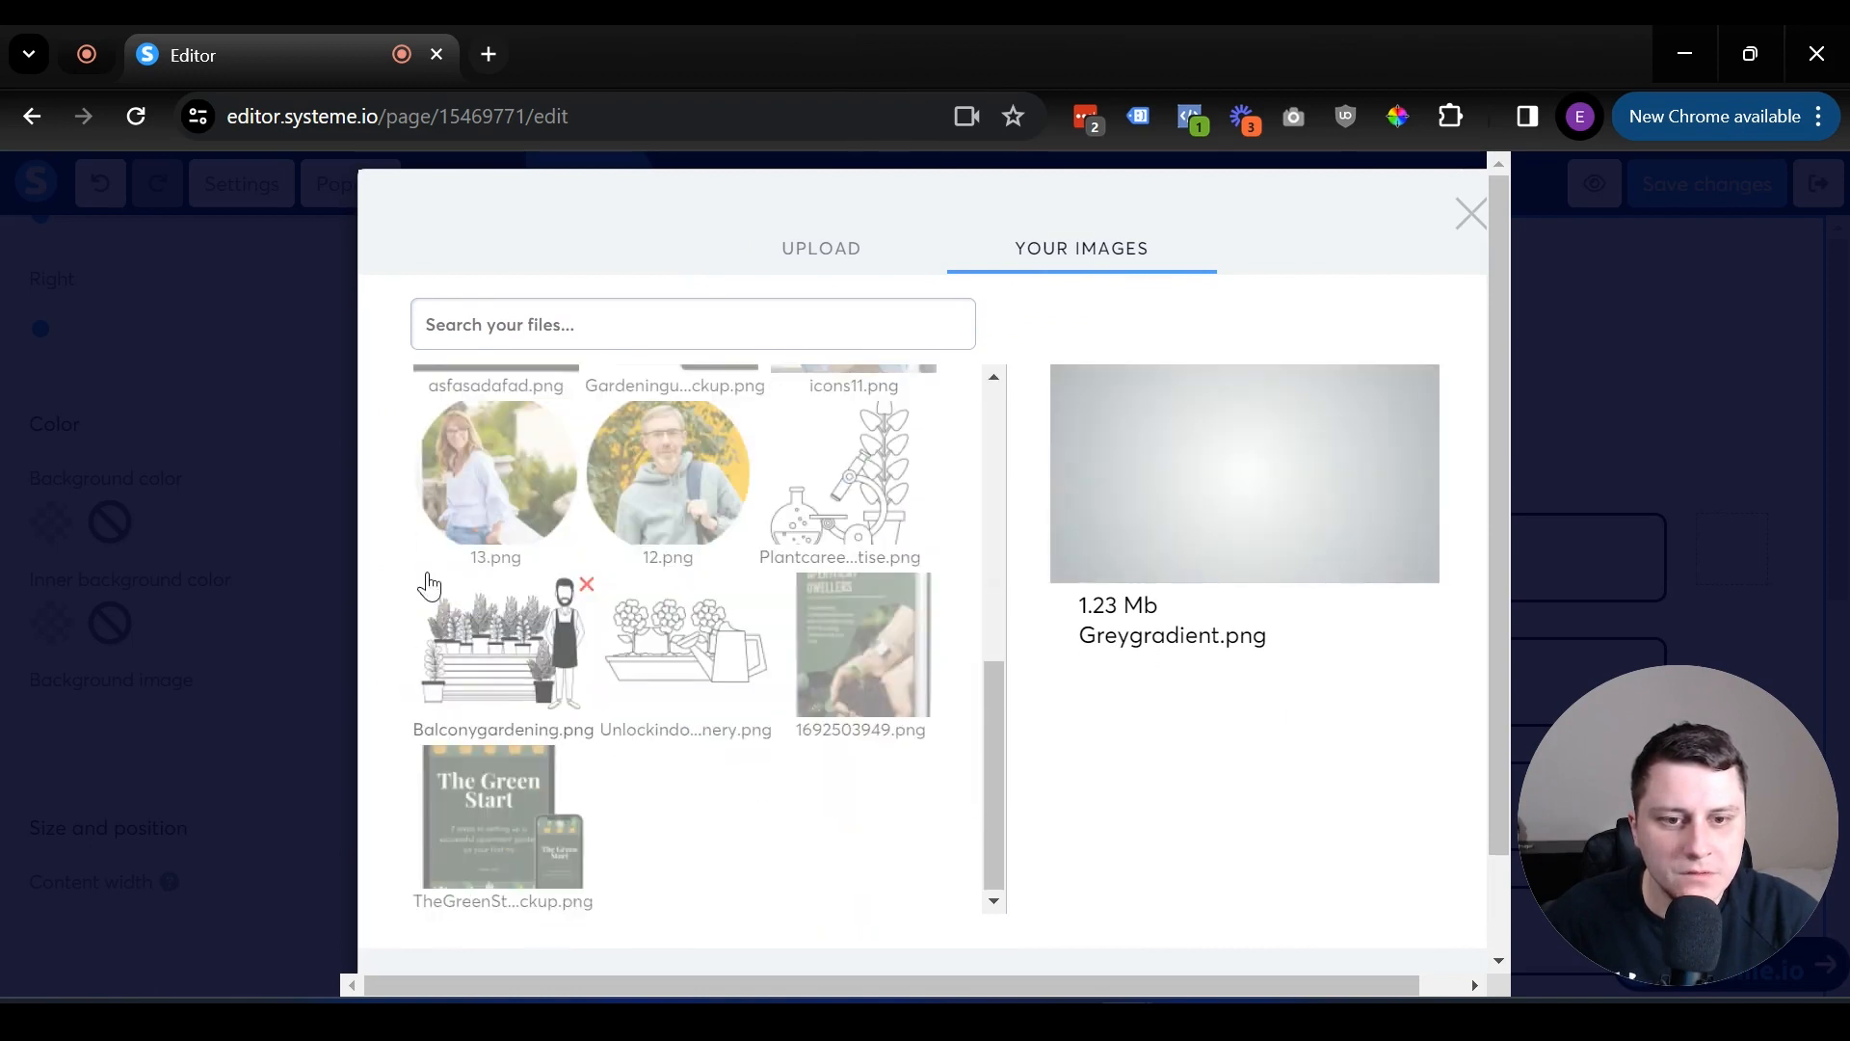
scroll(1228, 672, down, 2)
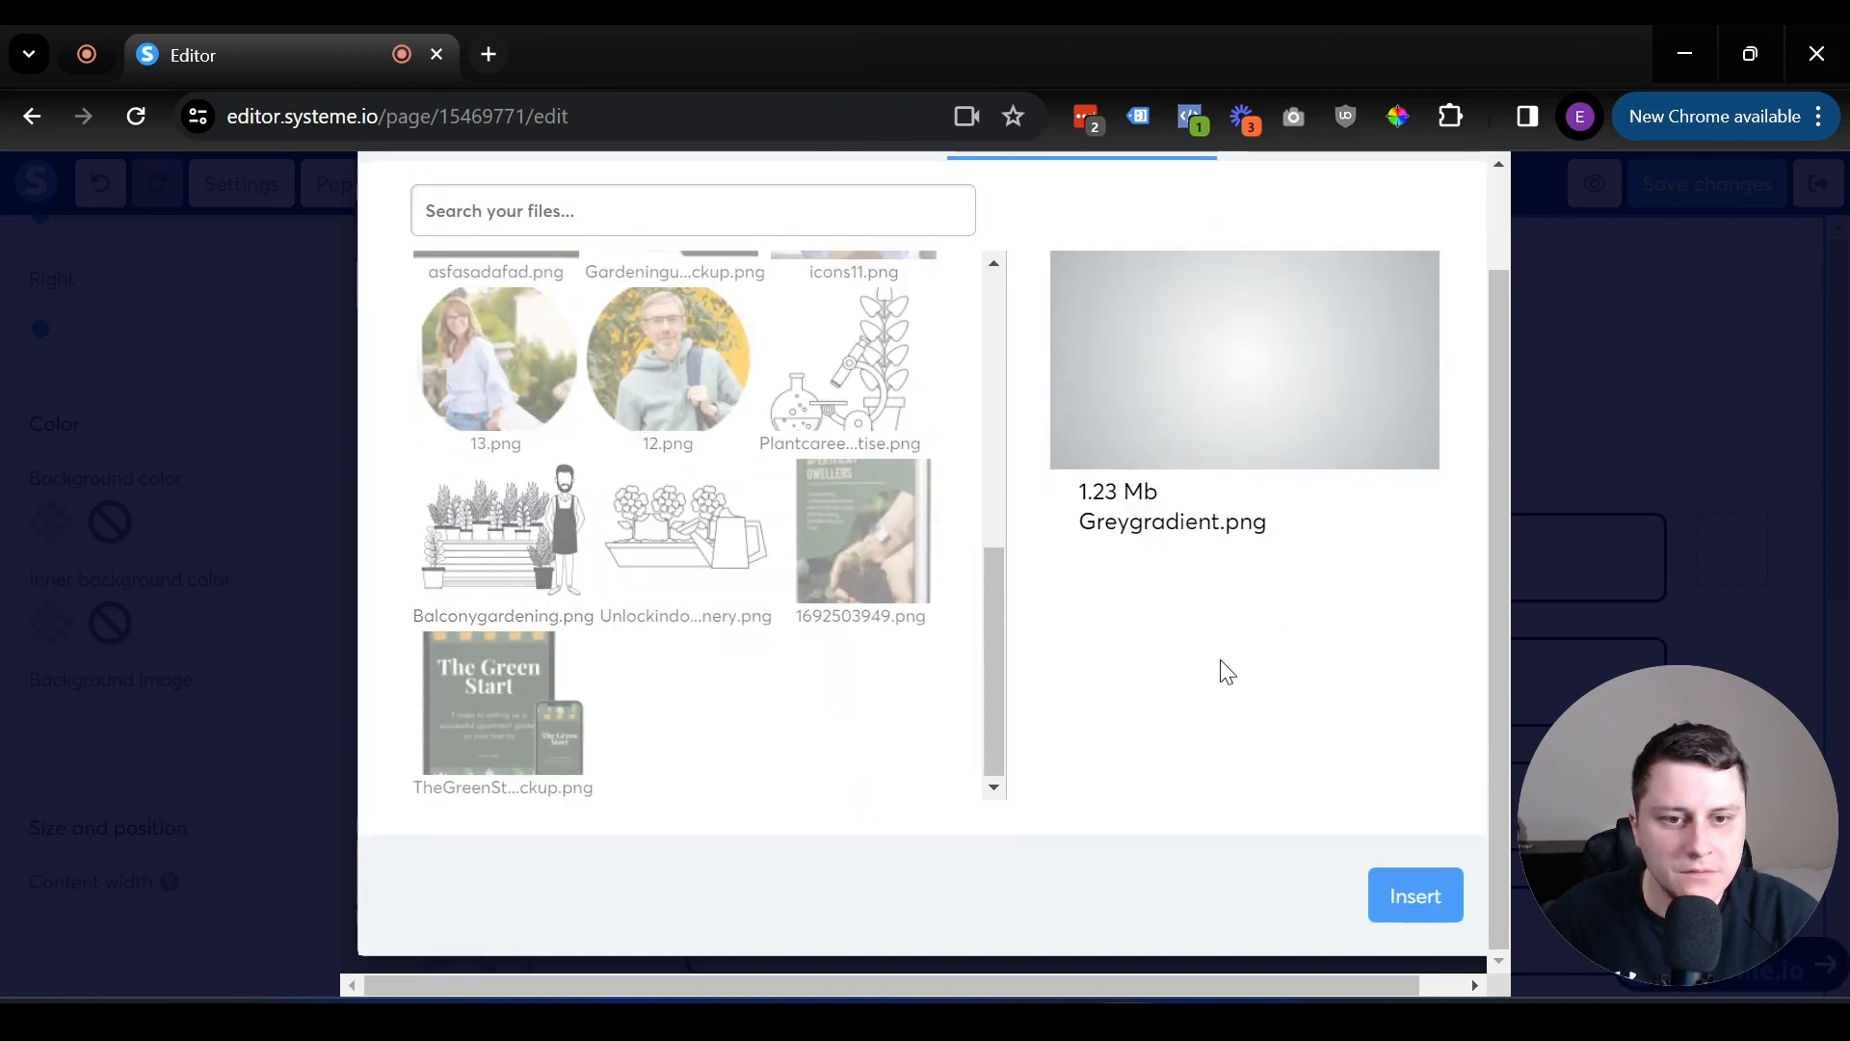
click(1430, 912)
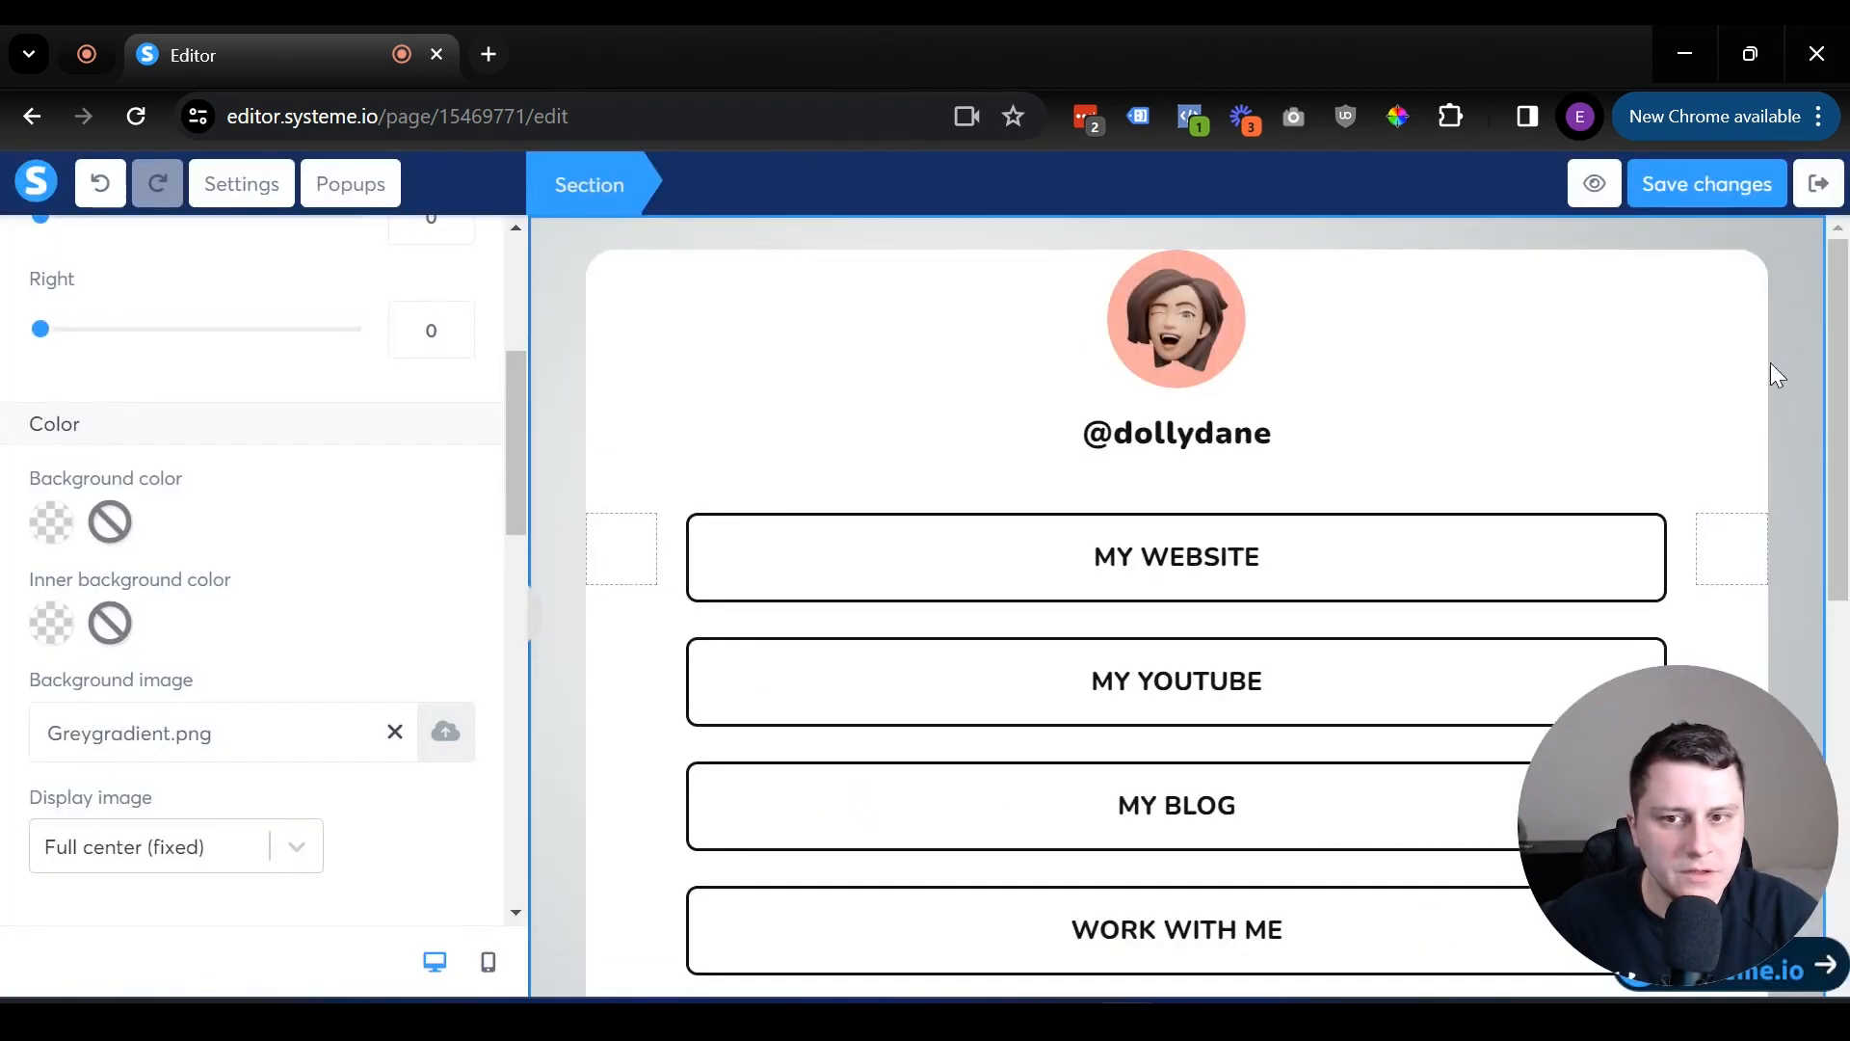
click(395, 734)
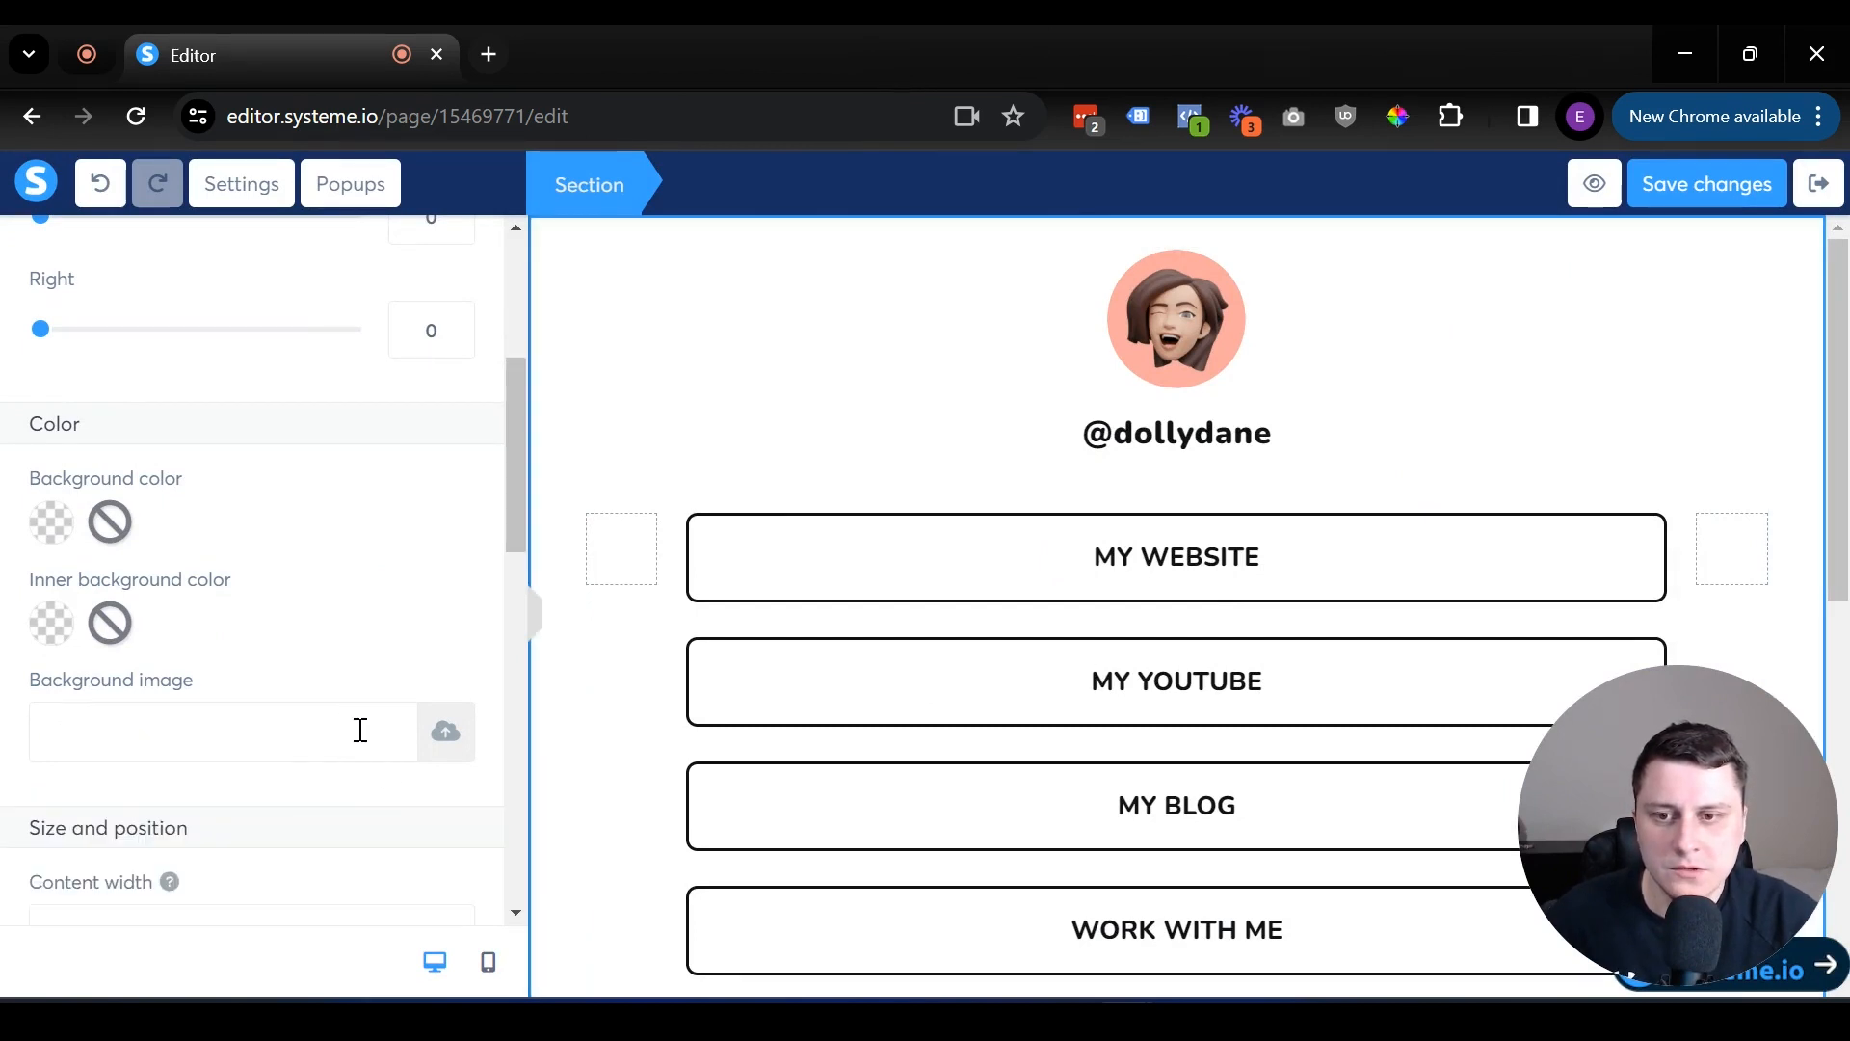
Set the main section's background color to the default dark green, hex 417505.
click(53, 521)
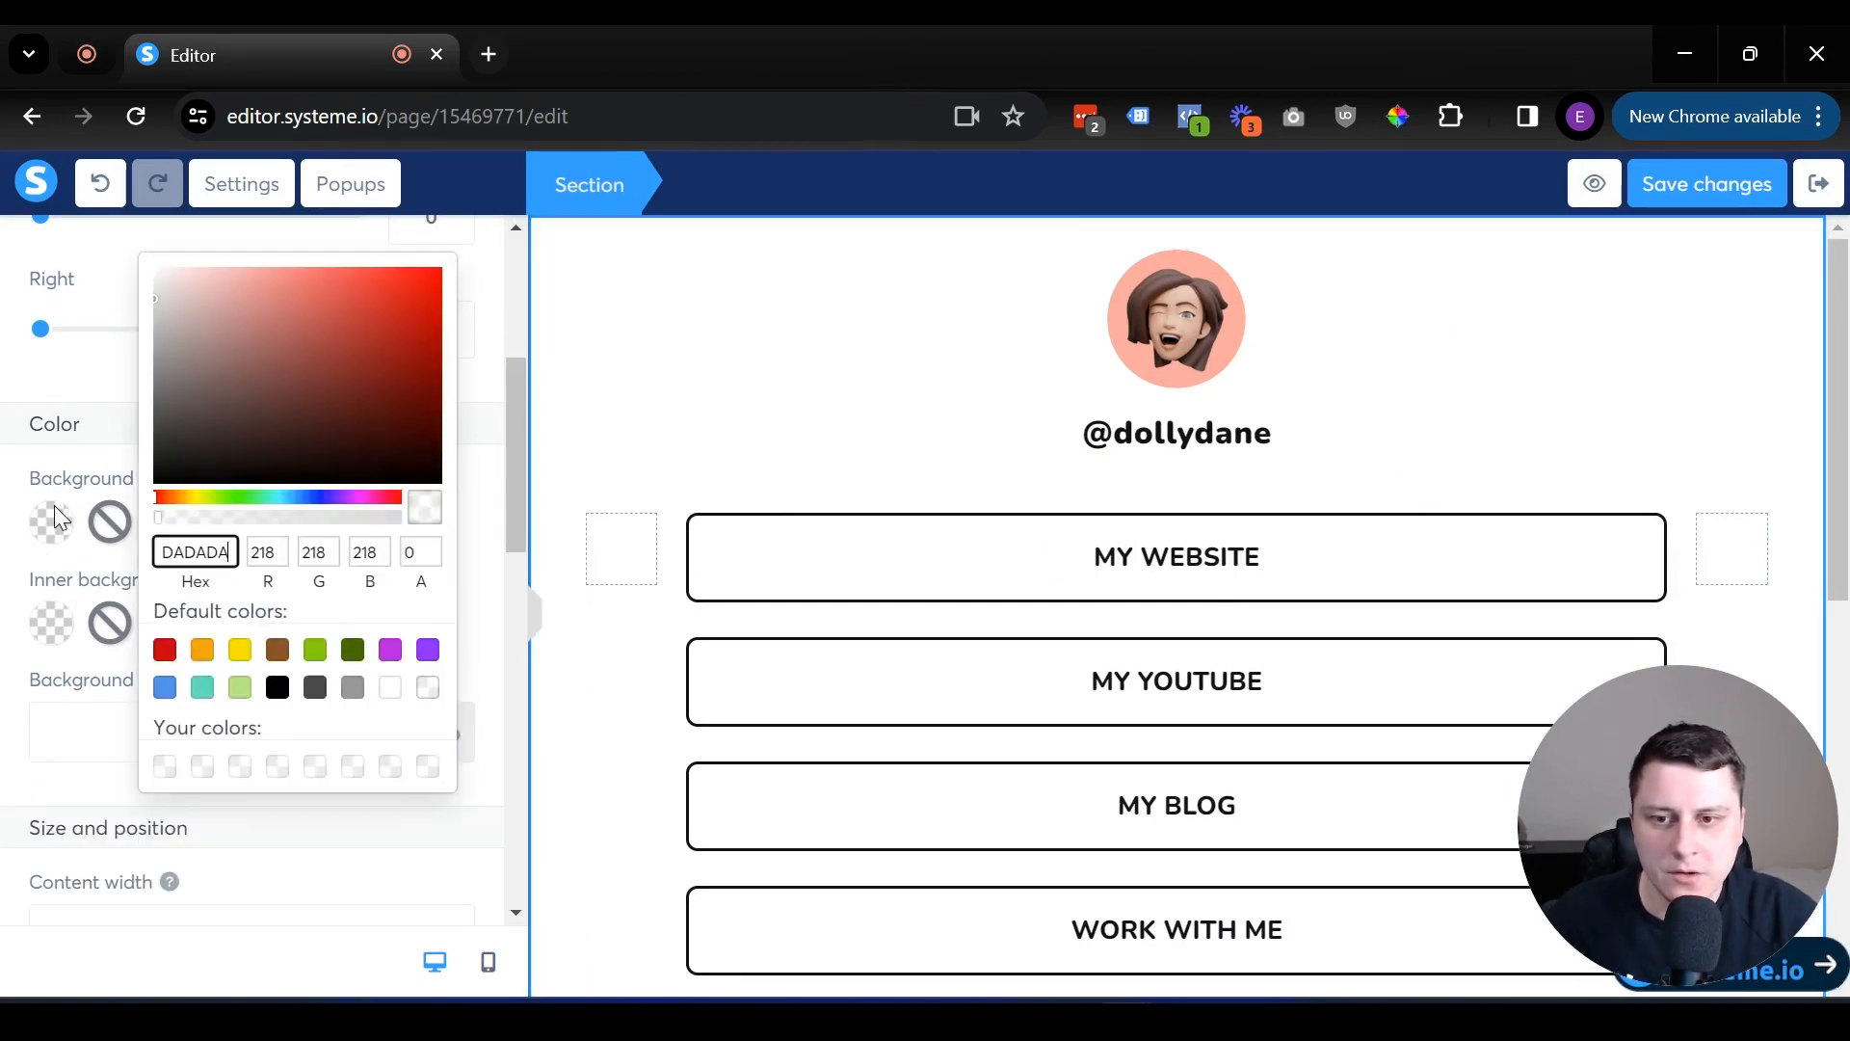
click(278, 687)
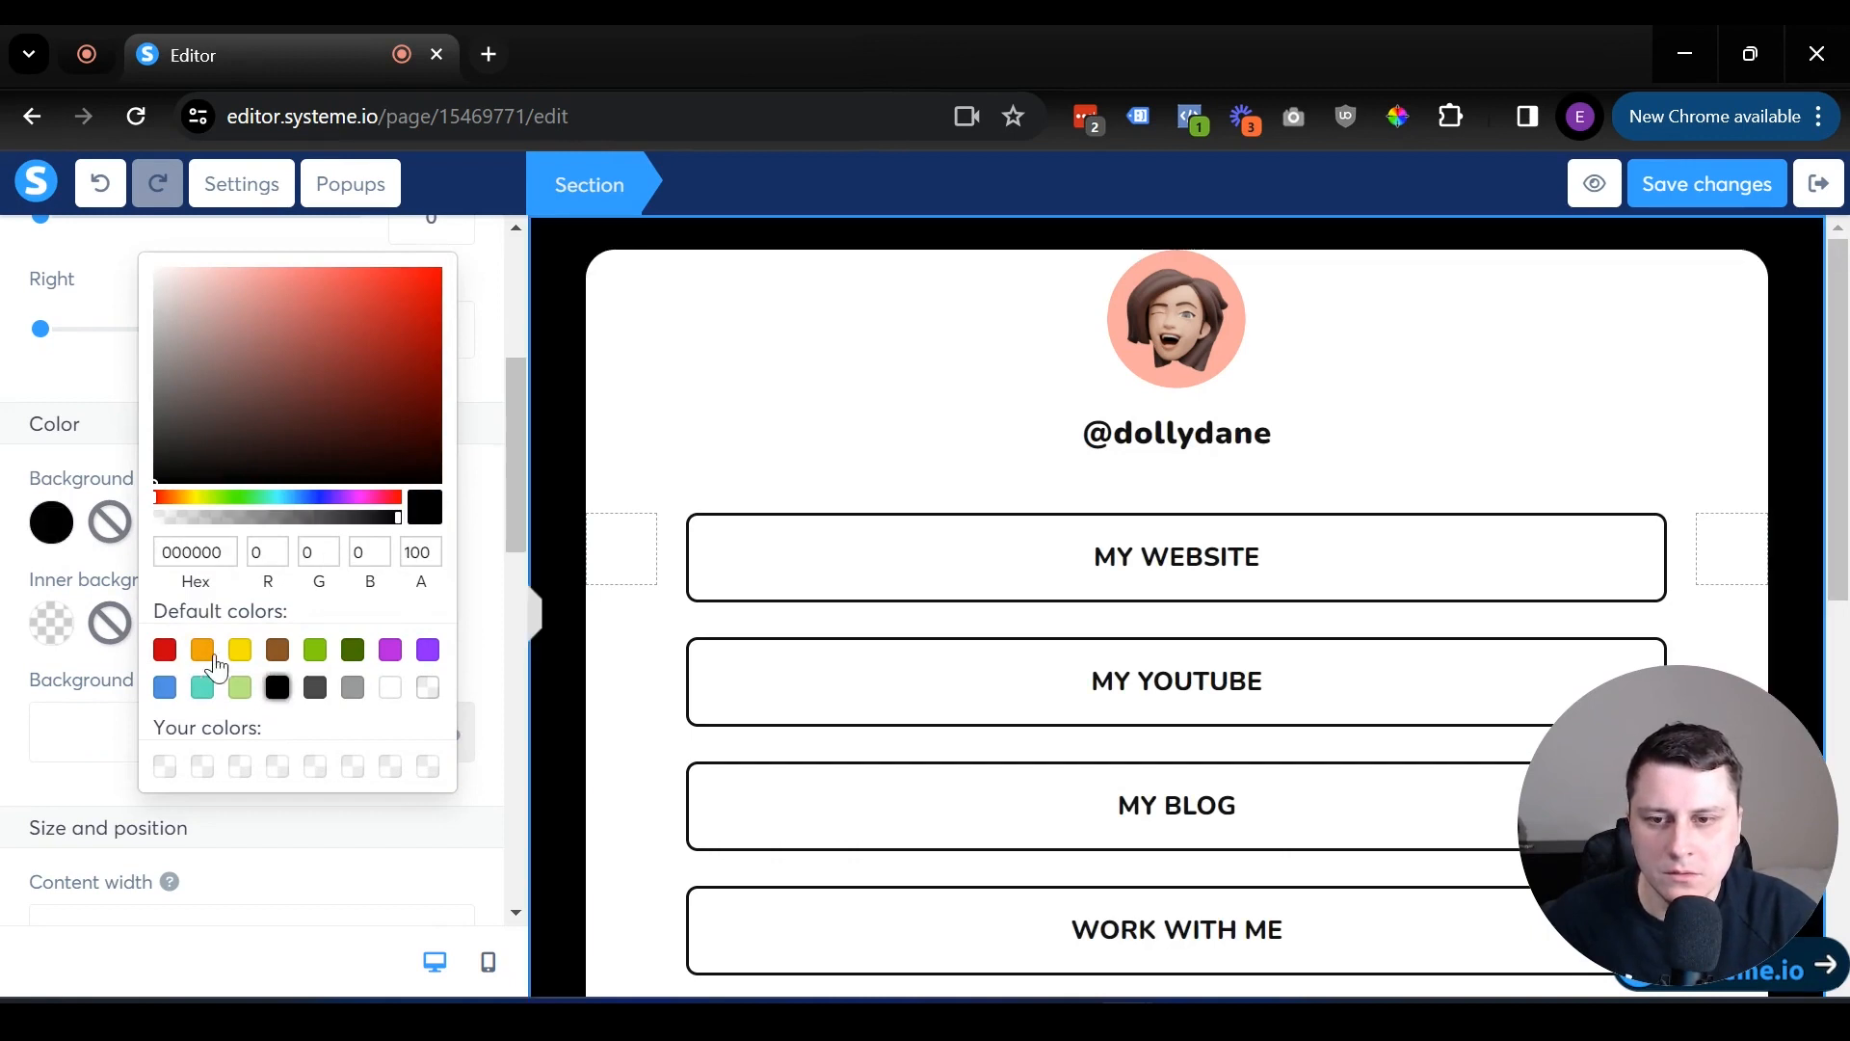
click(353, 649)
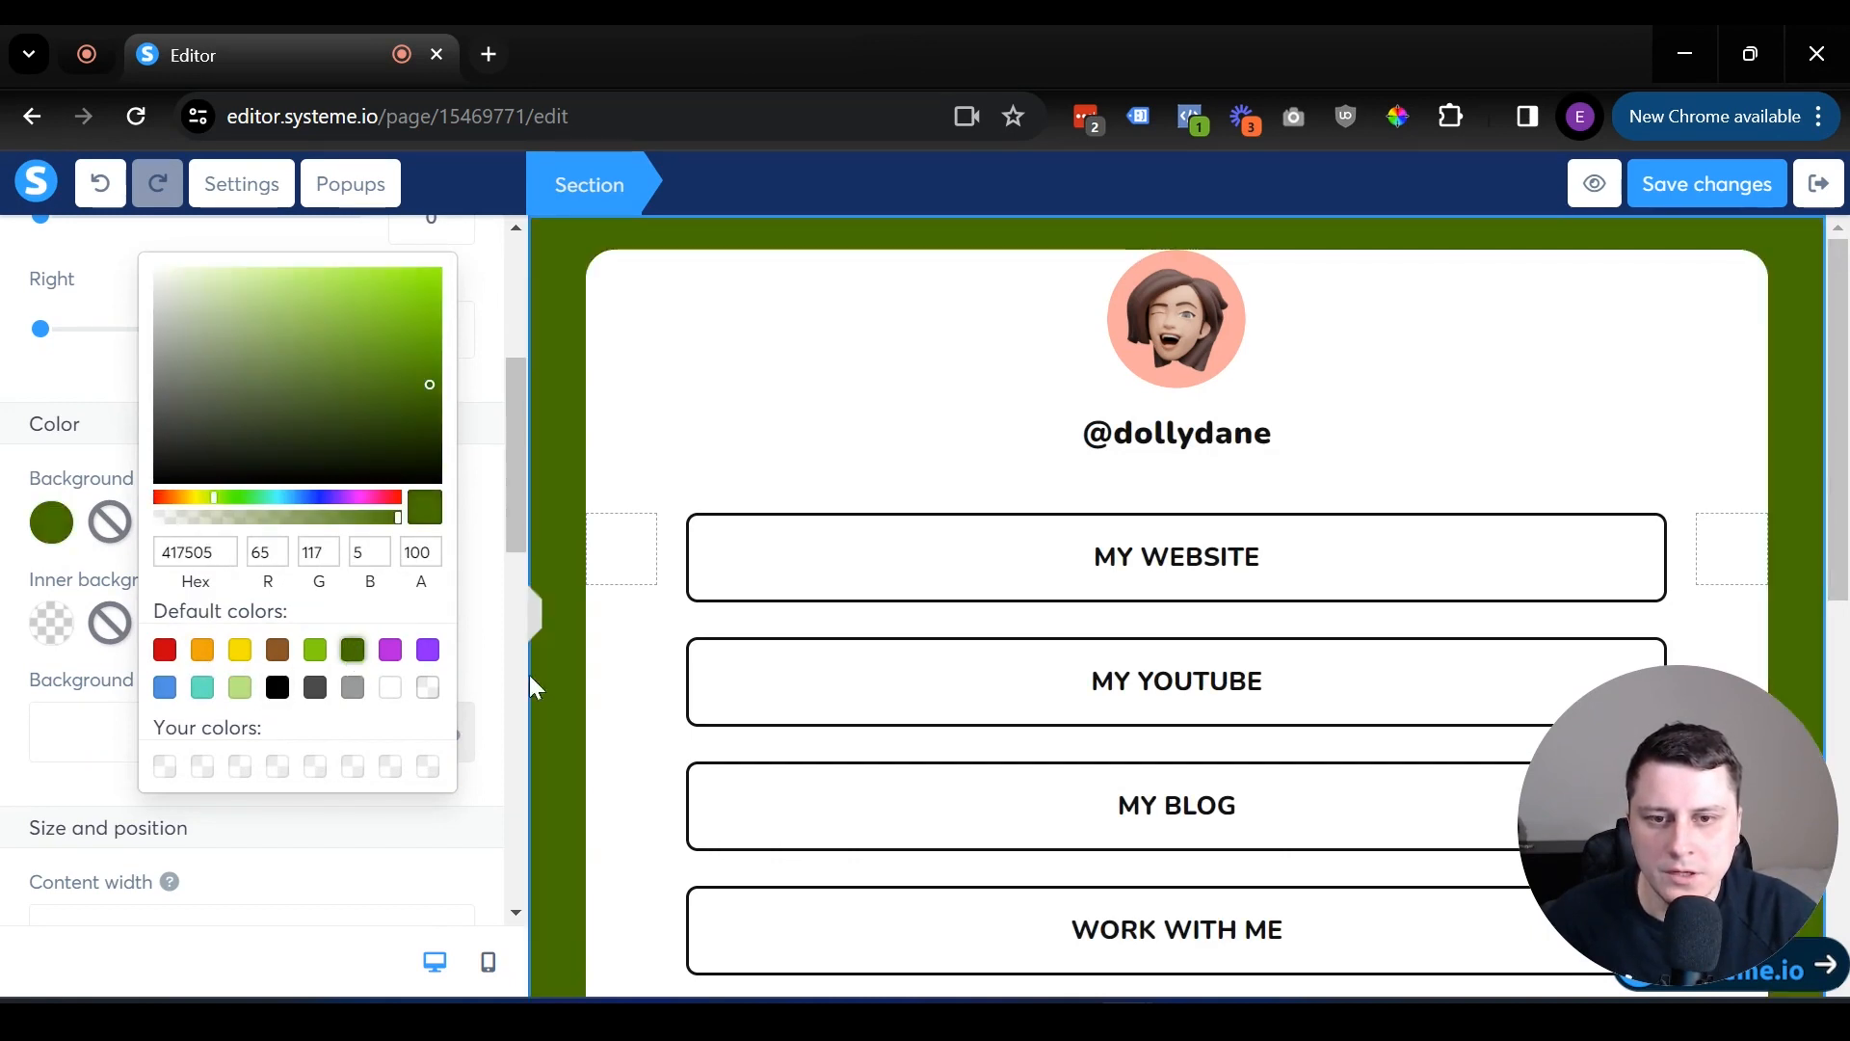
click(631, 495)
scroll(1763, 456, down, 8)
scroll(1763, 455, up, 8)
scroll(1763, 487, down, 8)
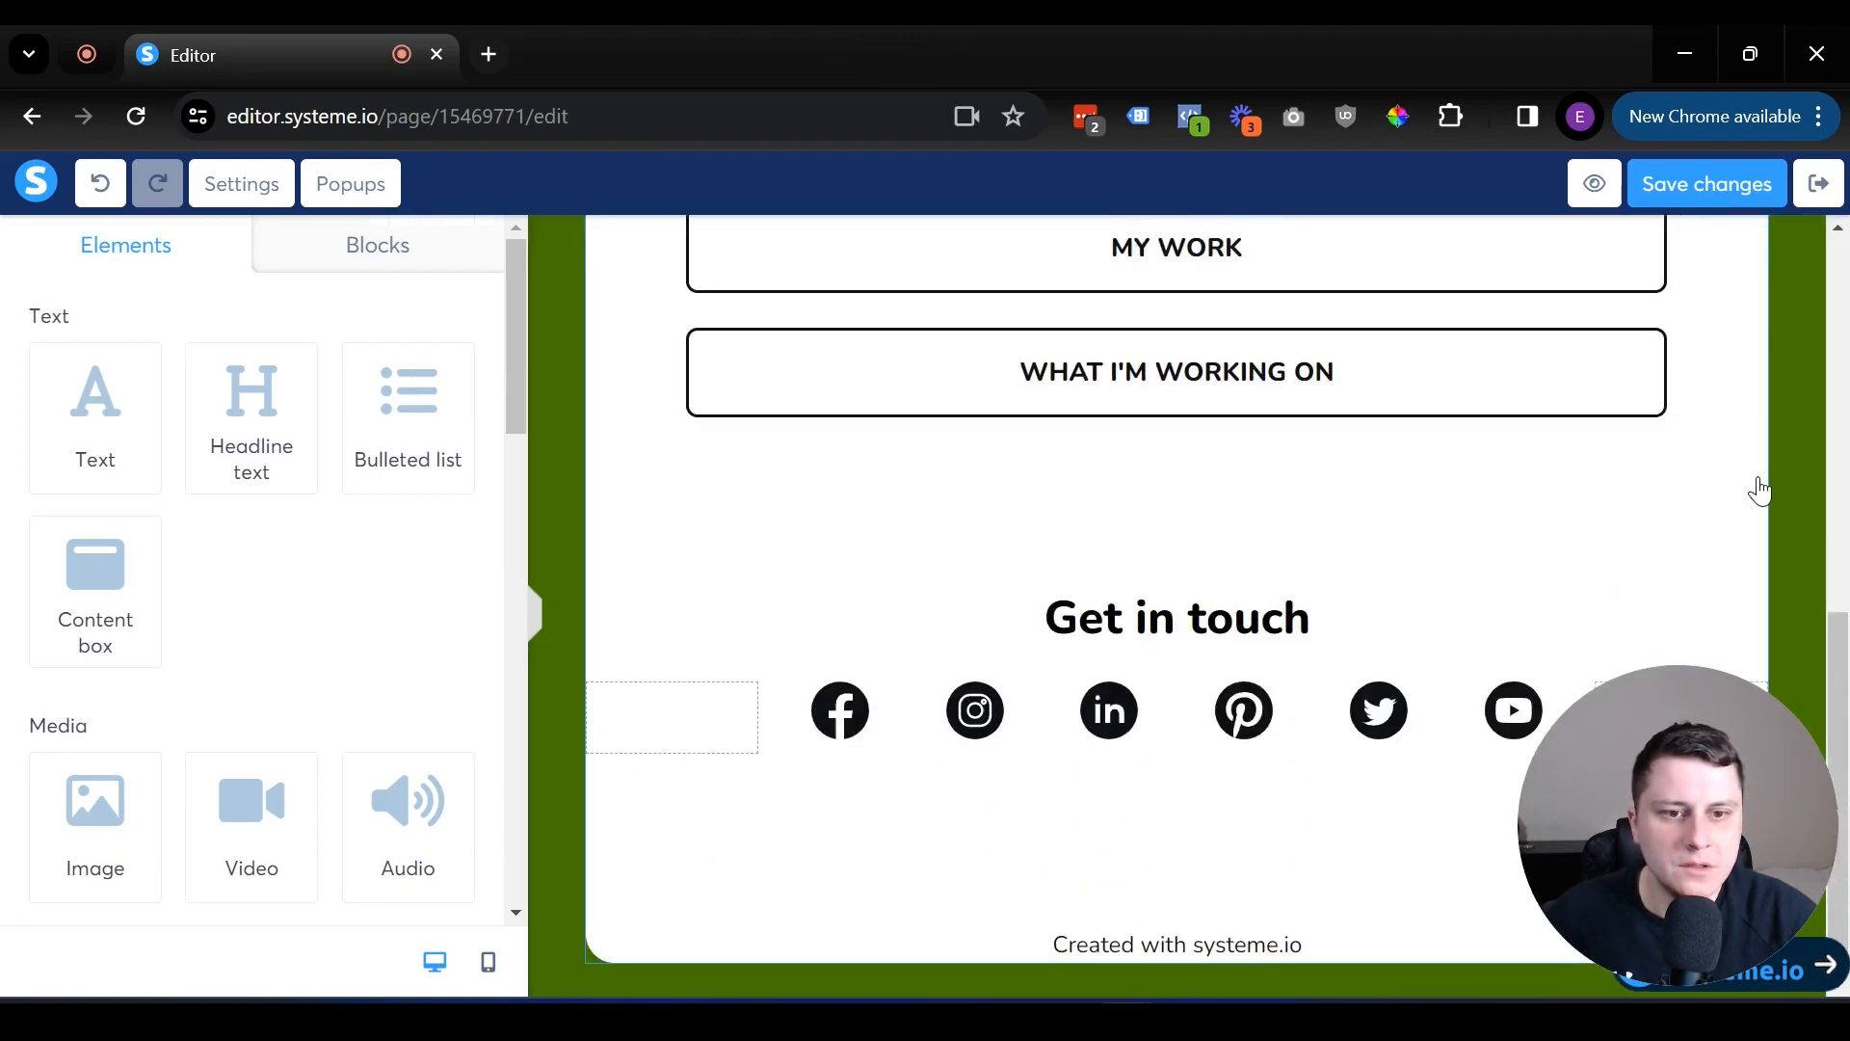
scroll(1761, 491, up, 8)
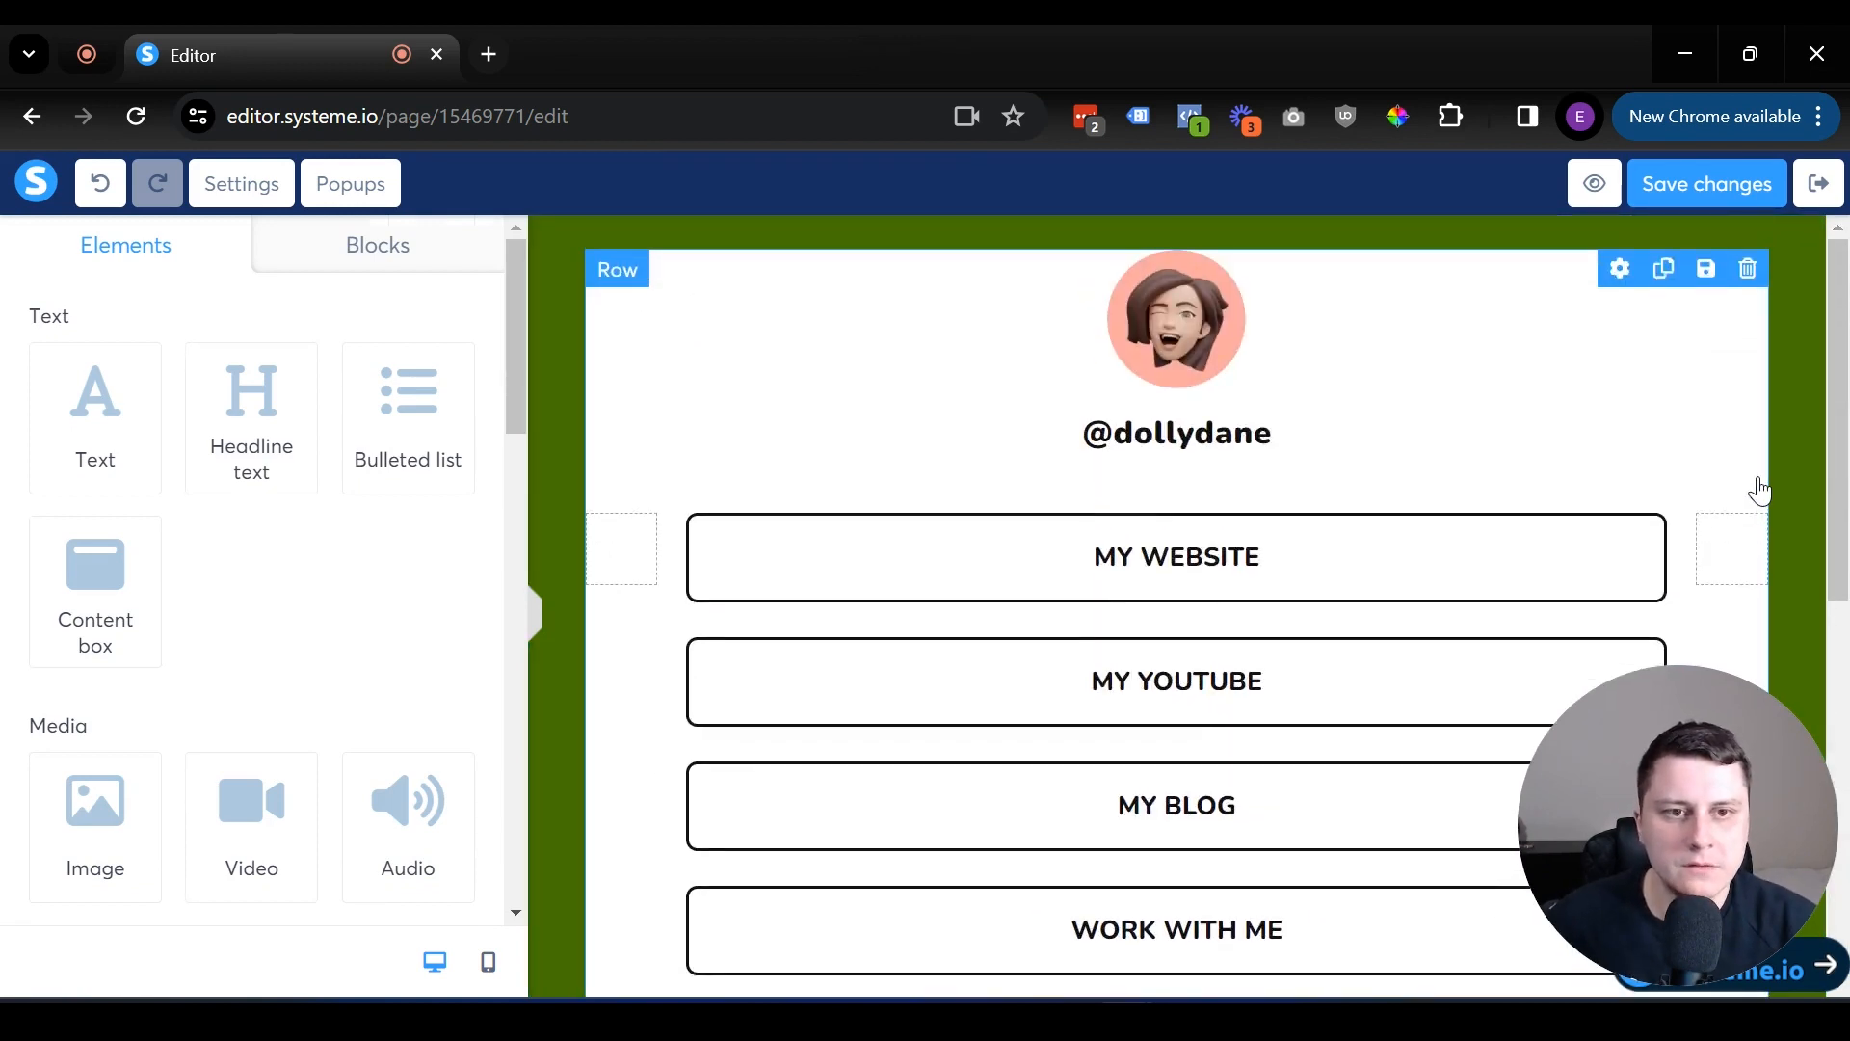
Browse the existing images available for the profile picture, then close the image library without choosing one.
click(1185, 327)
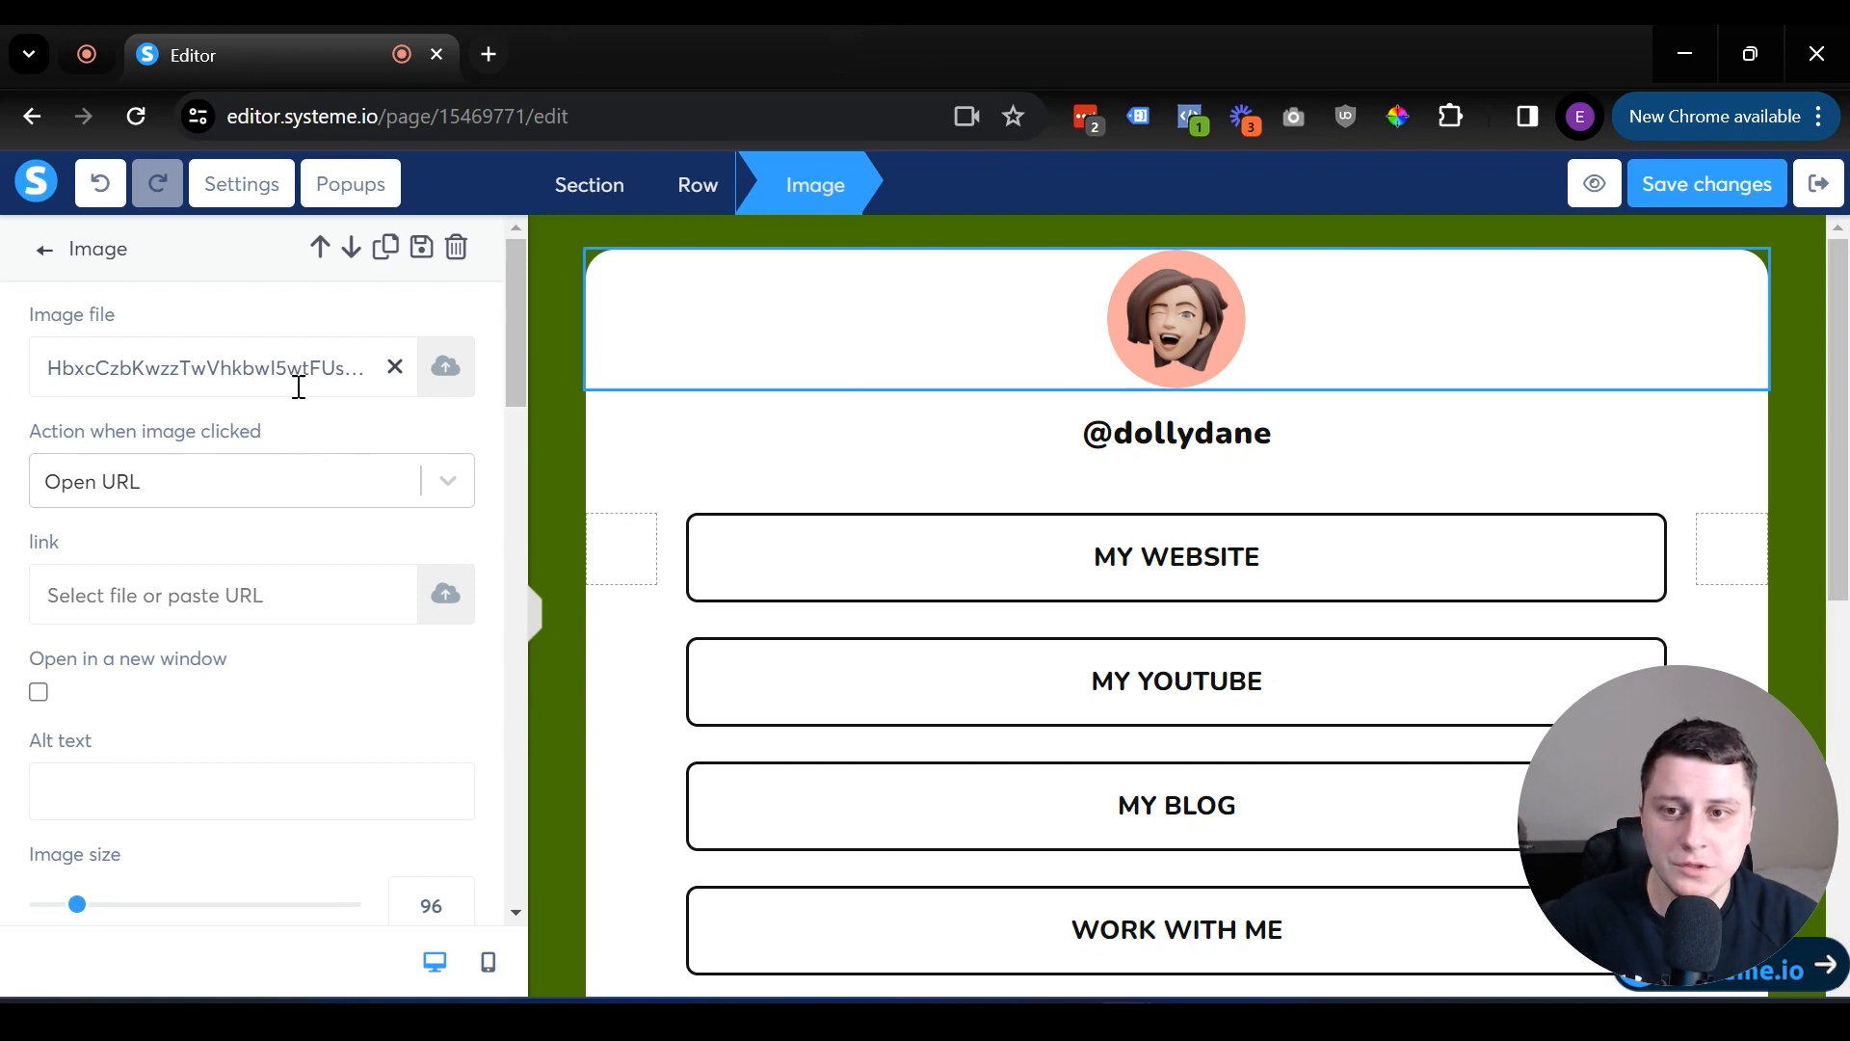
click(460, 376)
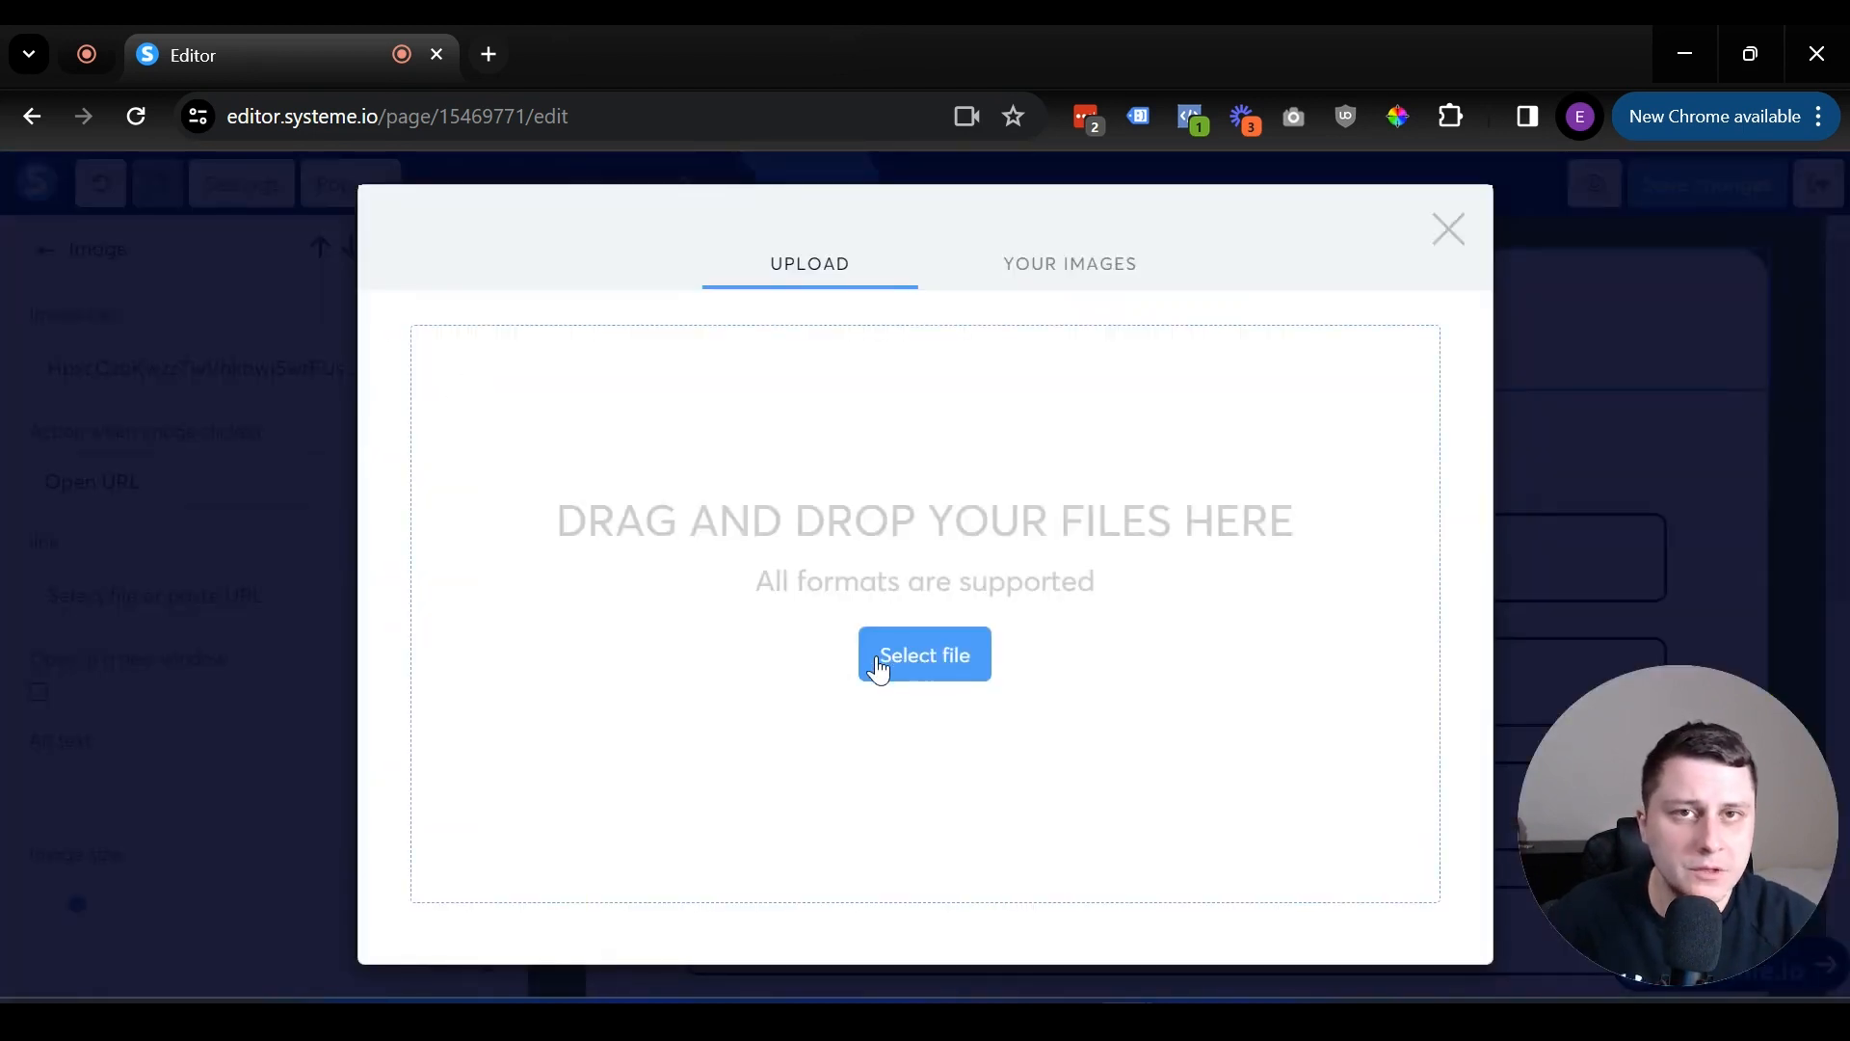
click(1087, 281)
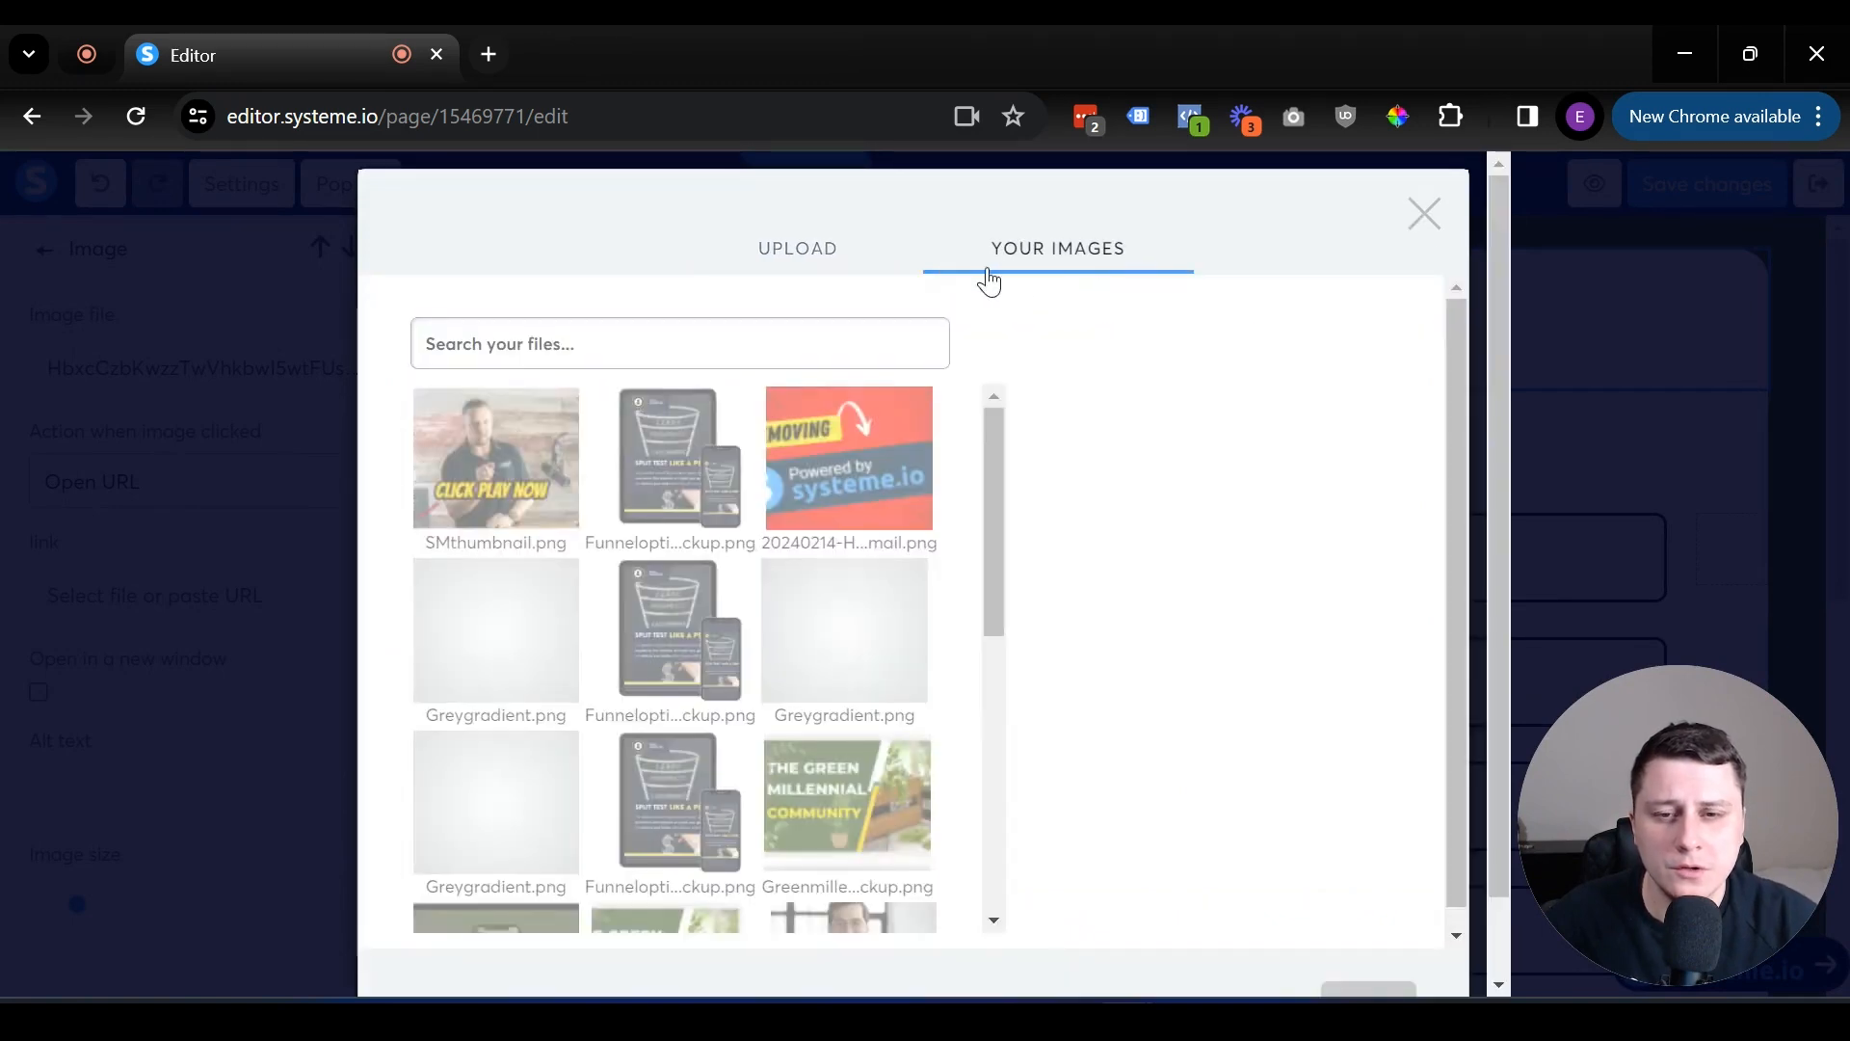
scroll(838, 598, down, 5)
scroll(826, 611, up, 5)
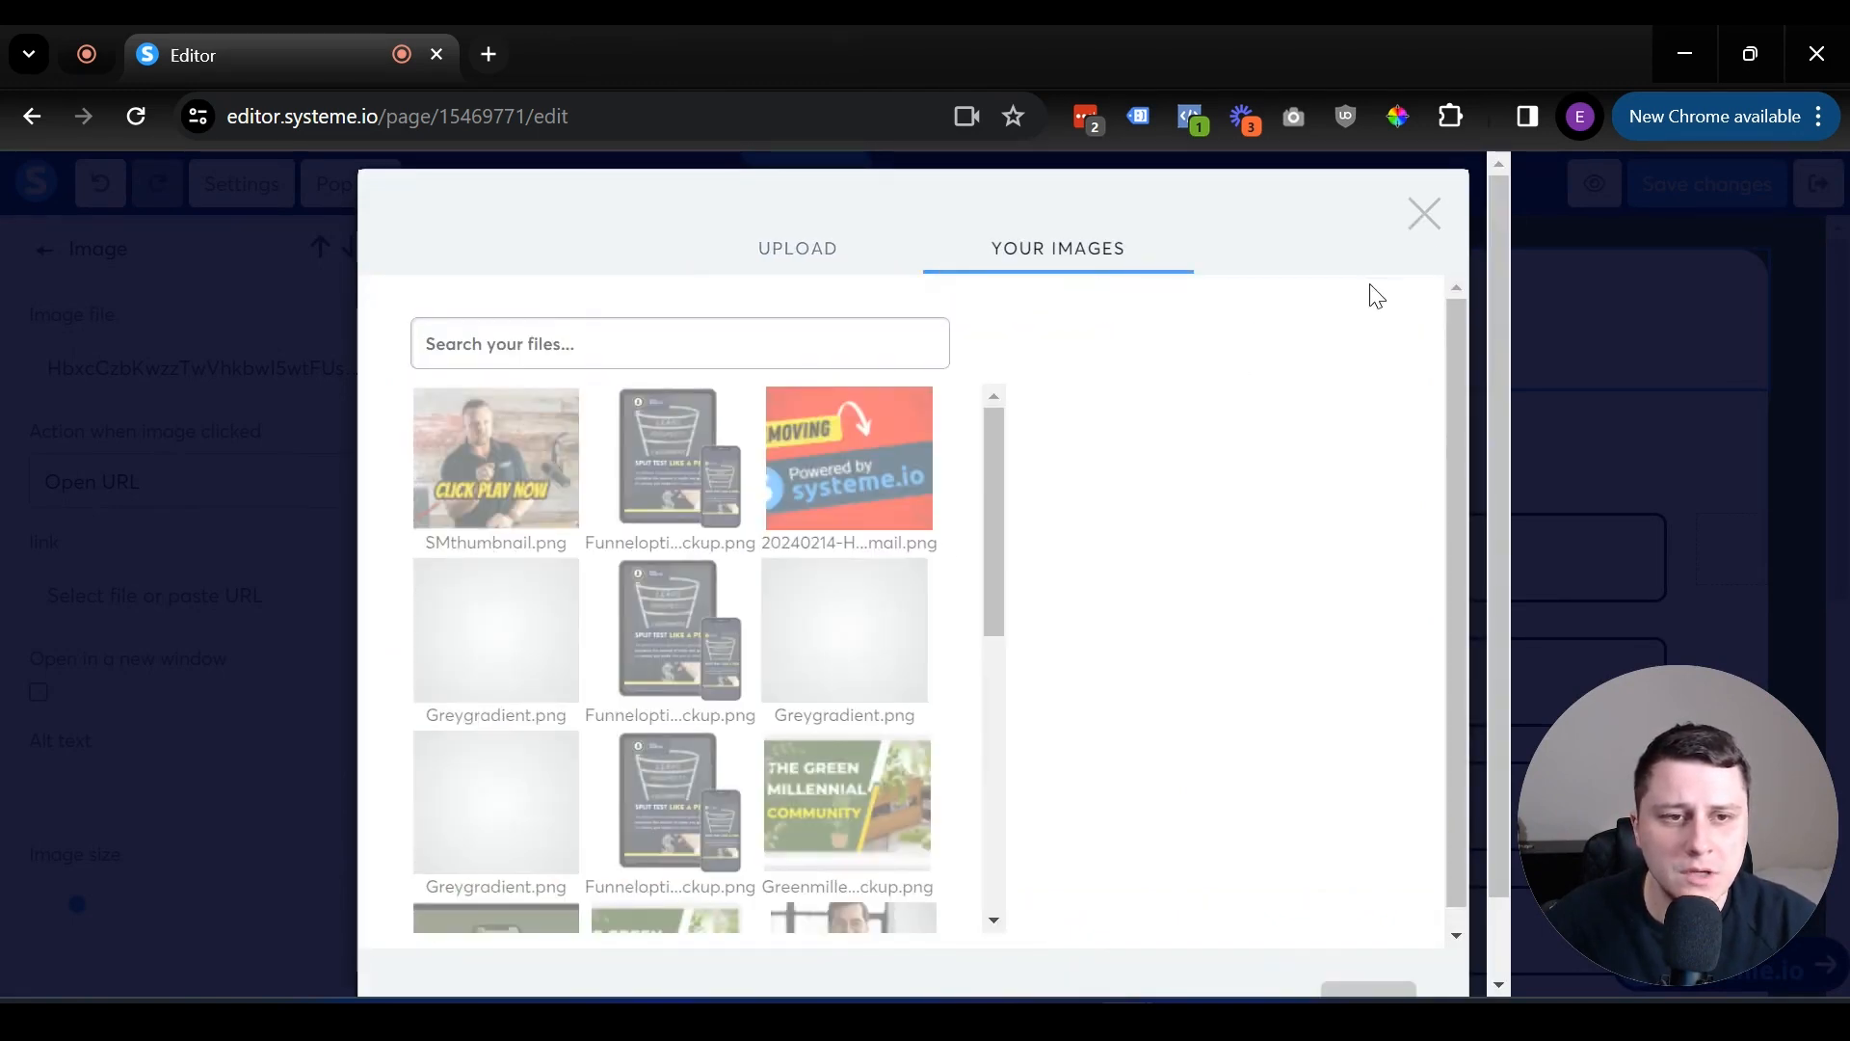
click(1420, 216)
click(1252, 440)
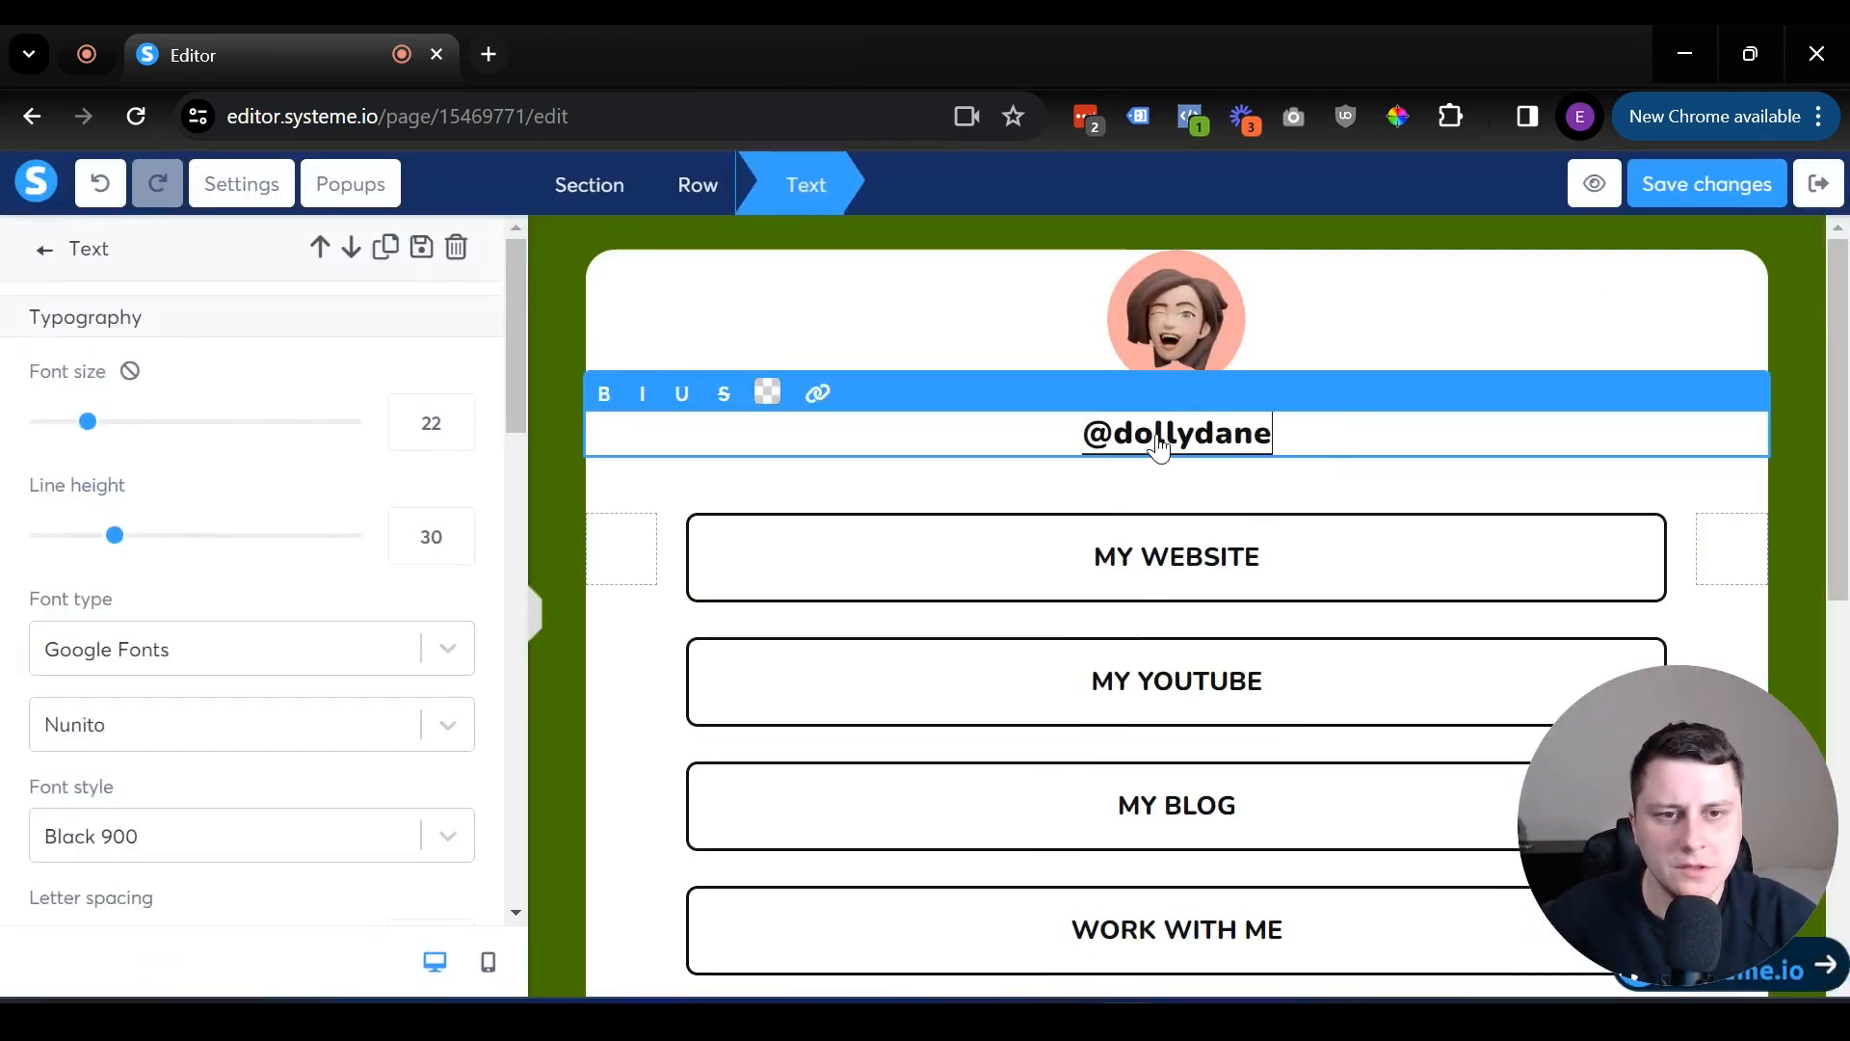
drag(1296, 429, 1123, 433)
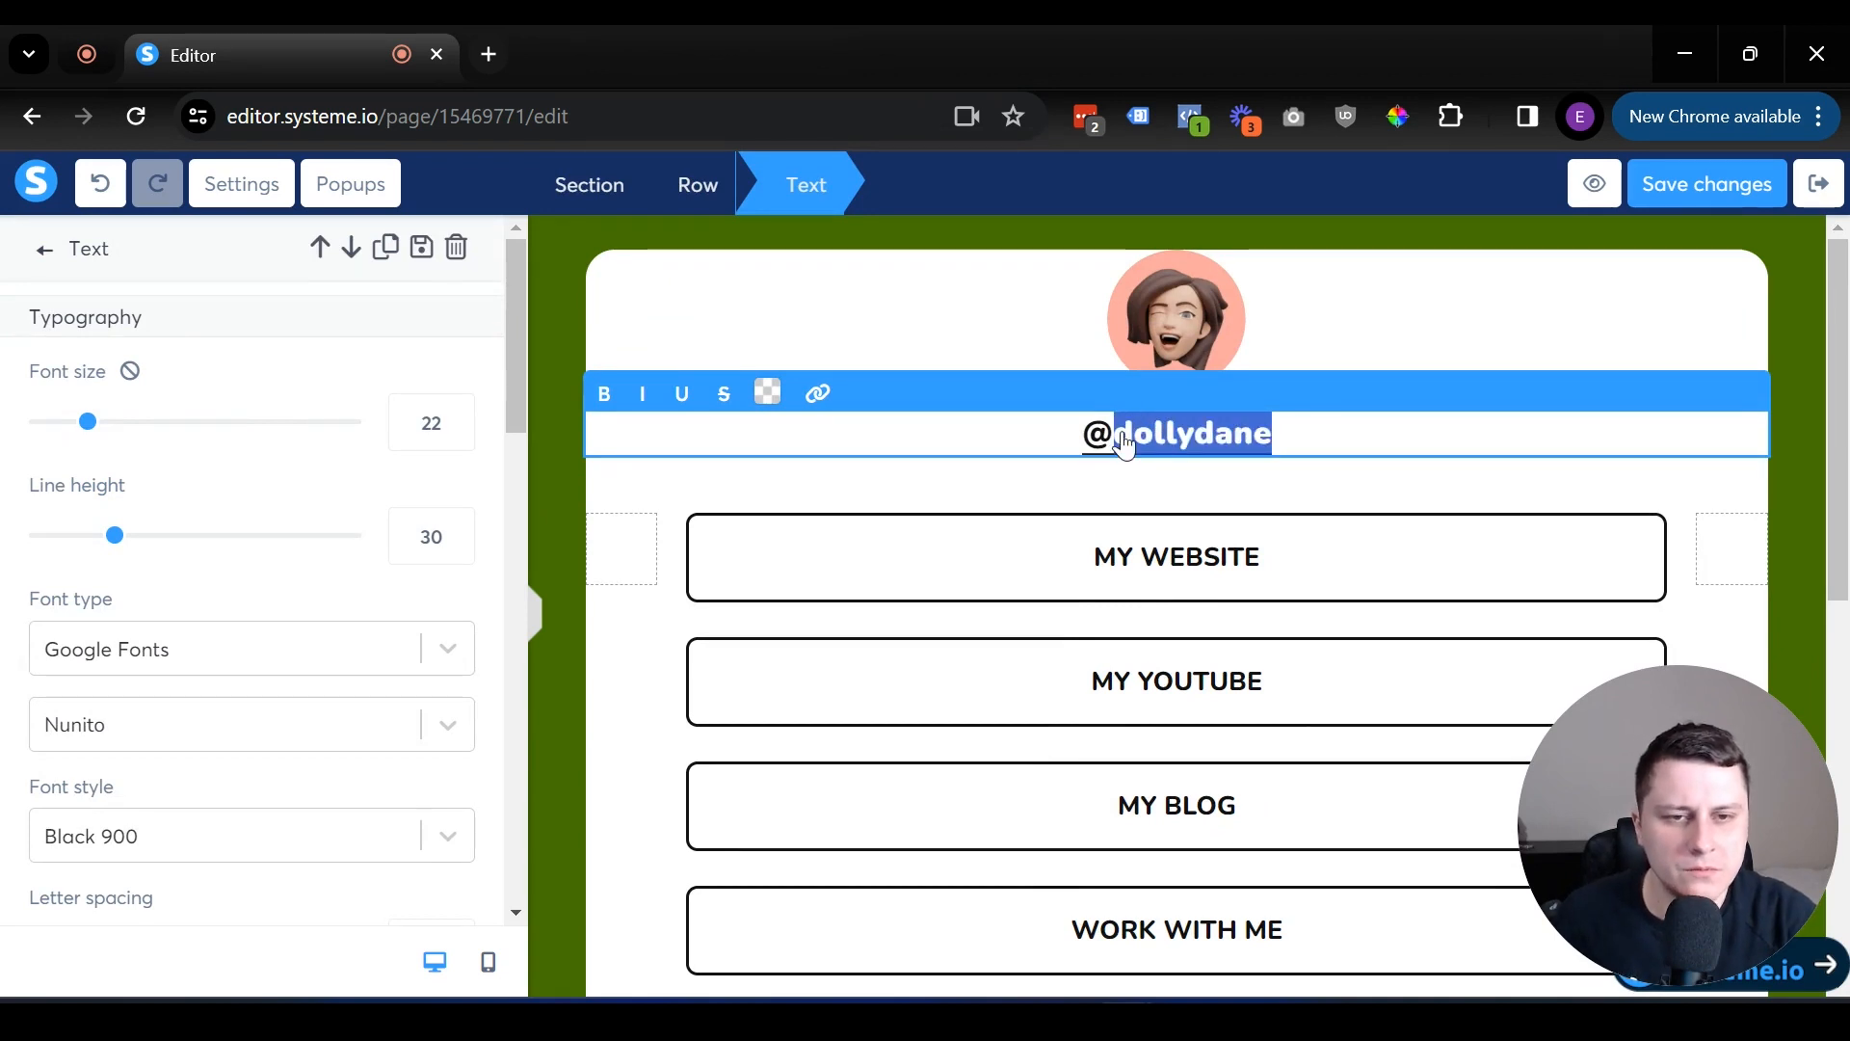
text(yourhandle)
click(1310, 433)
click(1272, 430)
triple_click(1265, 430)
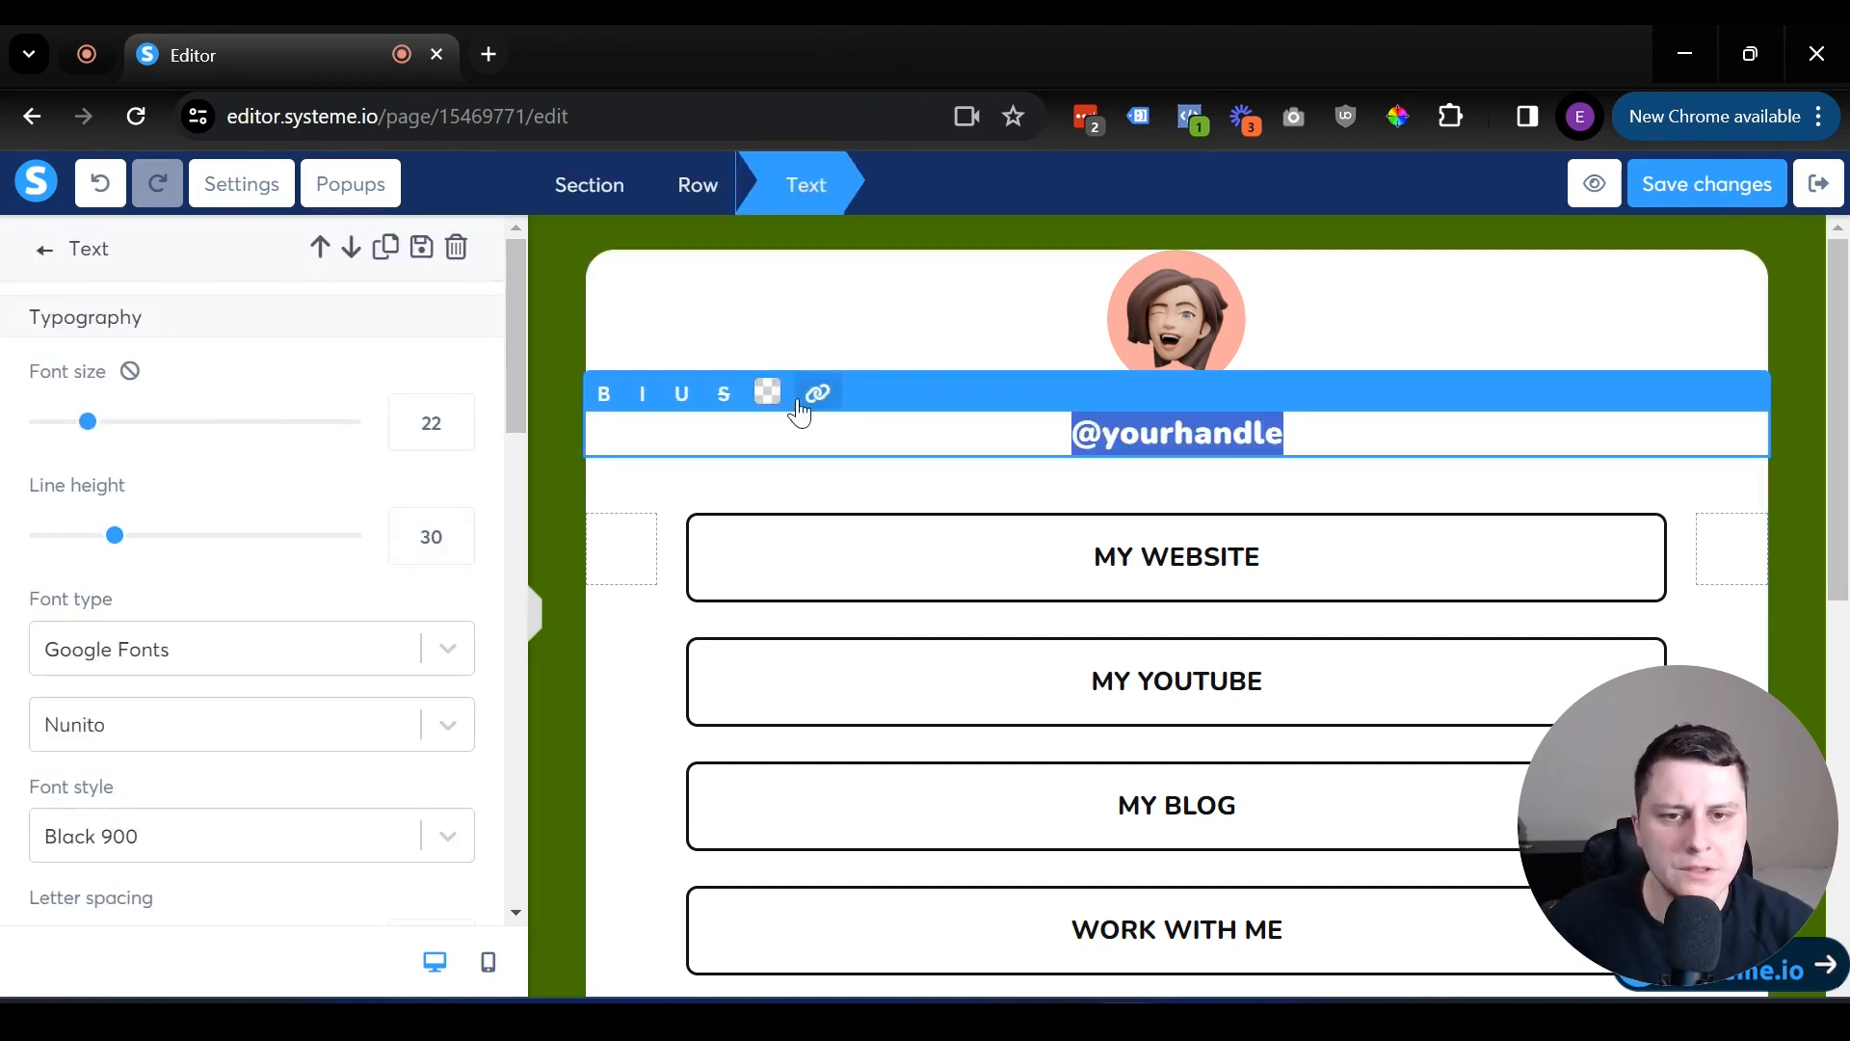
click(767, 392)
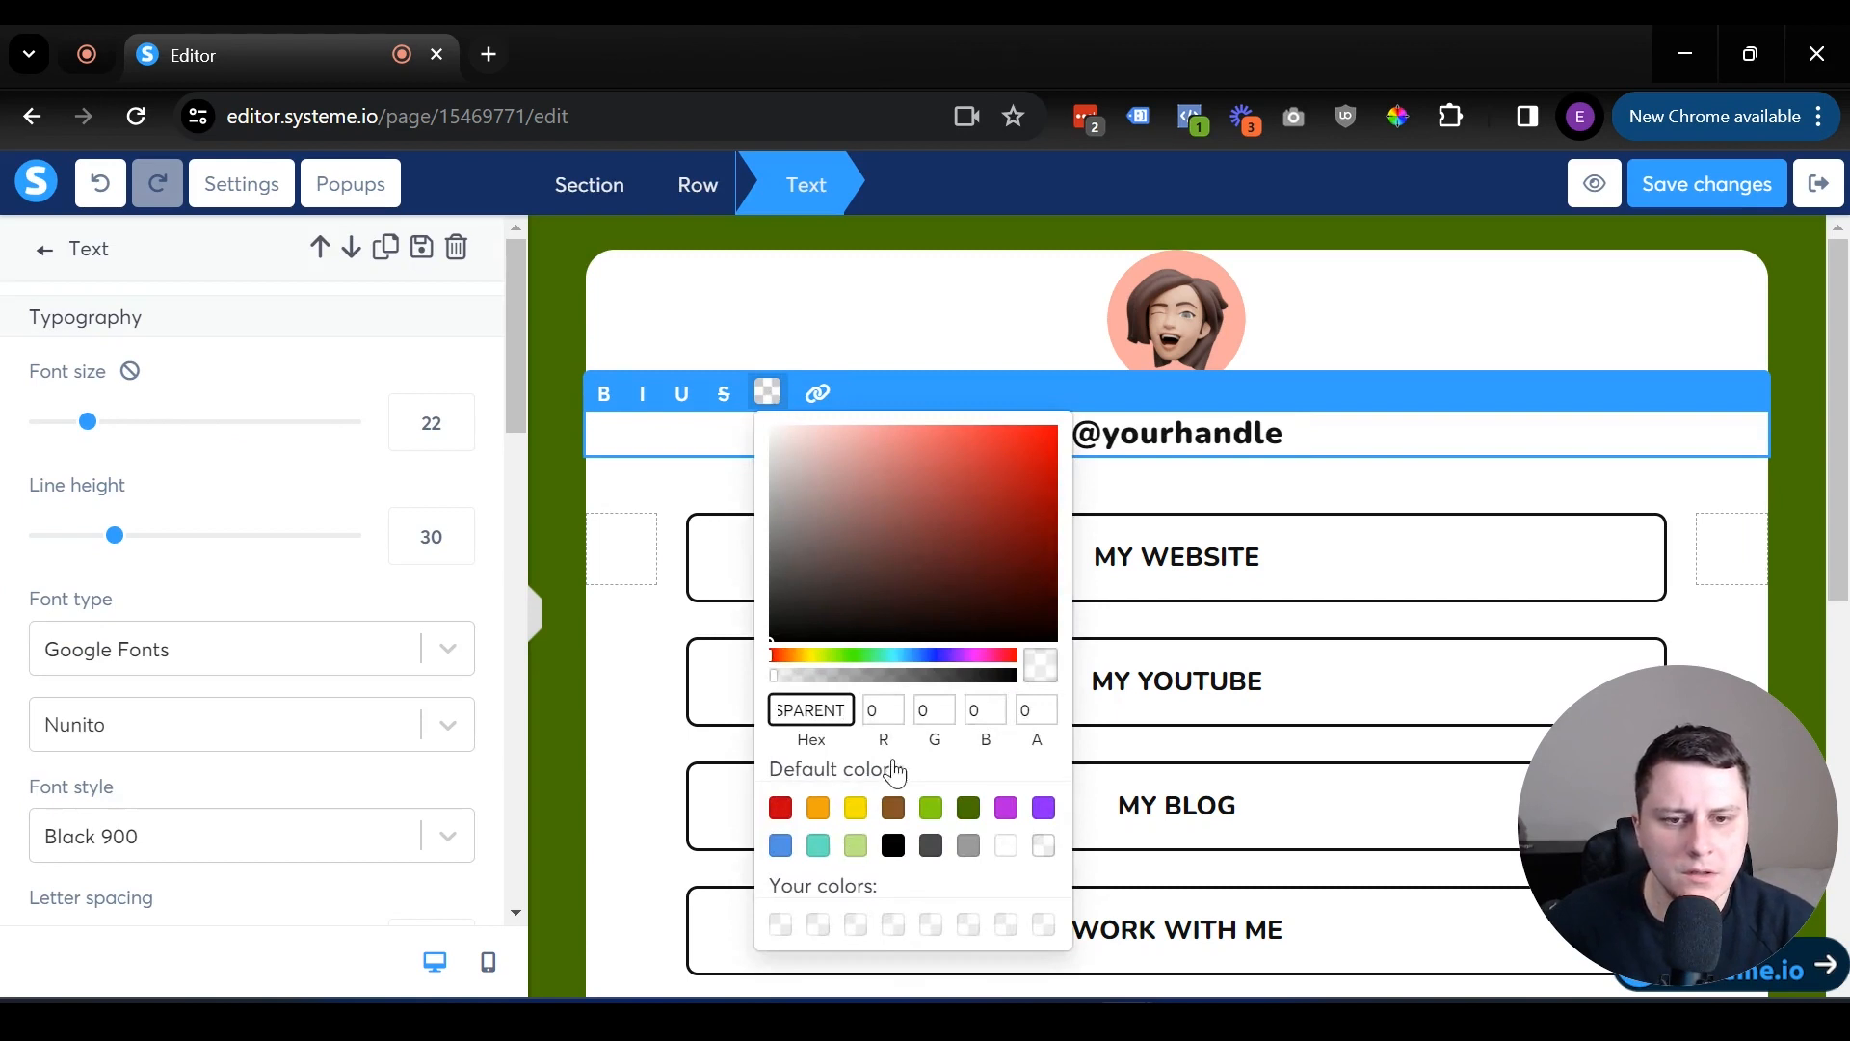
click(968, 808)
click(1480, 292)
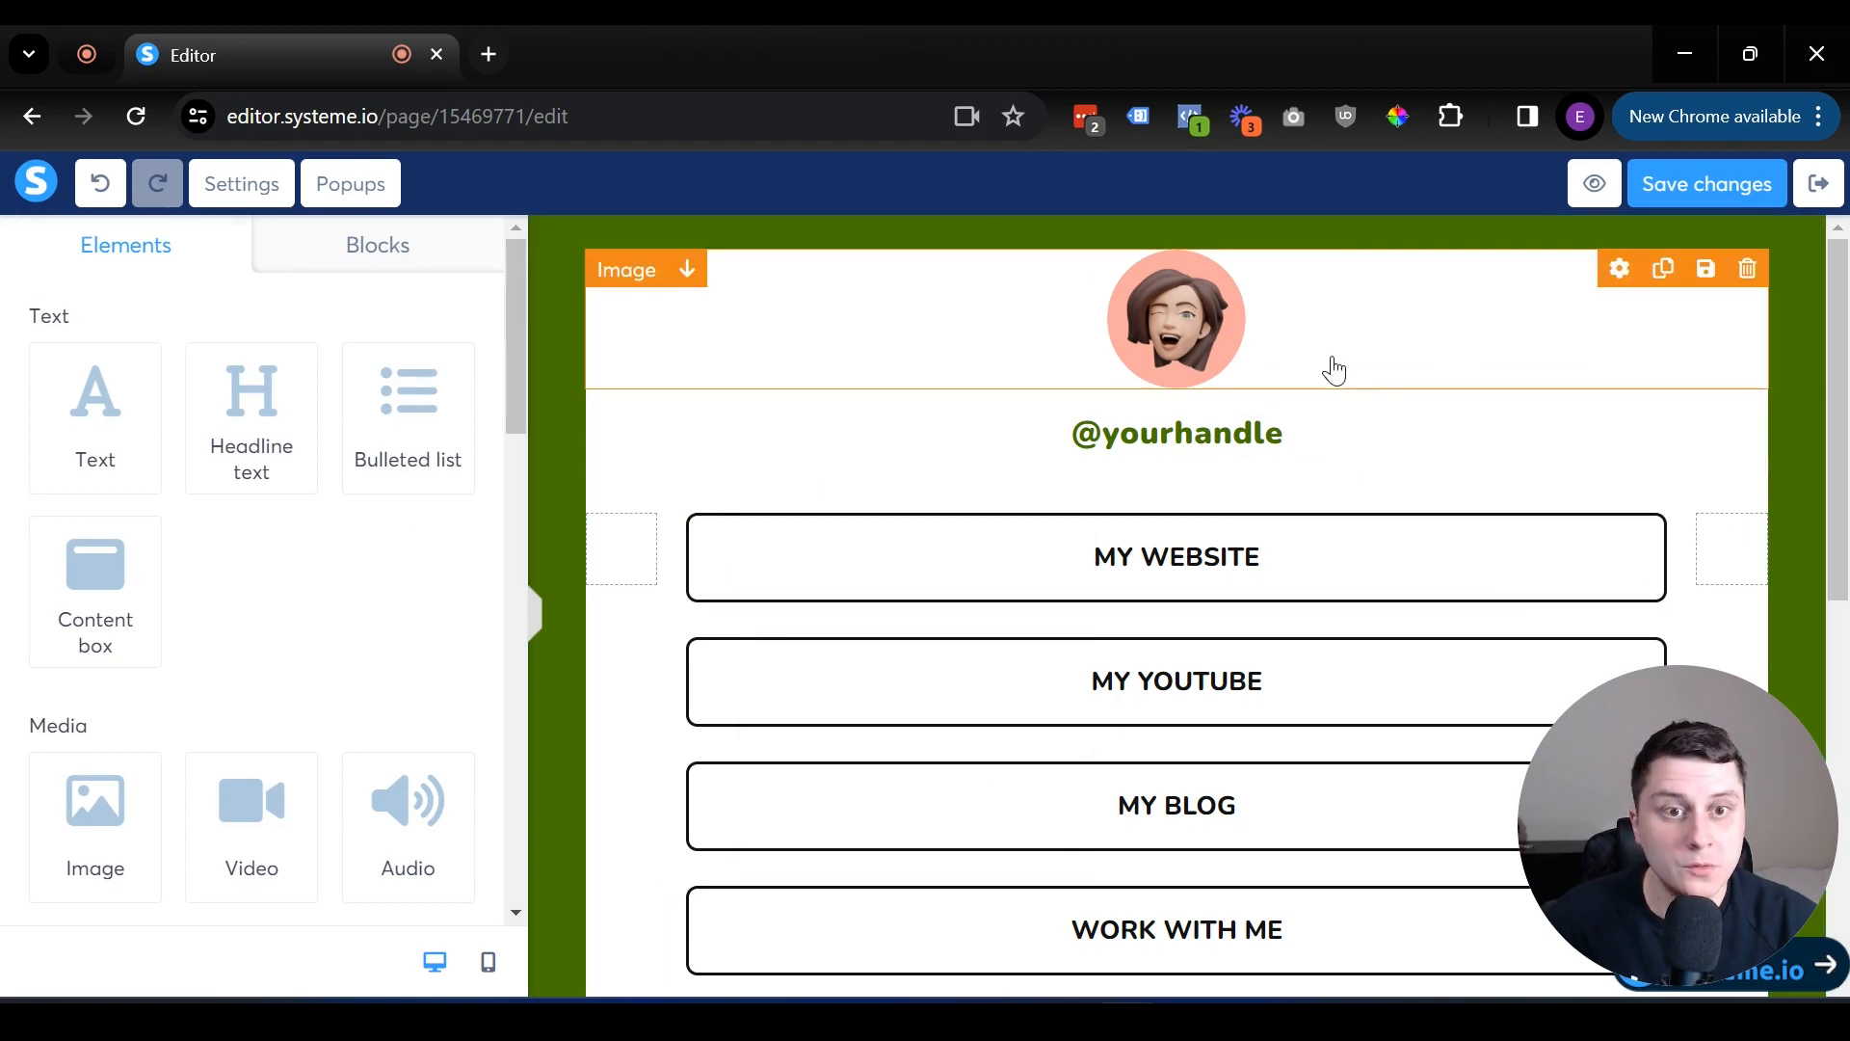
Examine the profile image's size, alignment, overlay and margin settings.
click(1277, 352)
scroll(375, 511, down, 3)
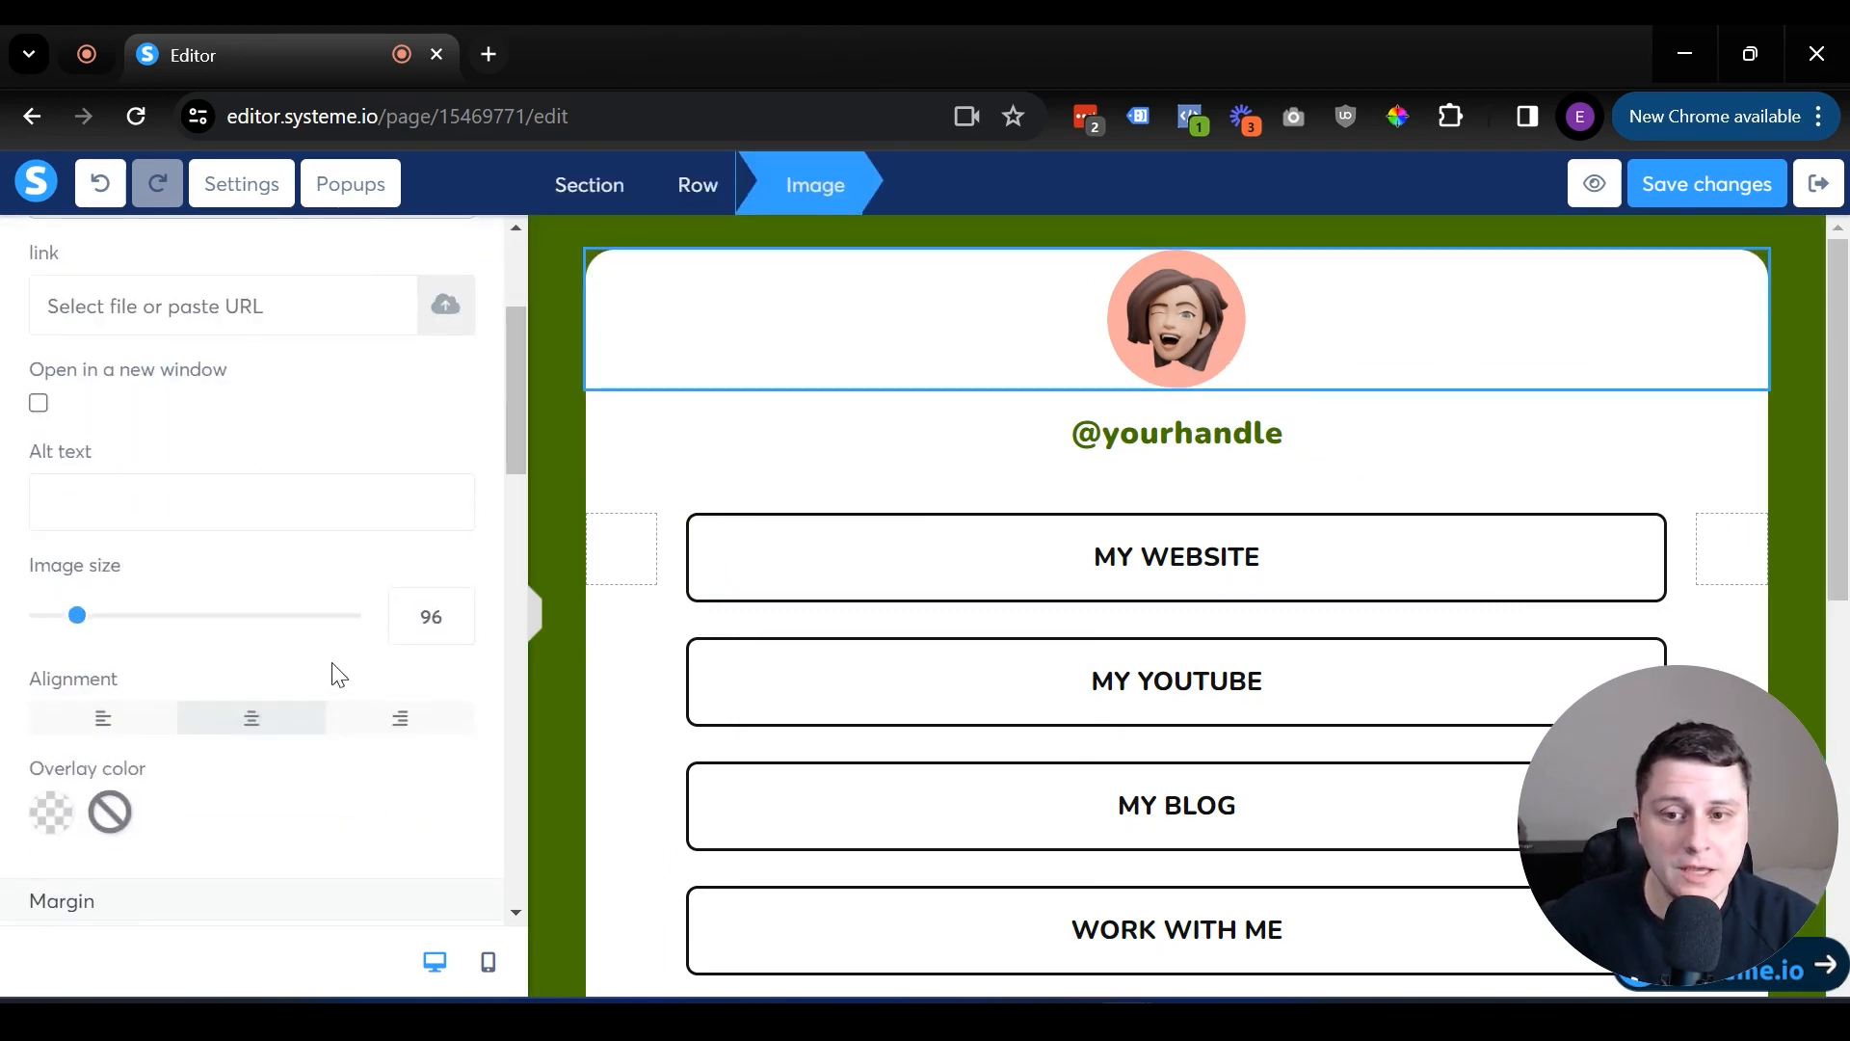
scroll(308, 617, down, 6)
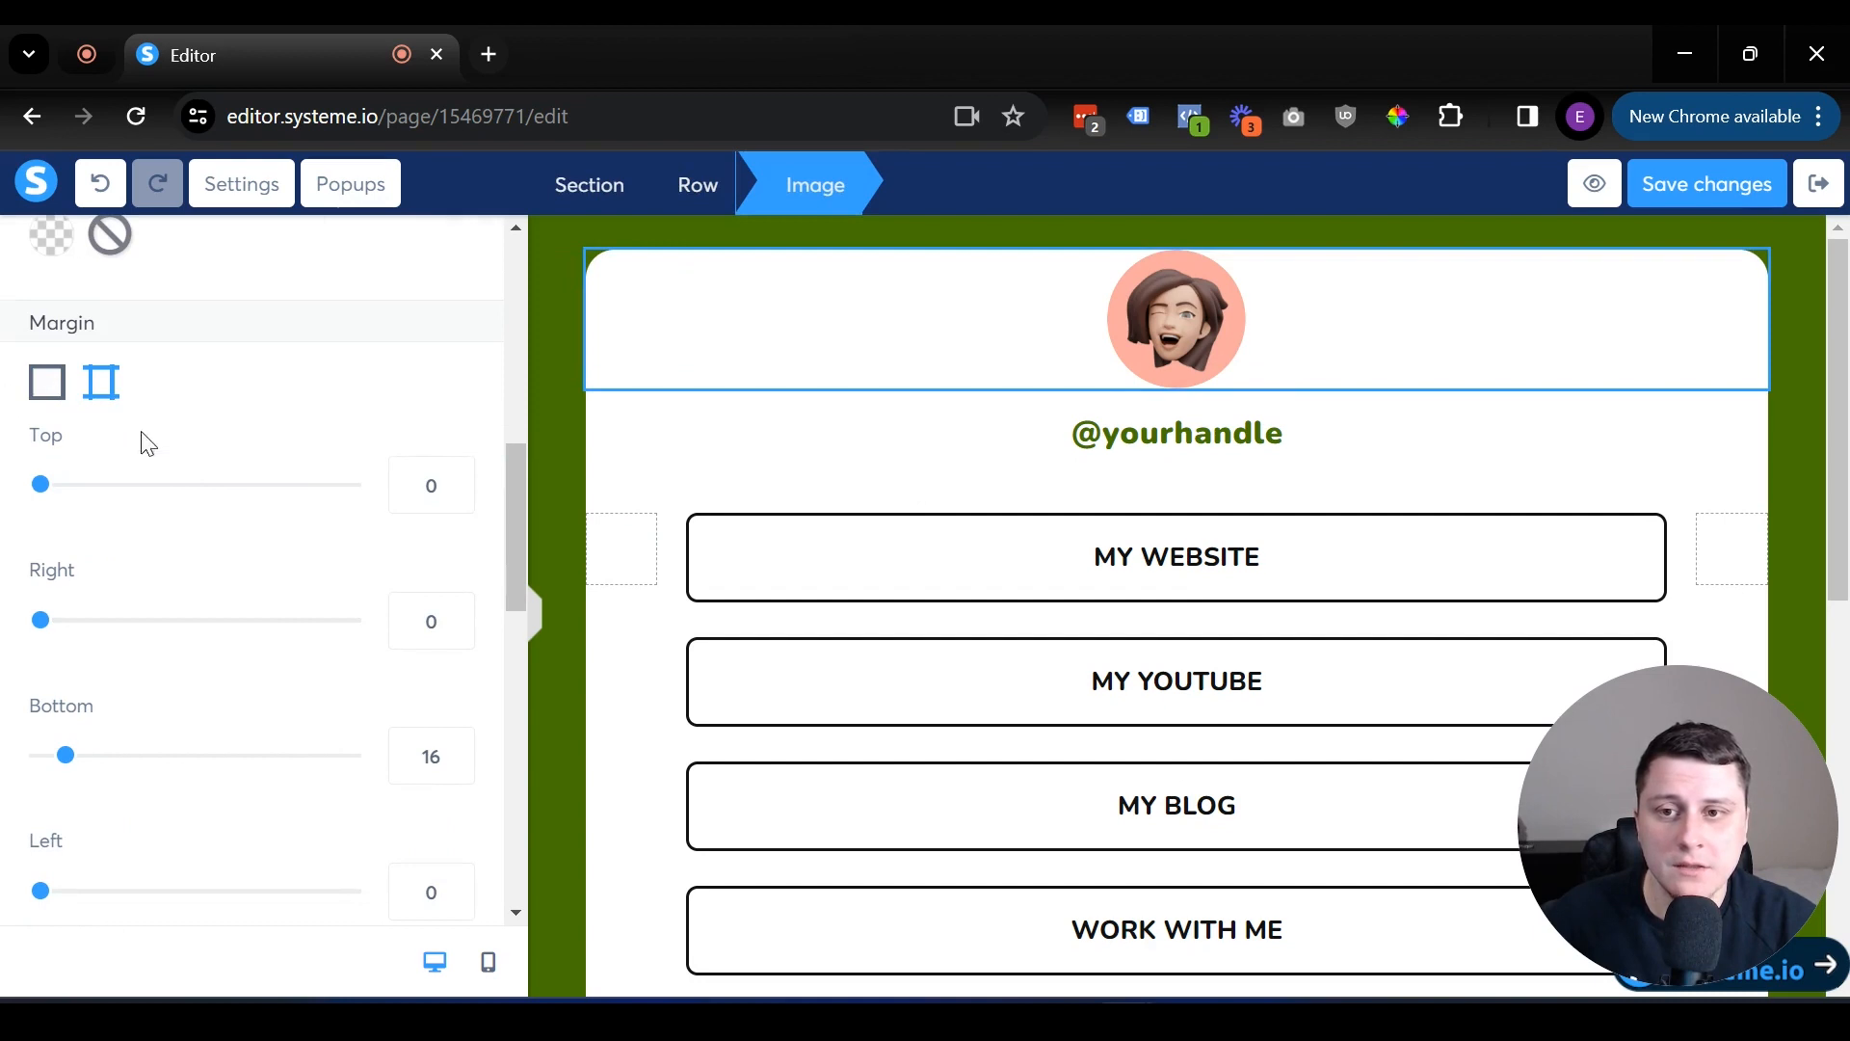
scroll(164, 449, down, 6)
scroll(173, 454, up, 6)
scroll(318, 536, down, 3)
scroll(318, 535, up, 3)
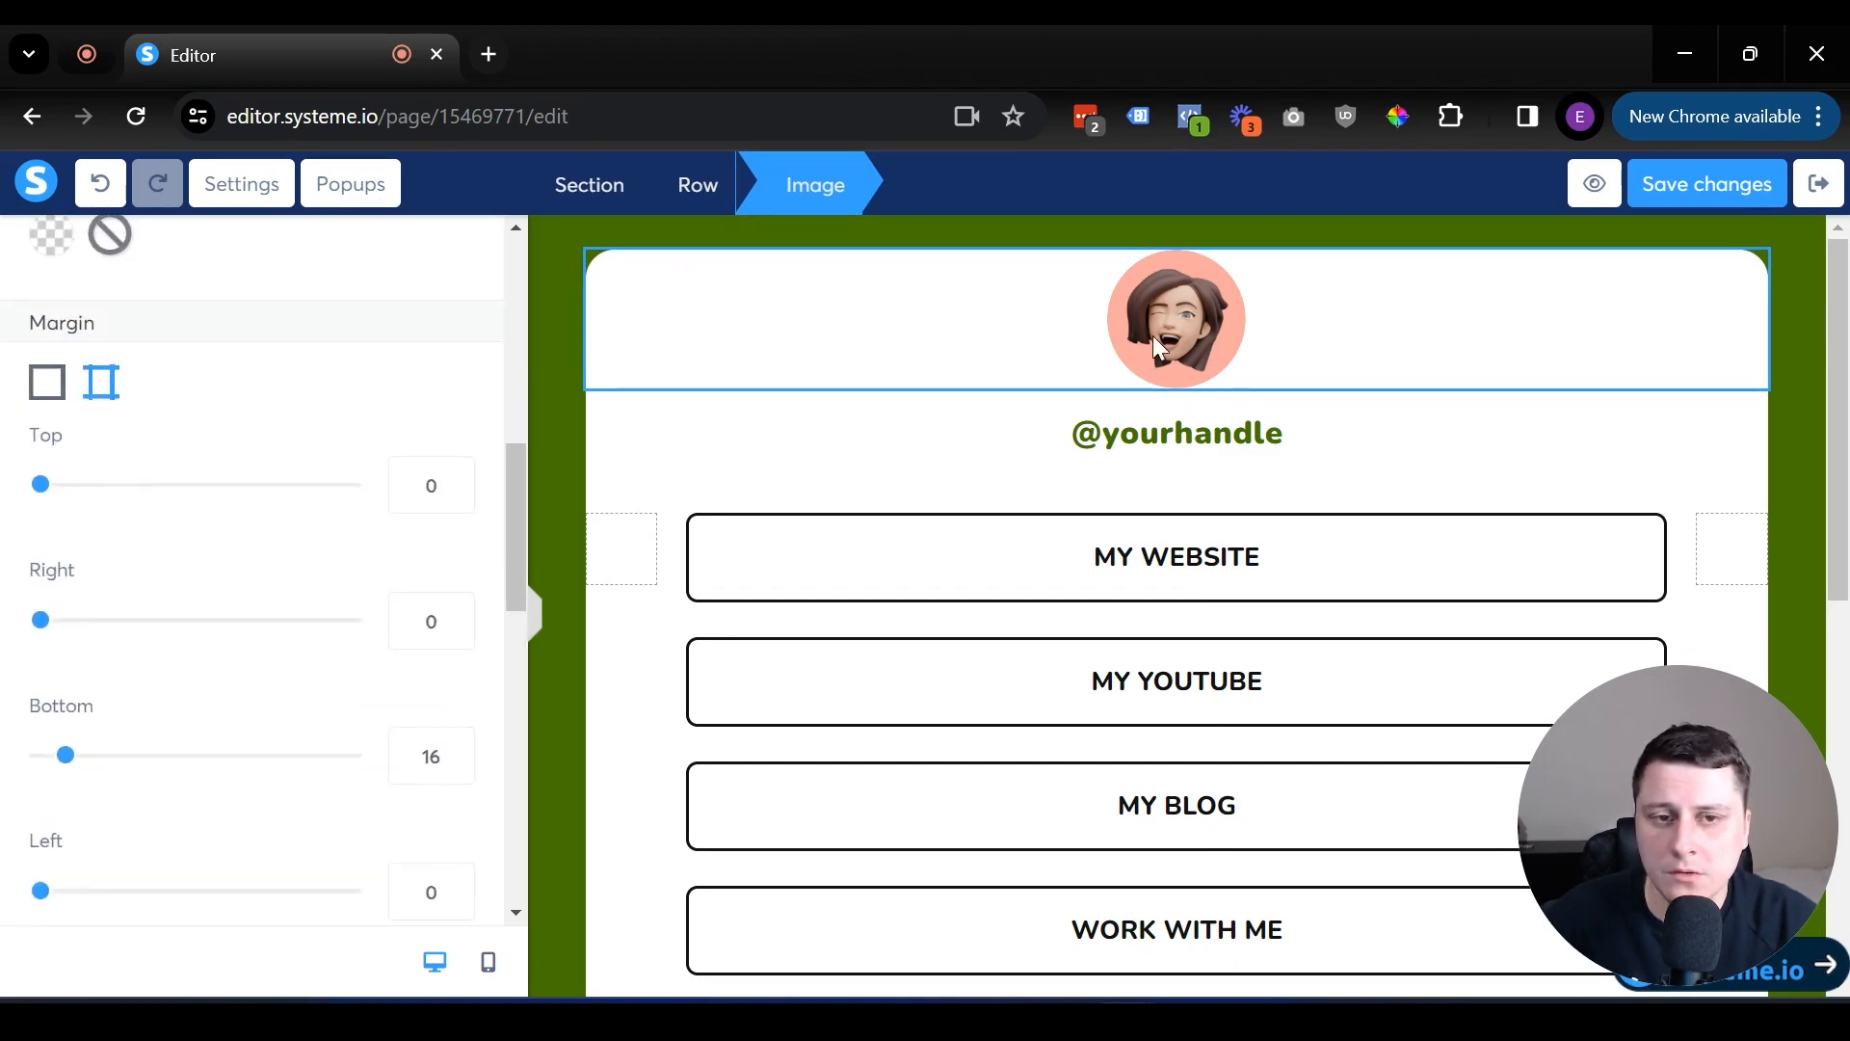
Set the profile image's margins individually to 15 top, 27 right, 20 bottom and 0 left.
click(48, 383)
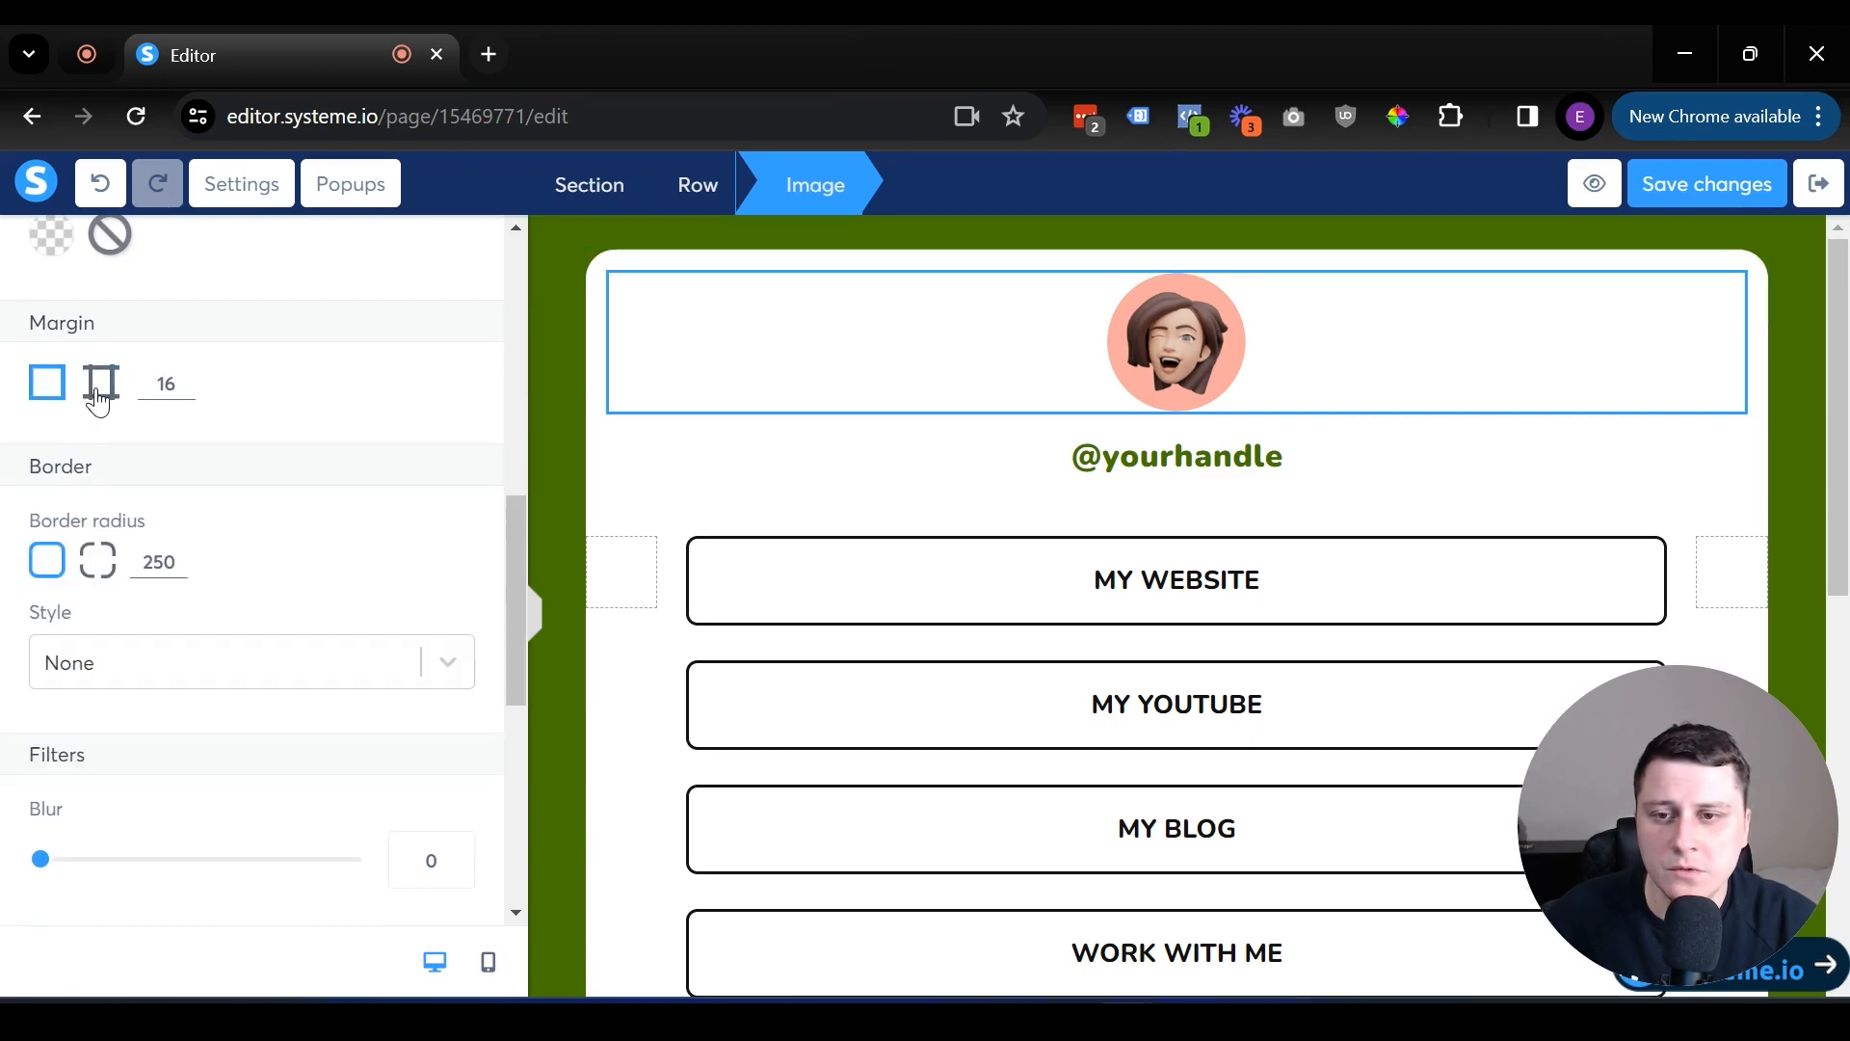
click(99, 386)
mouse_move(67, 493)
mouse_down()
mouse_move(121, 493)
mouse_move(69, 495)
mouse_up()
mouse_move(63, 632)
mouse_down()
mouse_move(161, 636)
mouse_move(82, 636)
mouse_up()
mouse_move(70, 757)
mouse_down()
mouse_move(161, 761)
mouse_move(70, 759)
mouse_up()
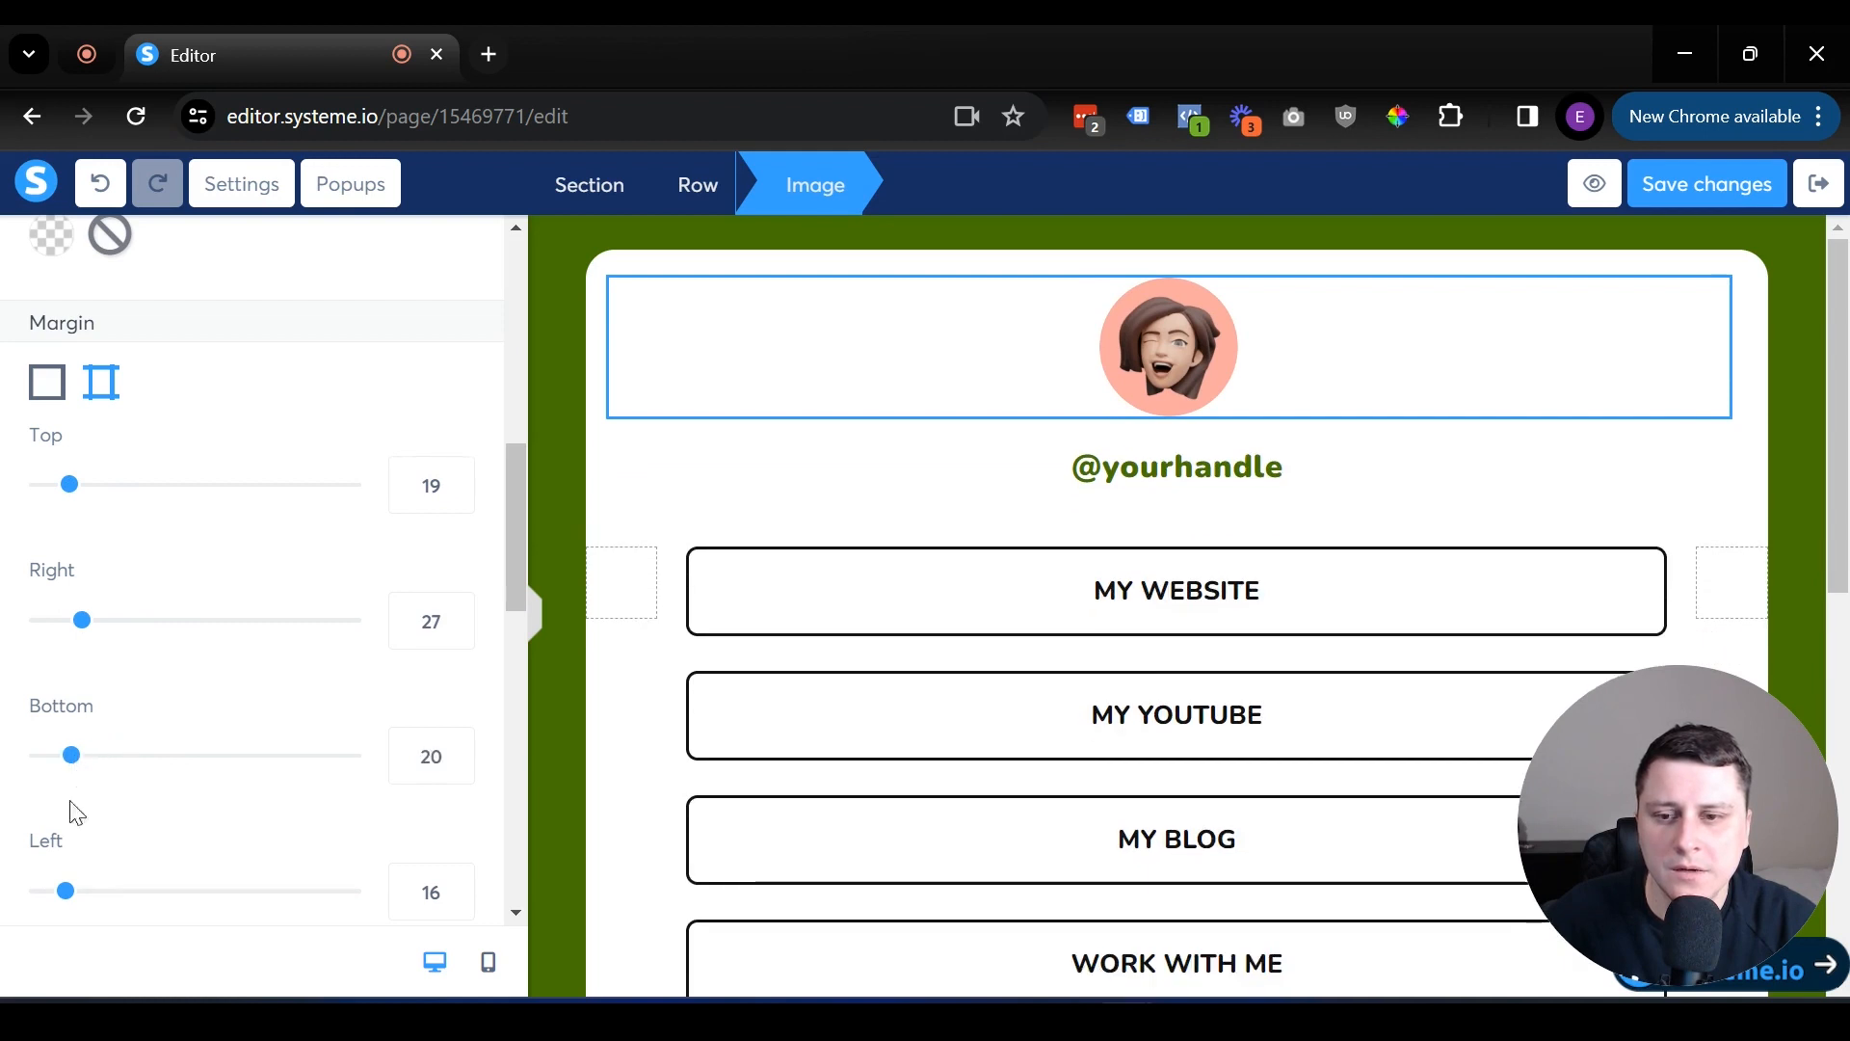
drag(68, 893, 34, 1002)
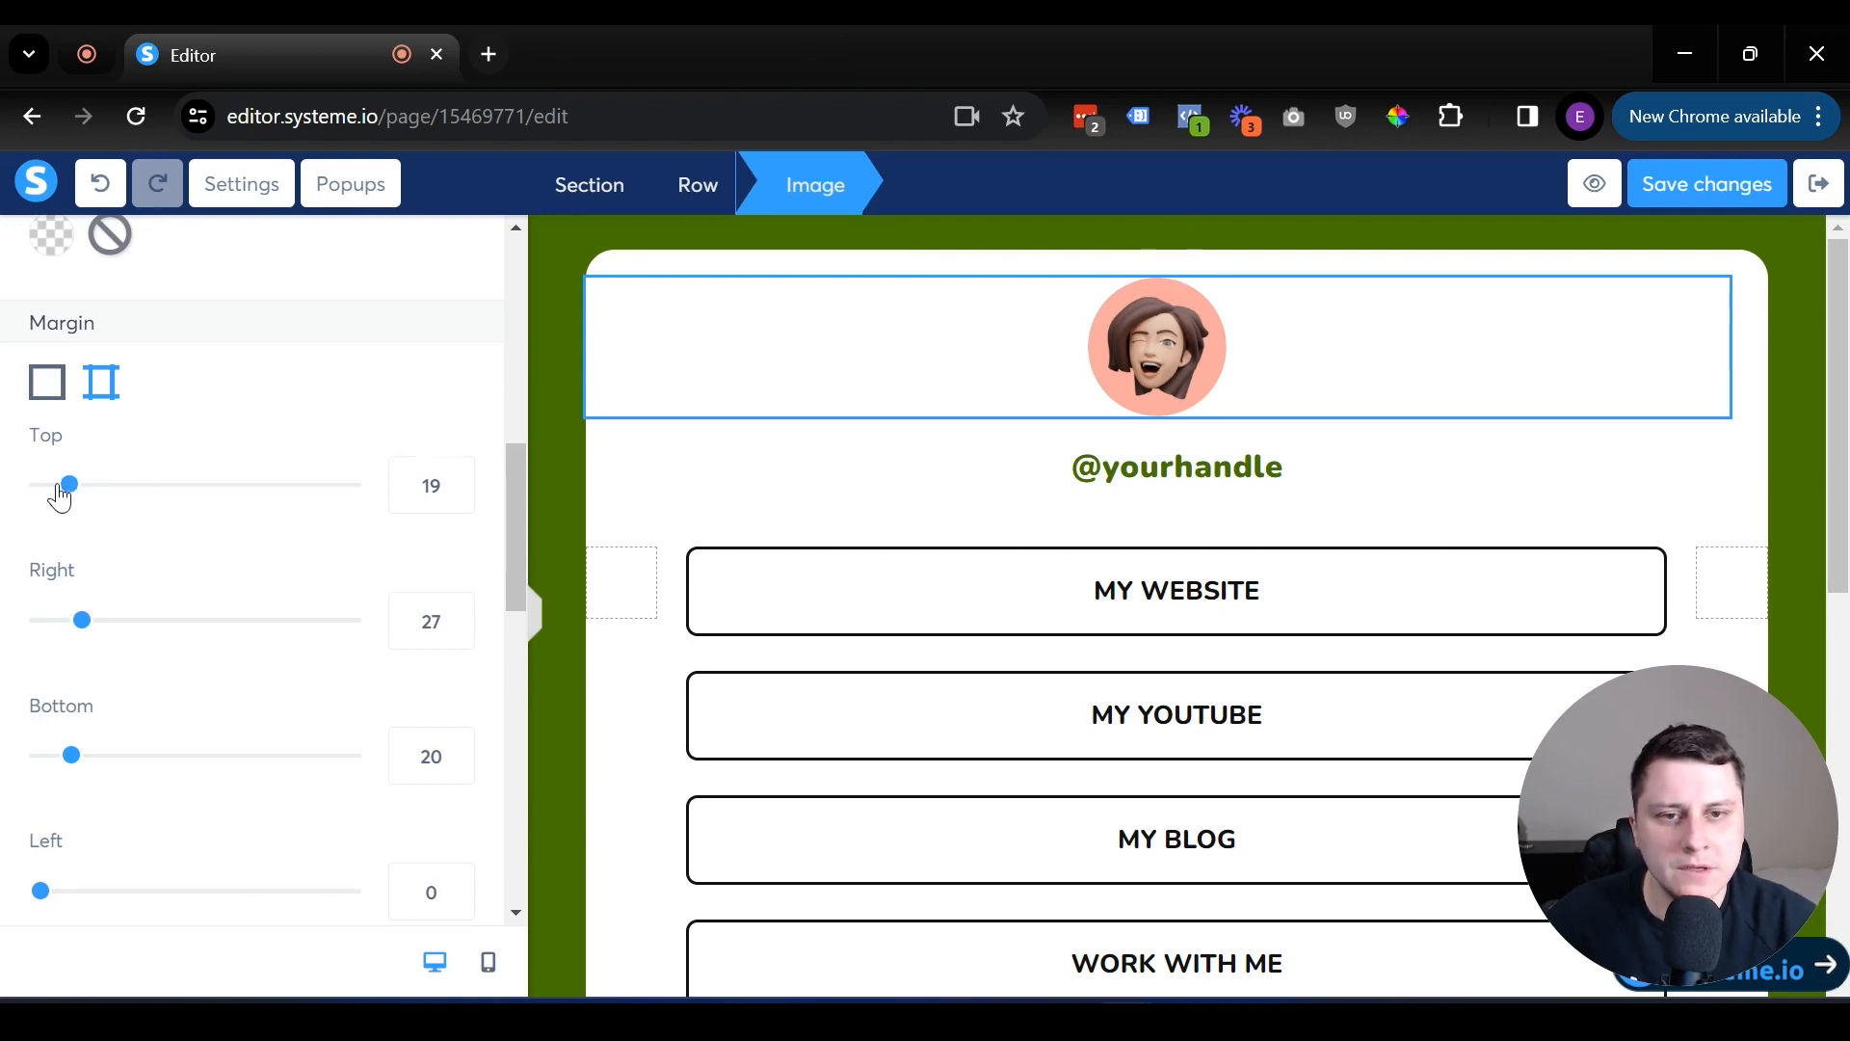
drag(67, 497, 5, 488)
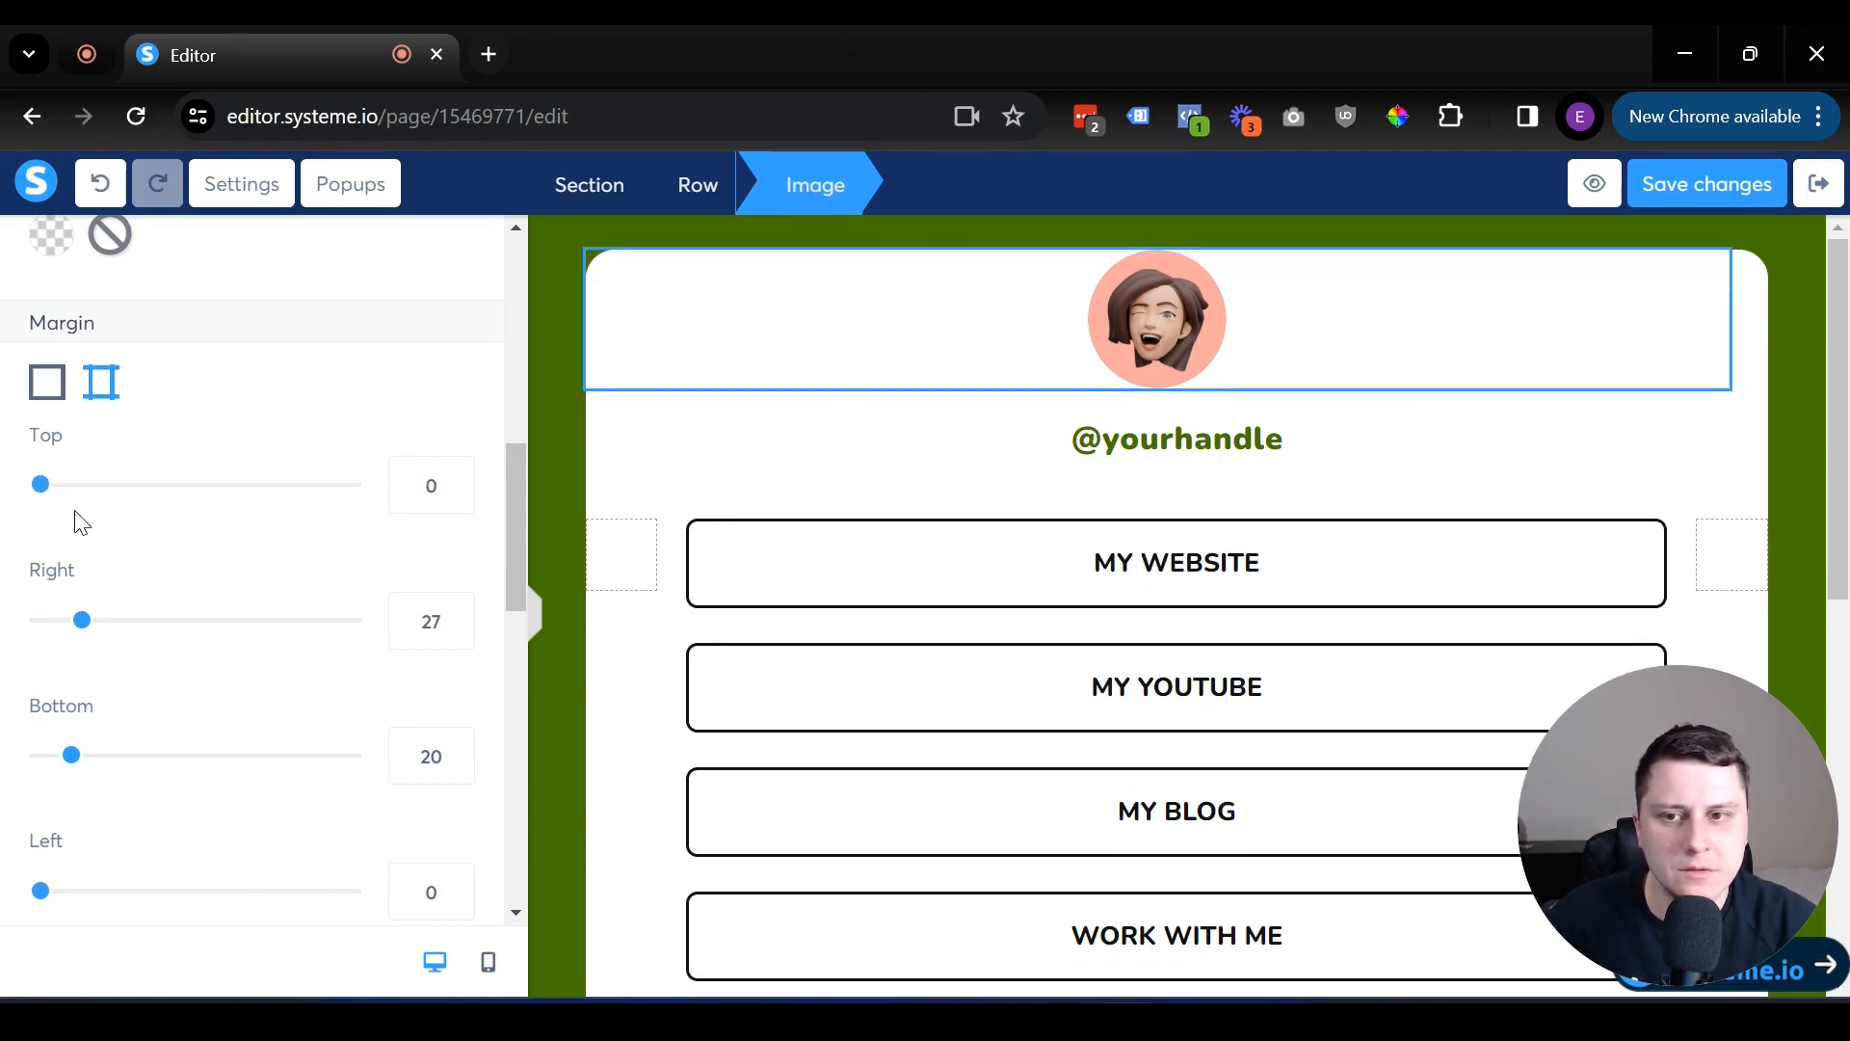
drag(40, 494, 63, 493)
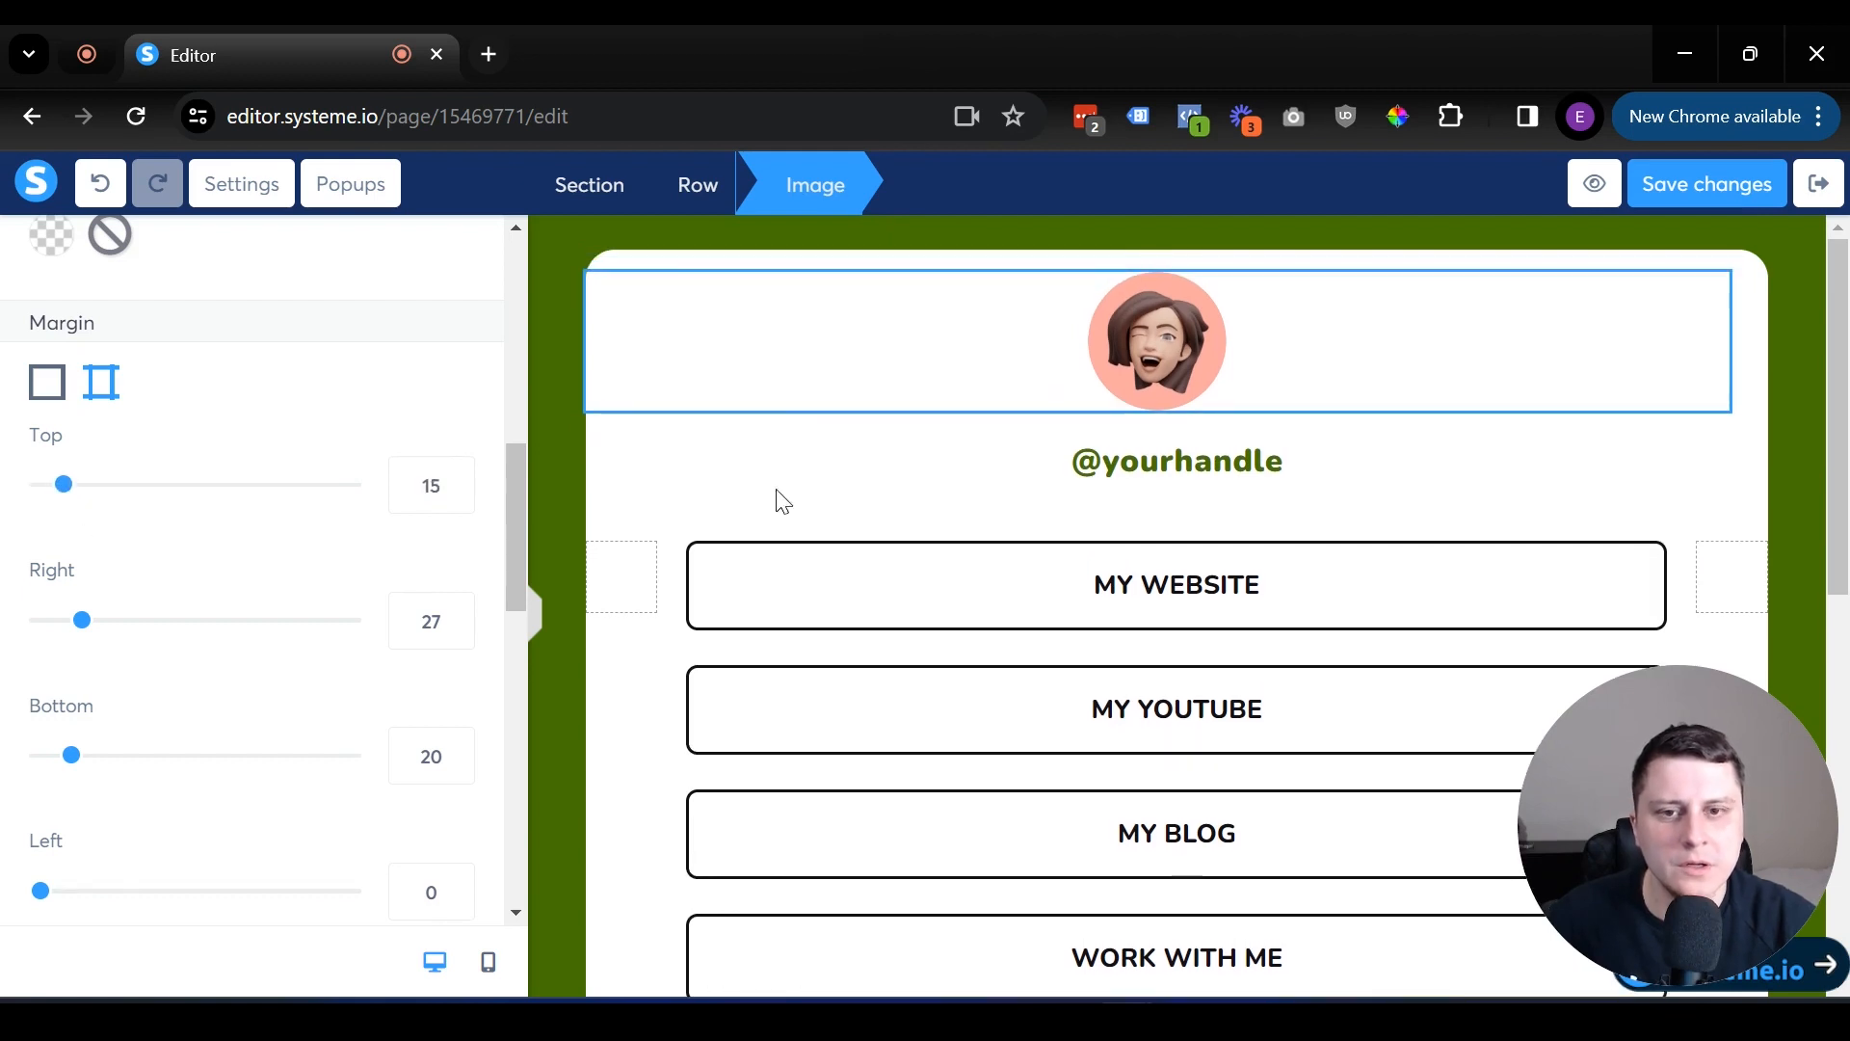
click(742, 471)
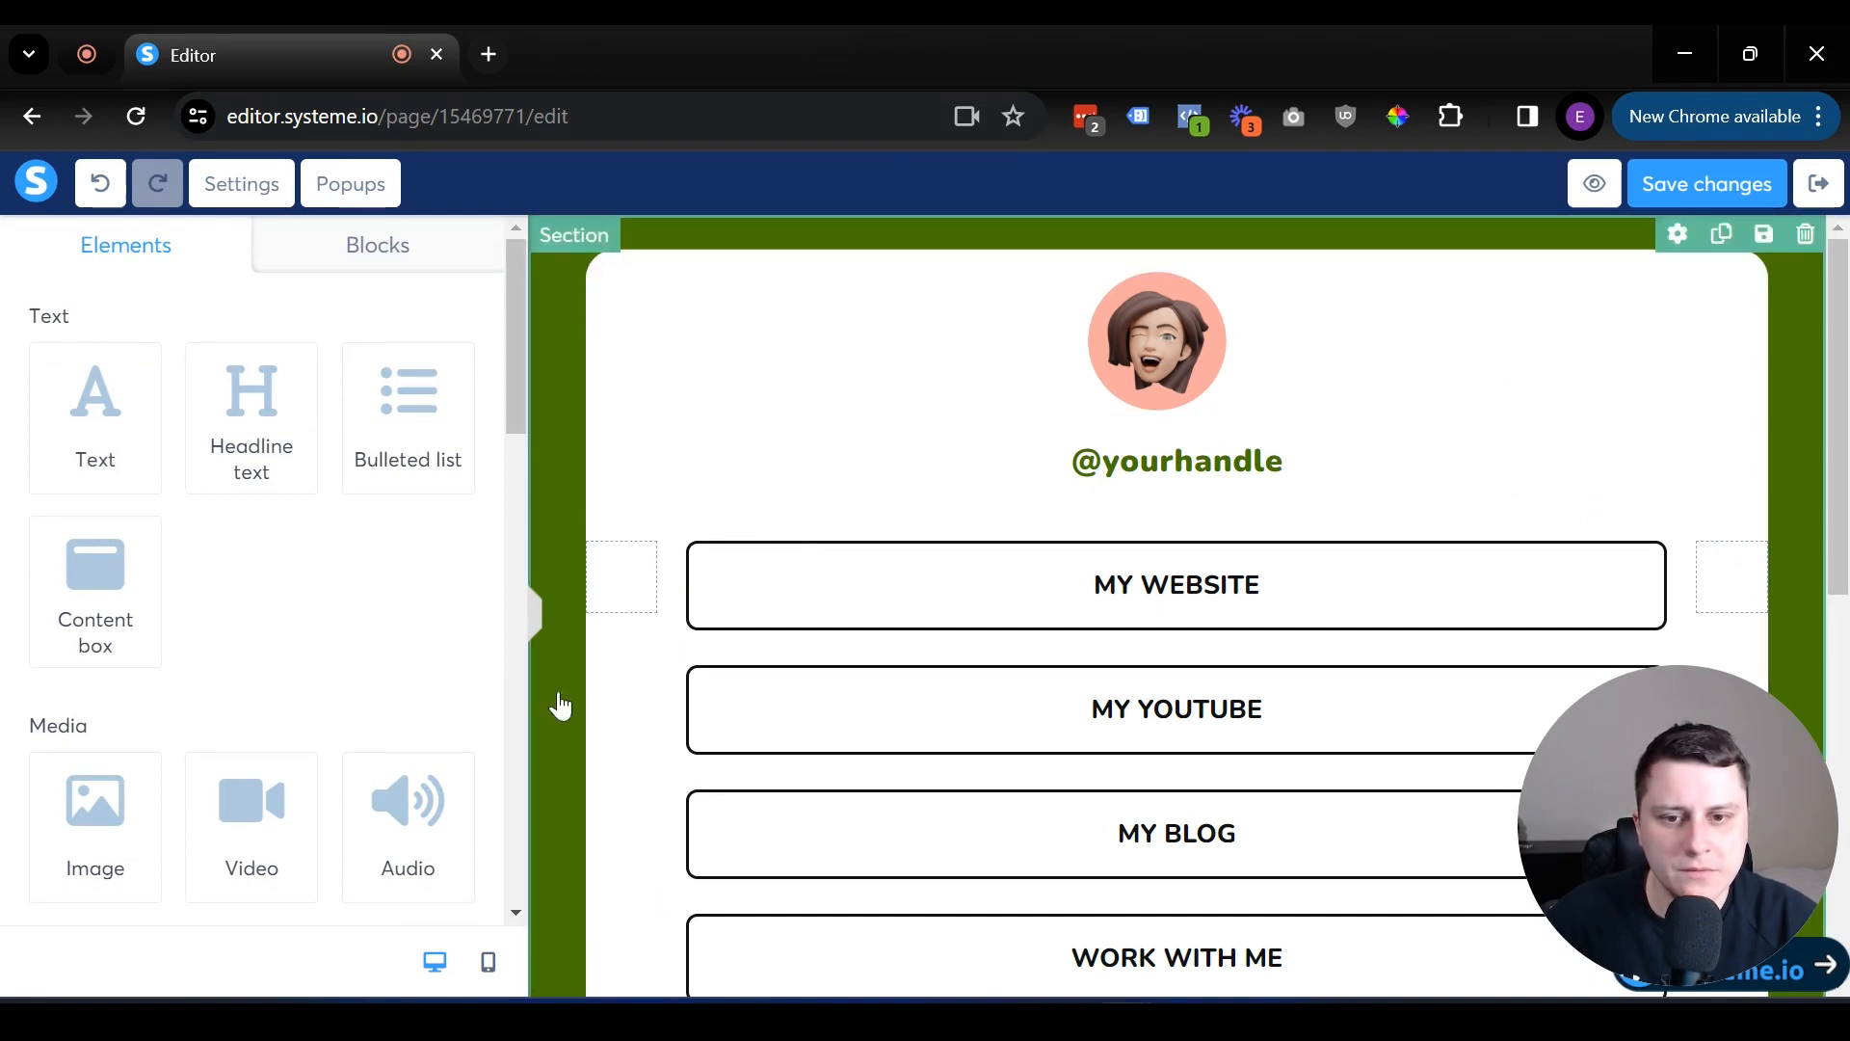
Try orange F5A623 as the background color of the row holding the profile and link buttons, and undo it.
scroll(647, 711, down, 5)
scroll(647, 710, up, 5)
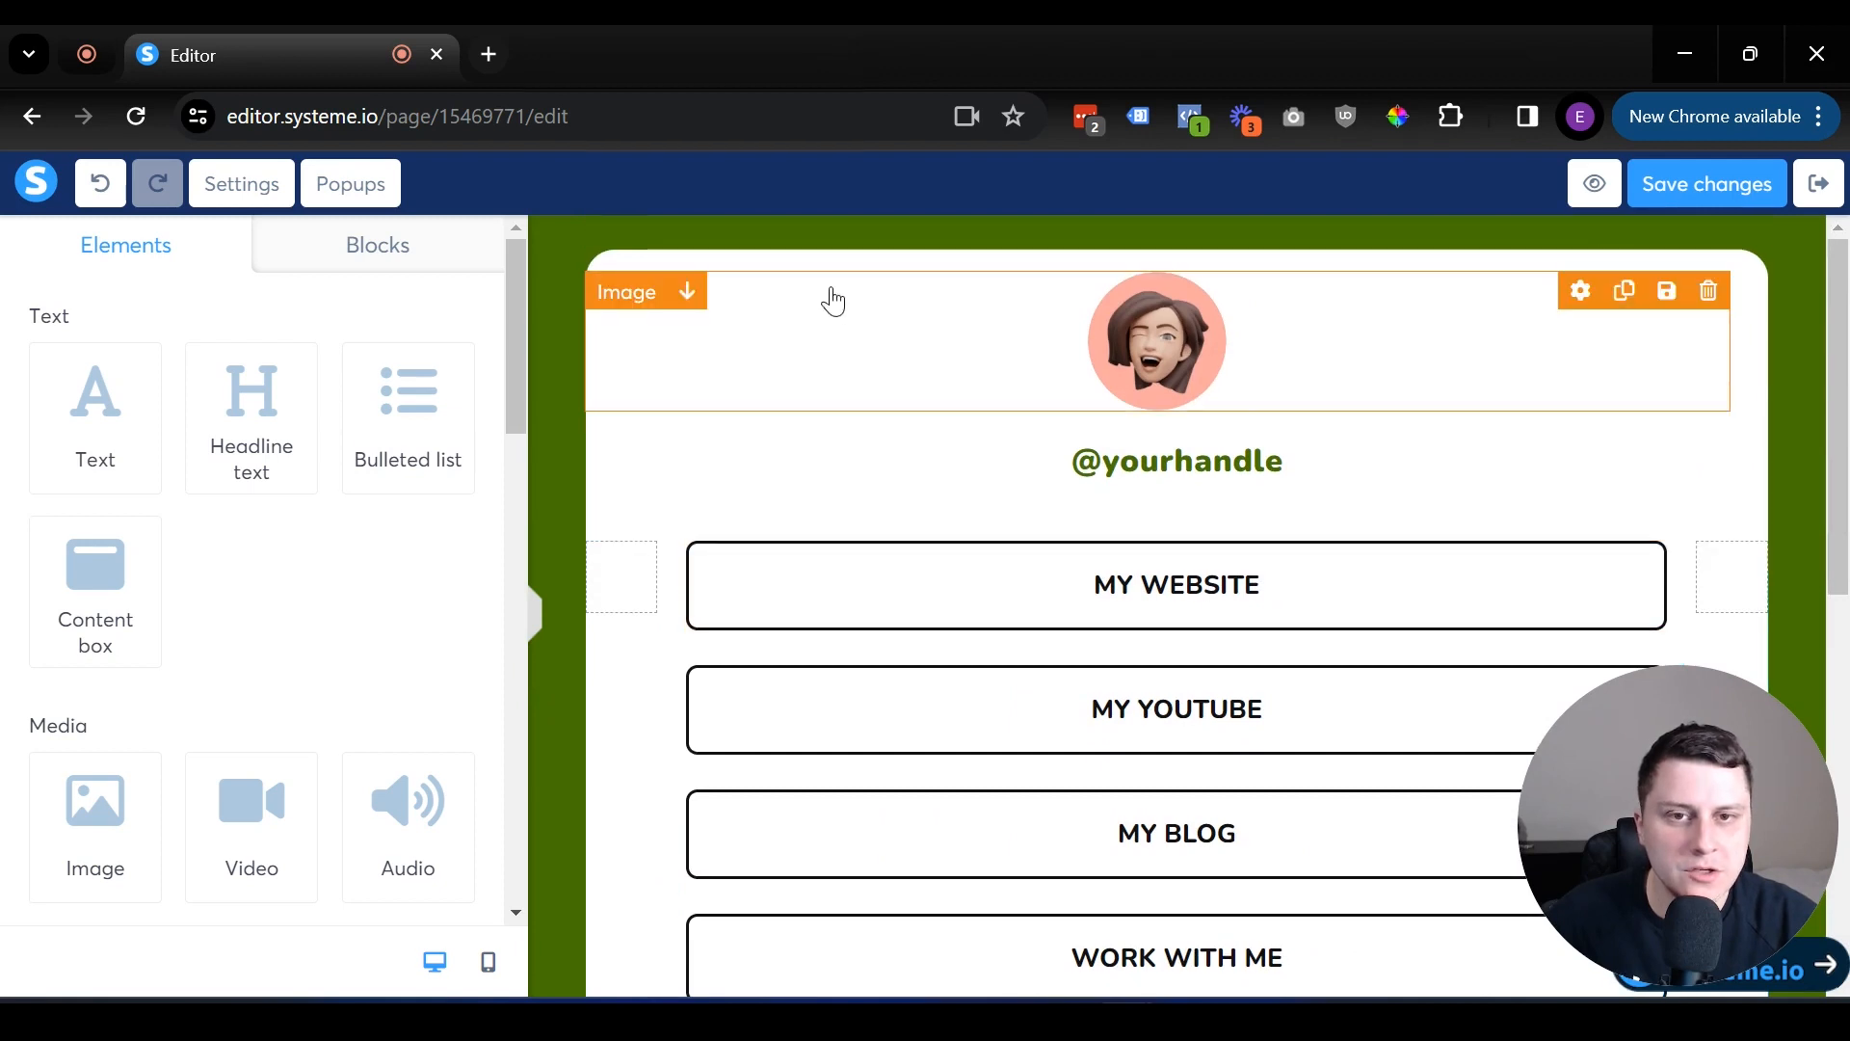
click(805, 277)
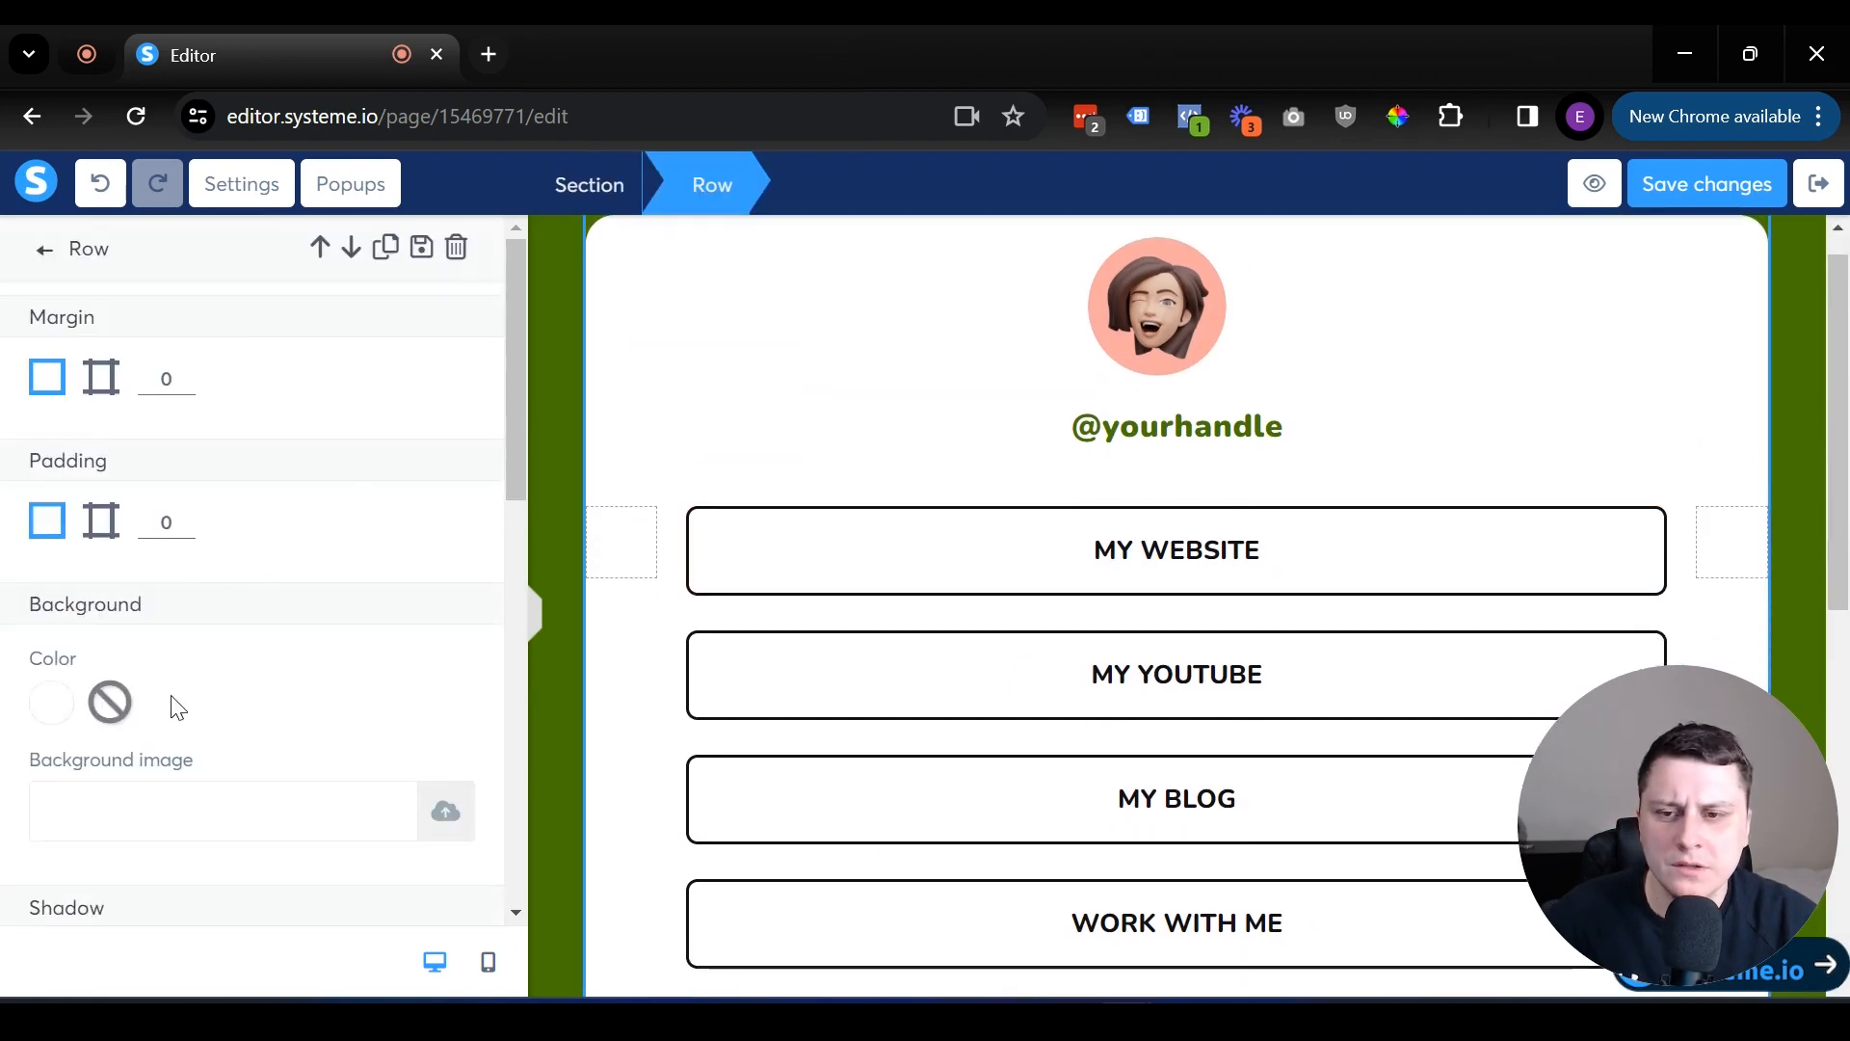
click(67, 713)
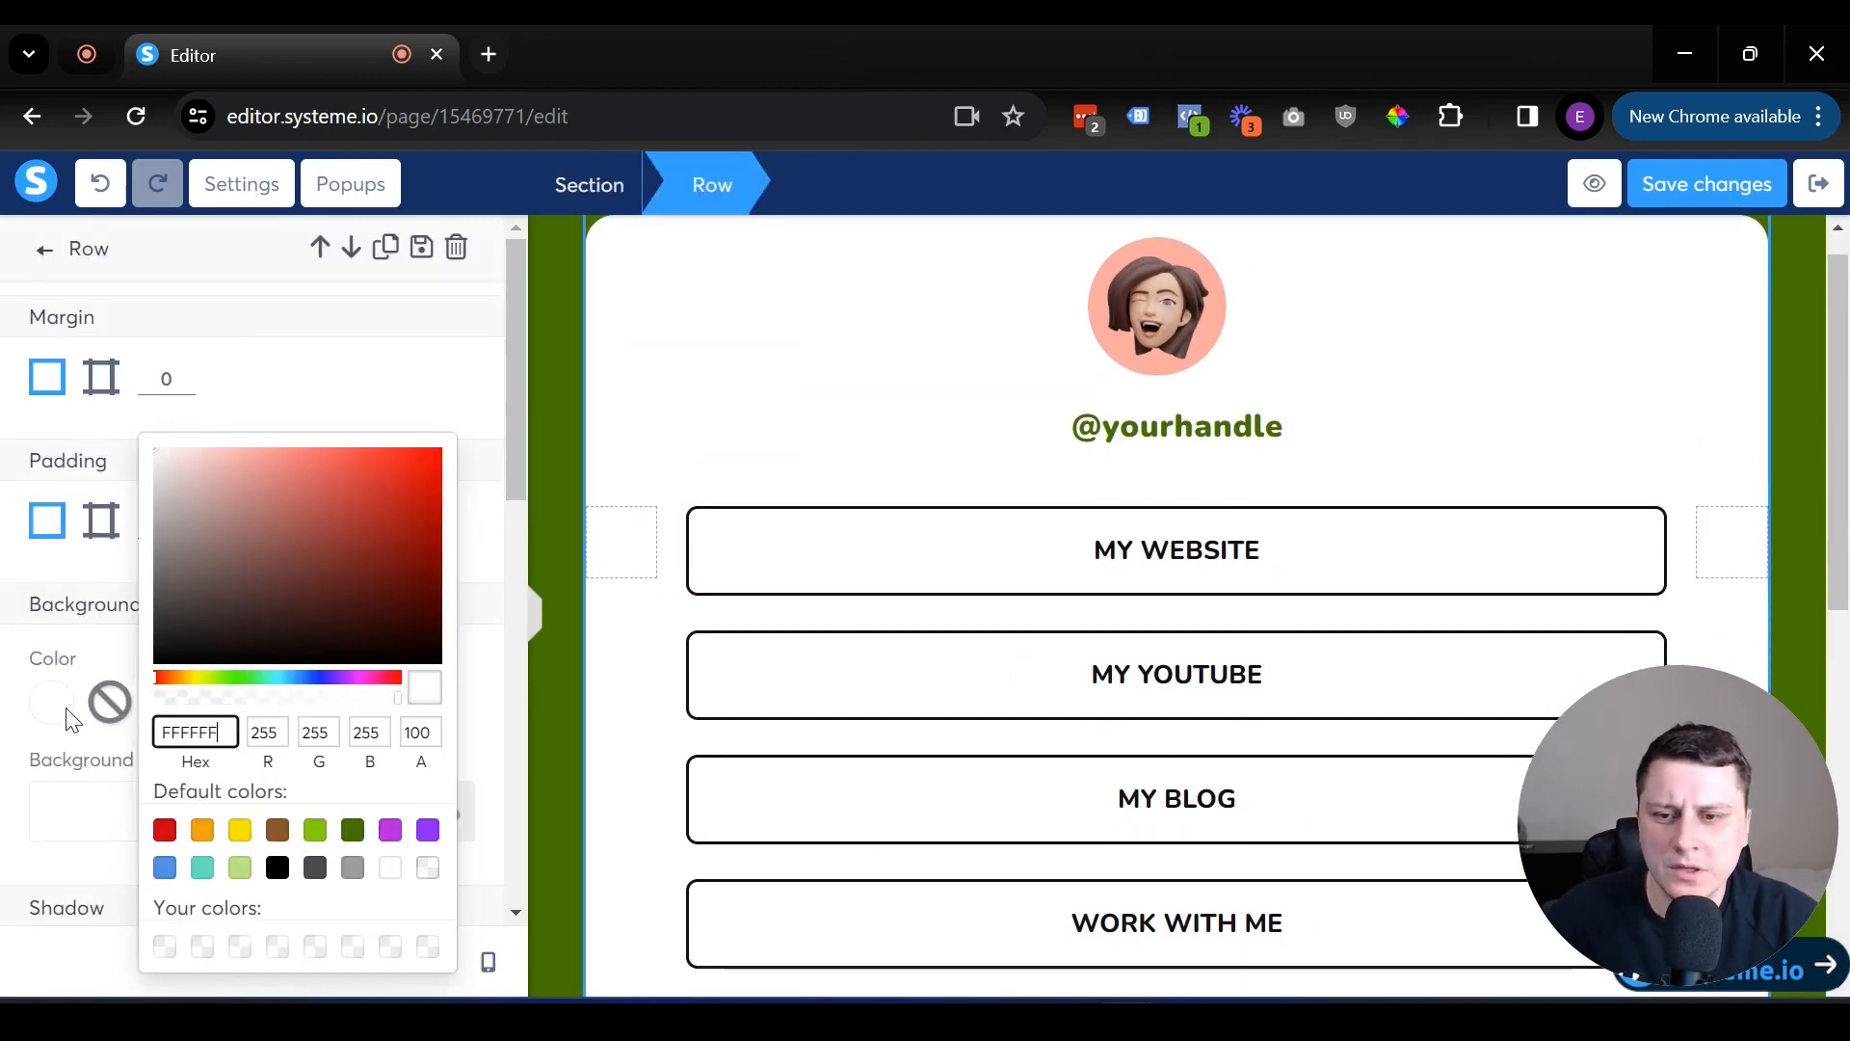
click(202, 828)
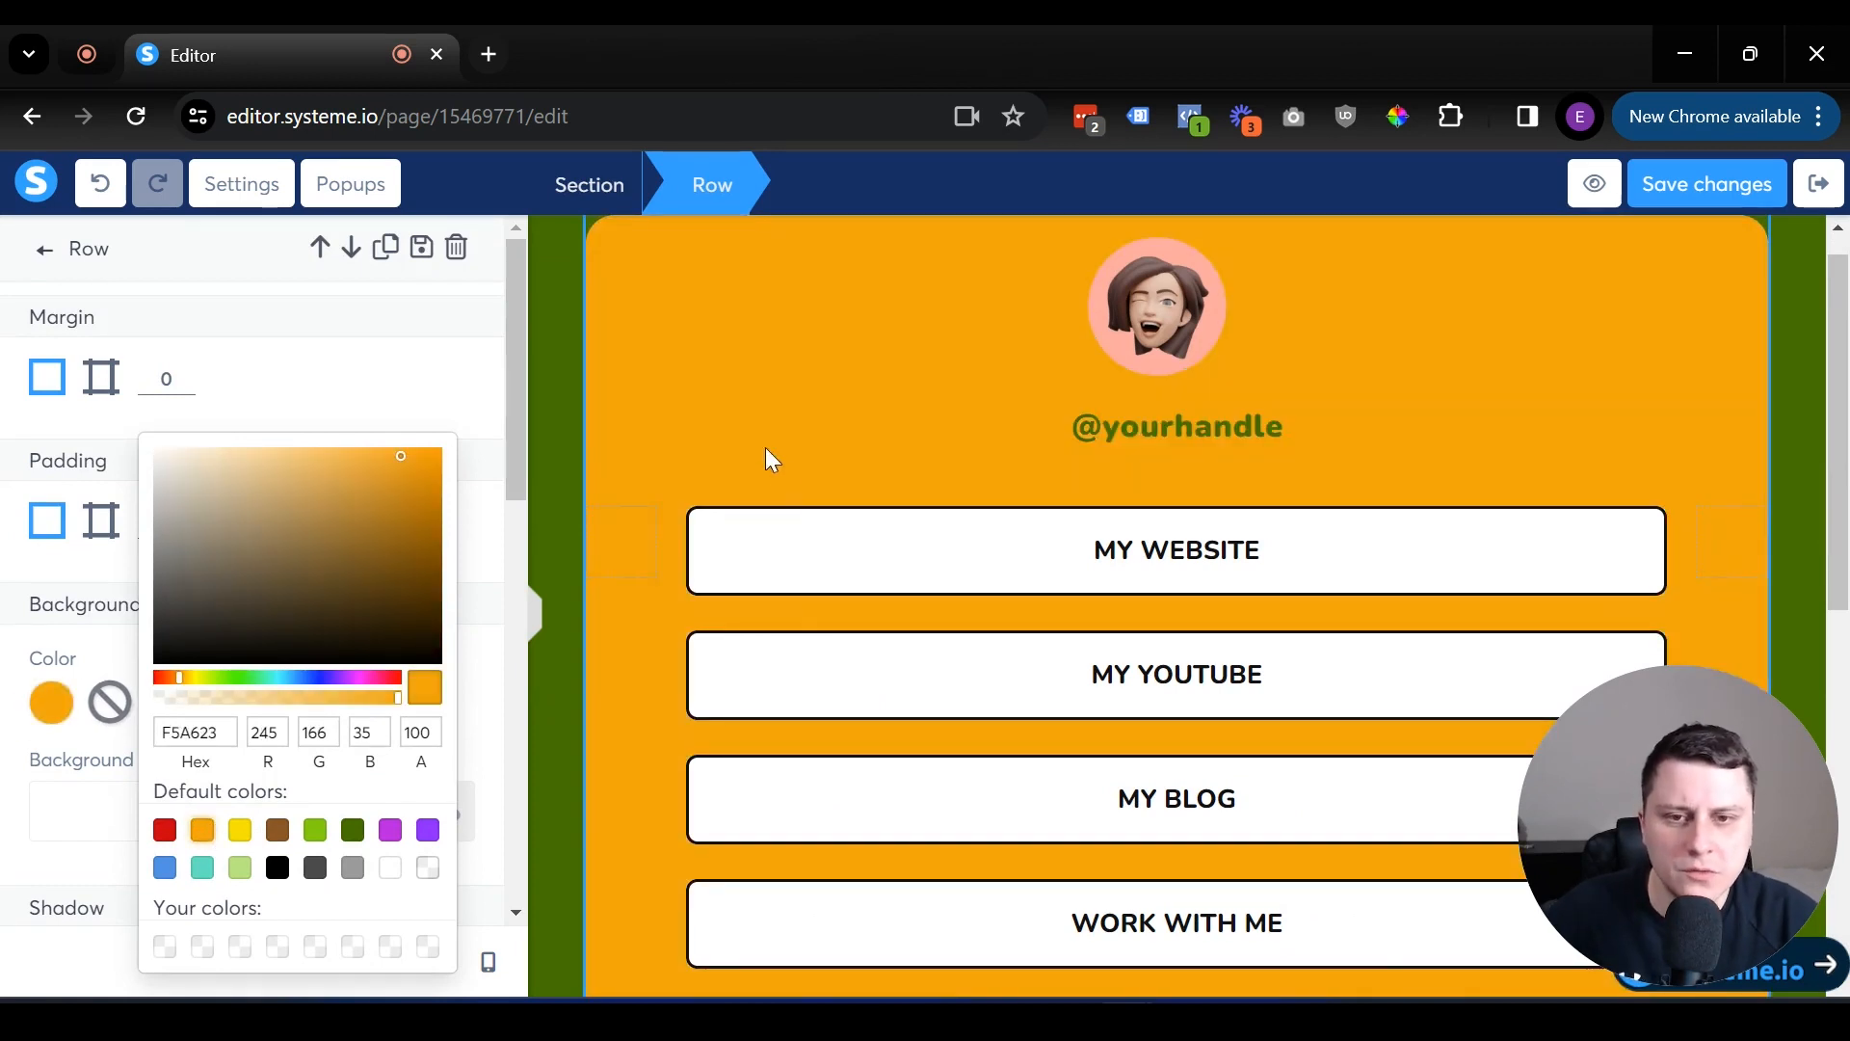
click(773, 461)
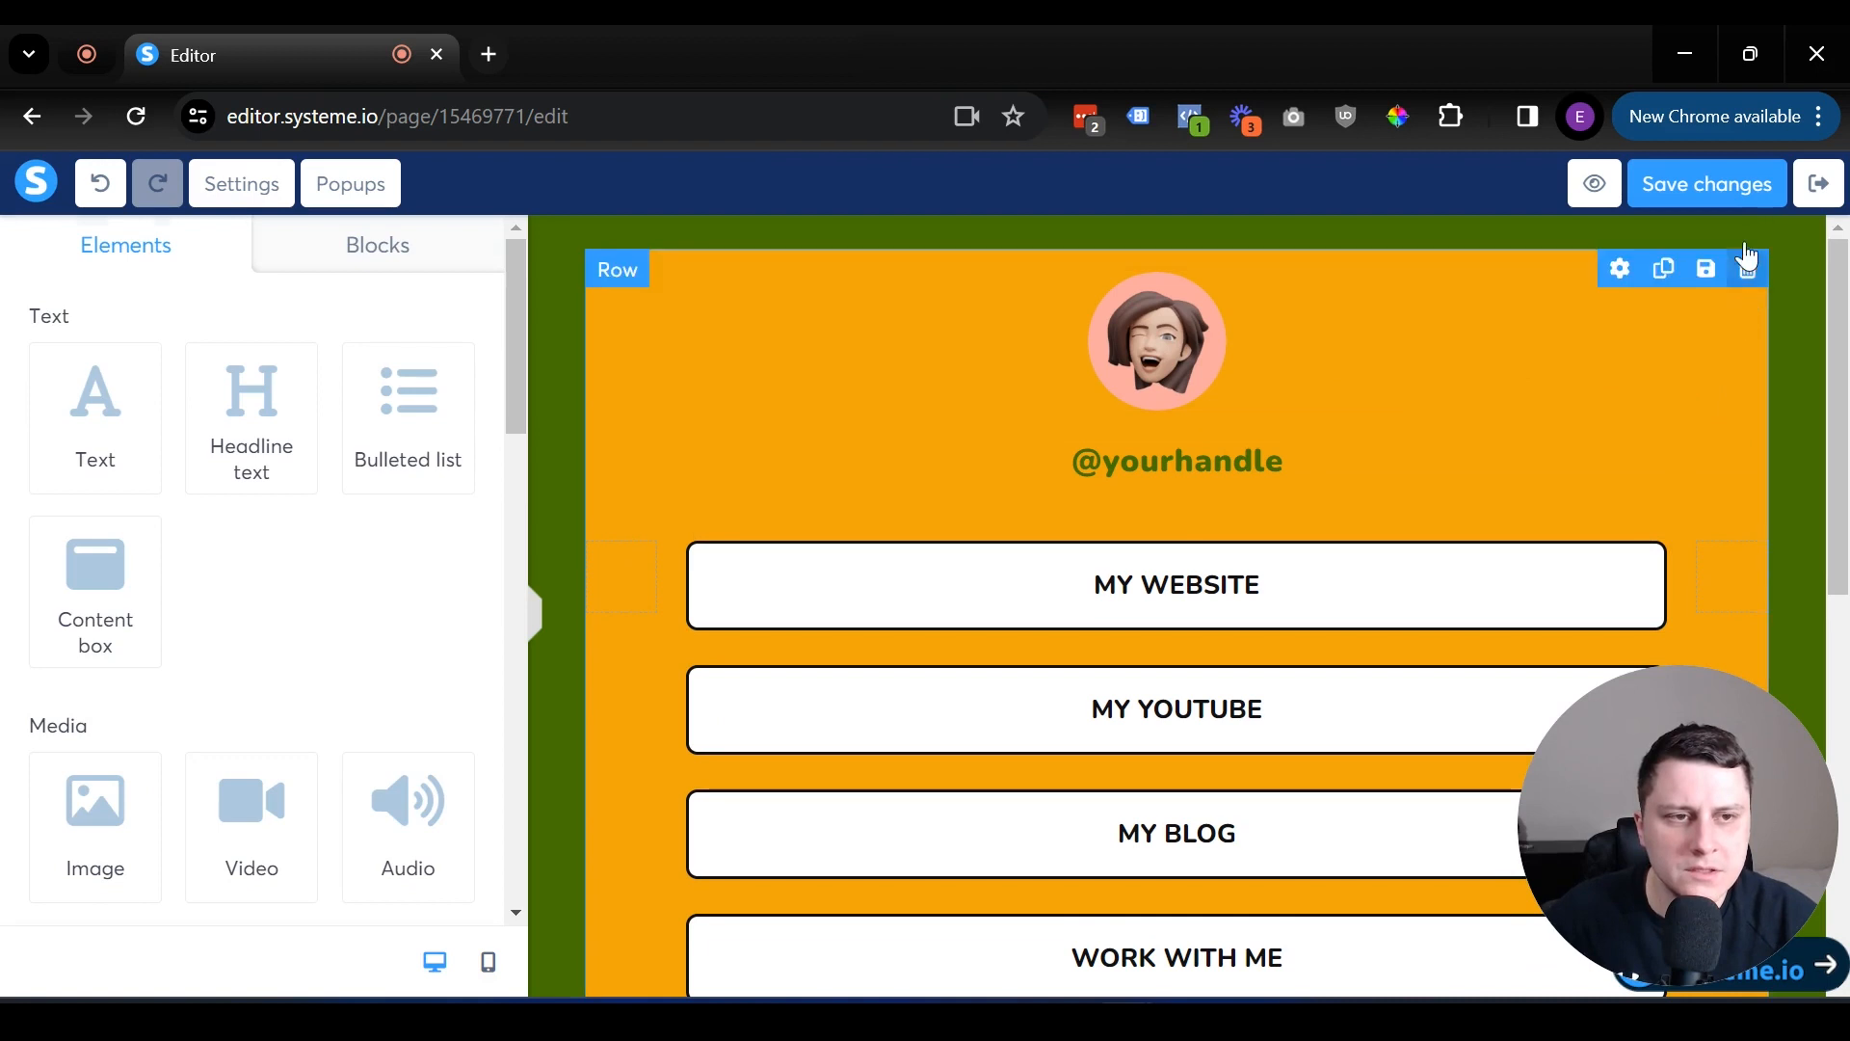
click(102, 184)
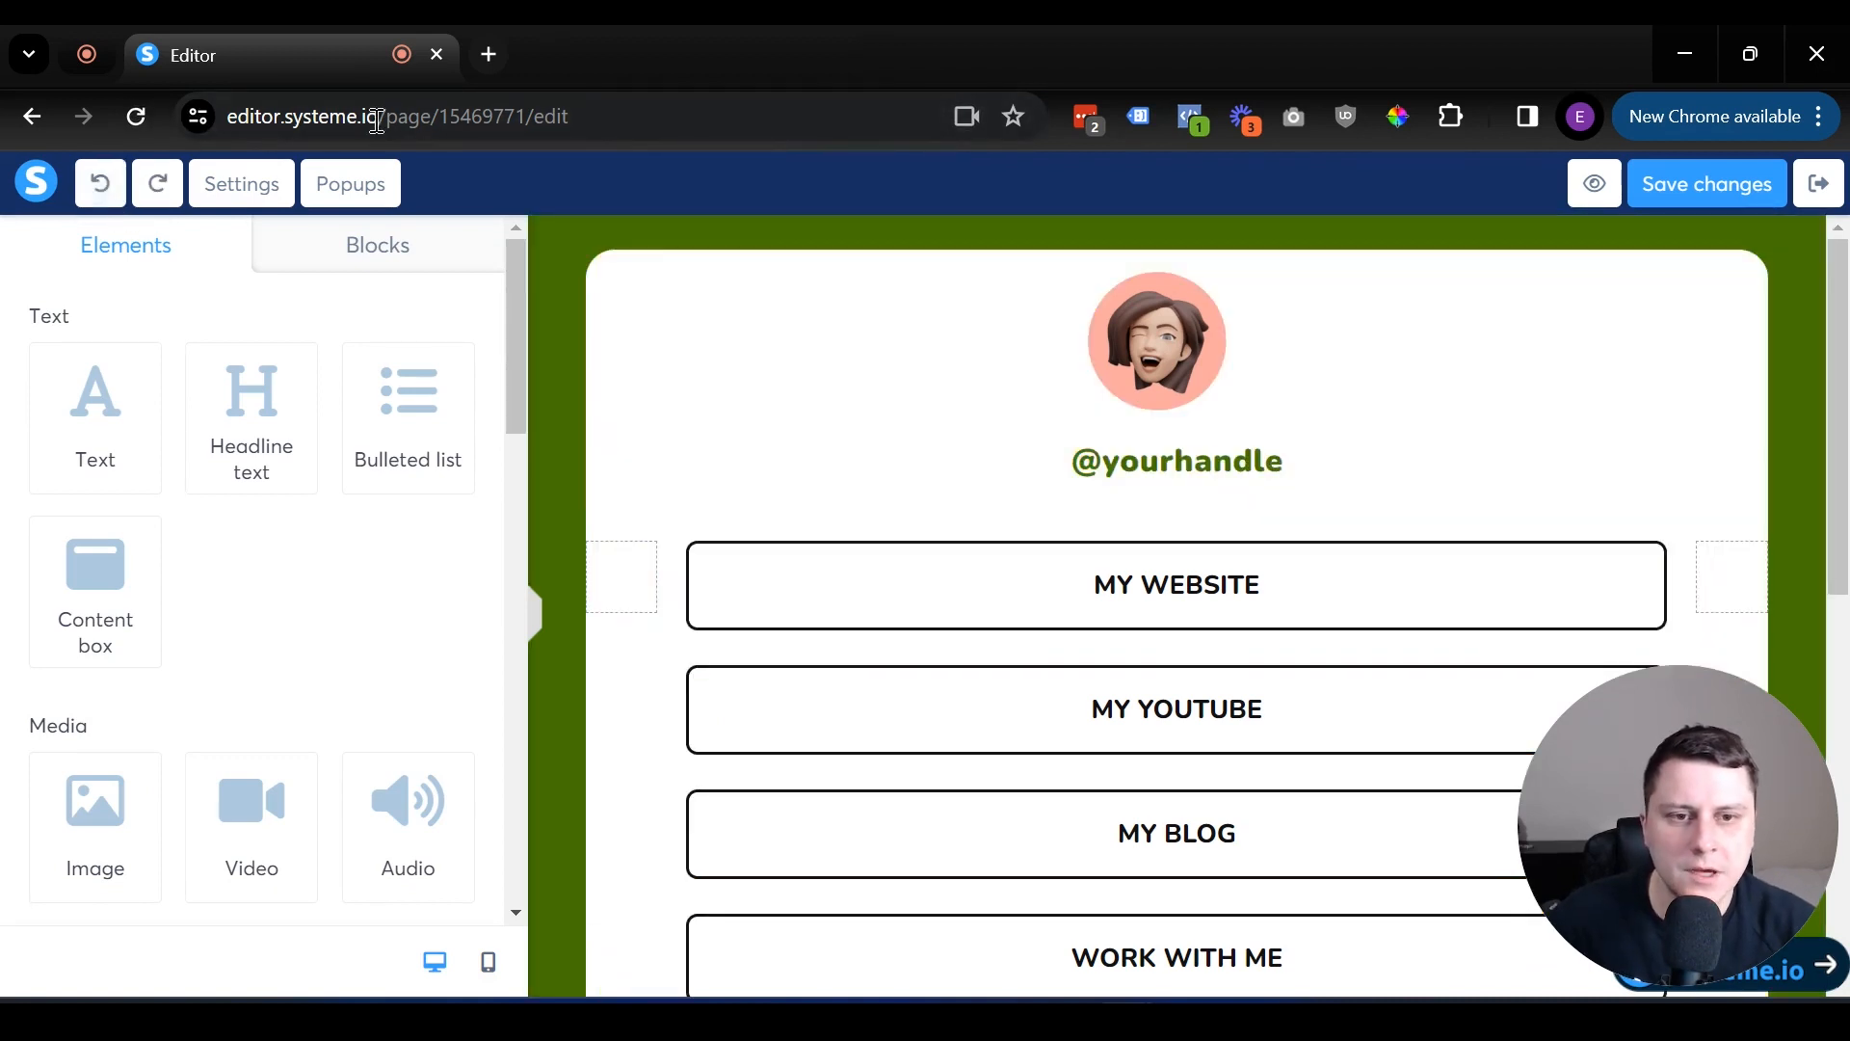
Try duplicating the "MY WEBSITE" button three times and undo the three copies.
scroll(1398, 386, down, 6)
scroll(1398, 386, up, 2)
scroll(1398, 385, up, 4)
scroll(1383, 384, down, 3)
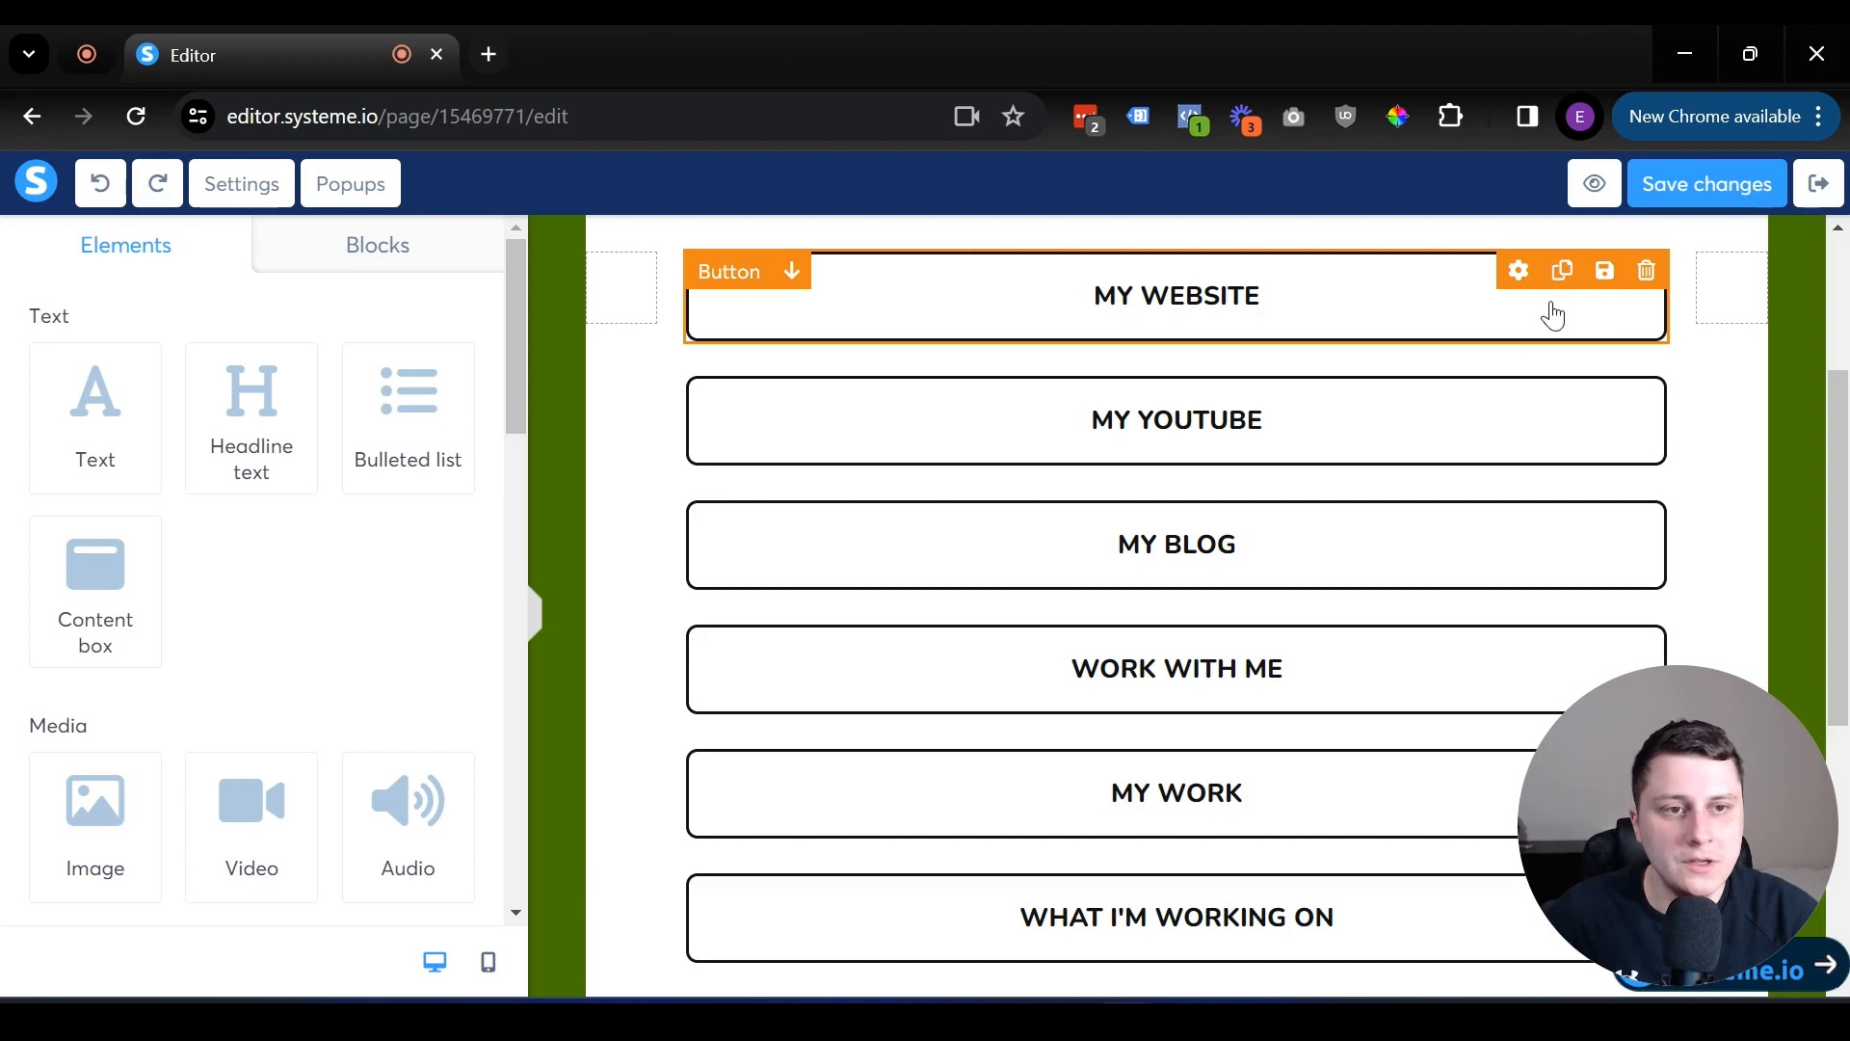
click(1563, 274)
click(1563, 274)
click(1563, 273)
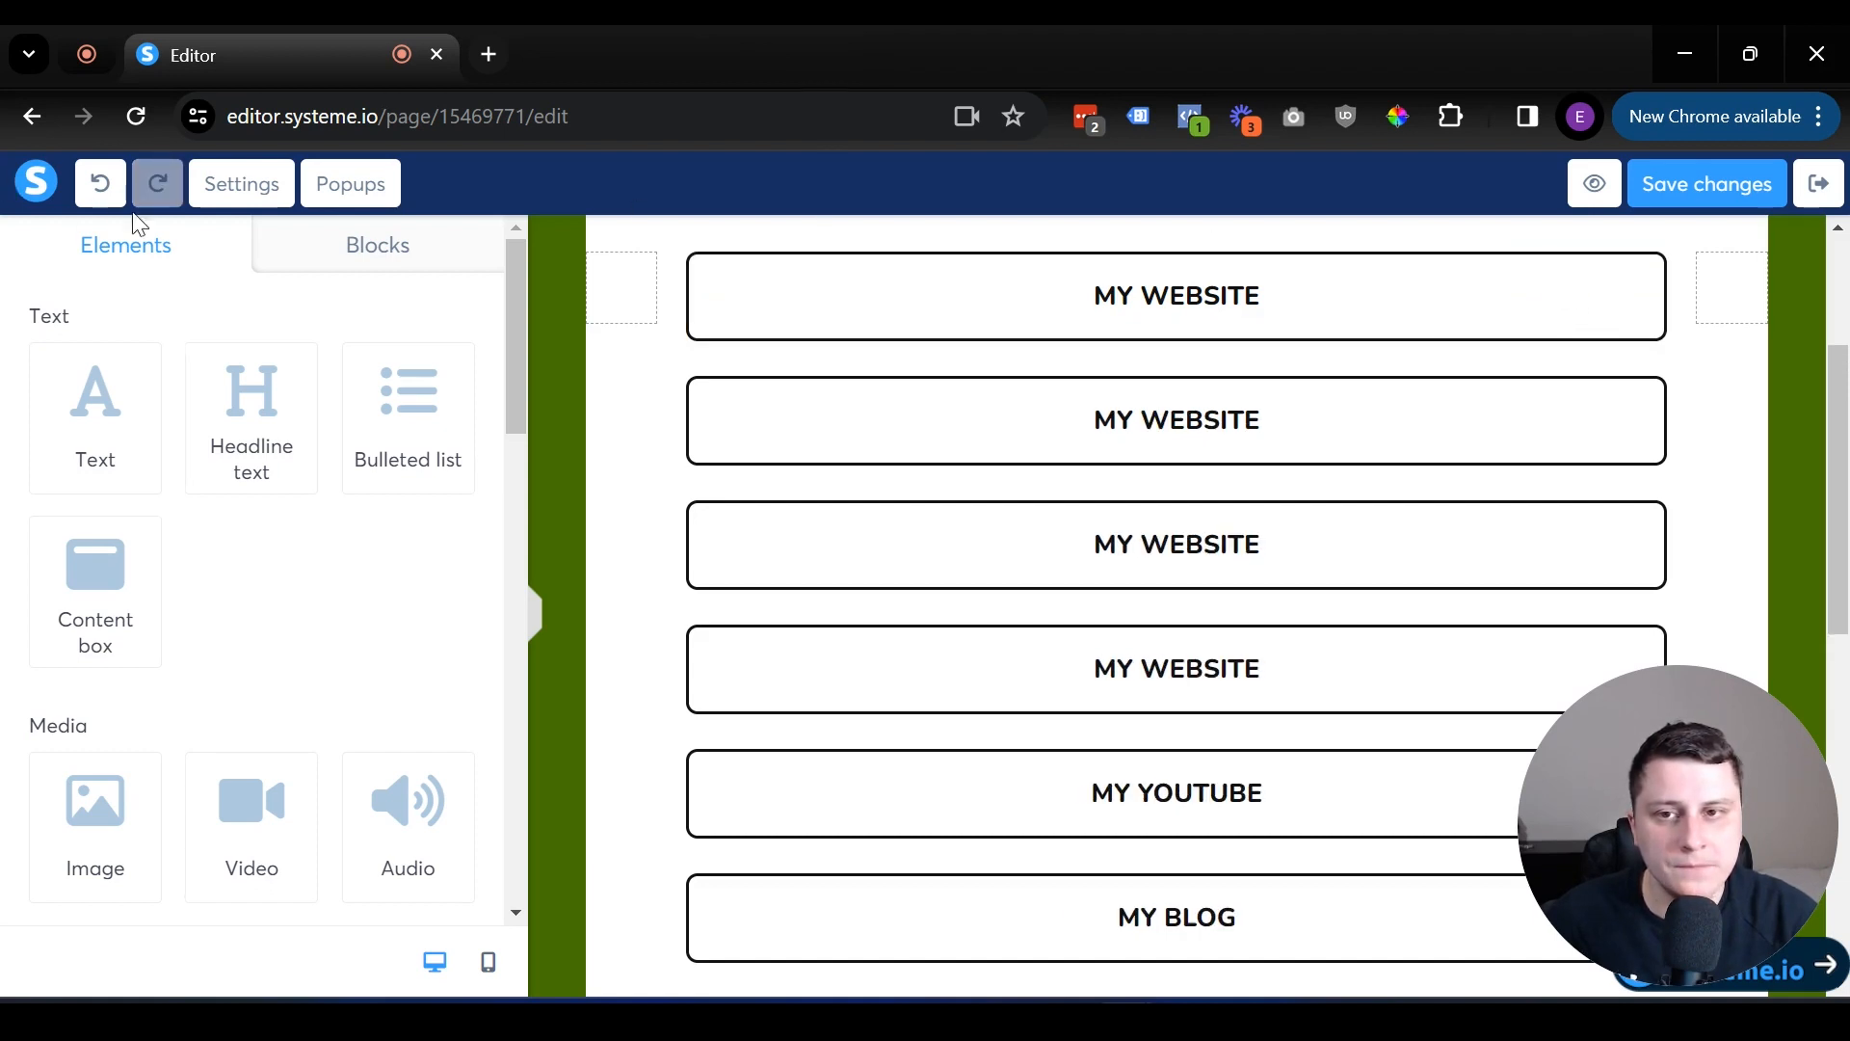
click(100, 185)
click(100, 186)
click(100, 185)
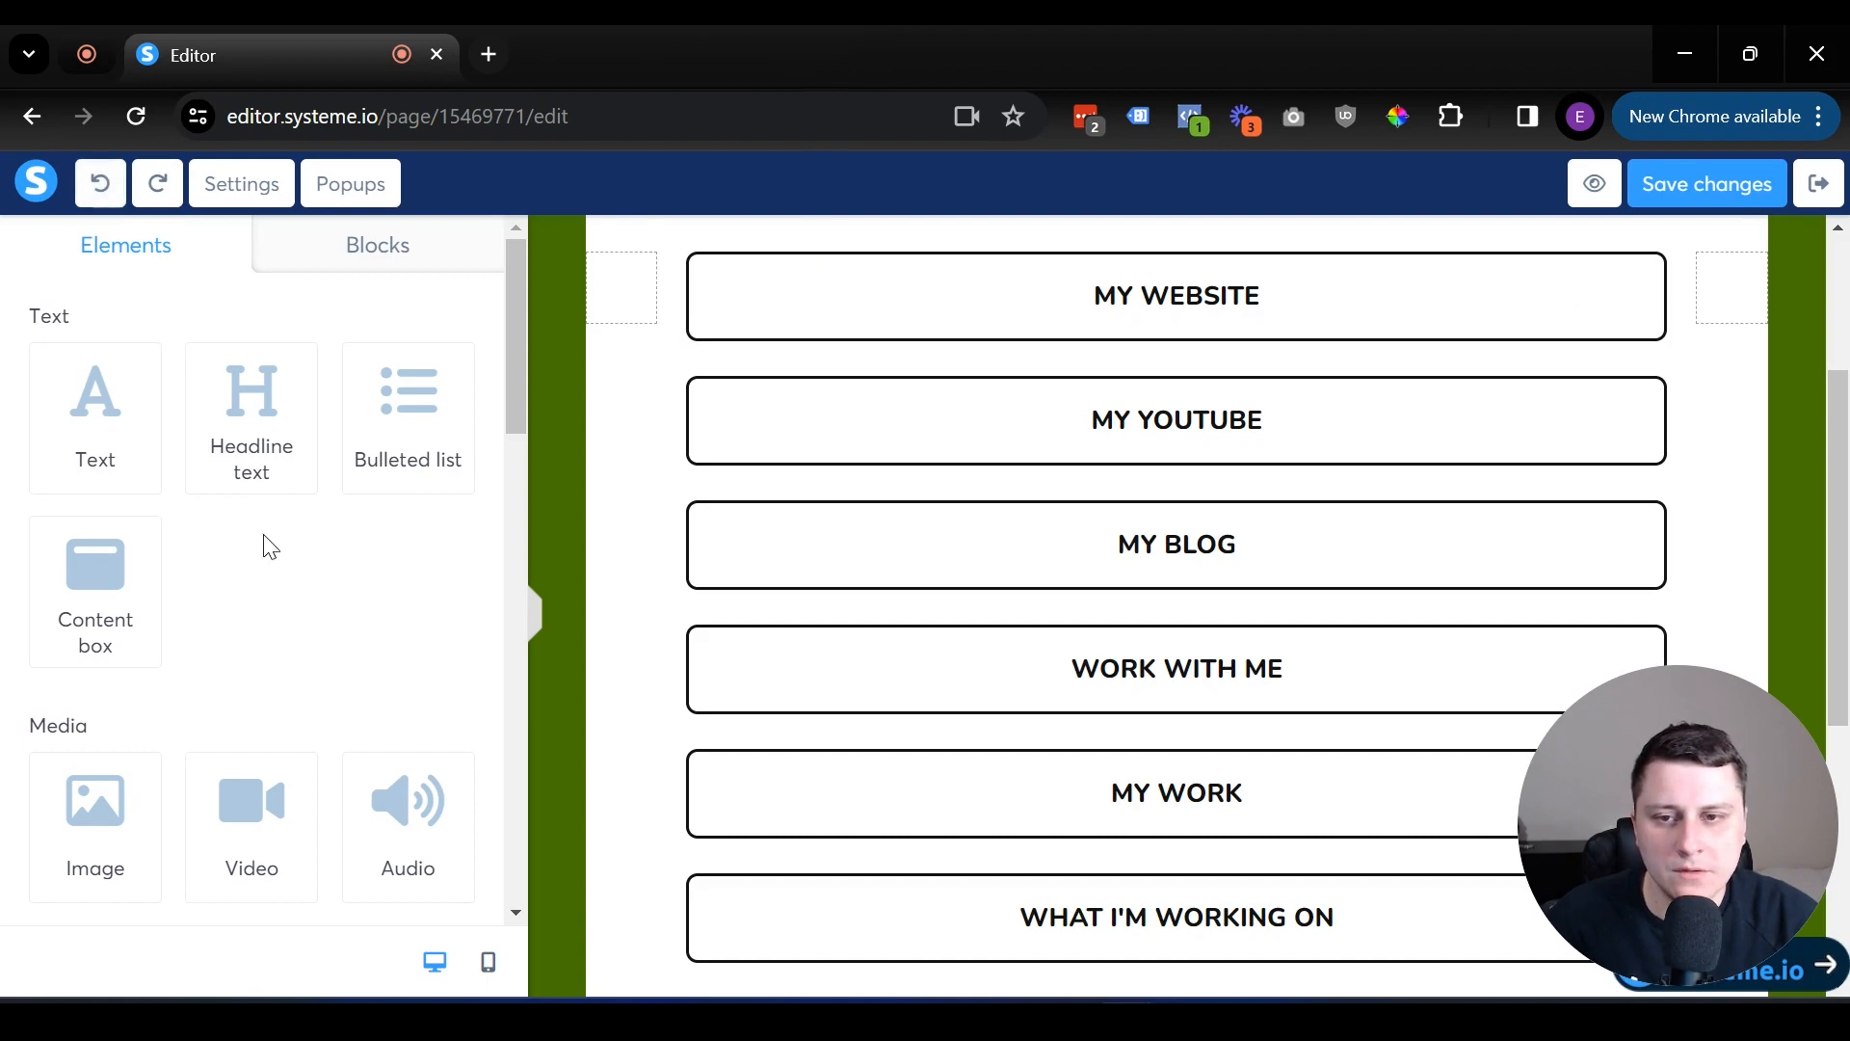
Try adding a new button element between "MY WEBSITE" and "MY YOUTUBE" and delete it again.
scroll(328, 622, down, 12)
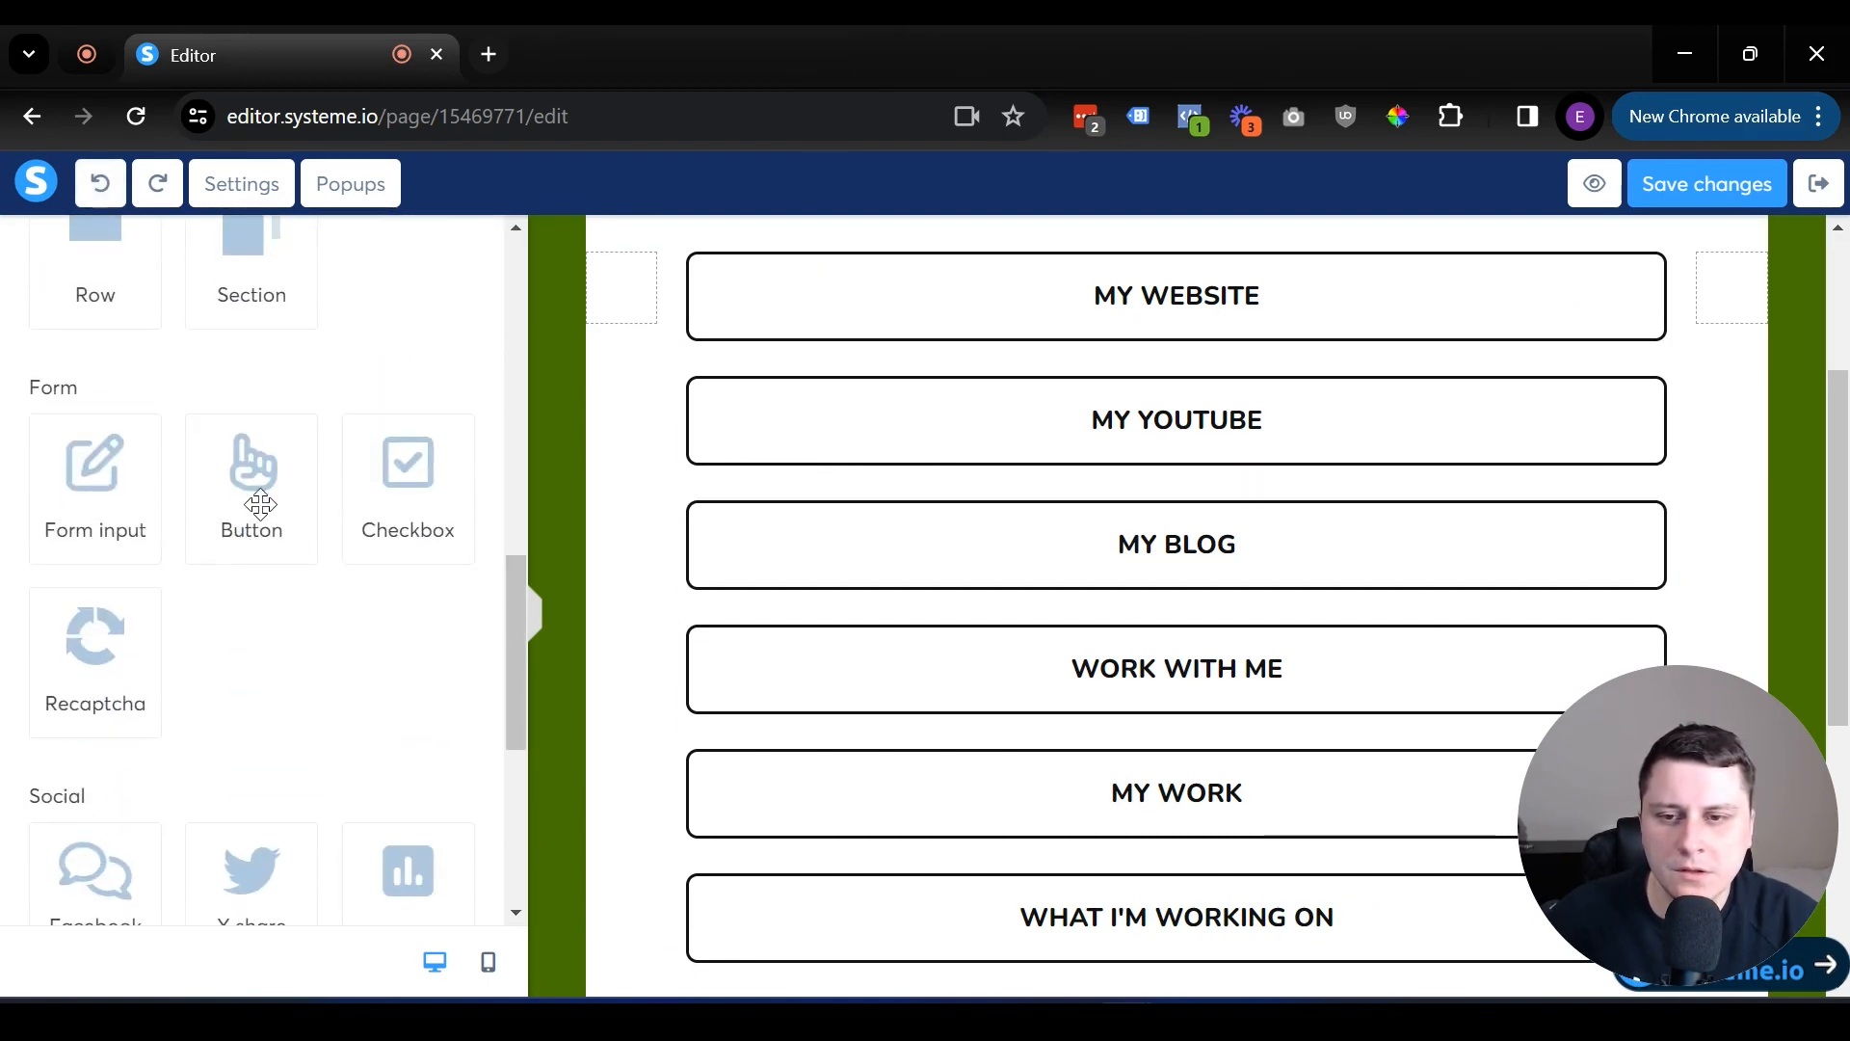
drag(256, 504, 1206, 388)
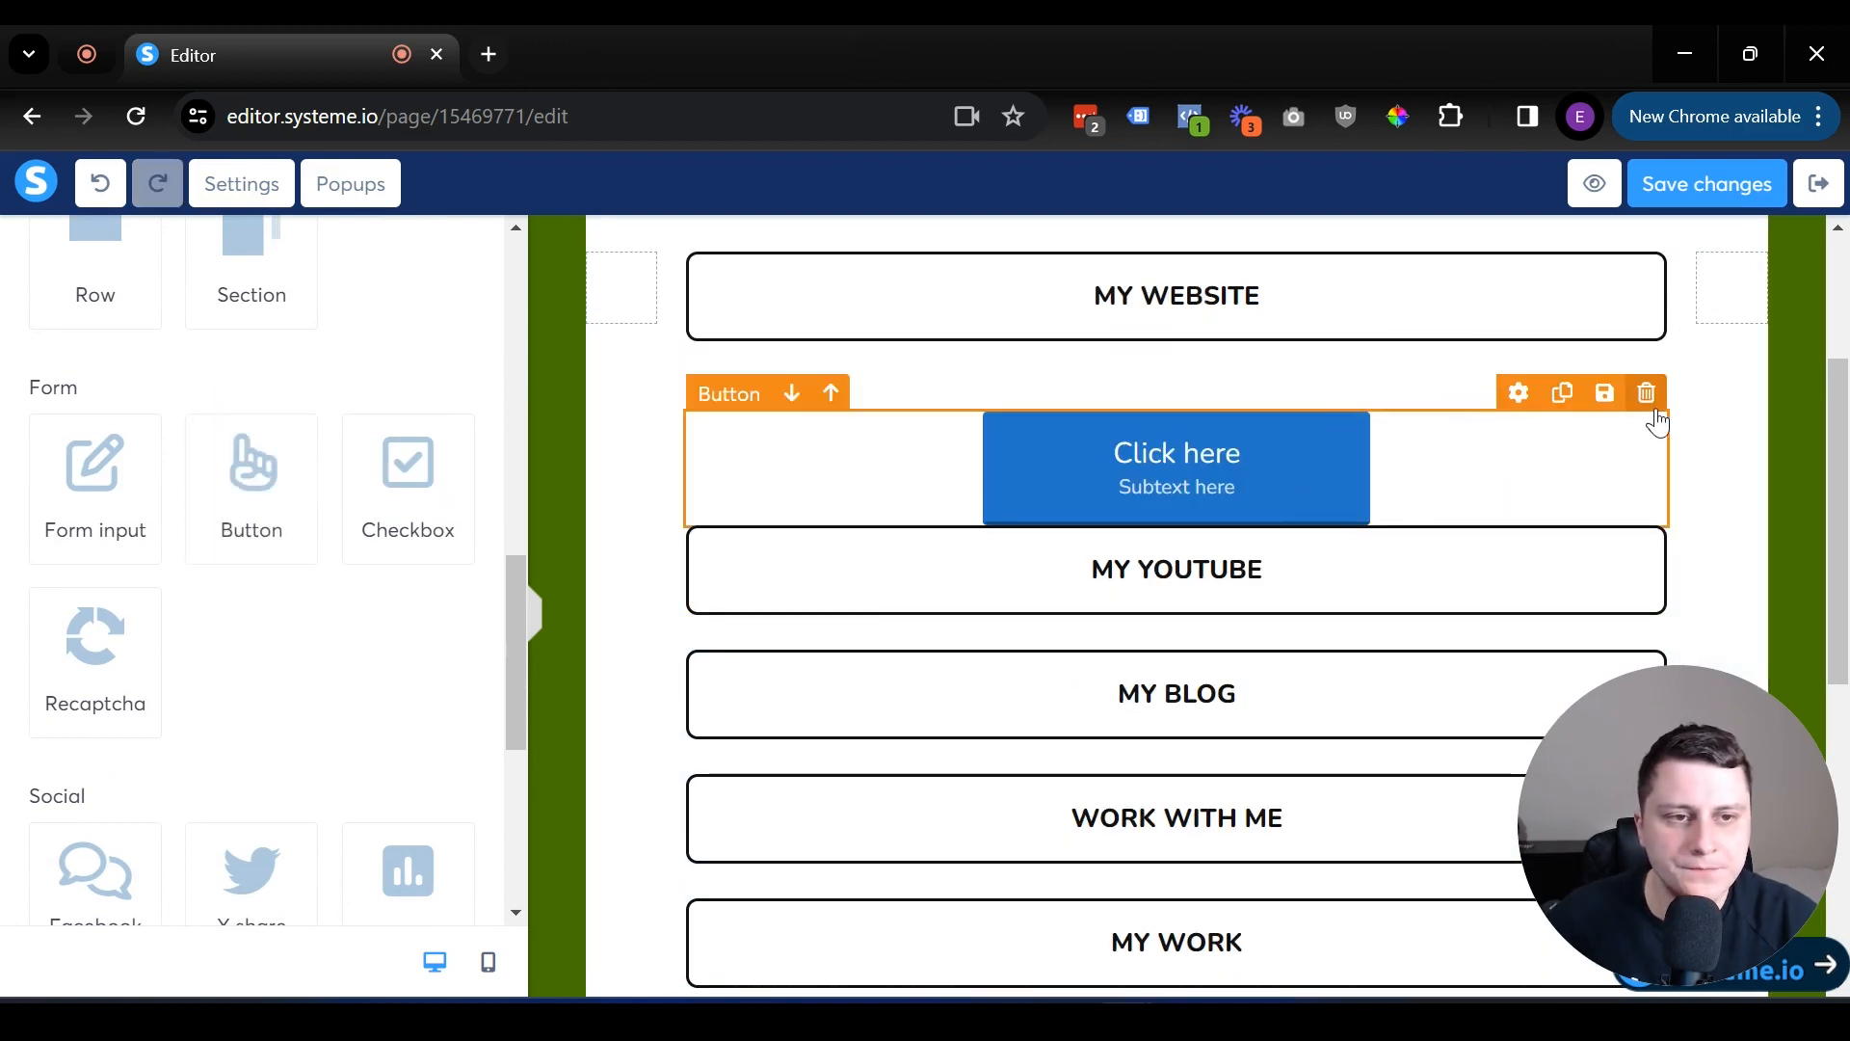
click(1647, 395)
click(1087, 303)
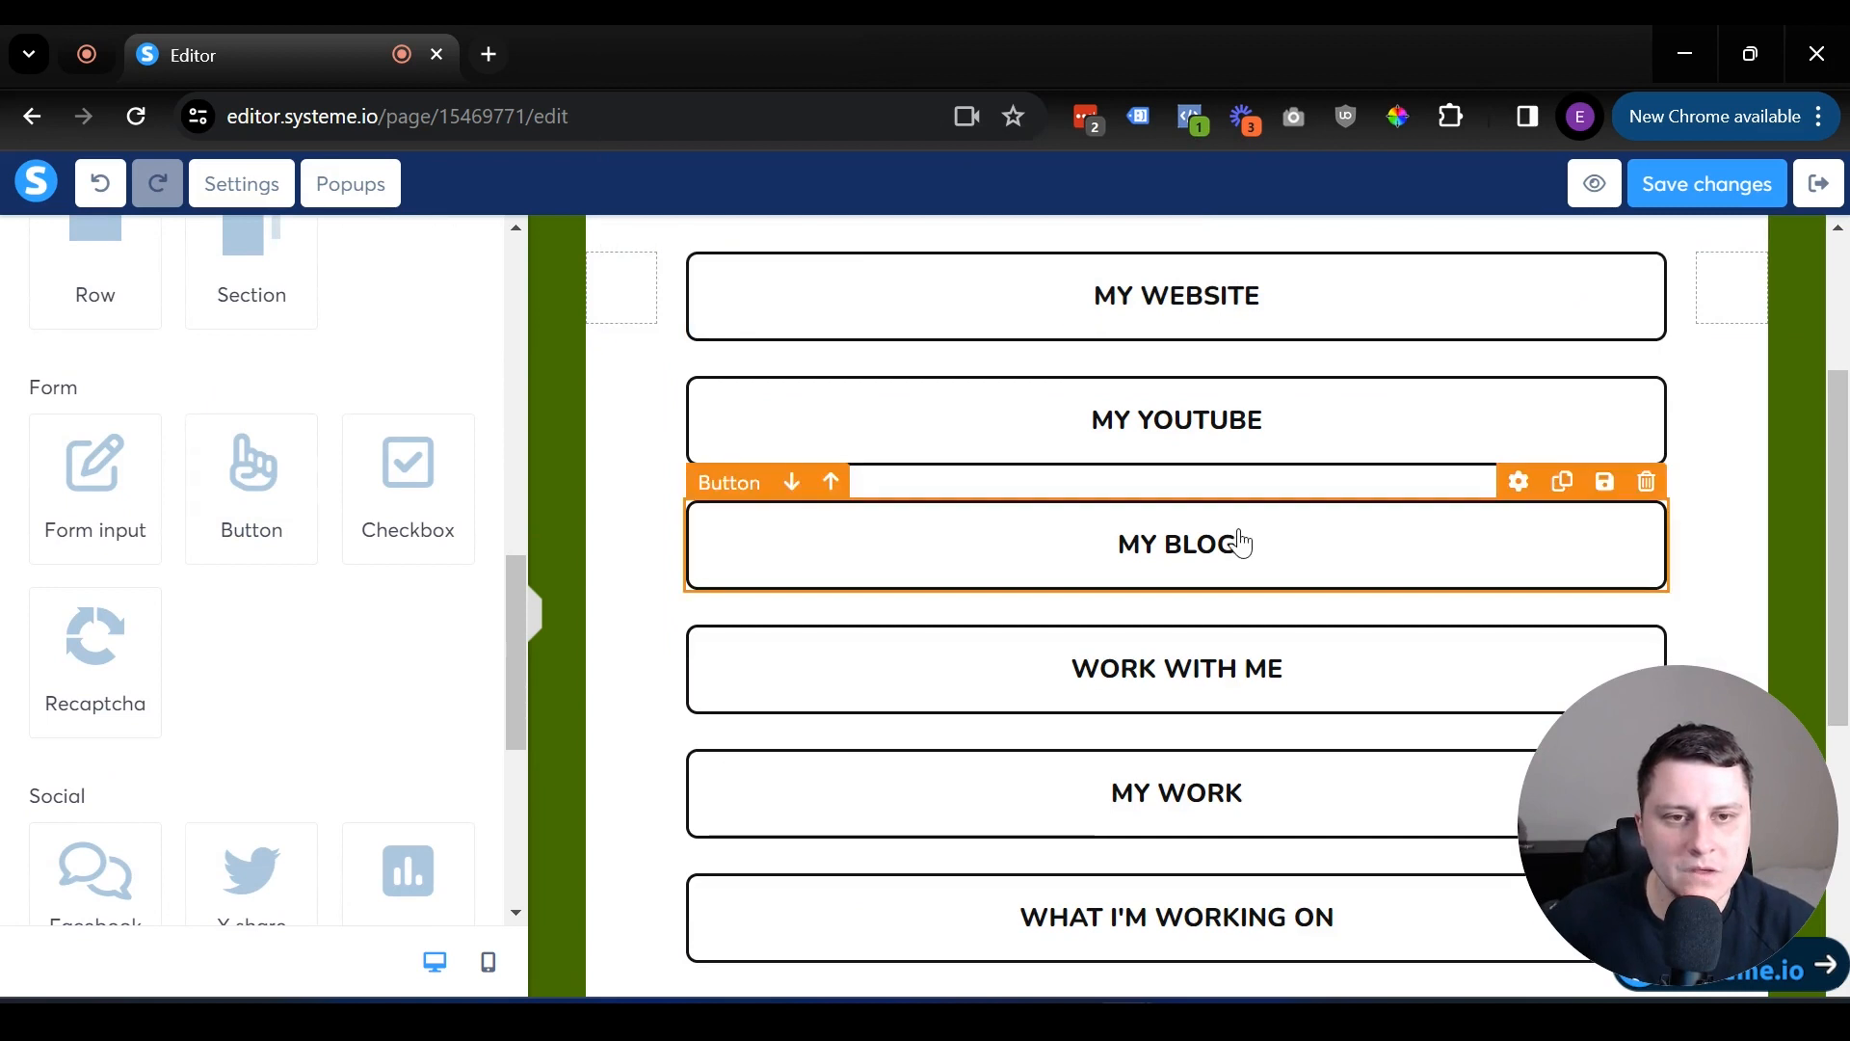
Try the Fluid button width on the "MY WEBSITE" button and set it back to Fill width.
scroll(1235, 540, up, 3)
scroll(1386, 625, down, 5)
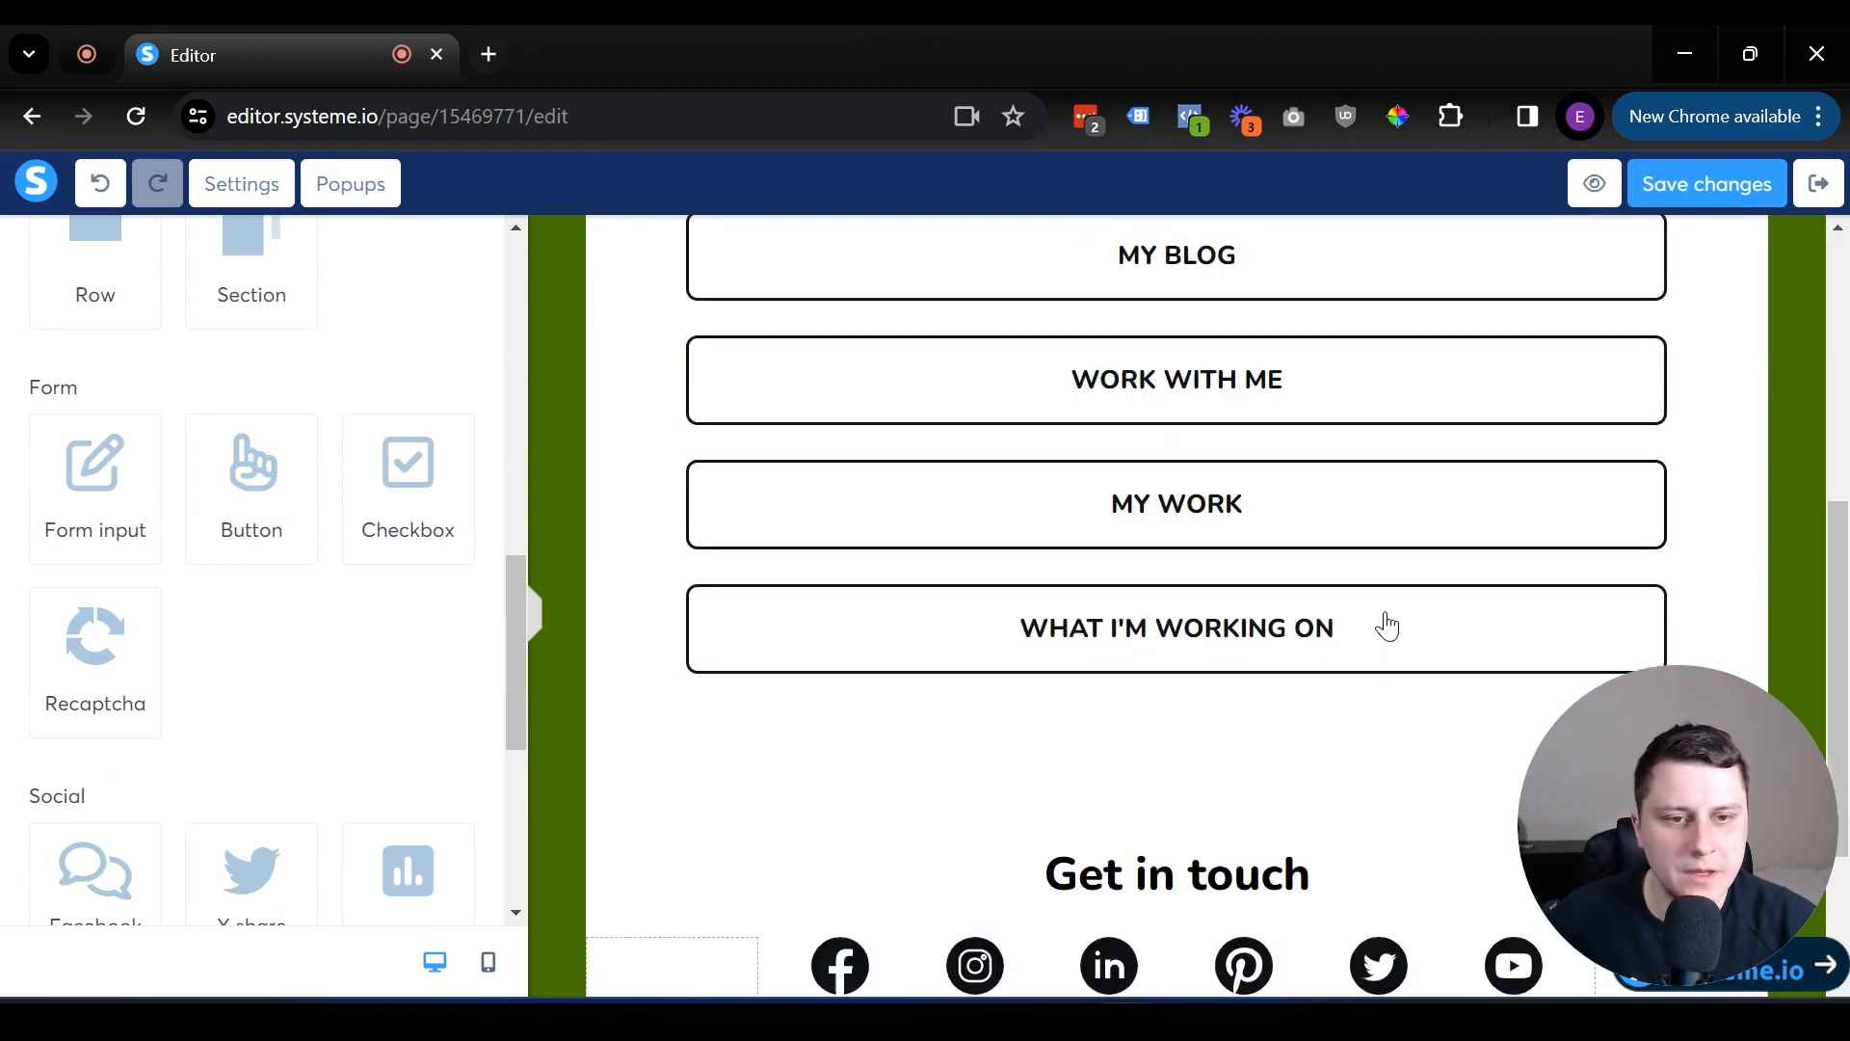
scroll(1273, 762, up, 5)
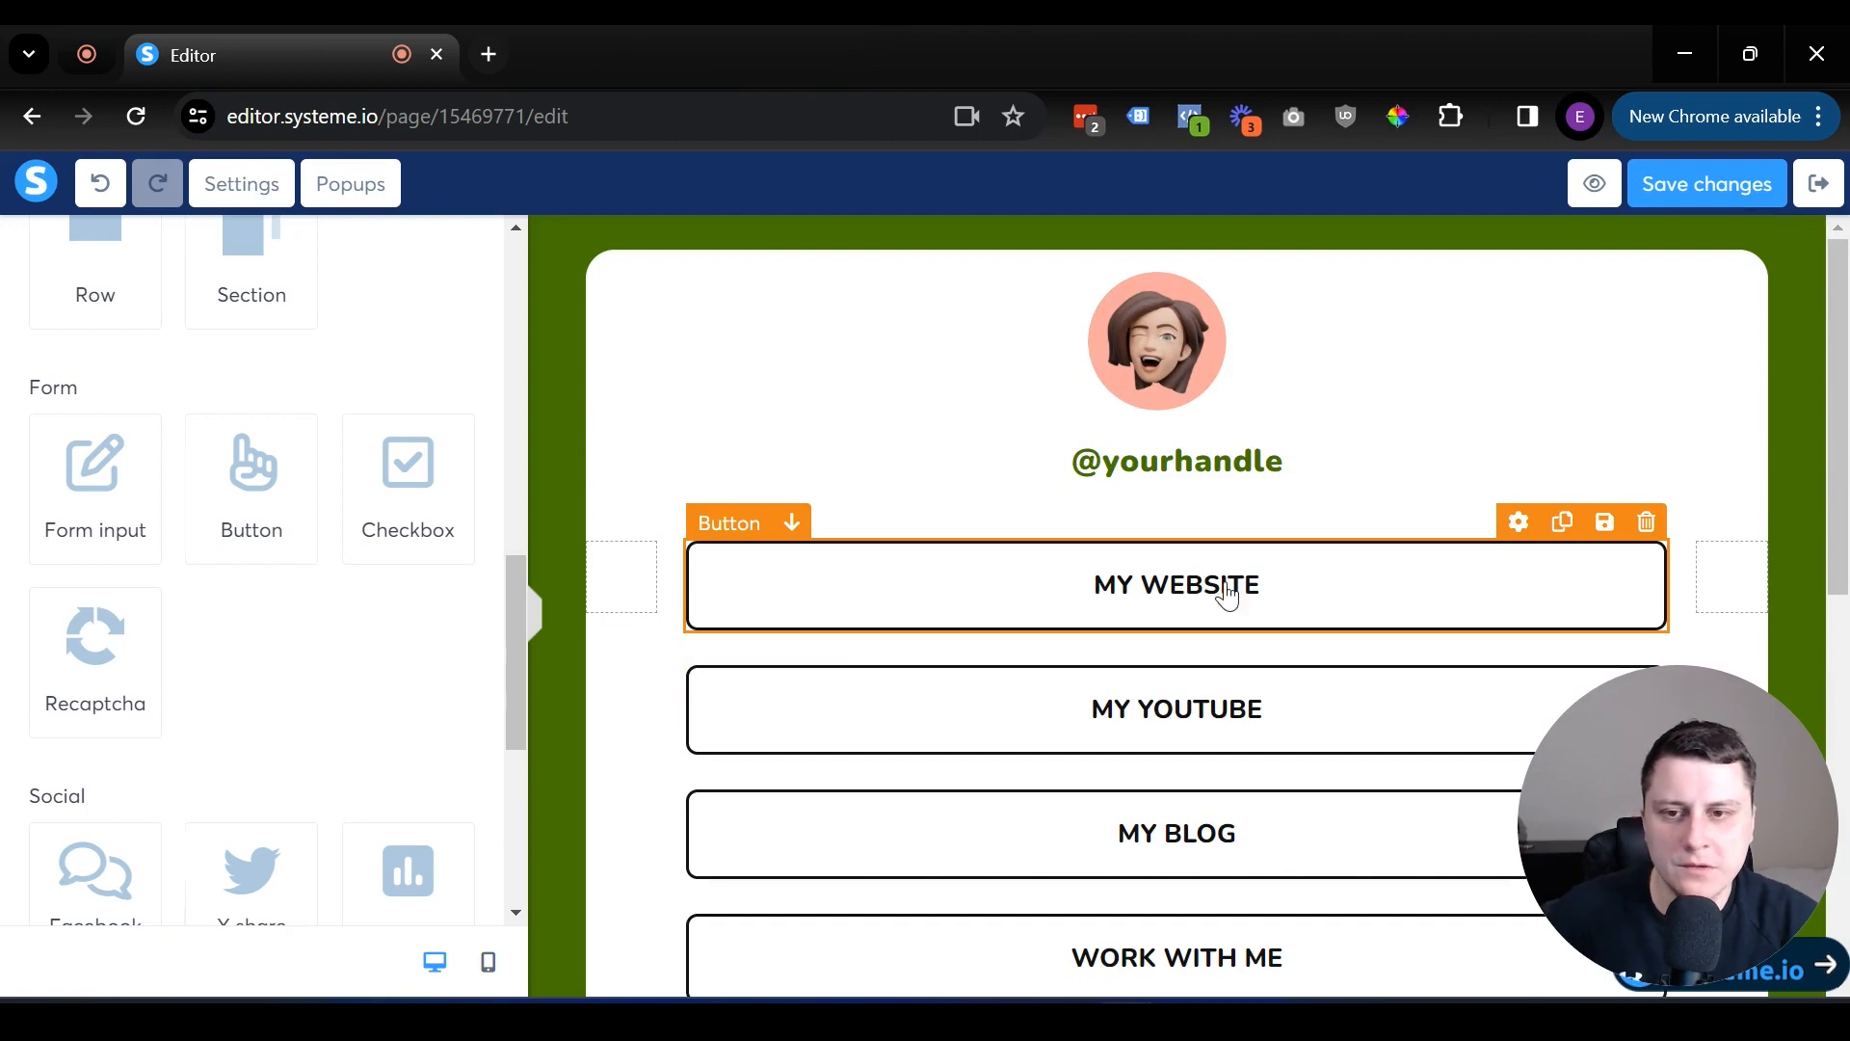
click(1166, 576)
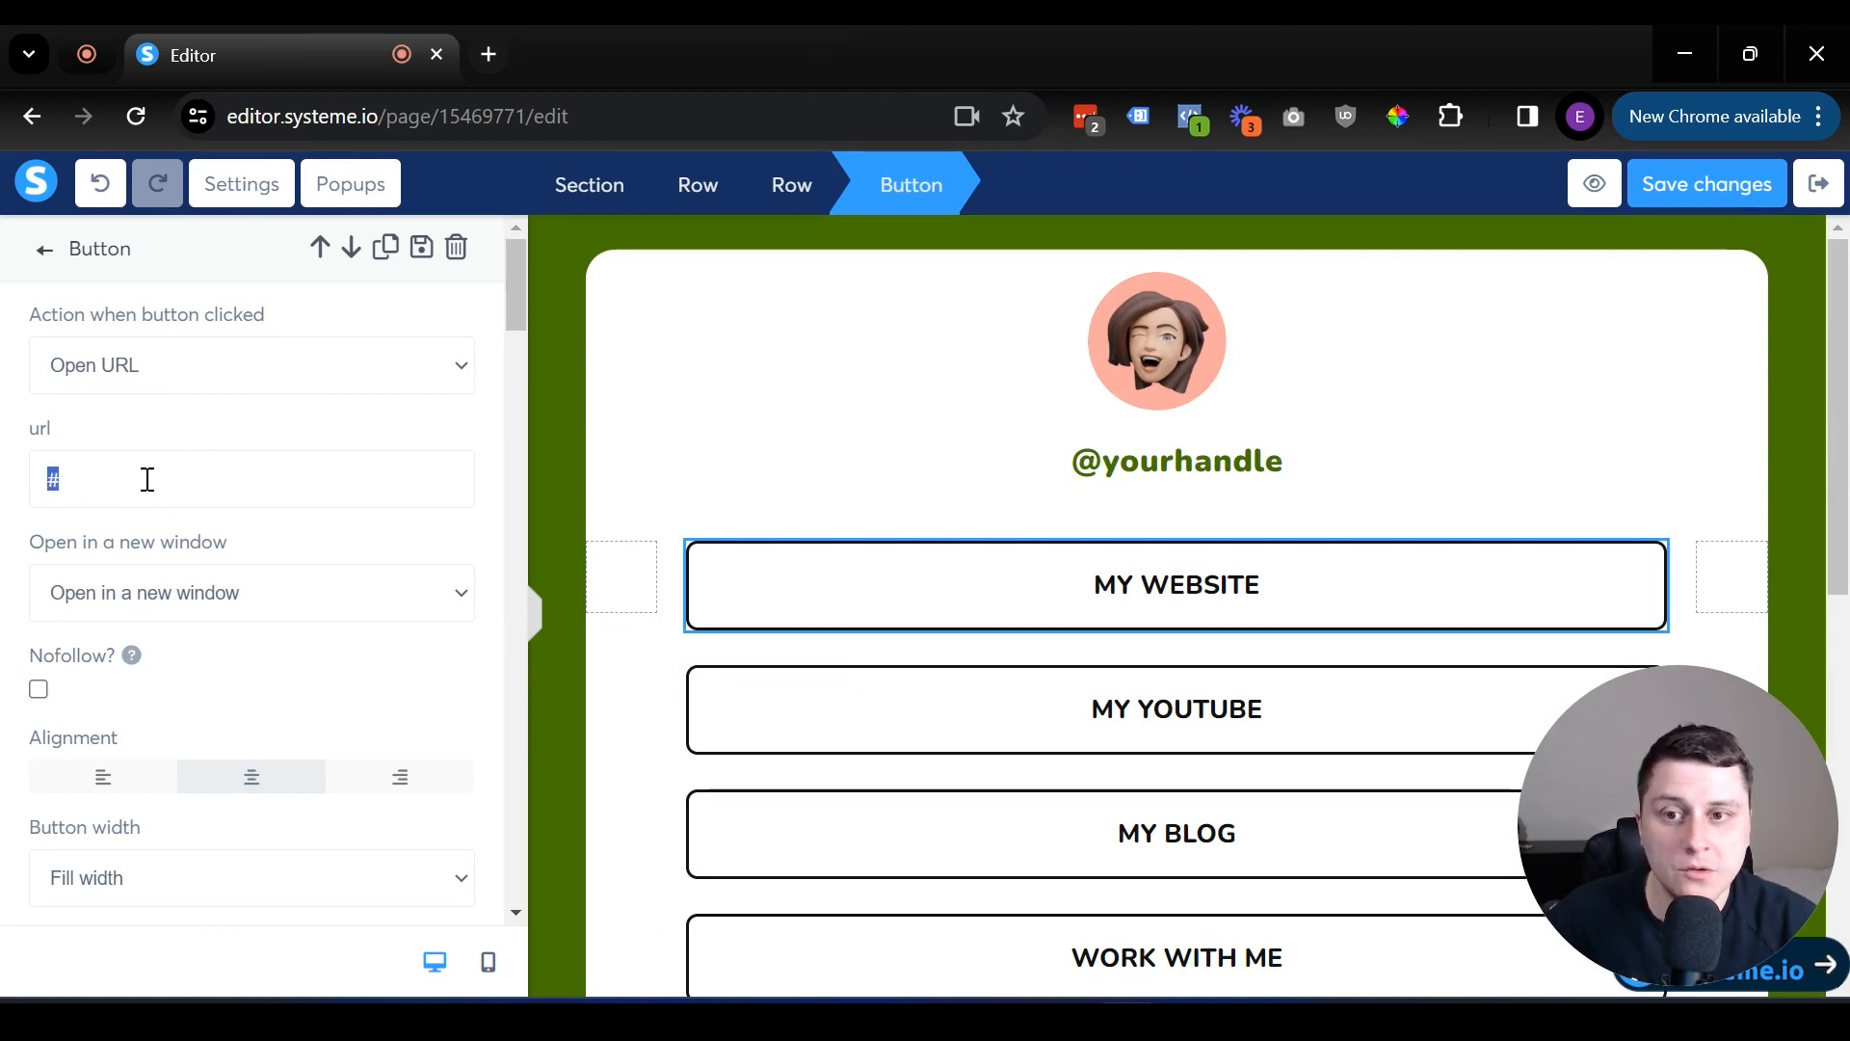
scroll(158, 478, down, 3)
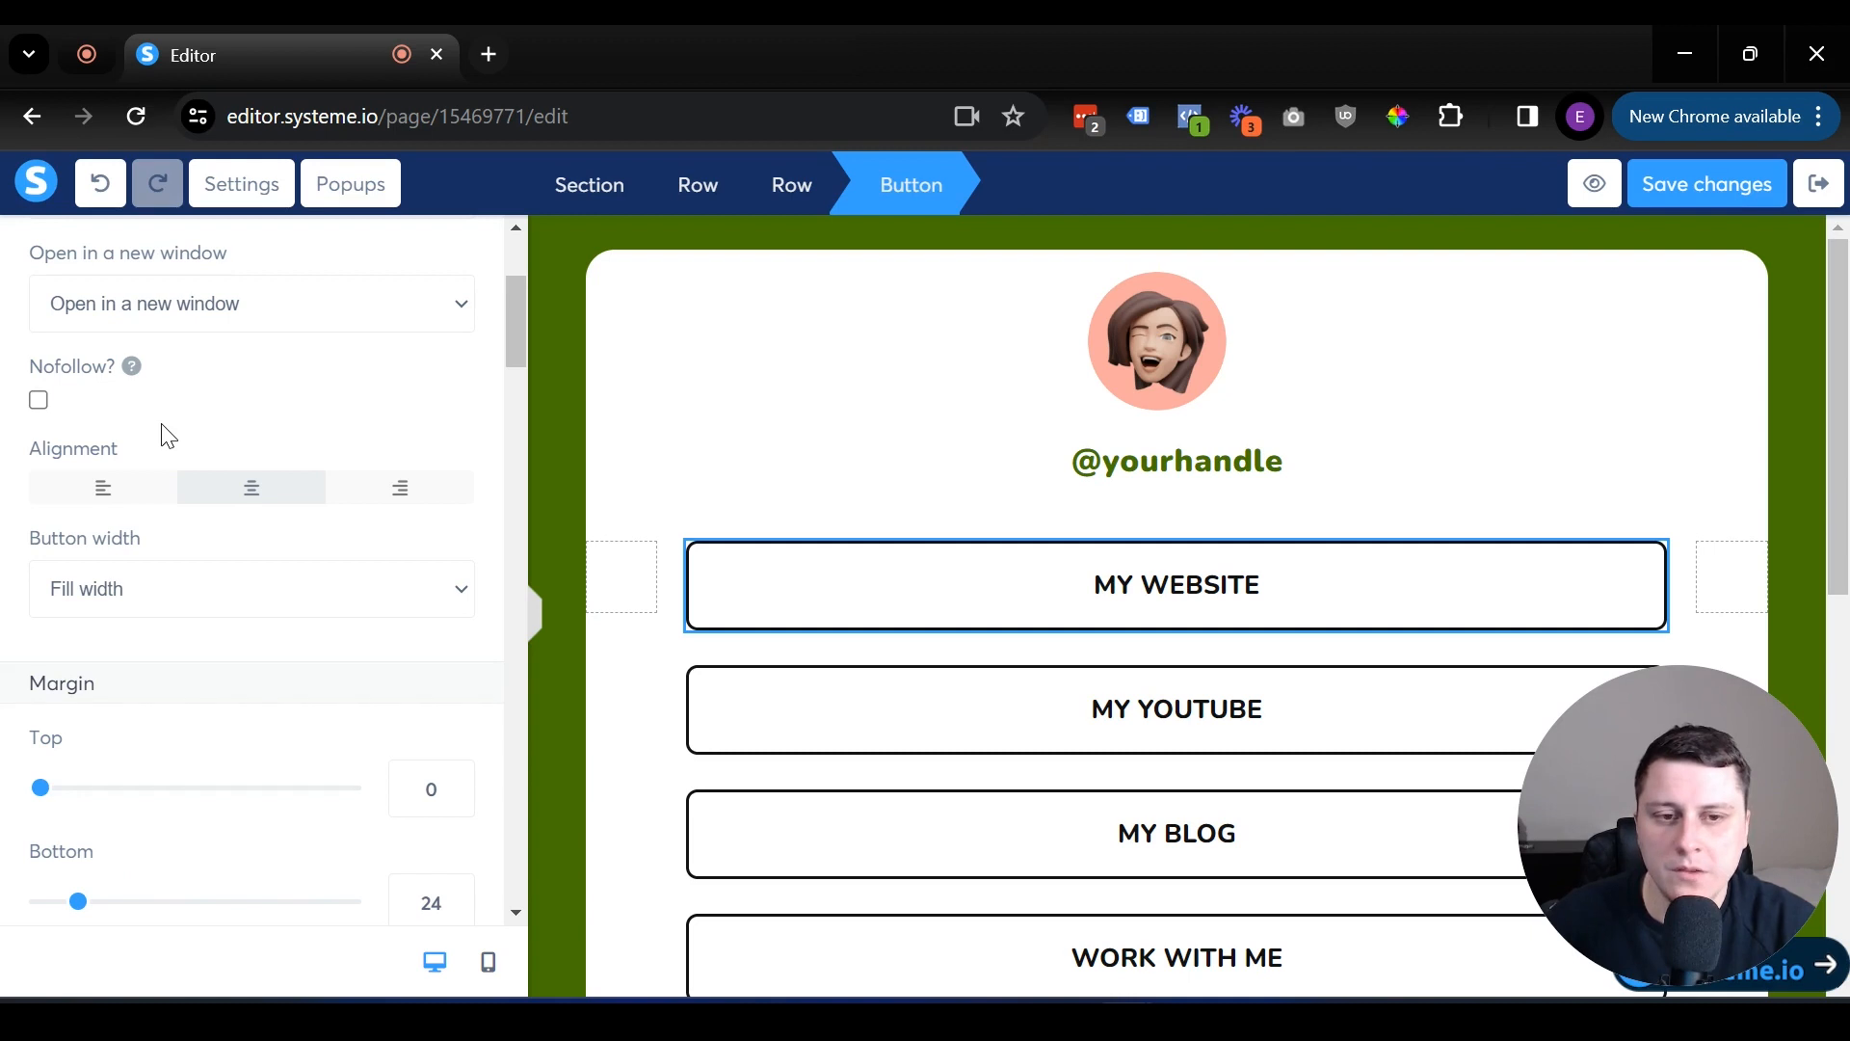
click(136, 587)
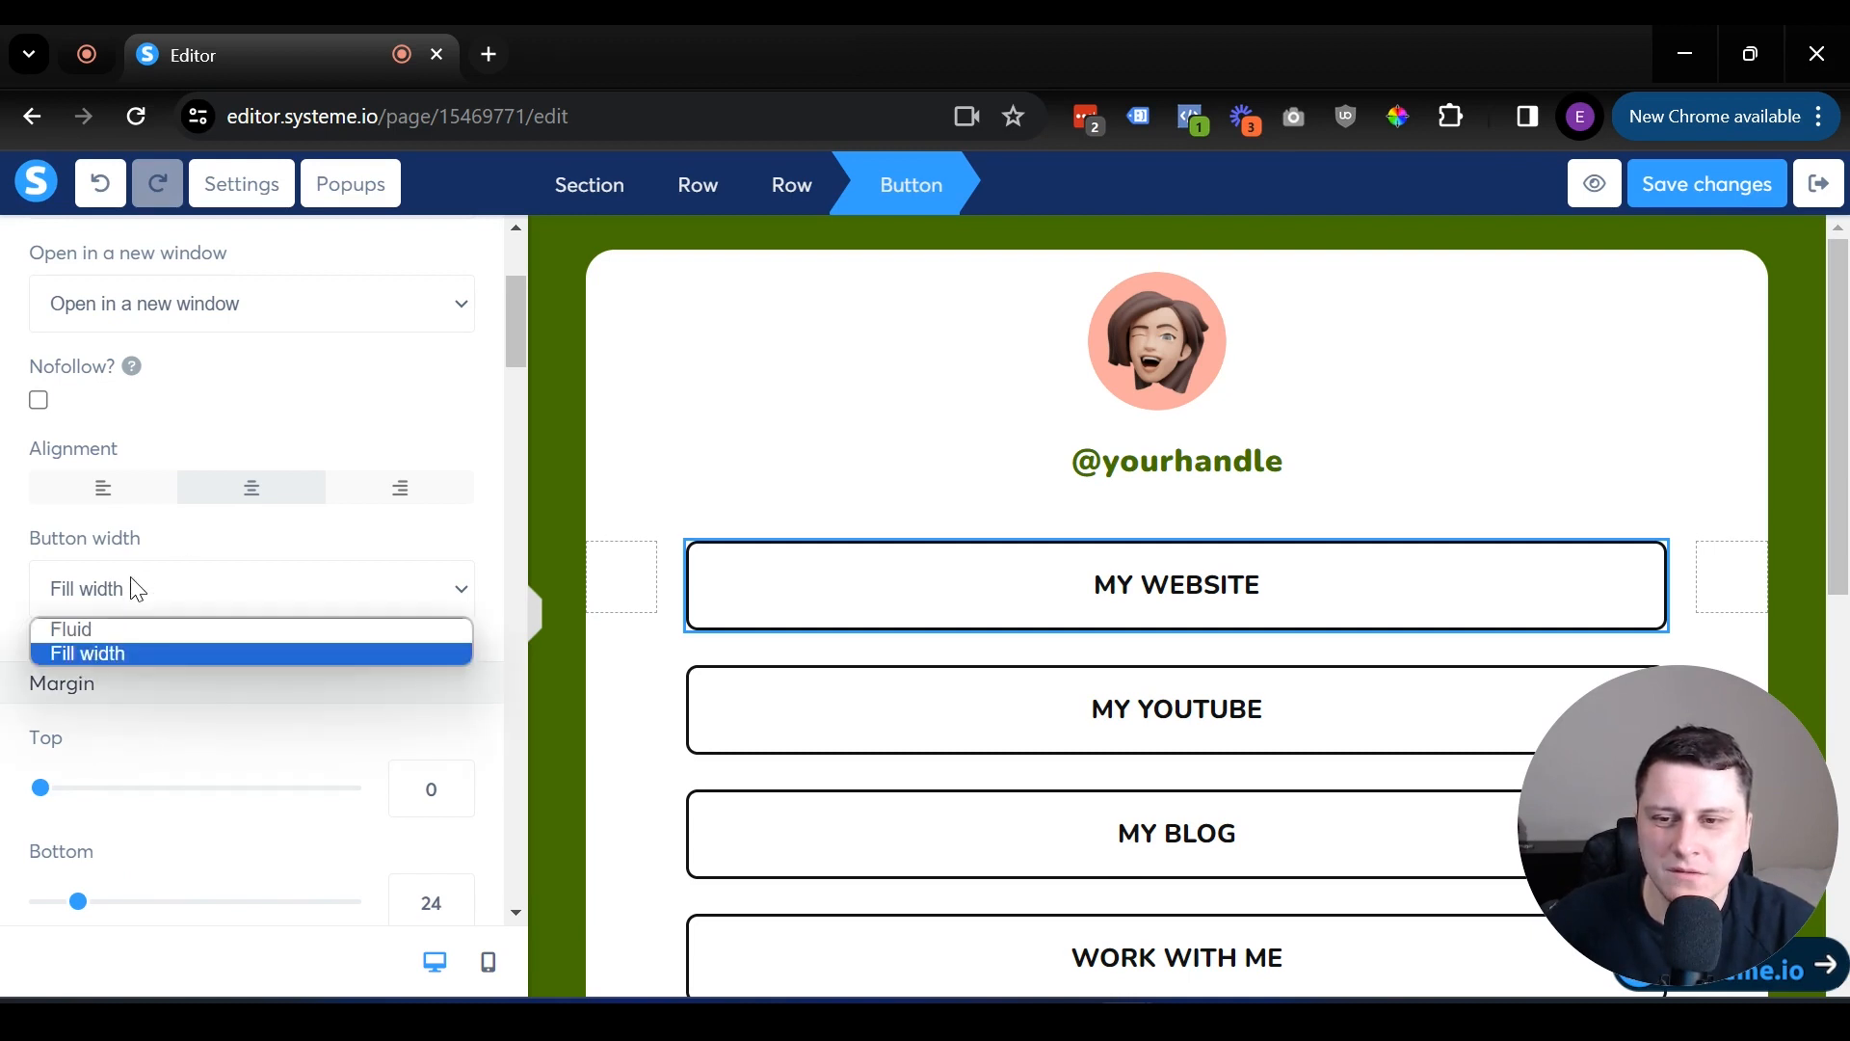
click(120, 628)
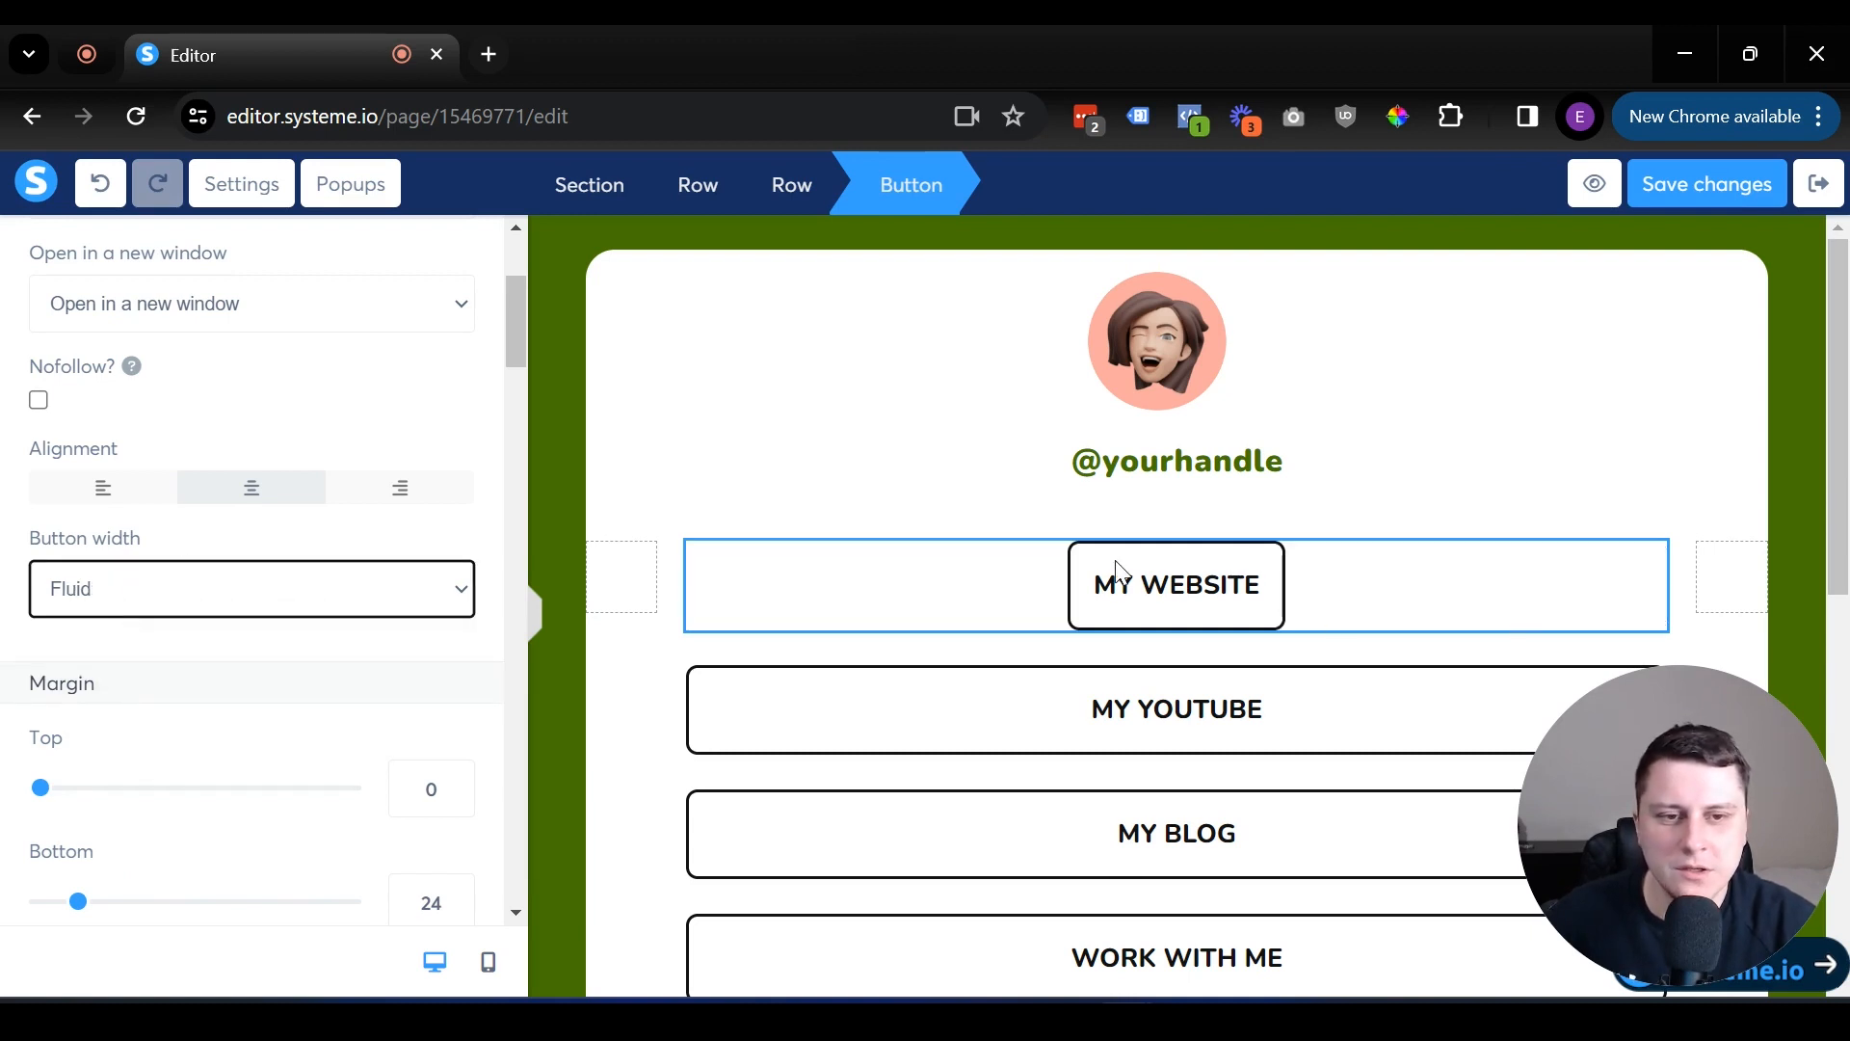
click(171, 599)
click(151, 654)
Change the text of the "MY WEBSITE" button to "PODCAST".
scroll(145, 655, down, 6)
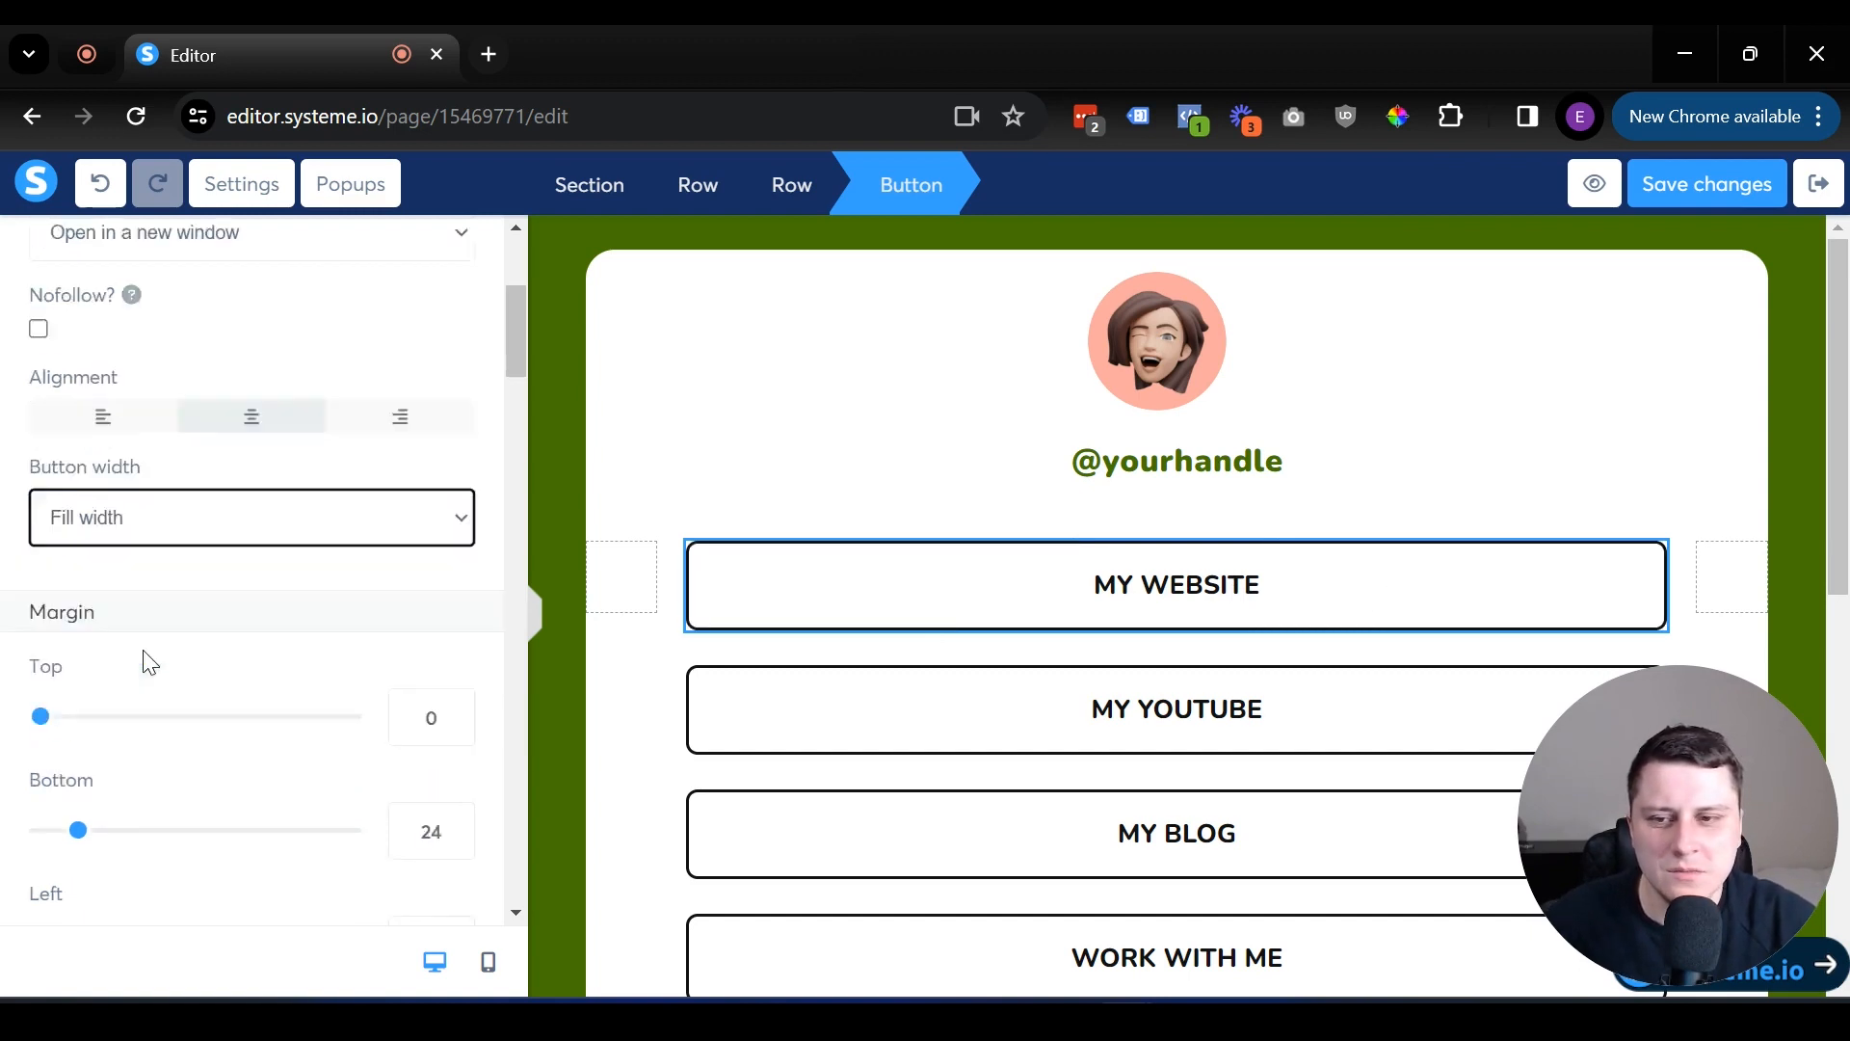
triple_click(124, 609)
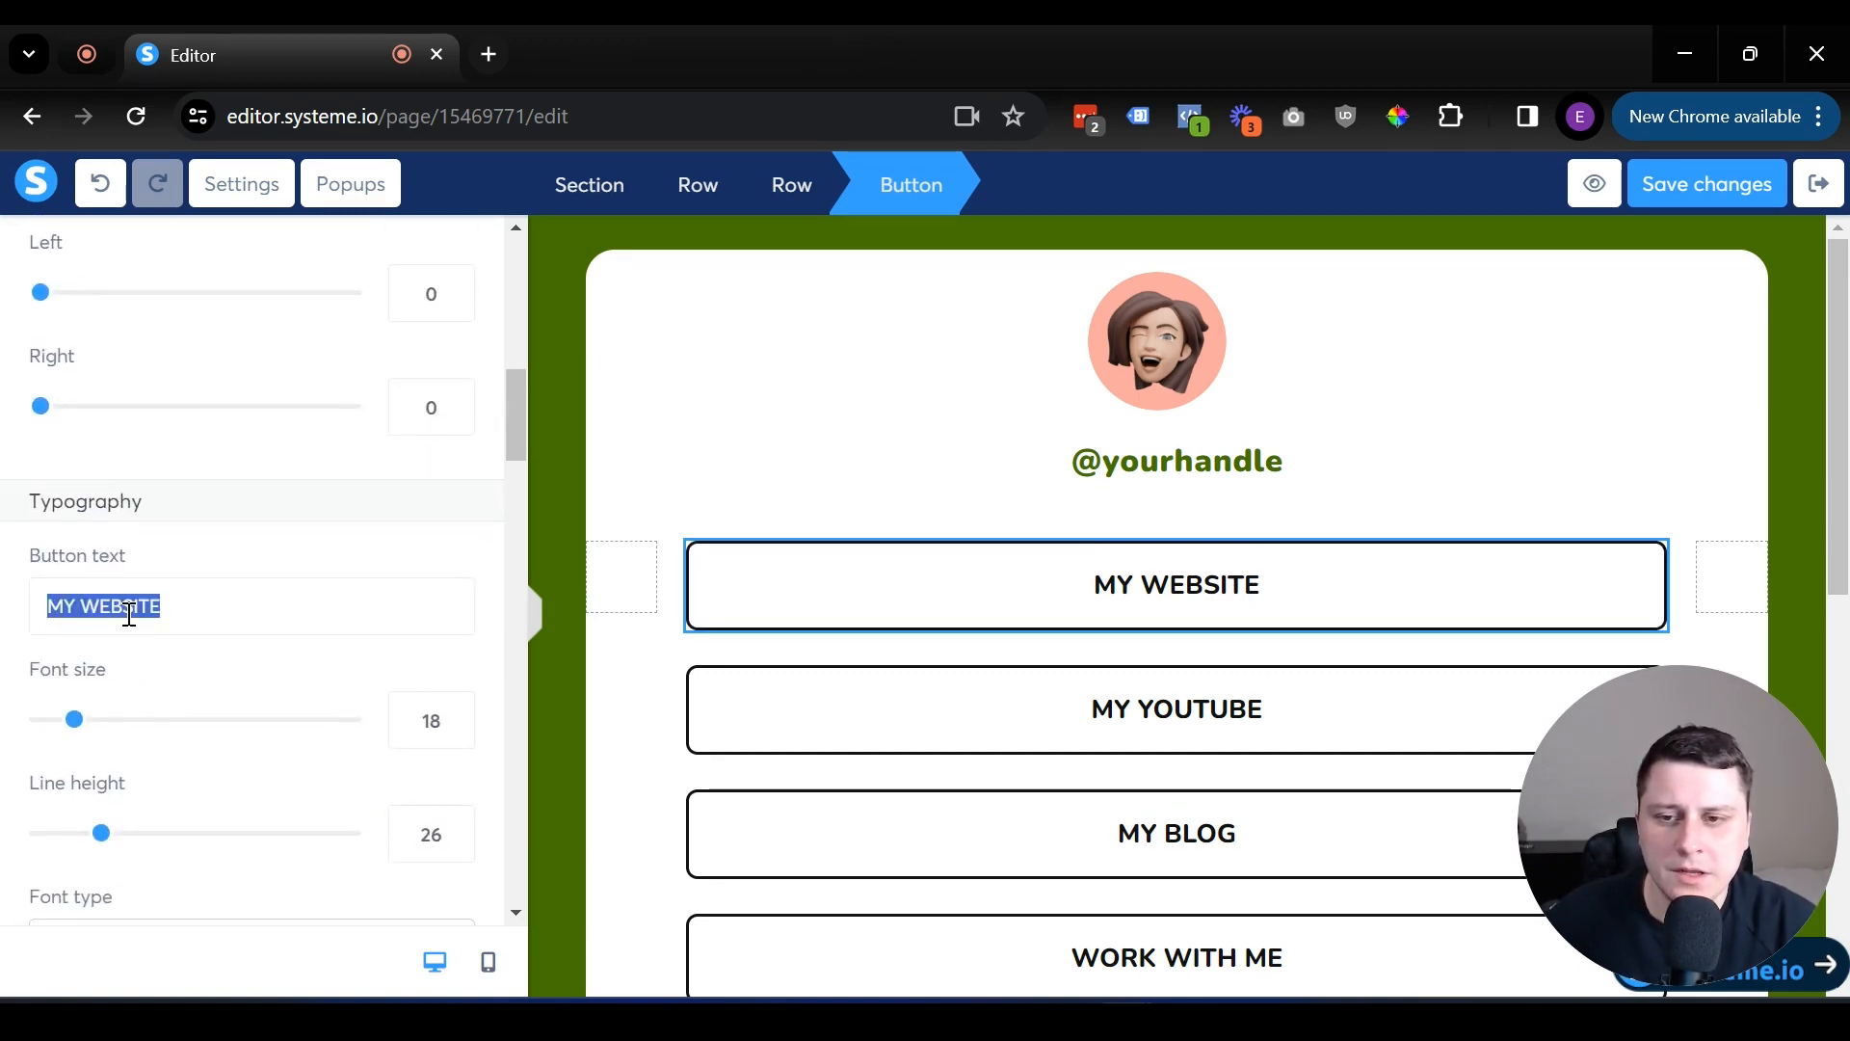
scroll(145, 575, up, 7)
scroll(145, 575, down, 7)
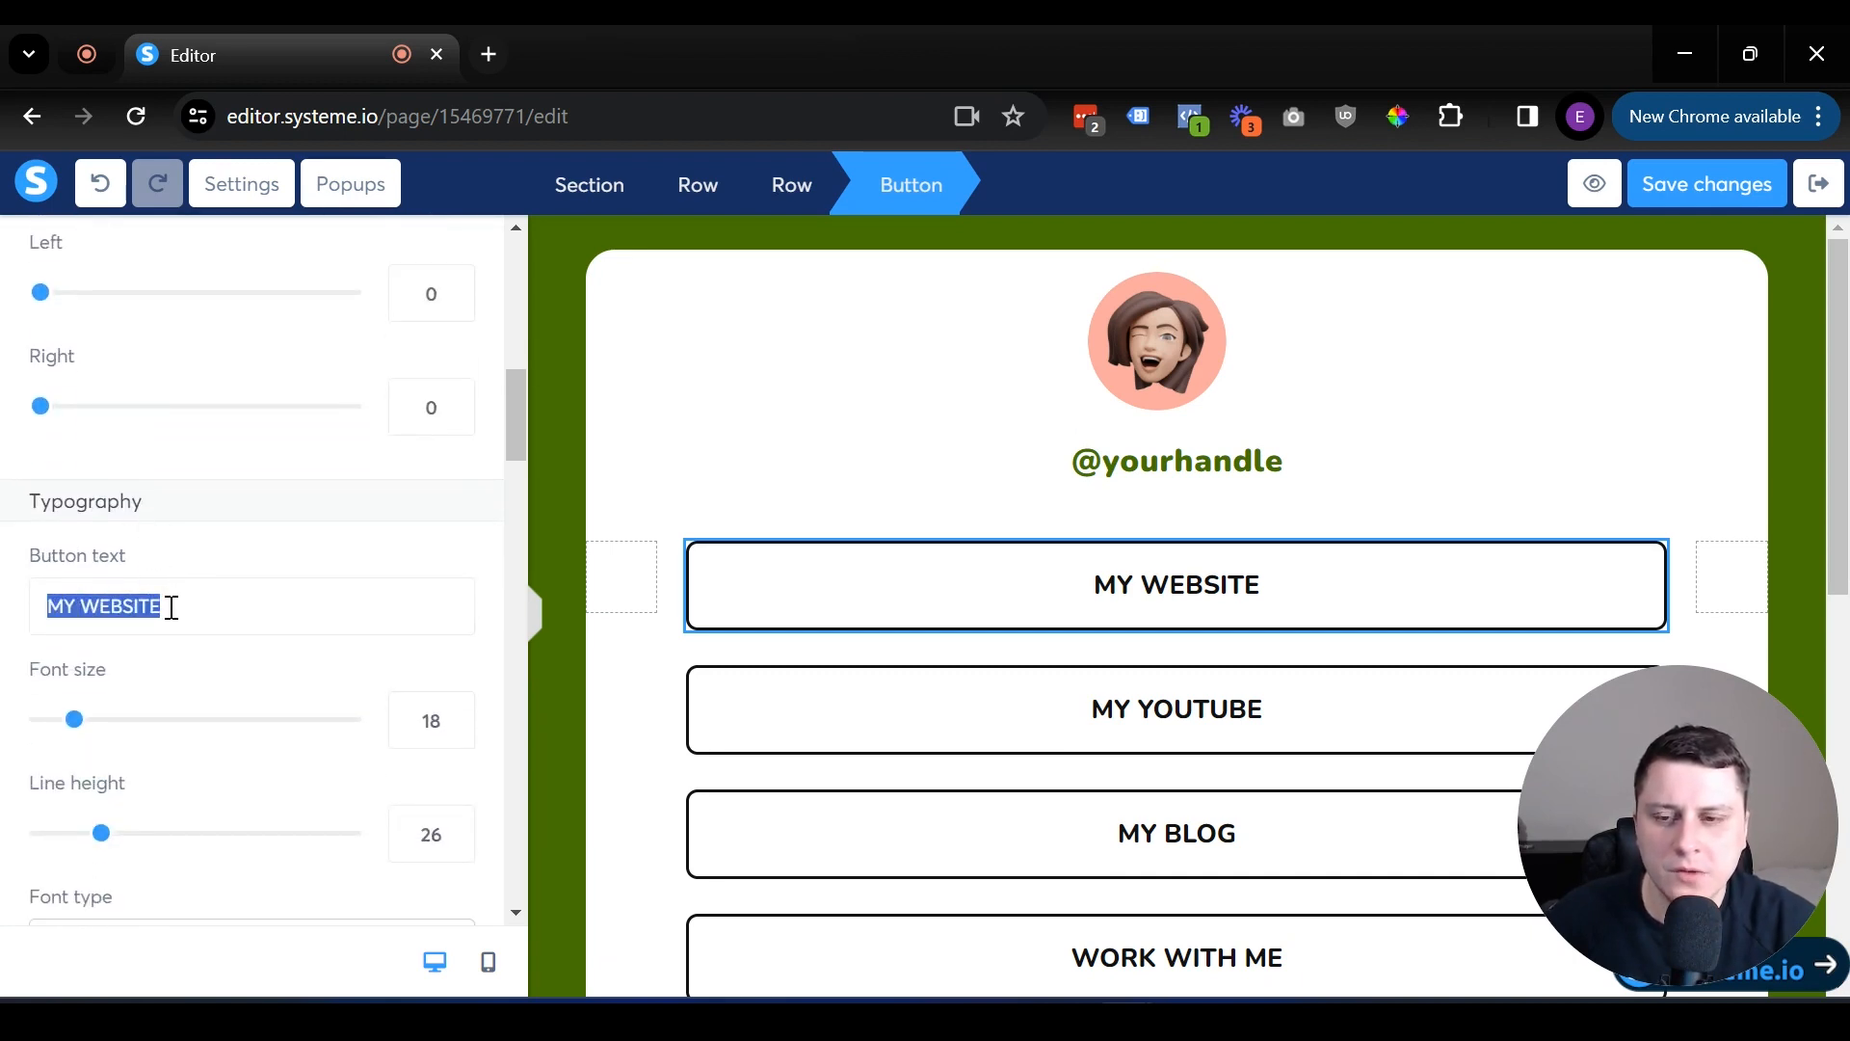
scroll(172, 607, down, 3)
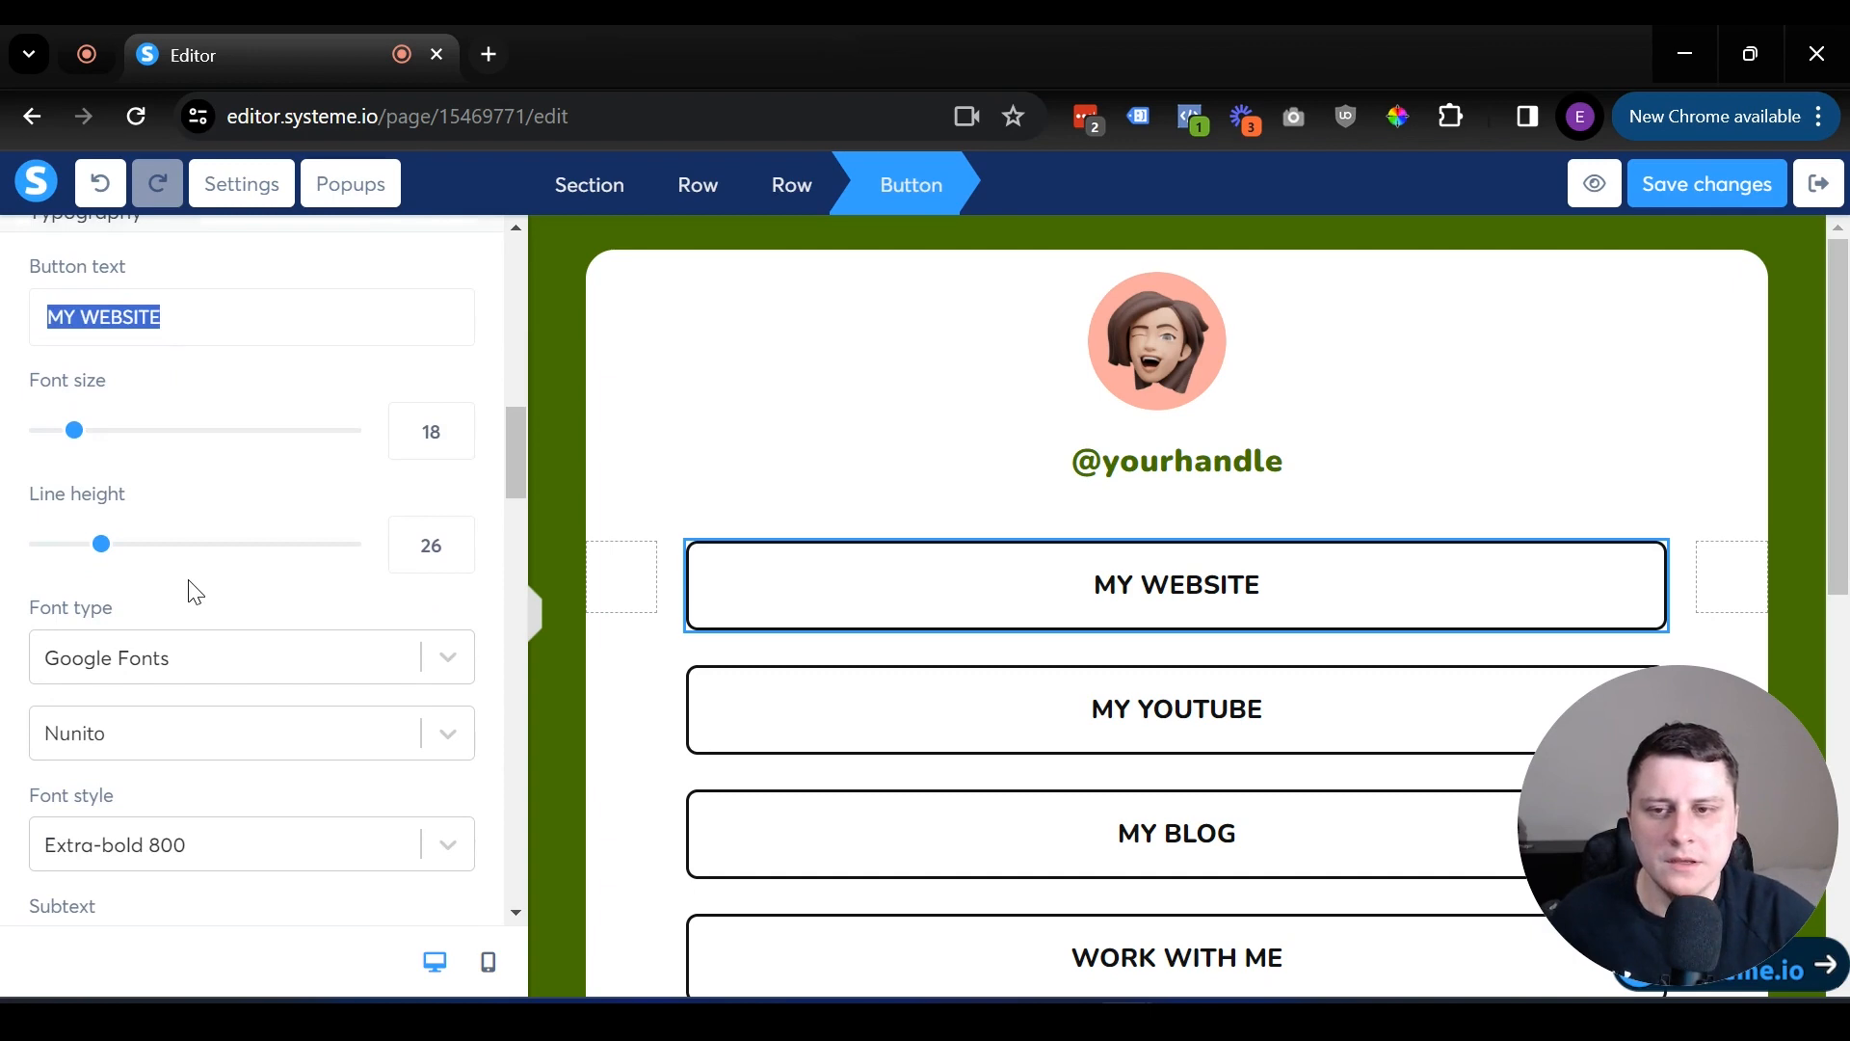
text(PODCAST)
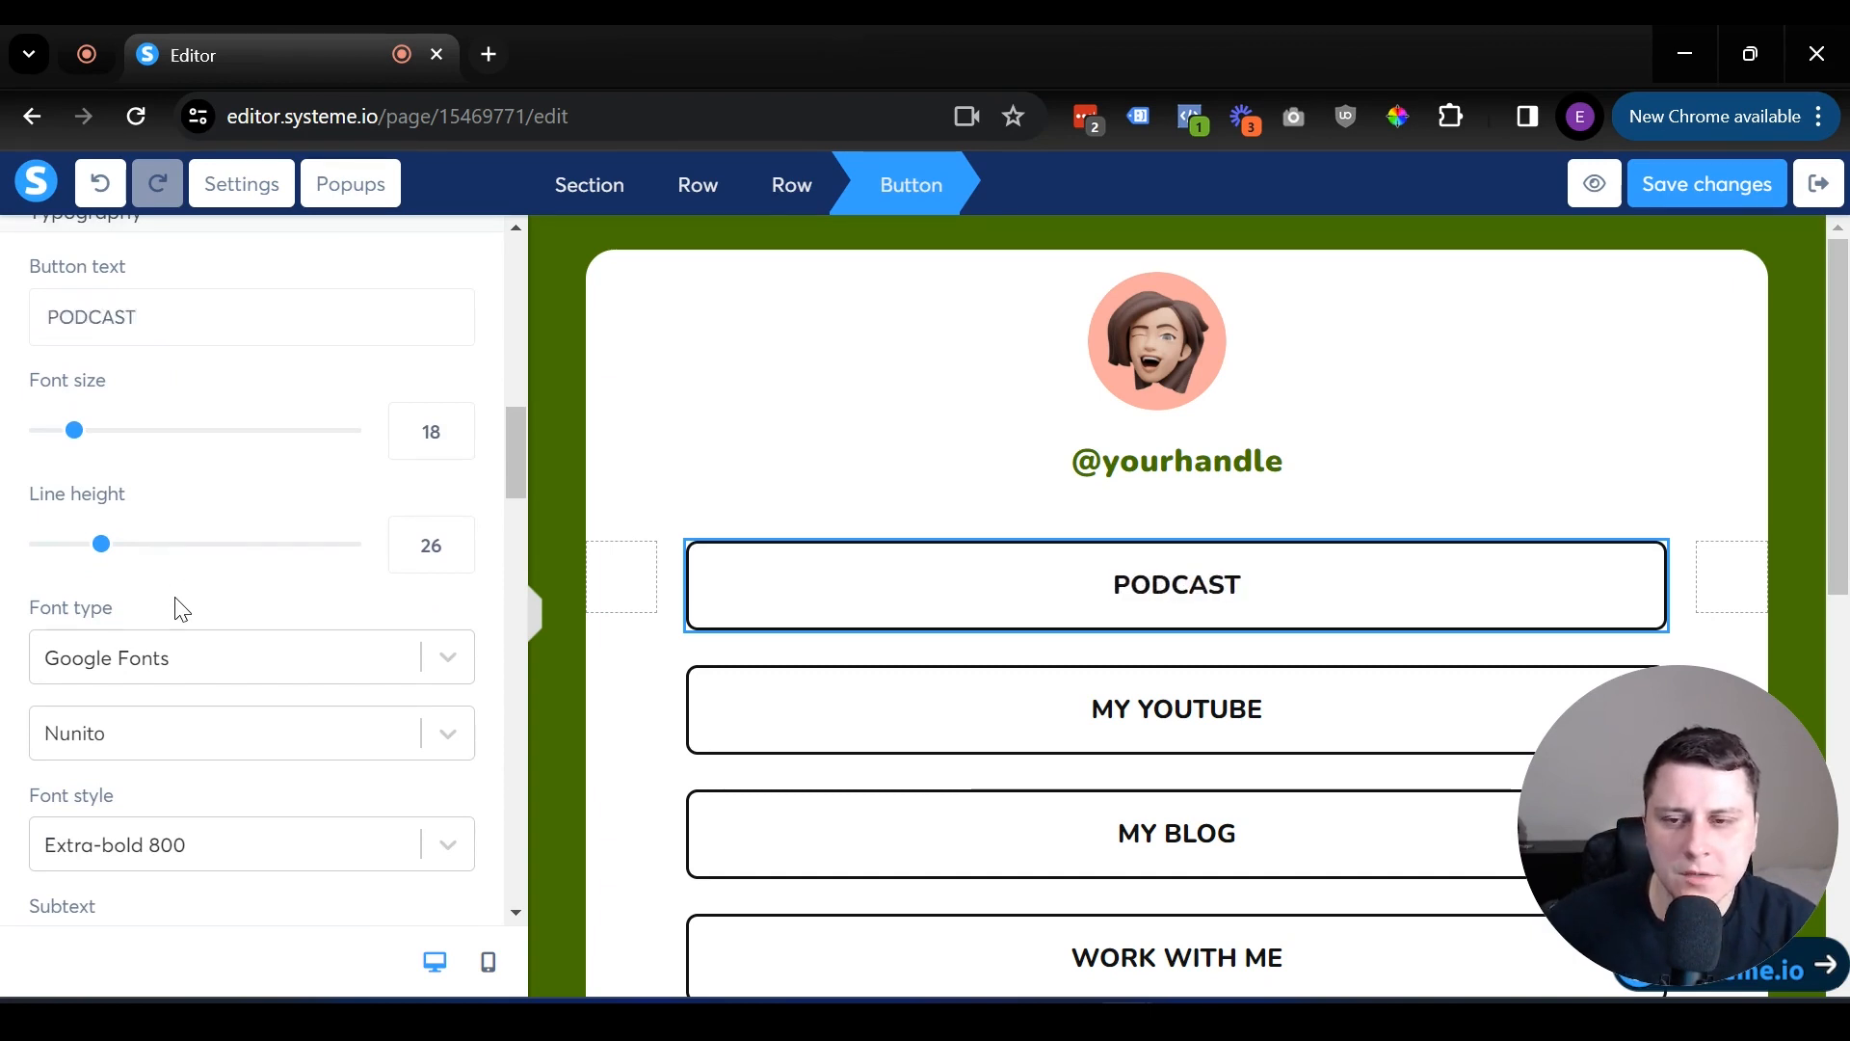
Add the subtext "Check my latest episode" to the "PODCAST" button.
scroll(174, 606, down, 3)
scroll(128, 532, up, 2)
scroll(133, 536, down, 4)
scroll(135, 521, down, 1)
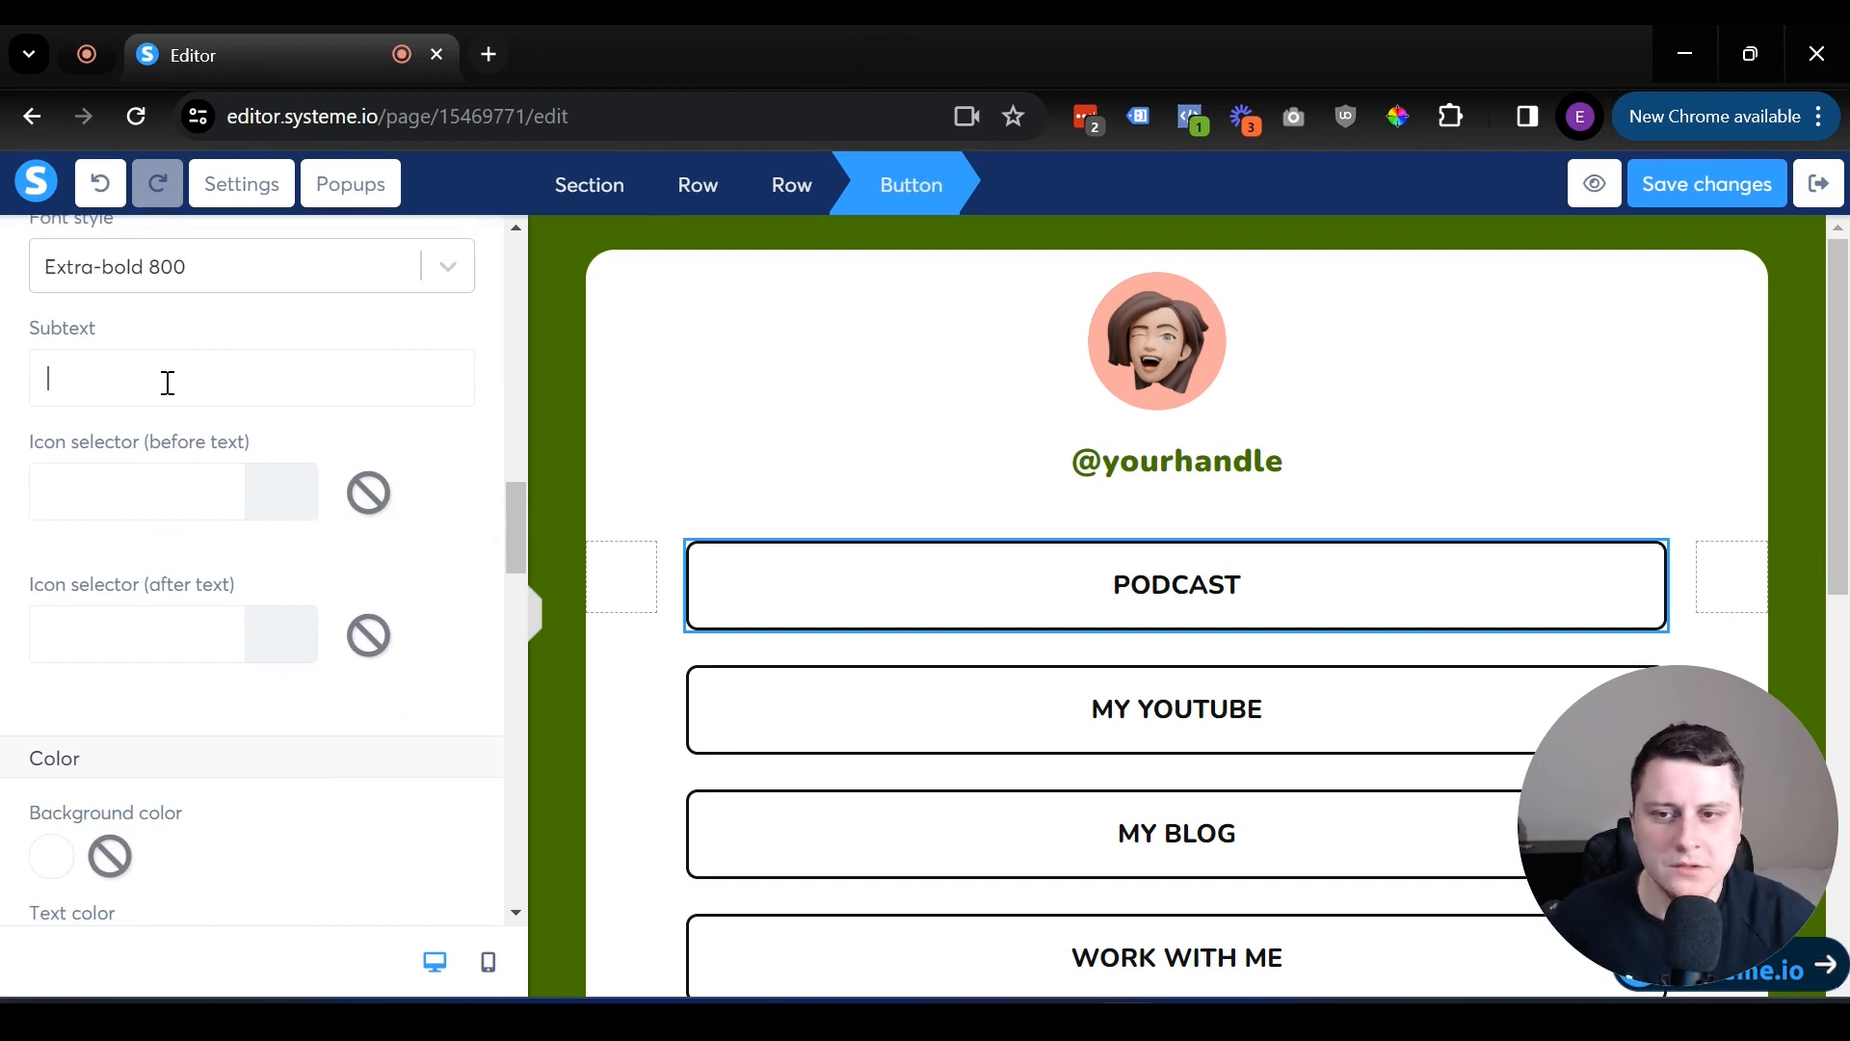
click(168, 382)
text(Check my )
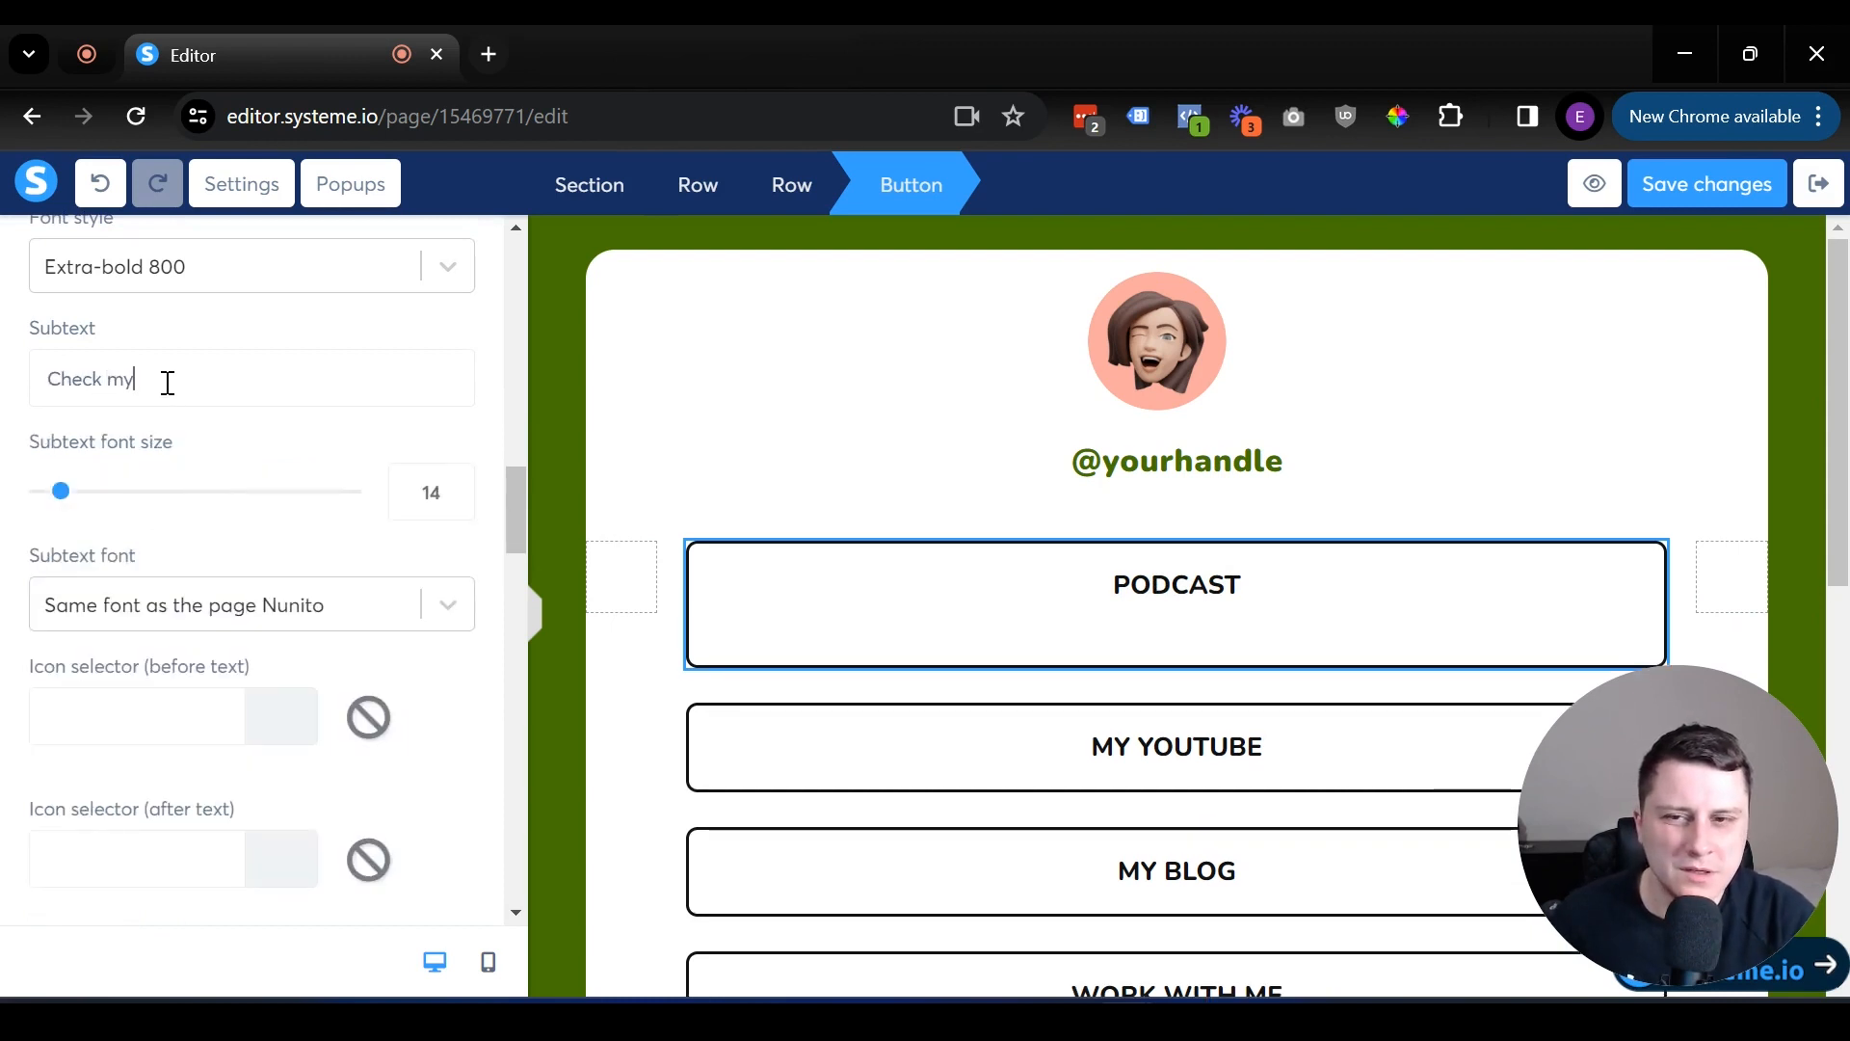
text(latest episode)
Set the subtext color of the "PODCAST" button to black 000000.
scroll(194, 466, up, 10)
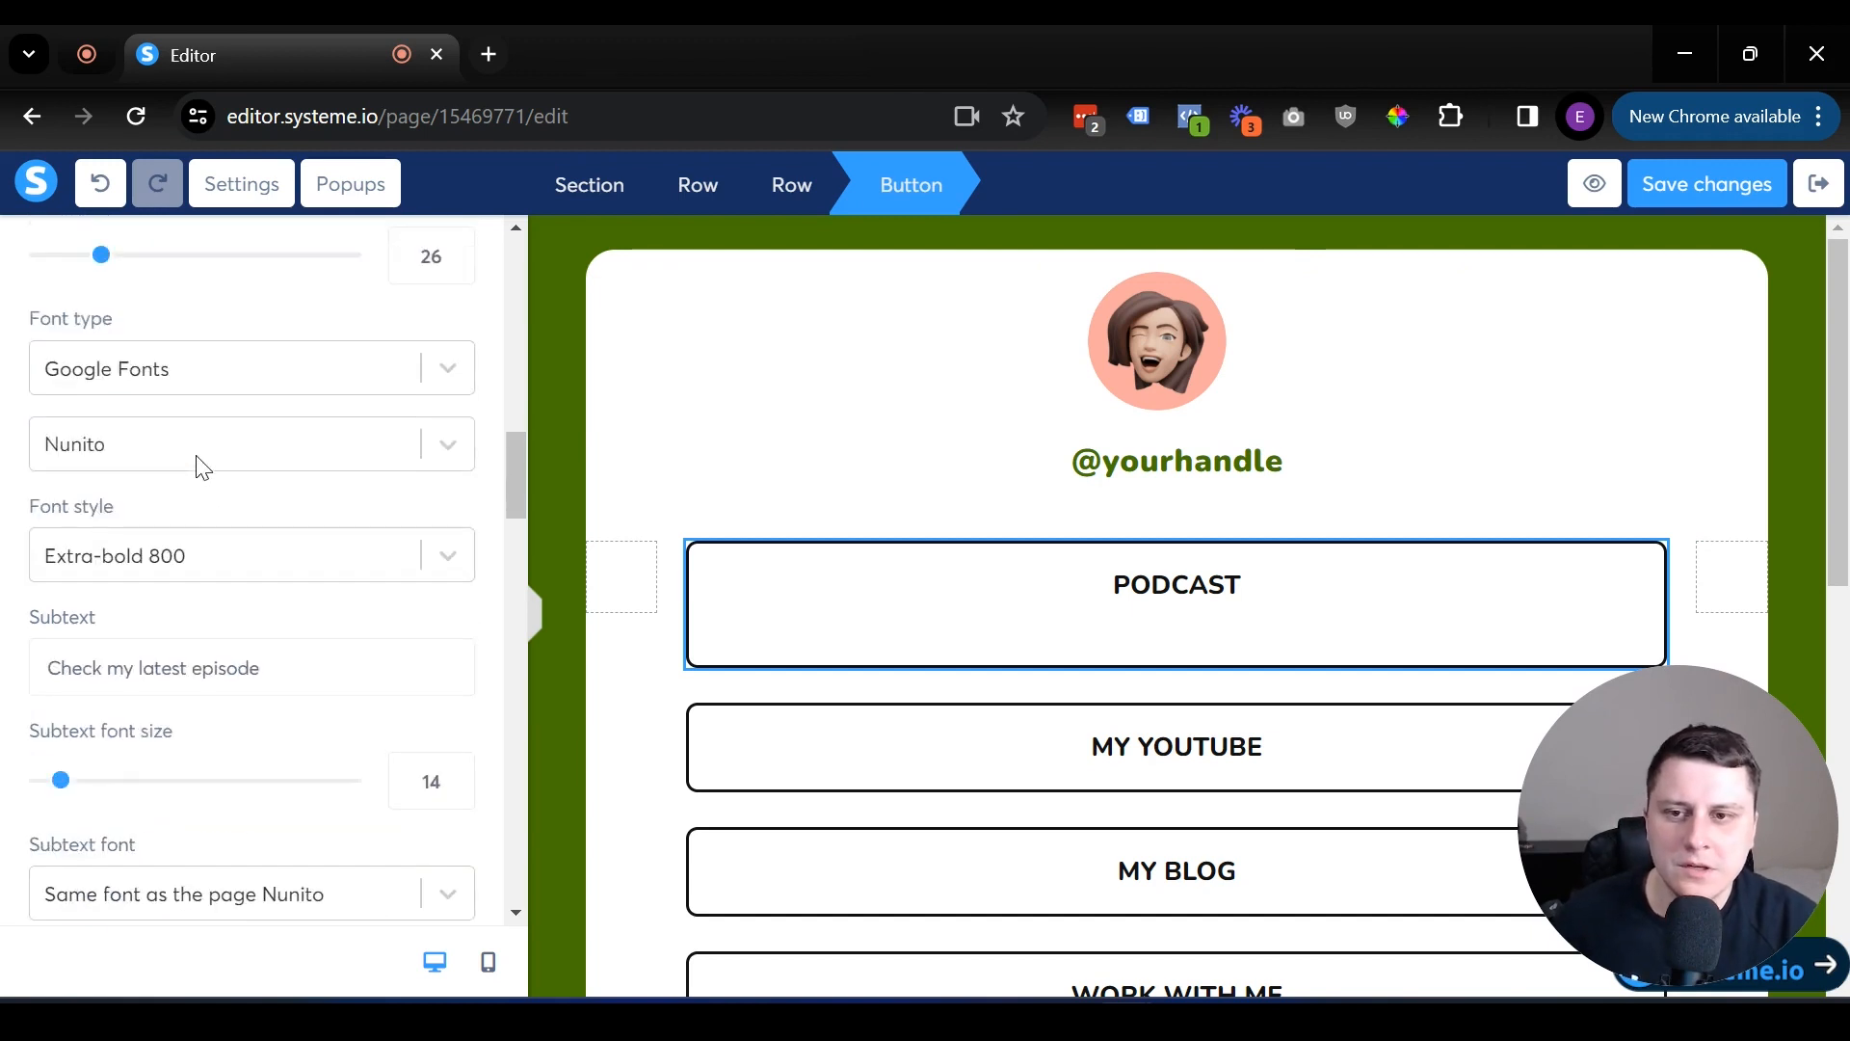
scroll(194, 466, up, 5)
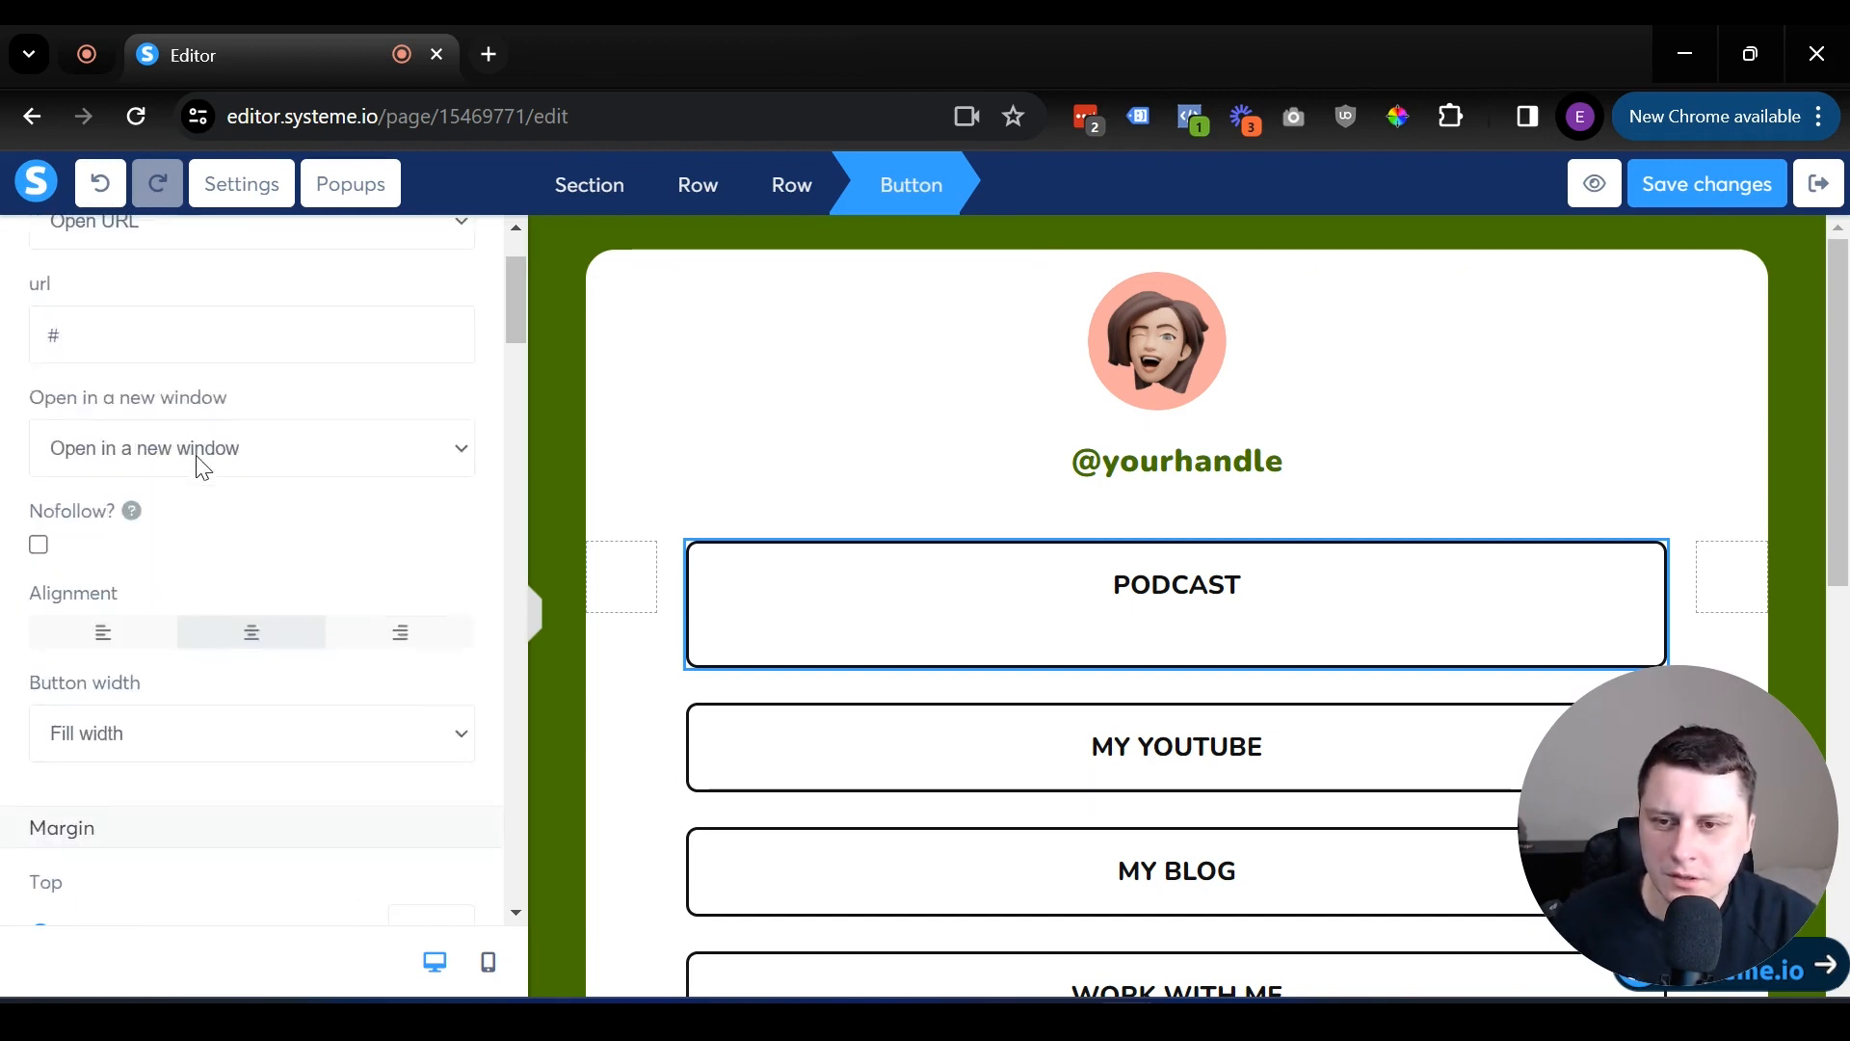
scroll(194, 467, down, 10)
scroll(198, 456, down, 8)
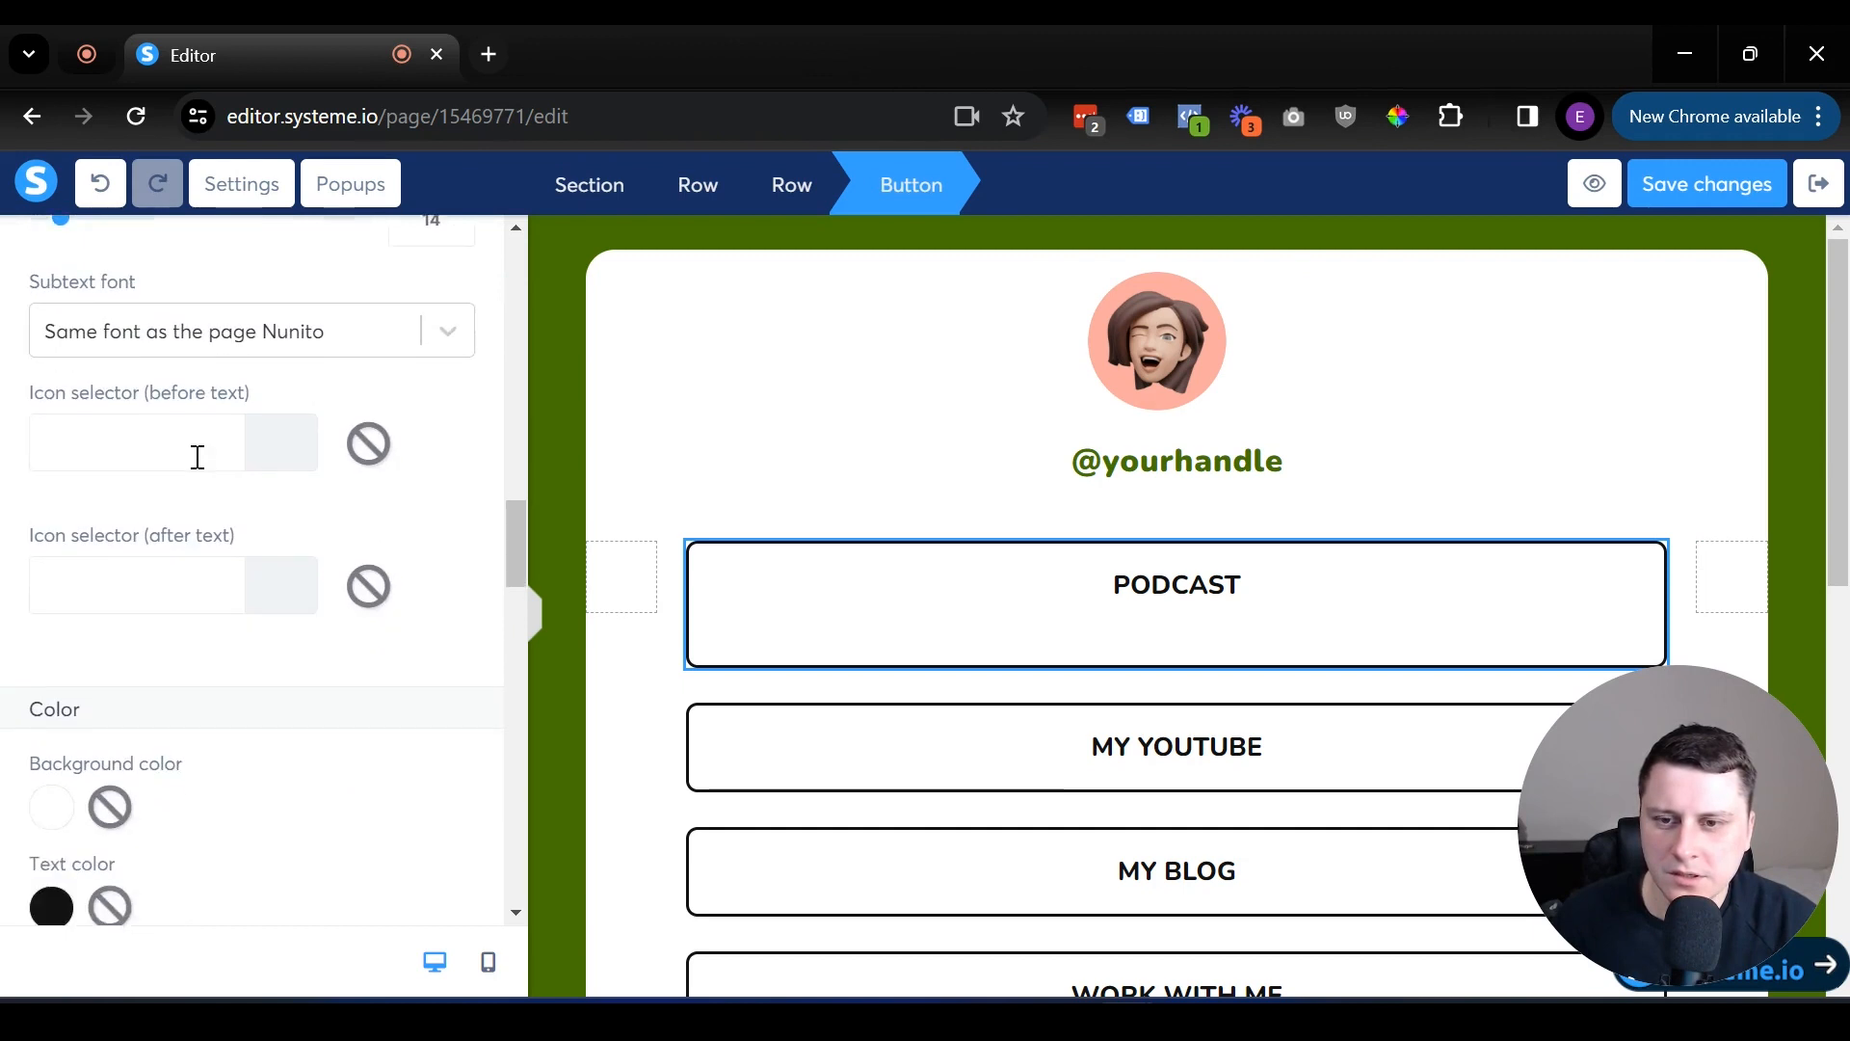
click(56, 708)
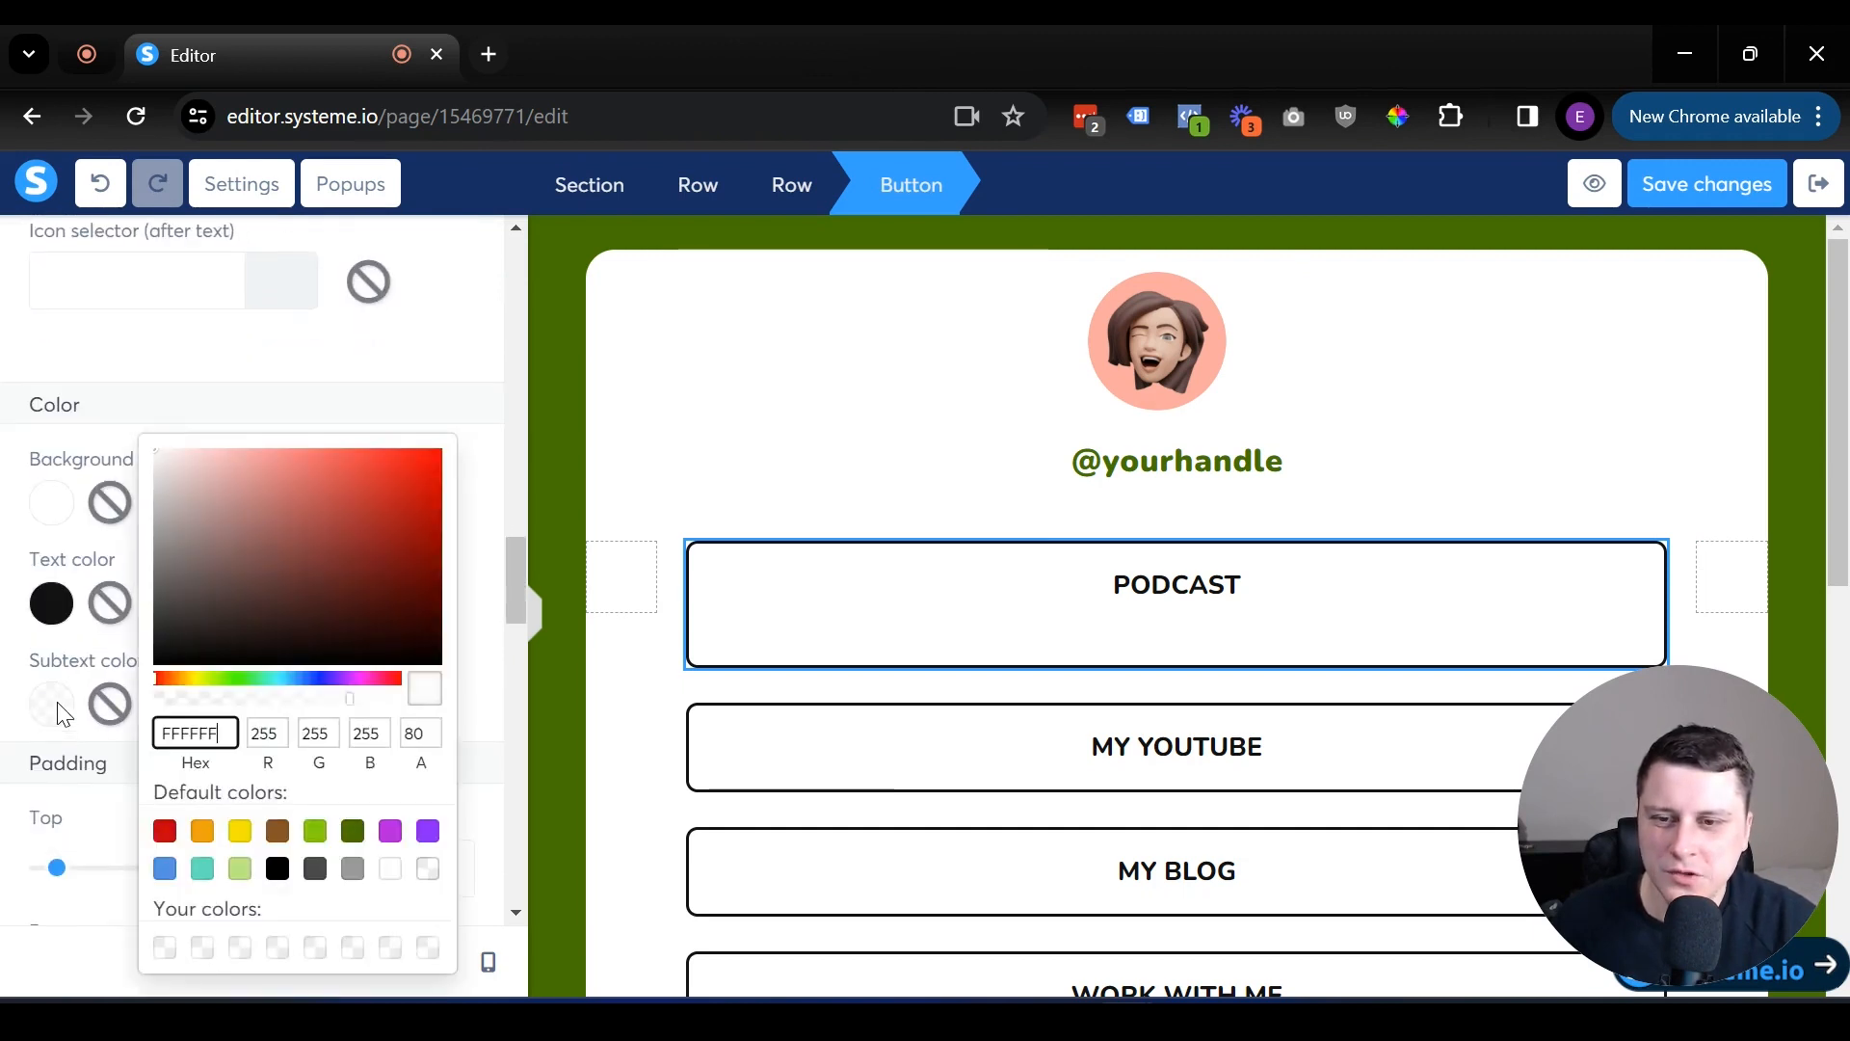
click(276, 873)
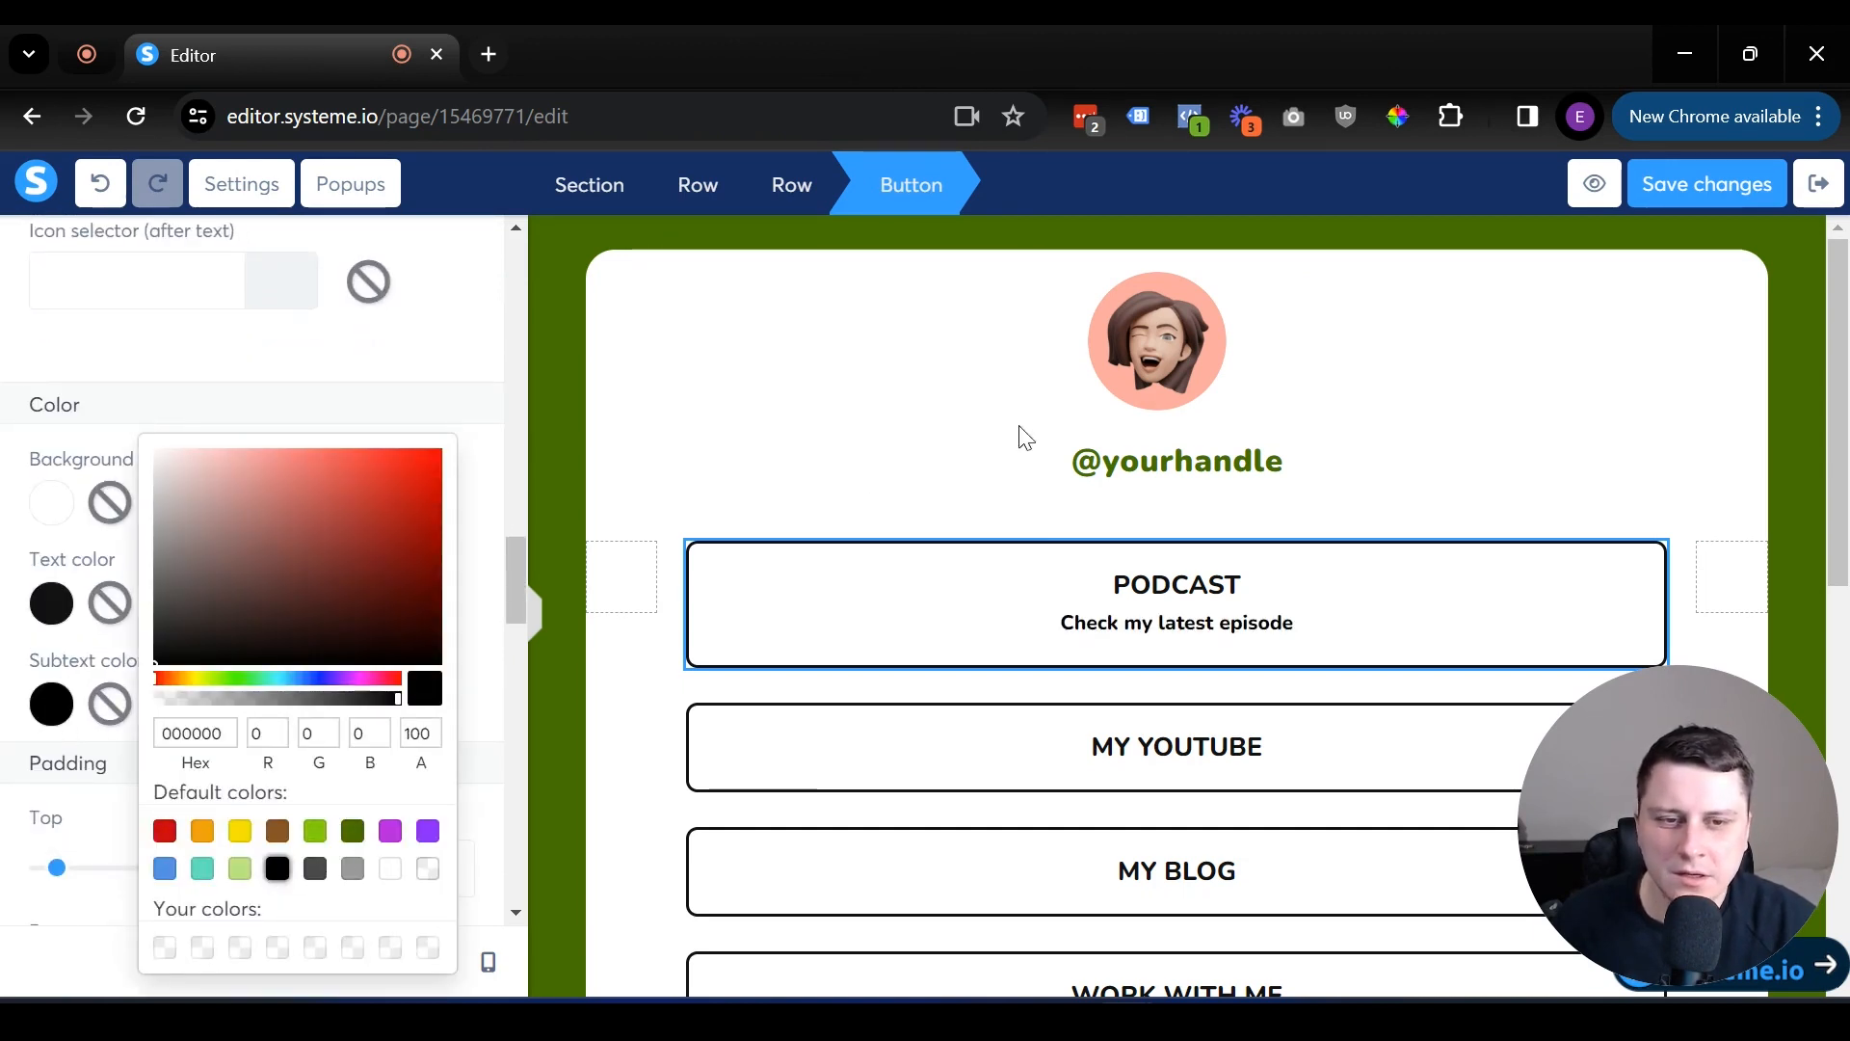
click(1020, 434)
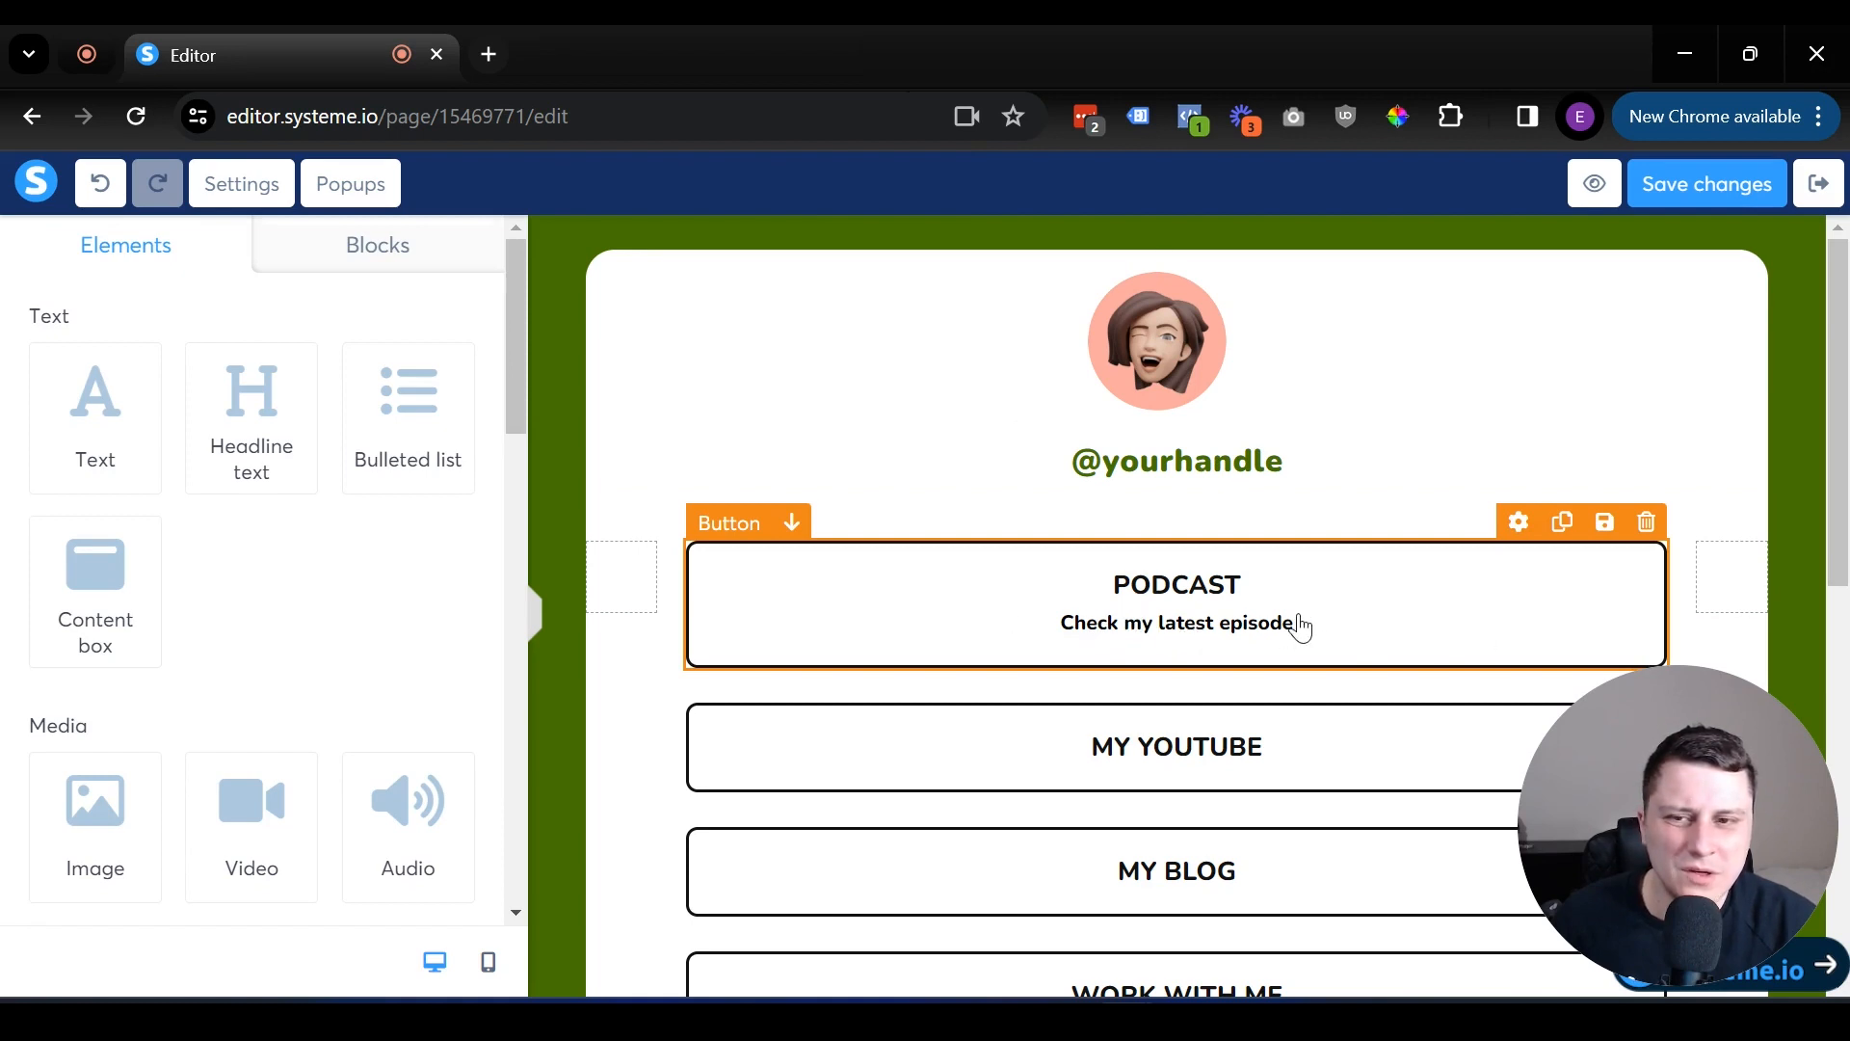
Remove the subtext "Check my latest episode" from the "PODCAST" button.
click(1304, 625)
scroll(284, 667, down, 10)
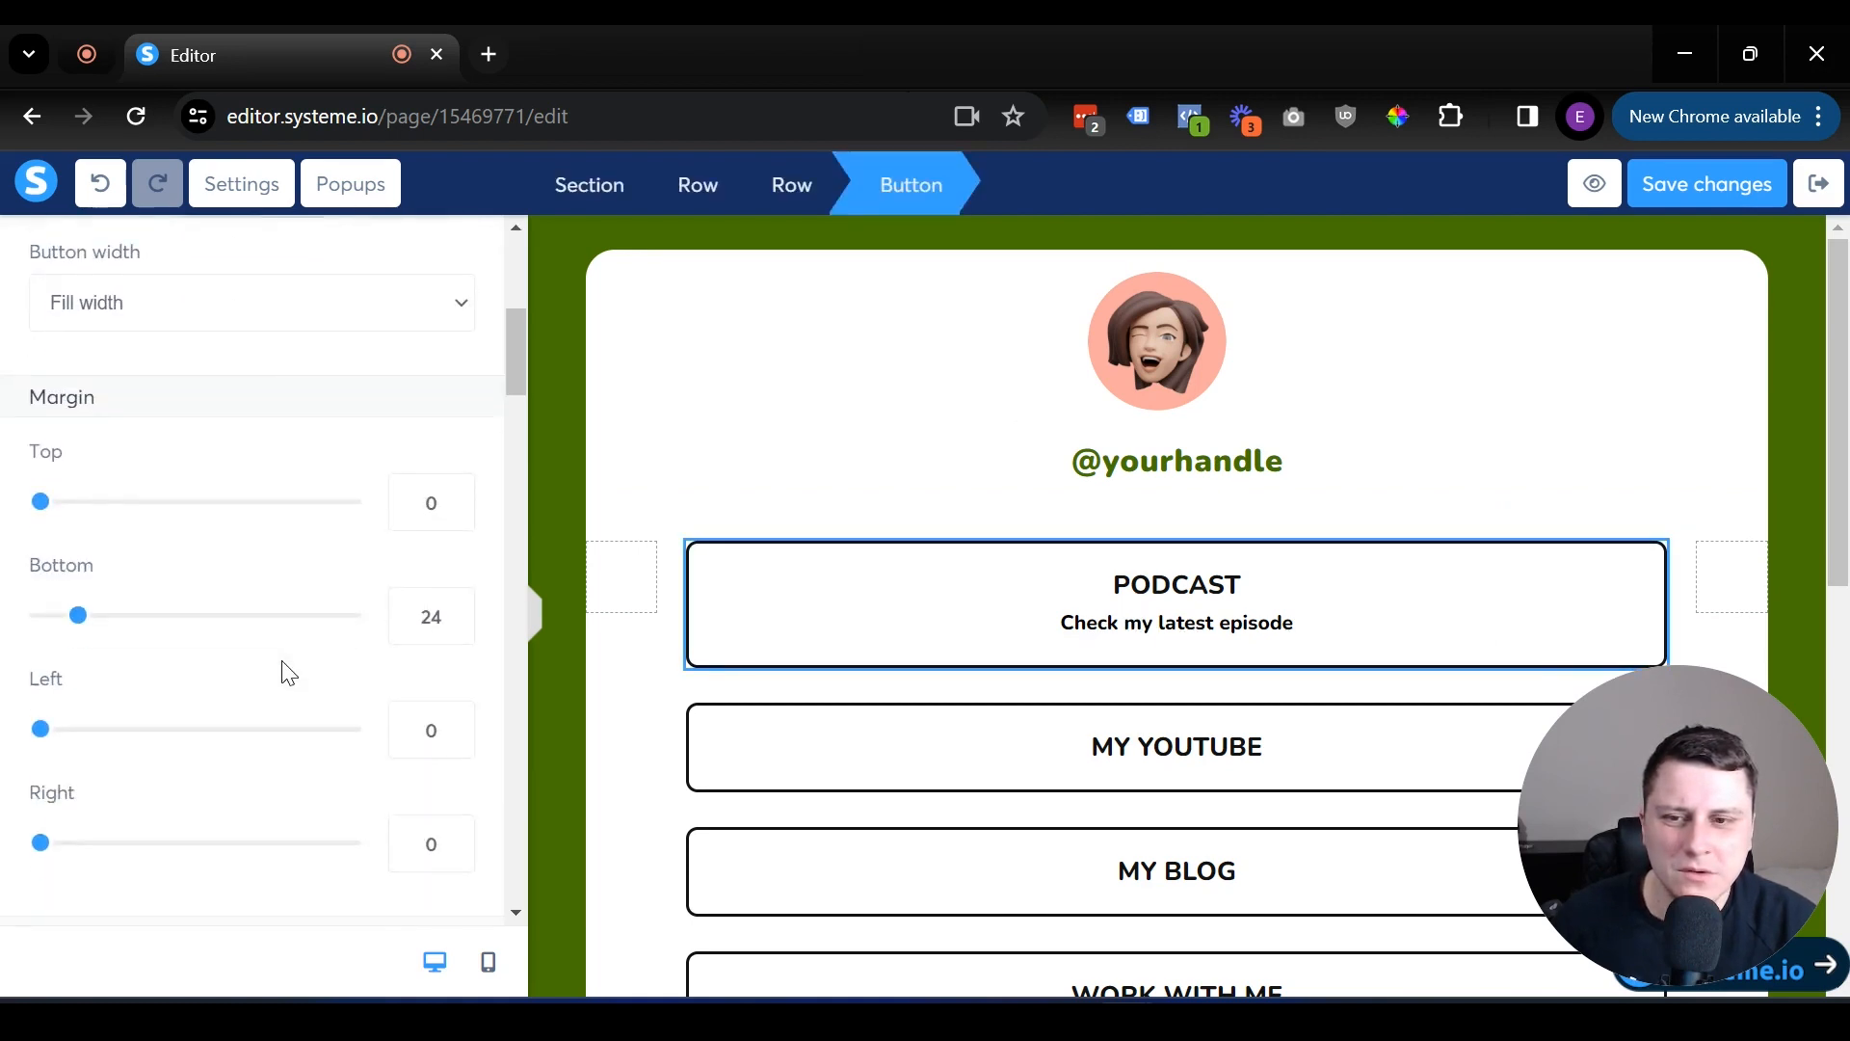
scroll(284, 667, down, 9)
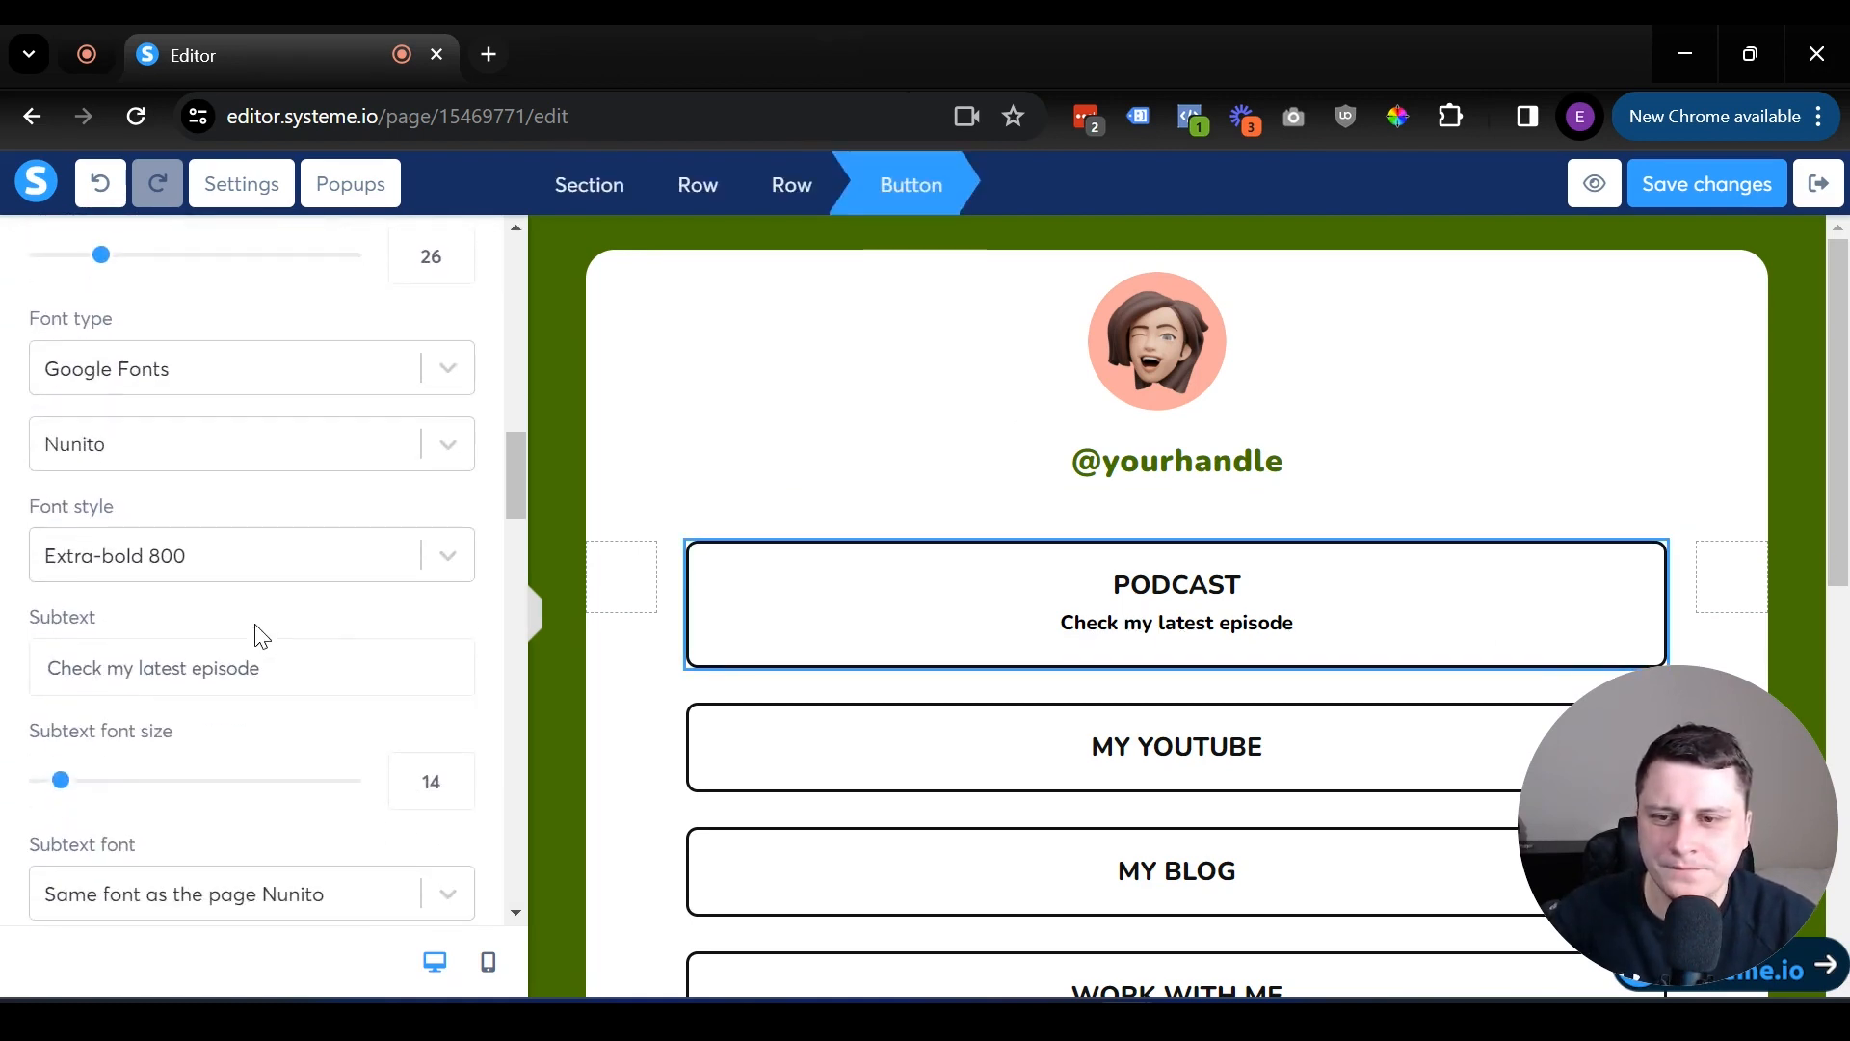
drag(256, 379, 44, 378)
key(BackSpace)
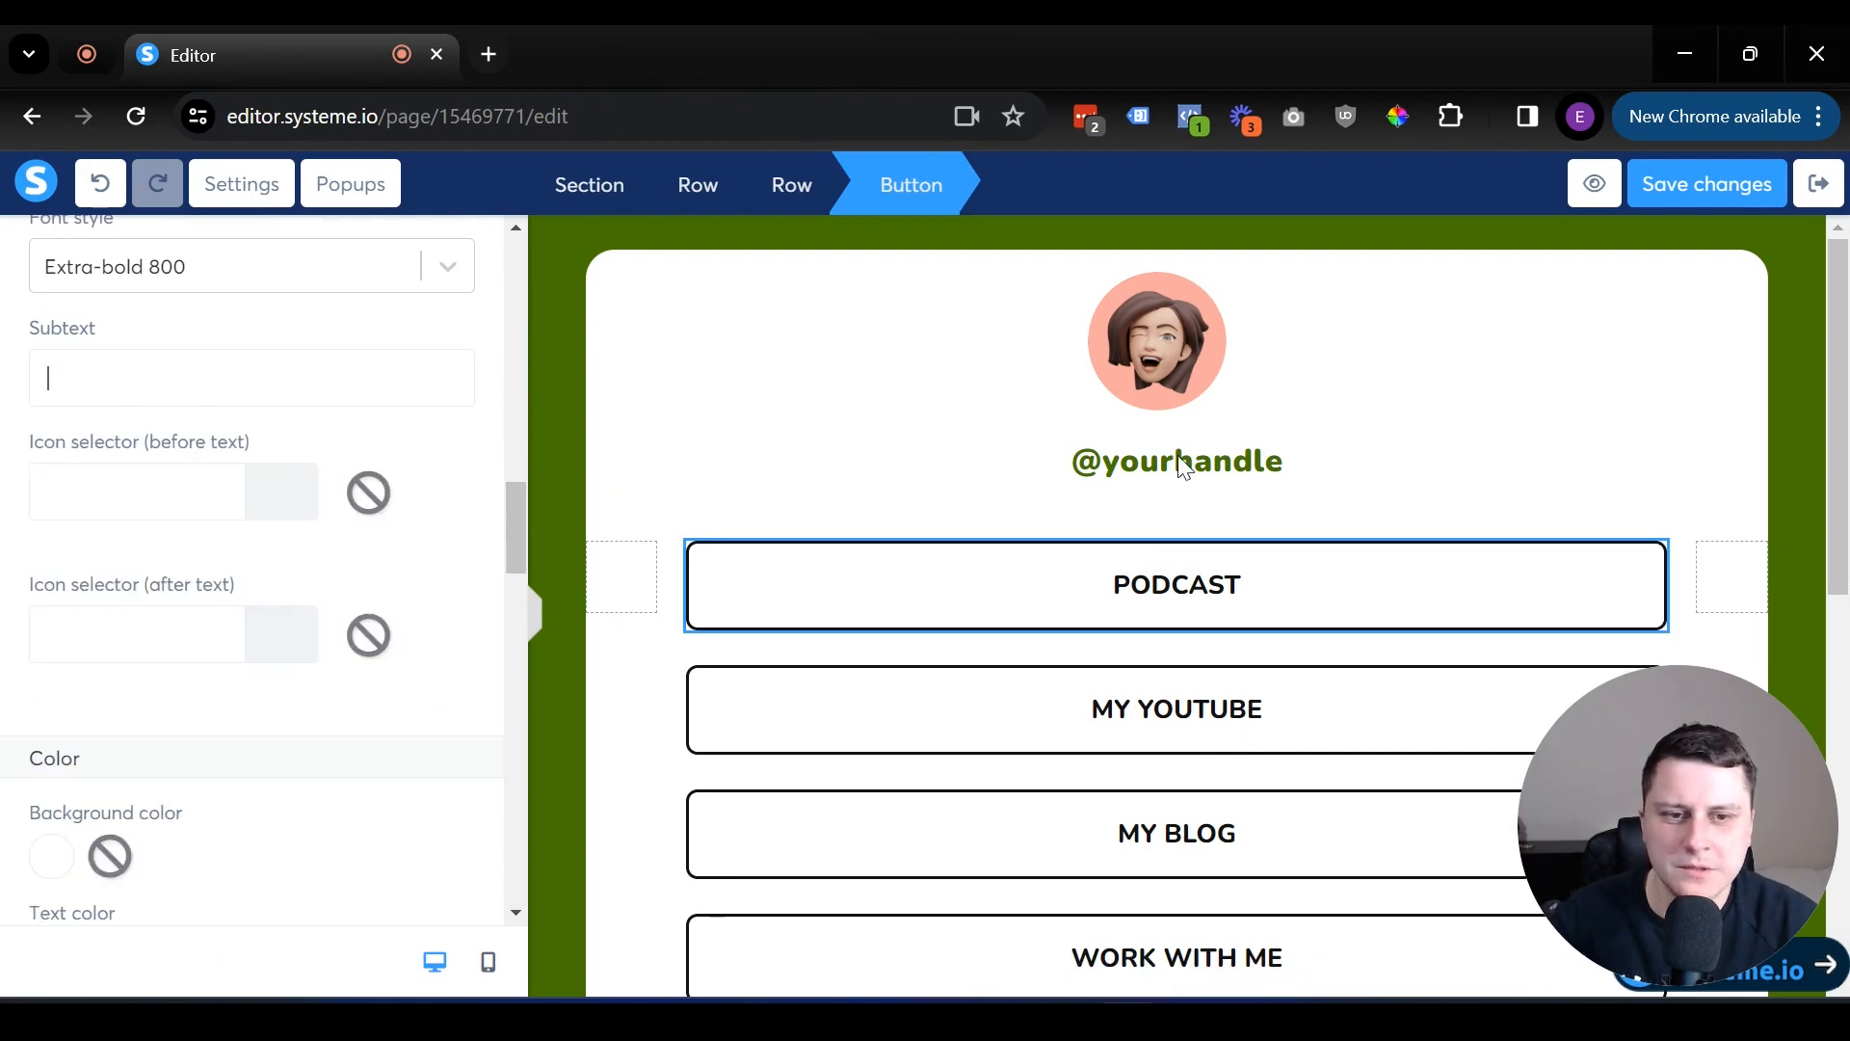
click(1121, 501)
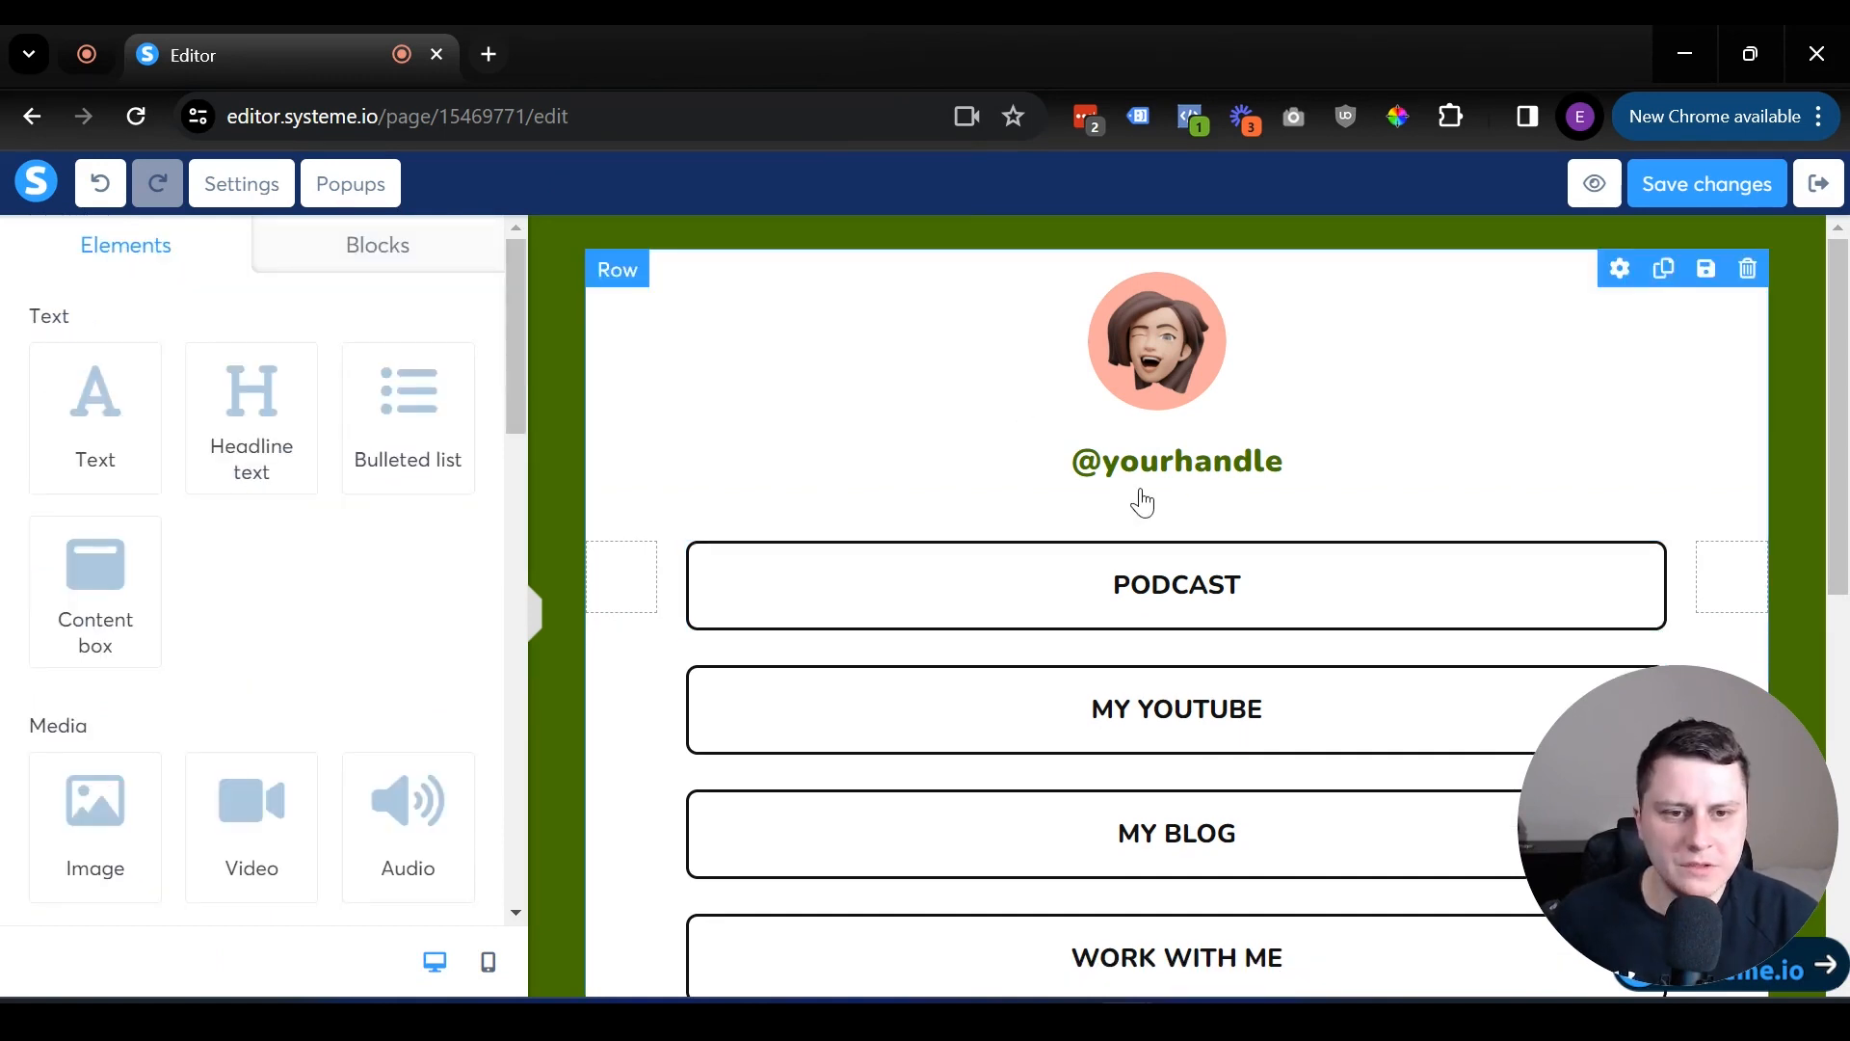
Set the background color of the "PODCAST" button to solid black 000000.
scroll(1147, 501, down, 5)
scroll(1243, 722, up, 5)
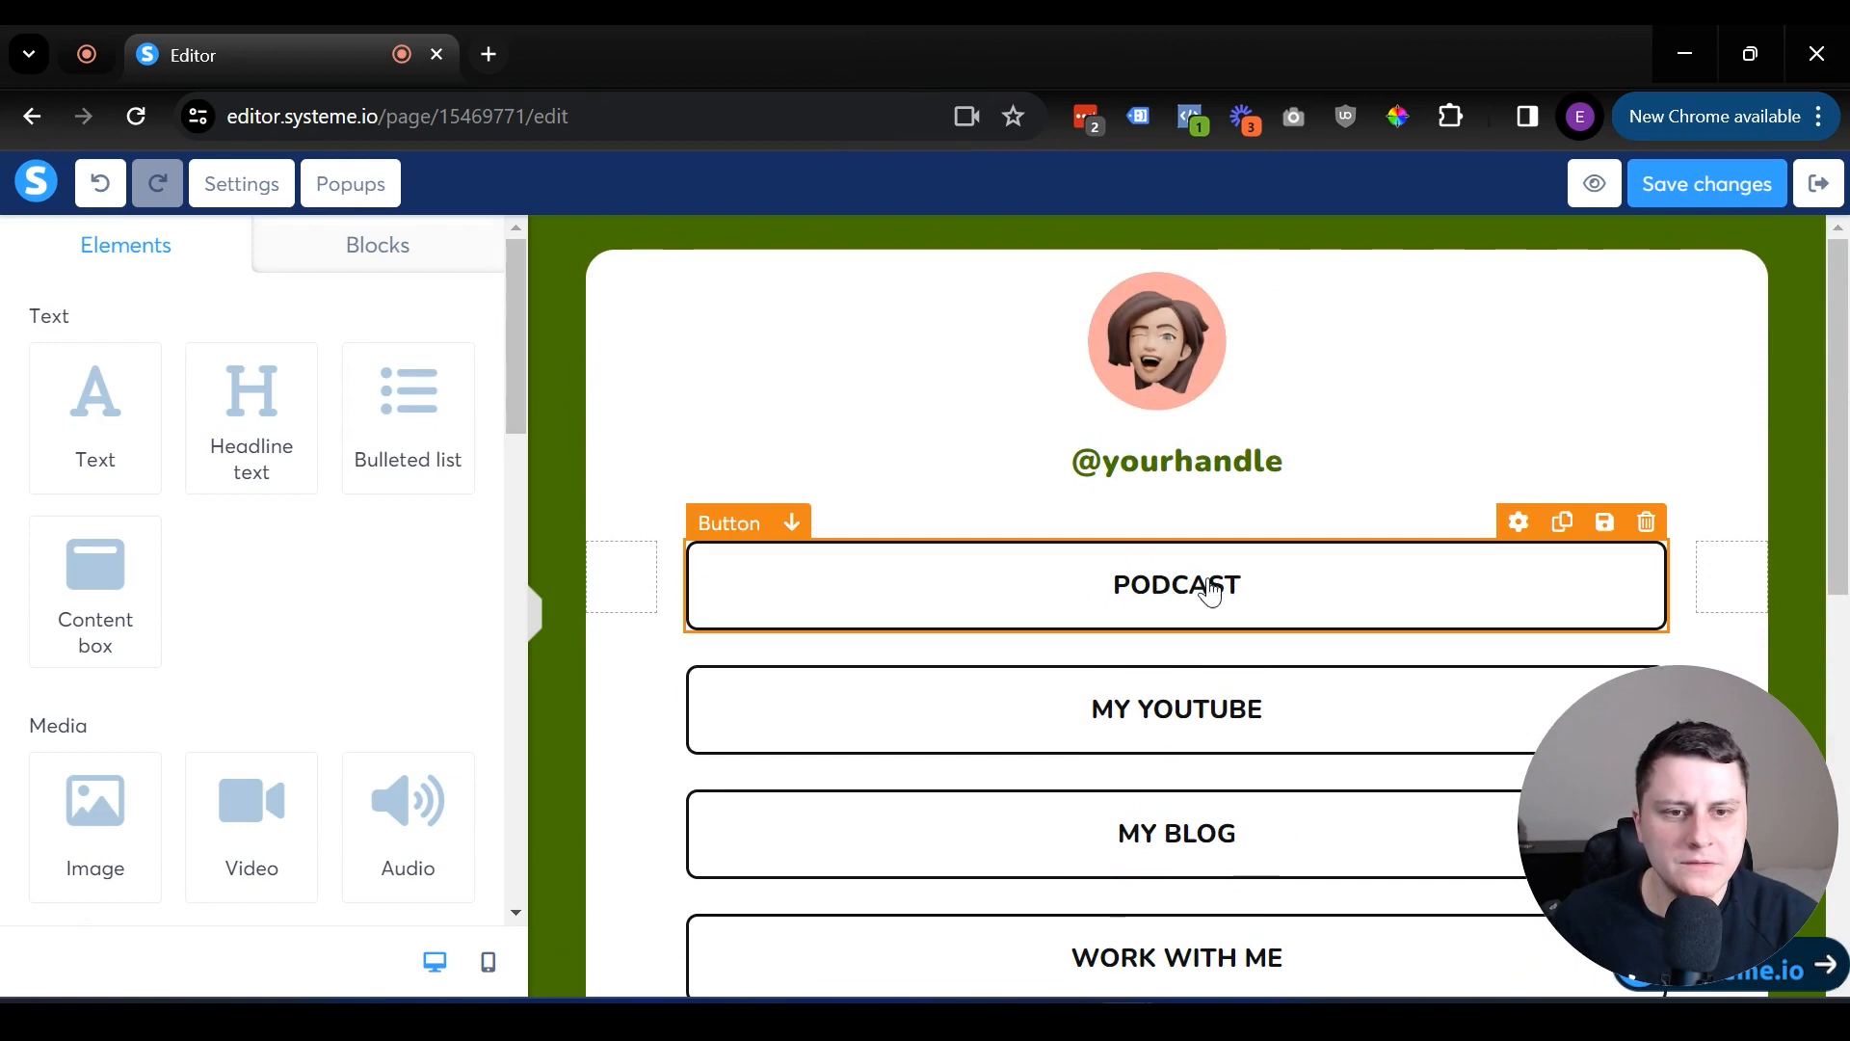
click(995, 595)
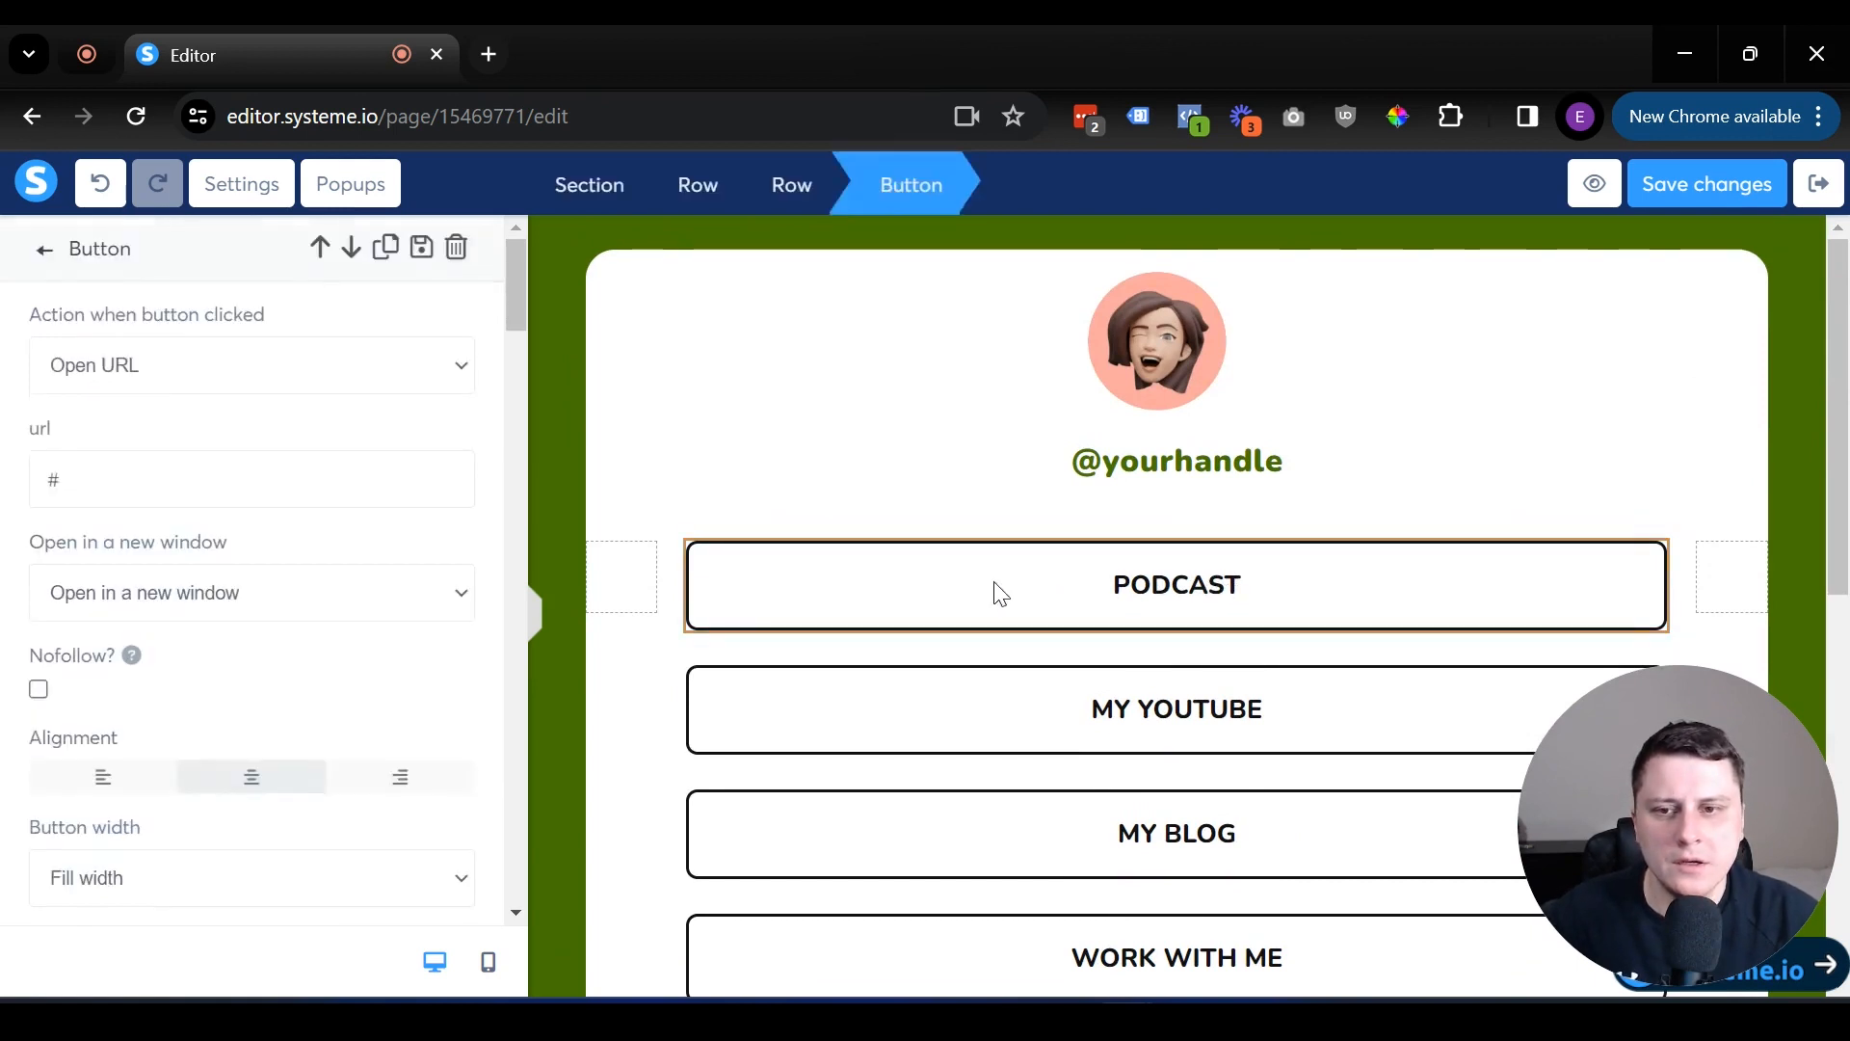
scroll(221, 463, down, 15)
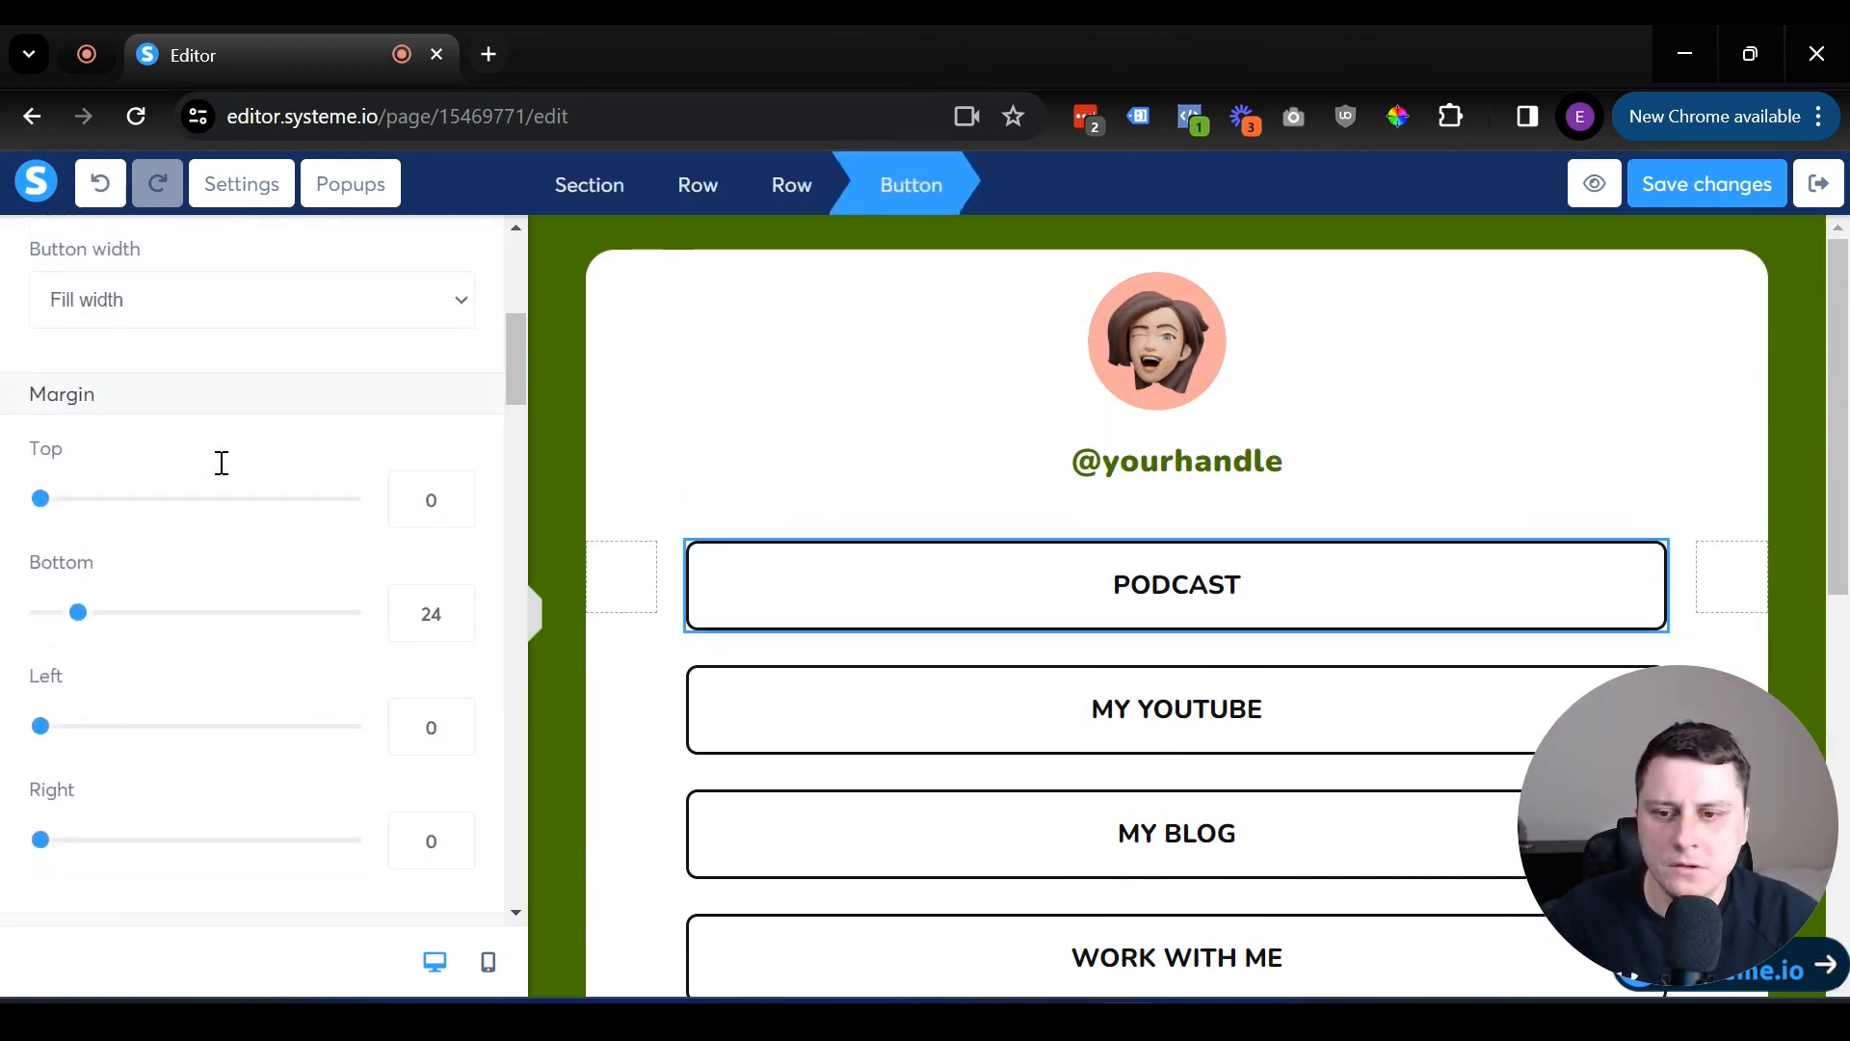
scroll(221, 463, down, 9)
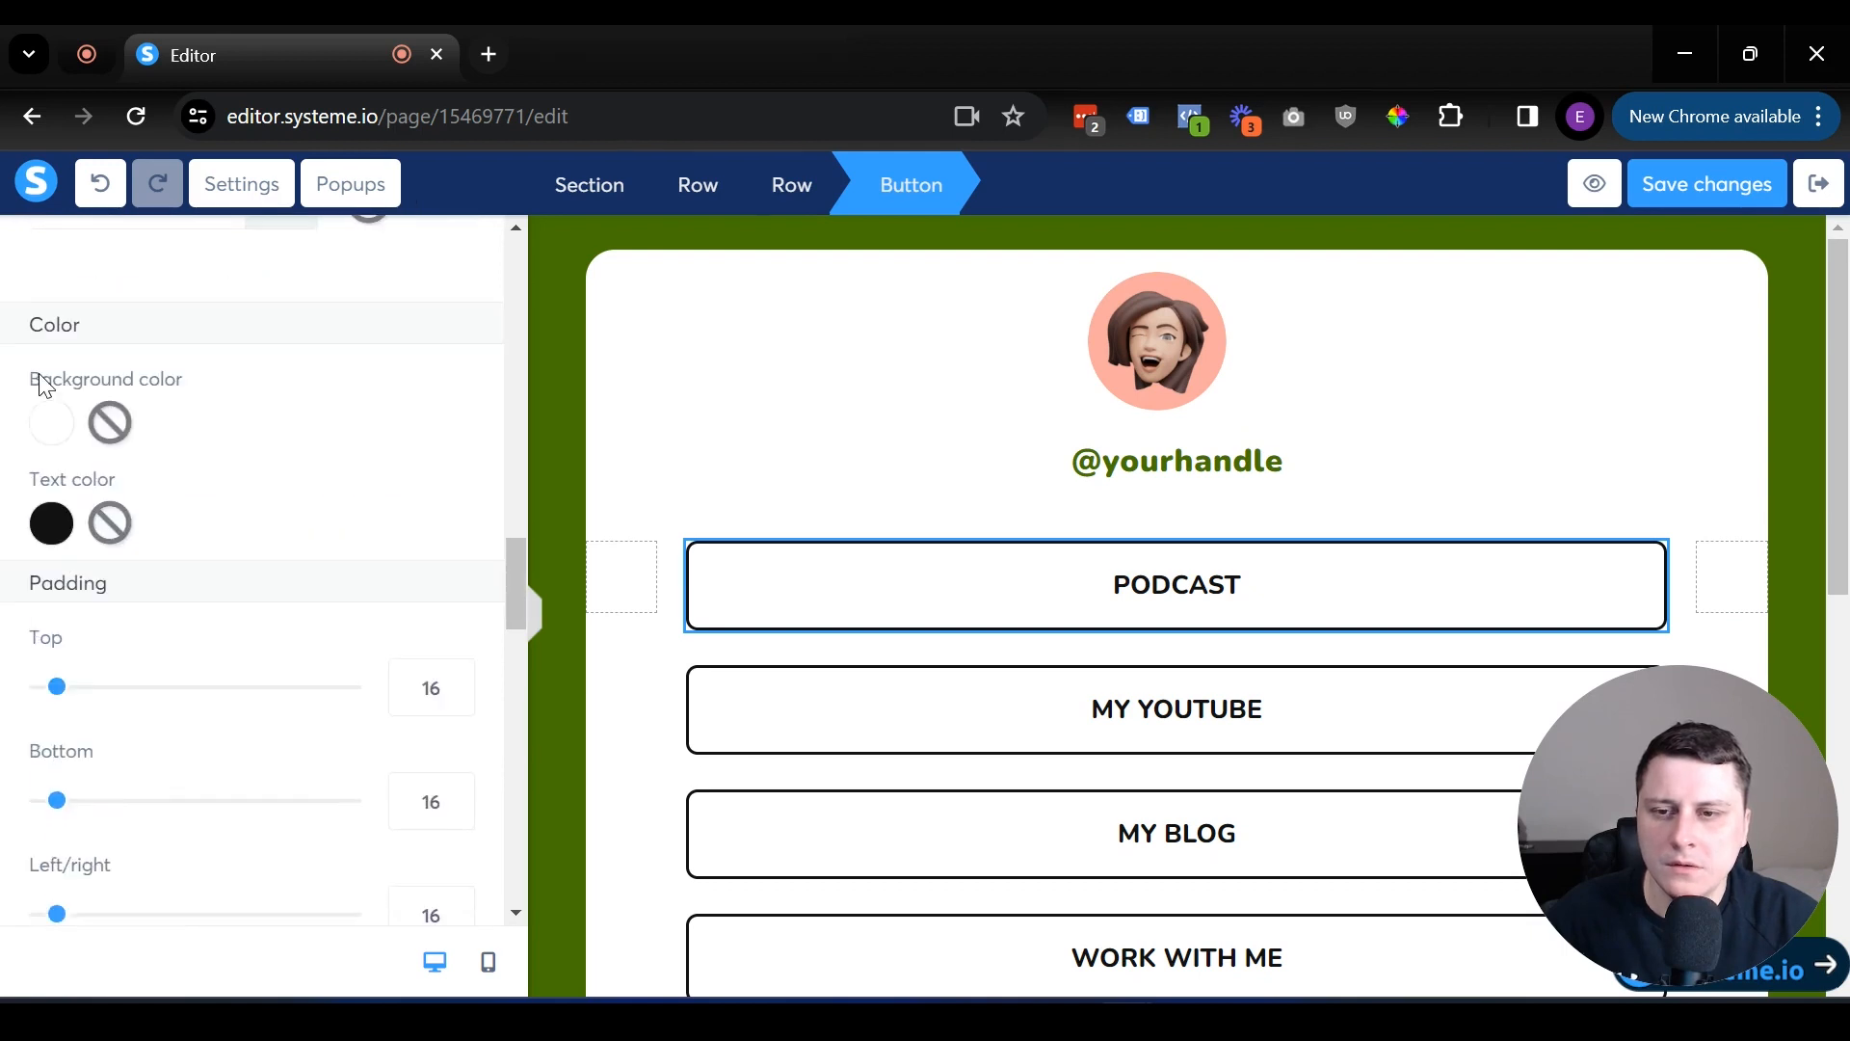
click(53, 438)
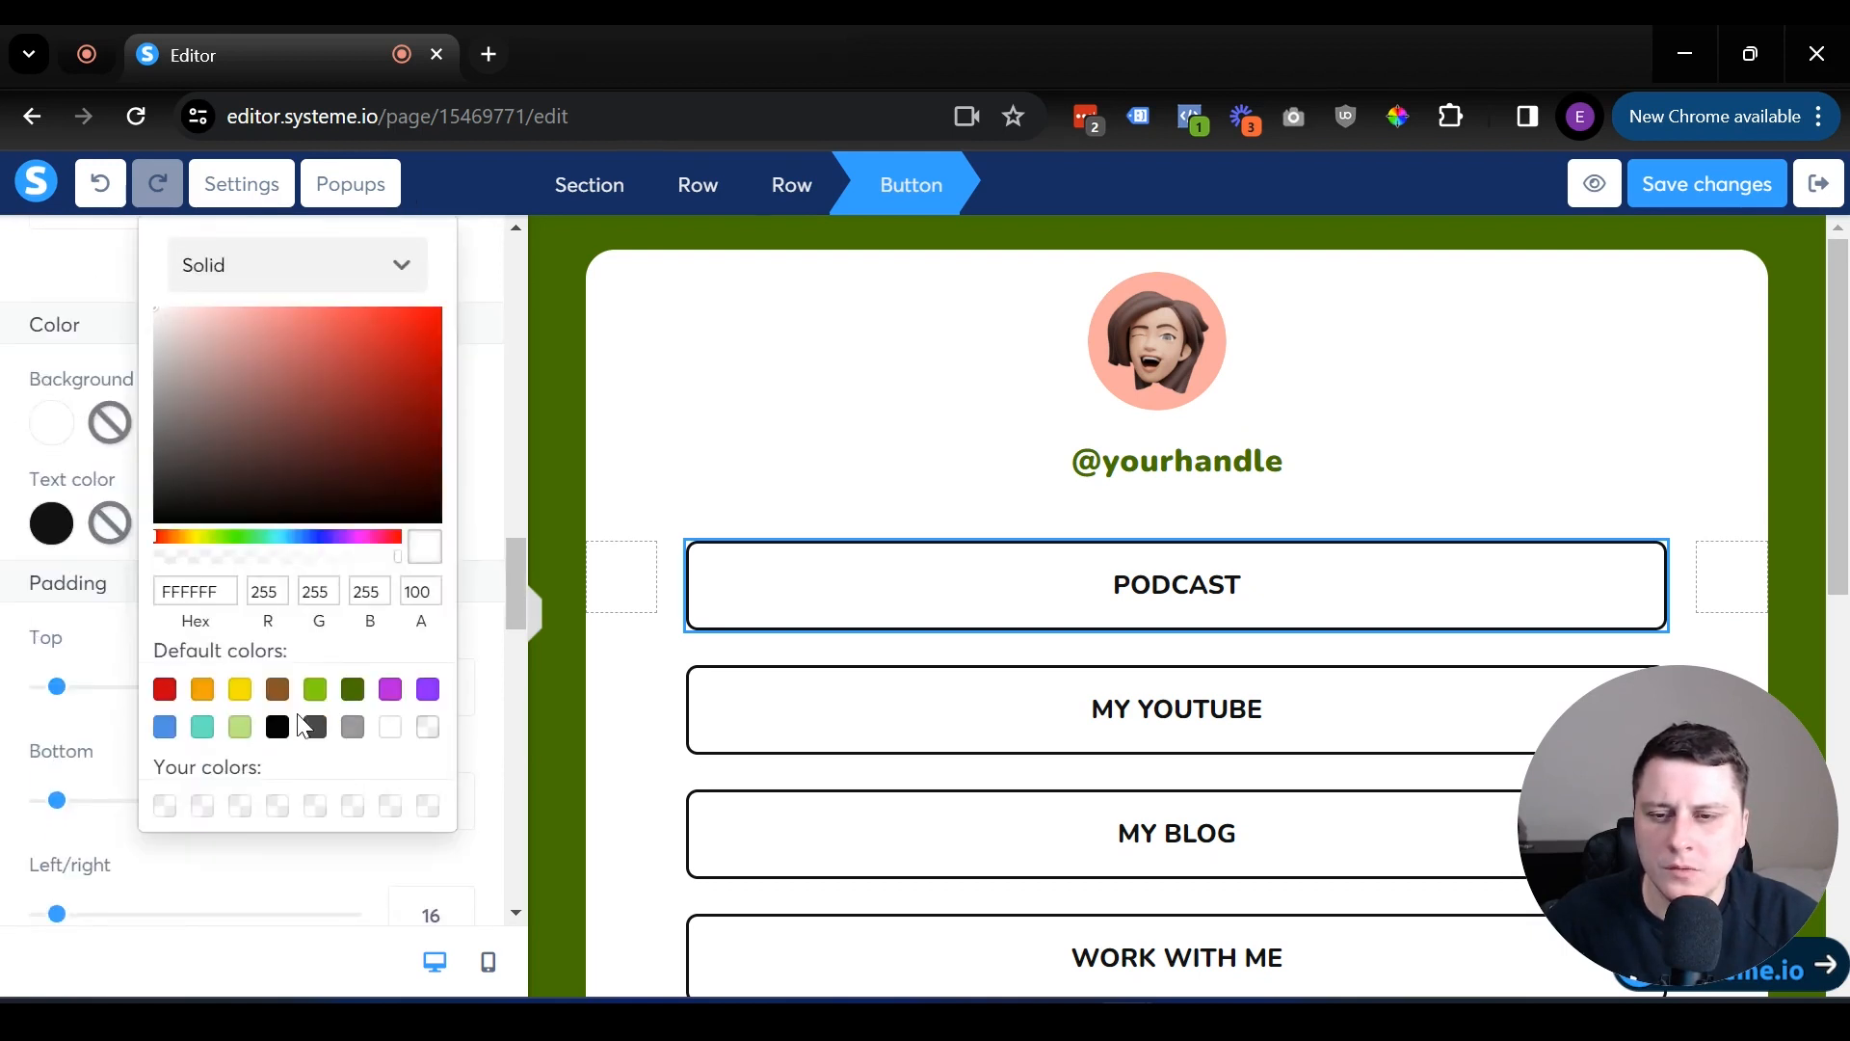
click(278, 730)
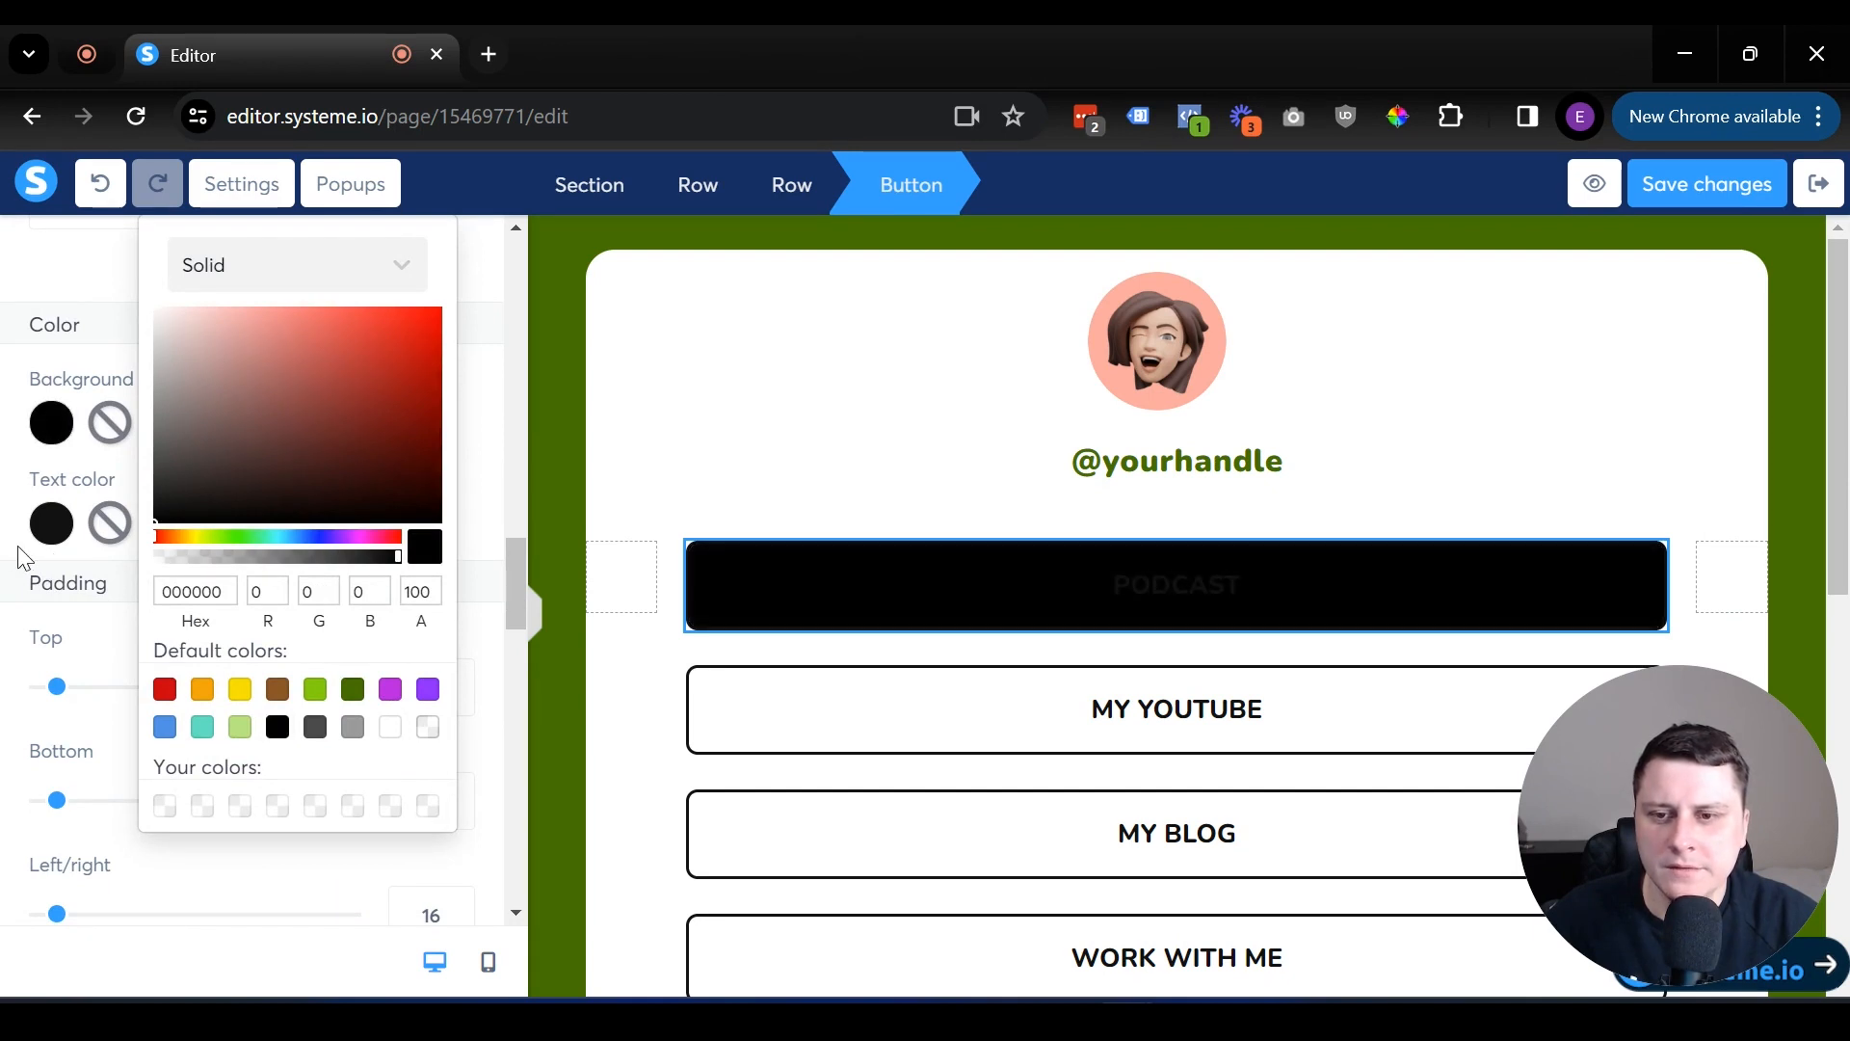
Set the text color of the "PODCAST" button to white.
click(52, 533)
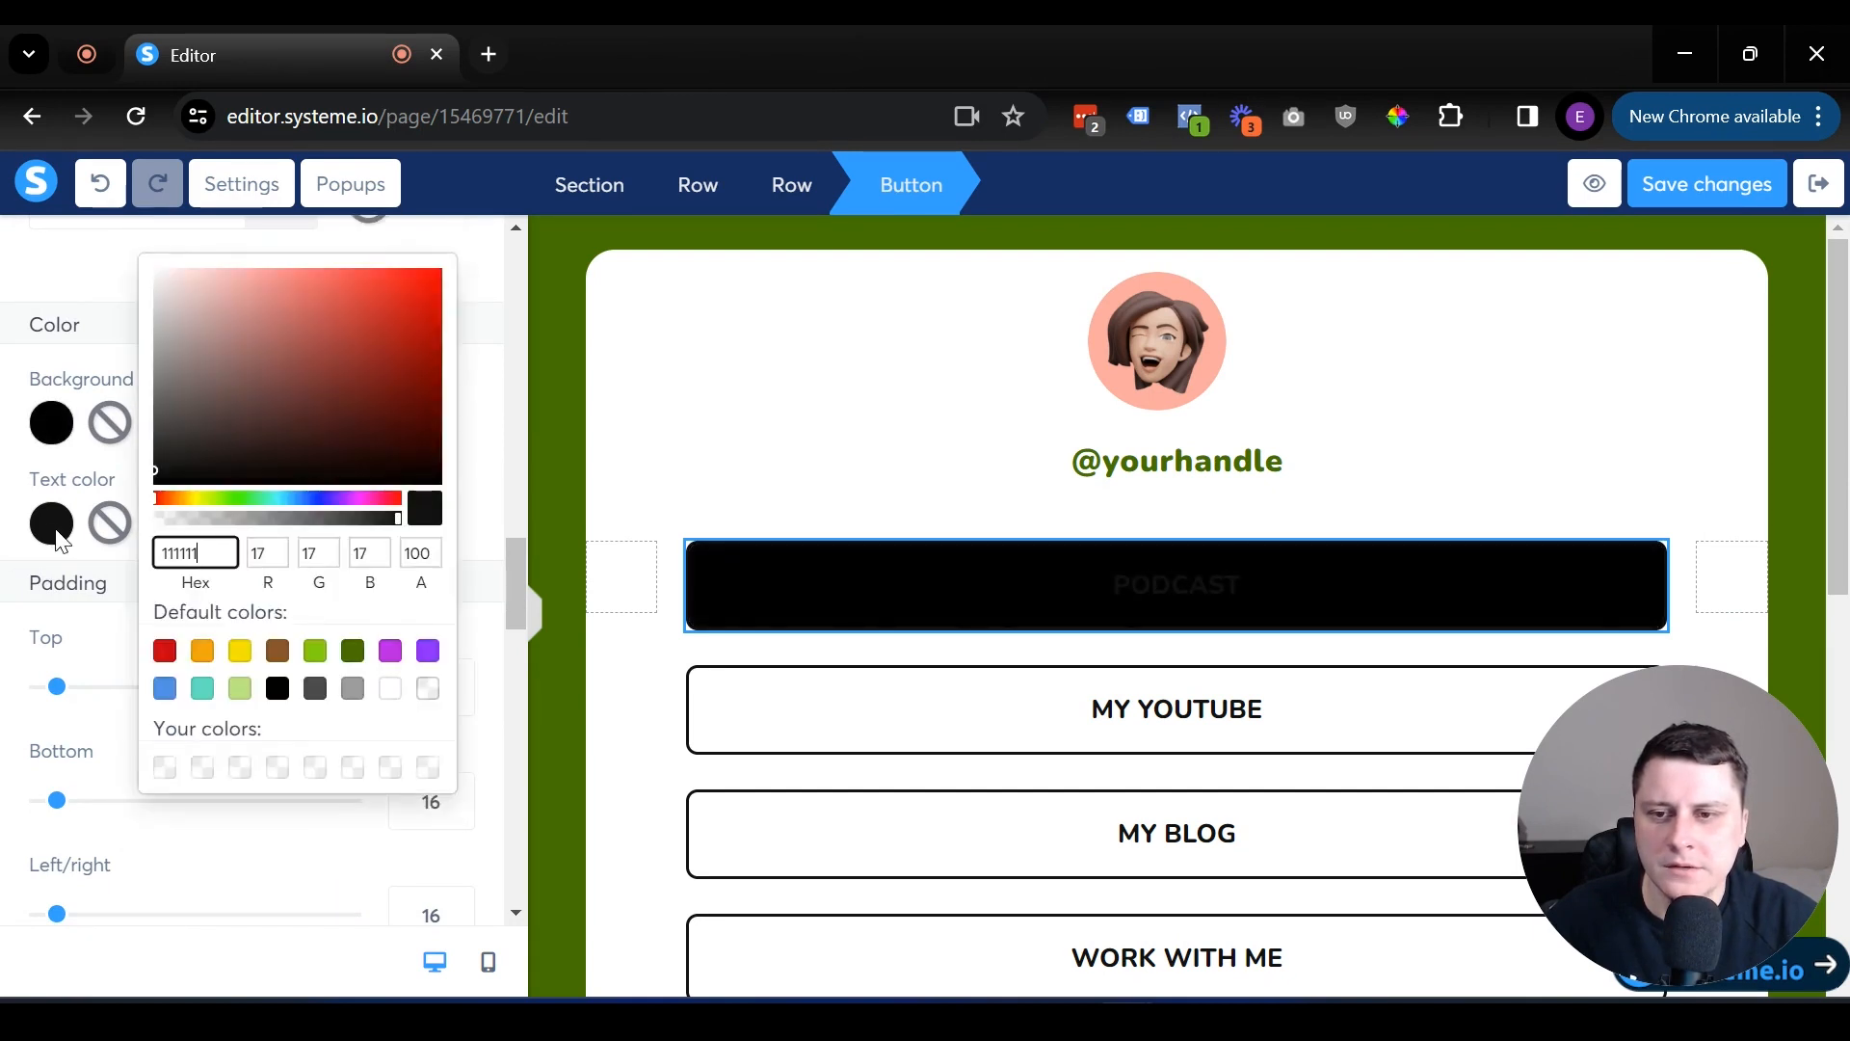
click(389, 688)
click(743, 545)
scroll(1329, 679, down, 3)
scroll(1330, 679, up, 3)
click(1156, 578)
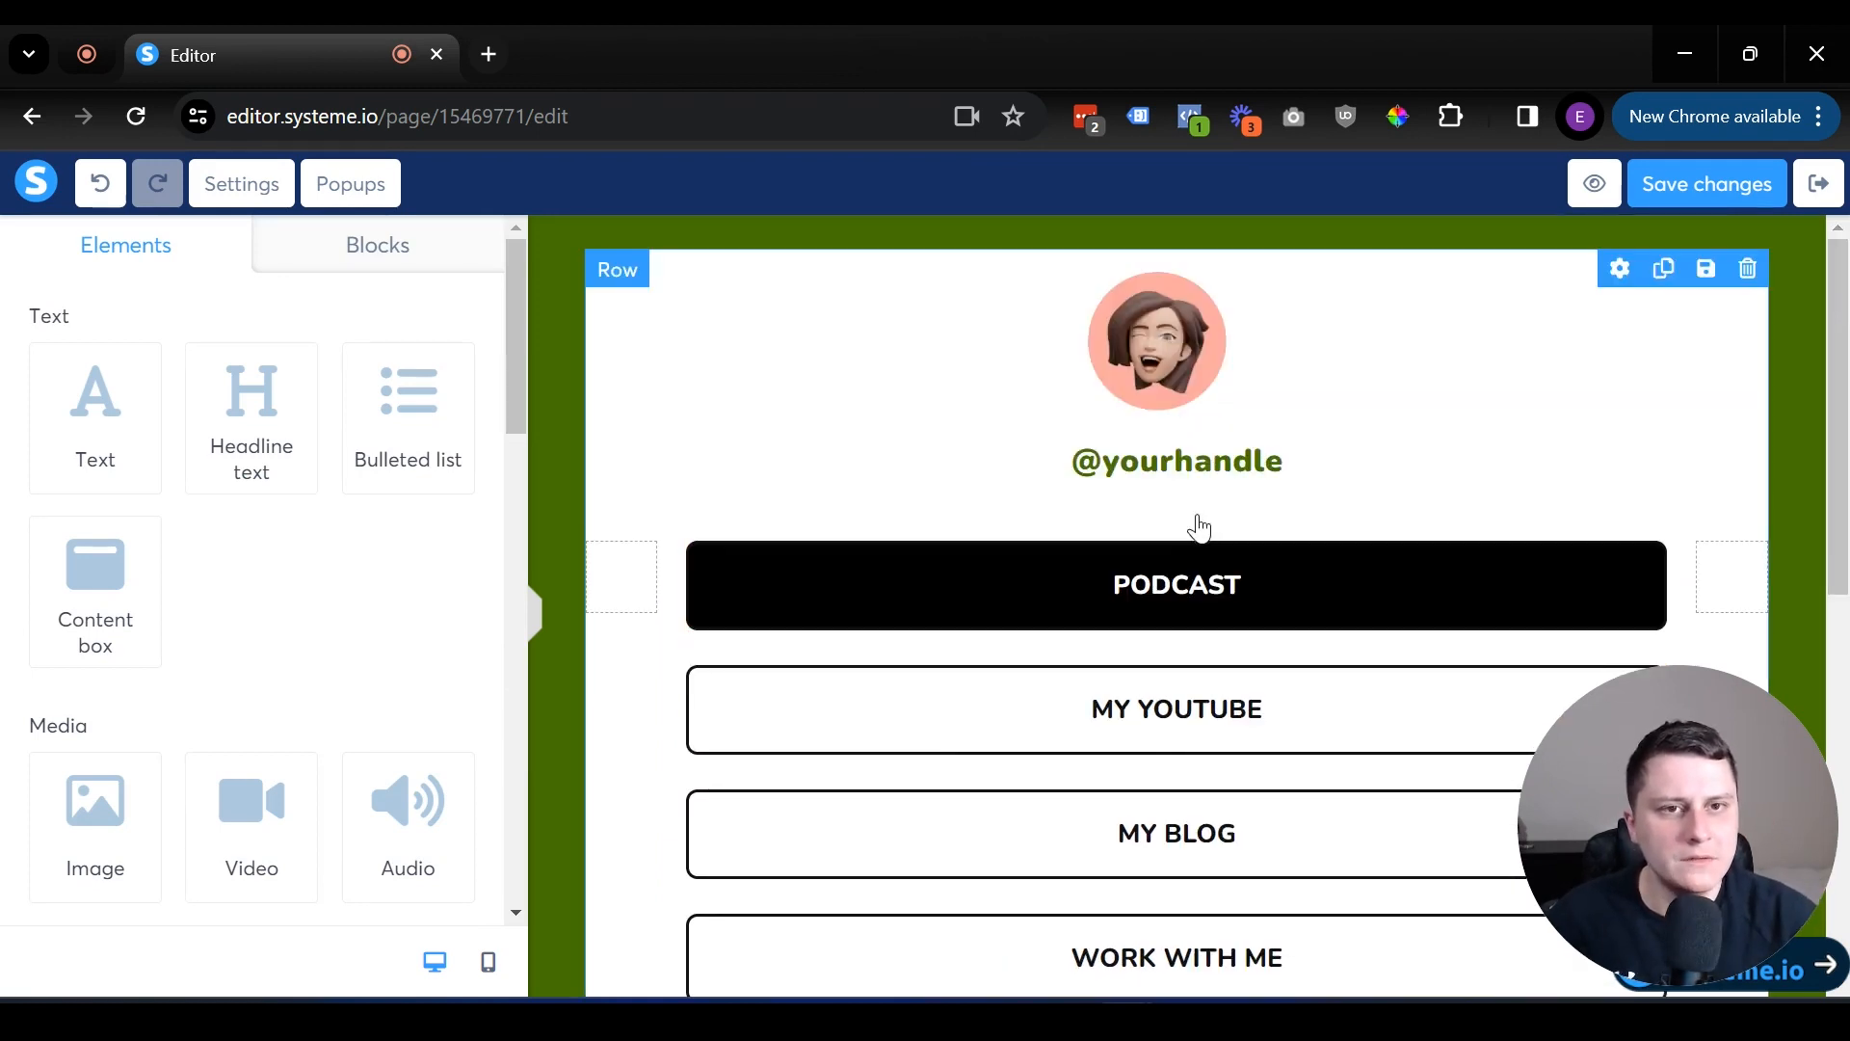
Try duplicating the "PODCAST" button and delete the copy below it.
click(1562, 521)
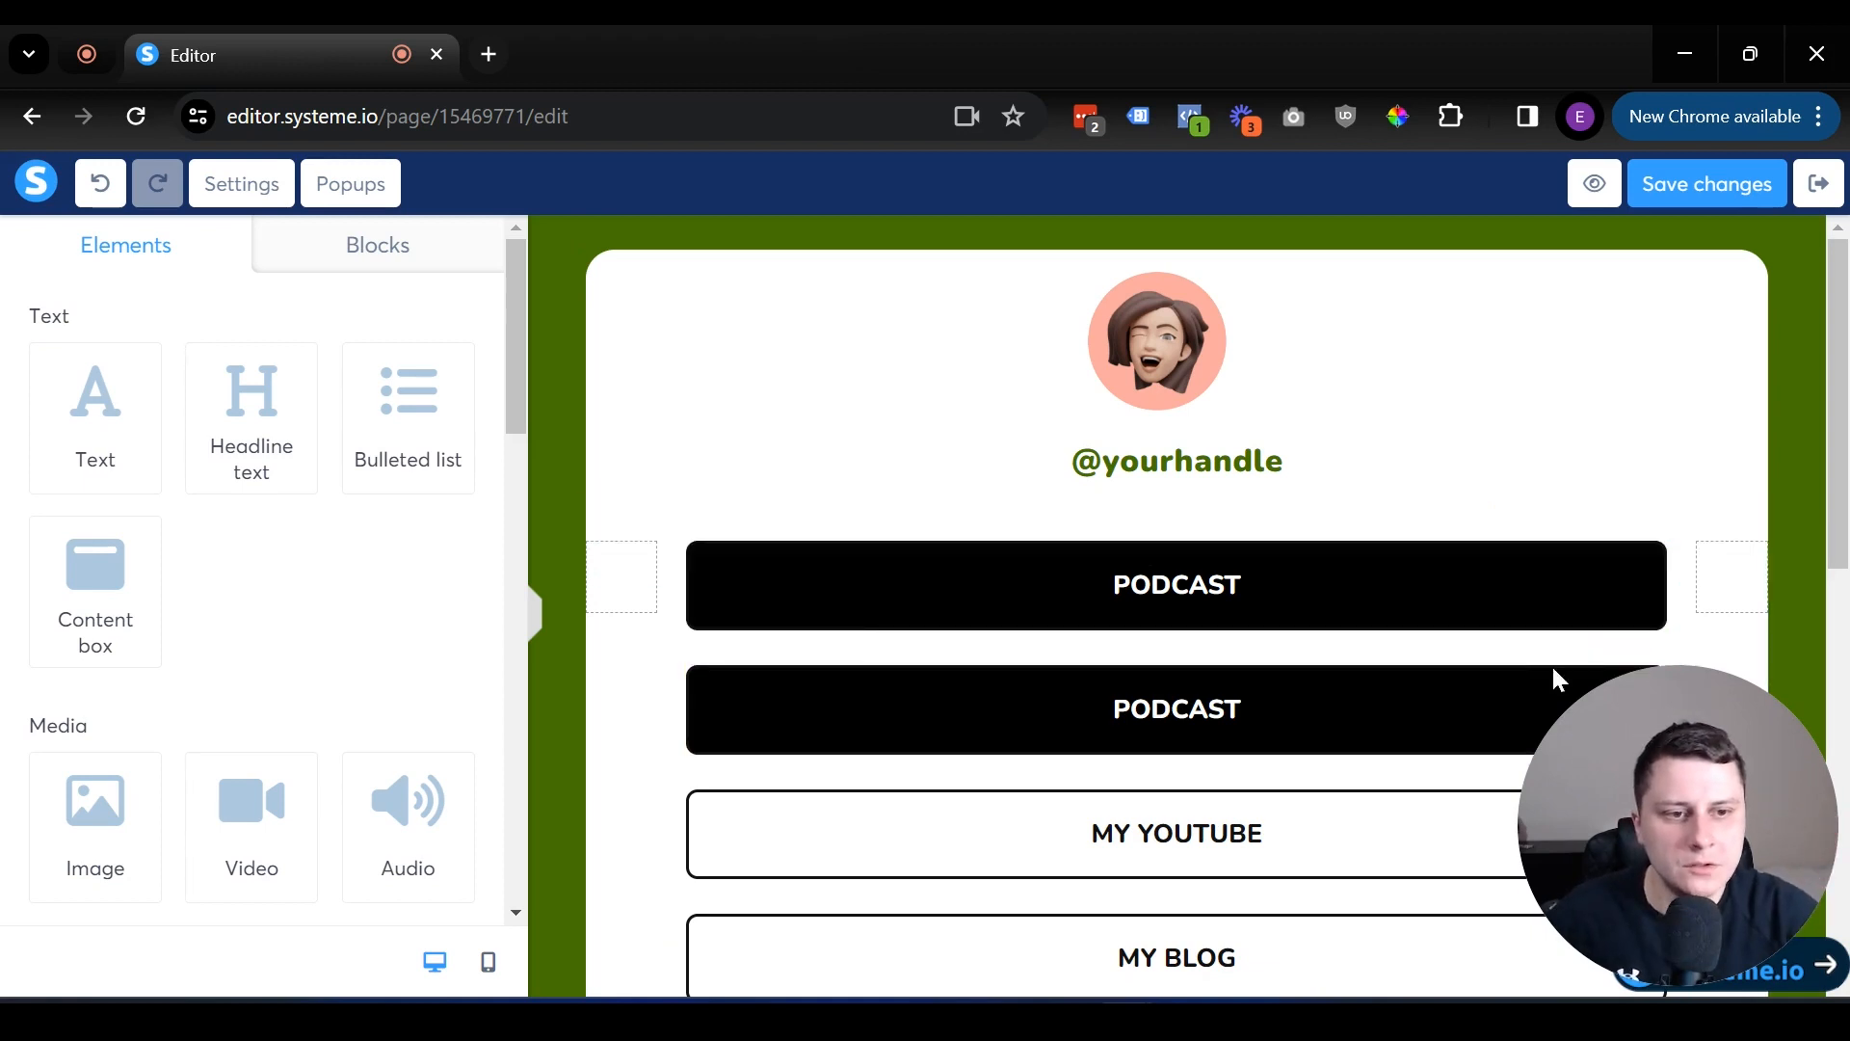
scroll(1551, 674, down, 2)
click(1646, 502)
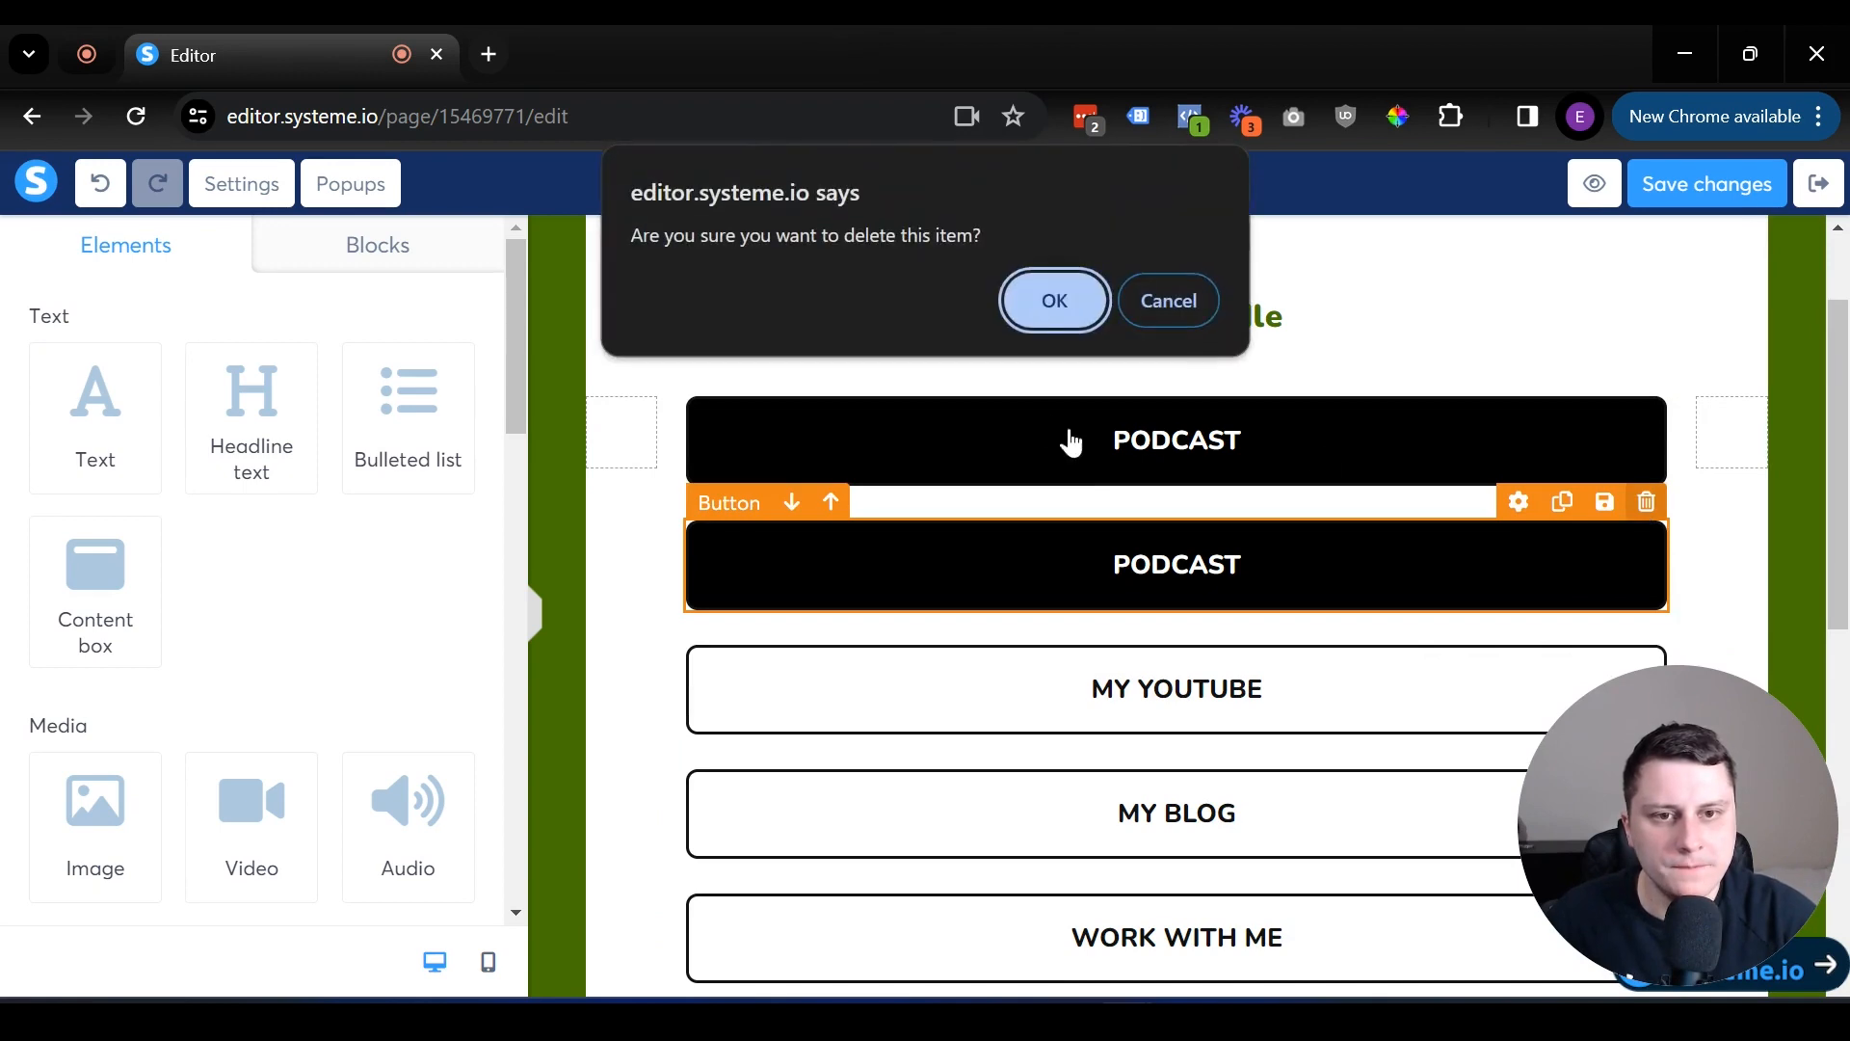
click(1054, 300)
scroll(1252, 566, down, 4)
scroll(1252, 563, up, 4)
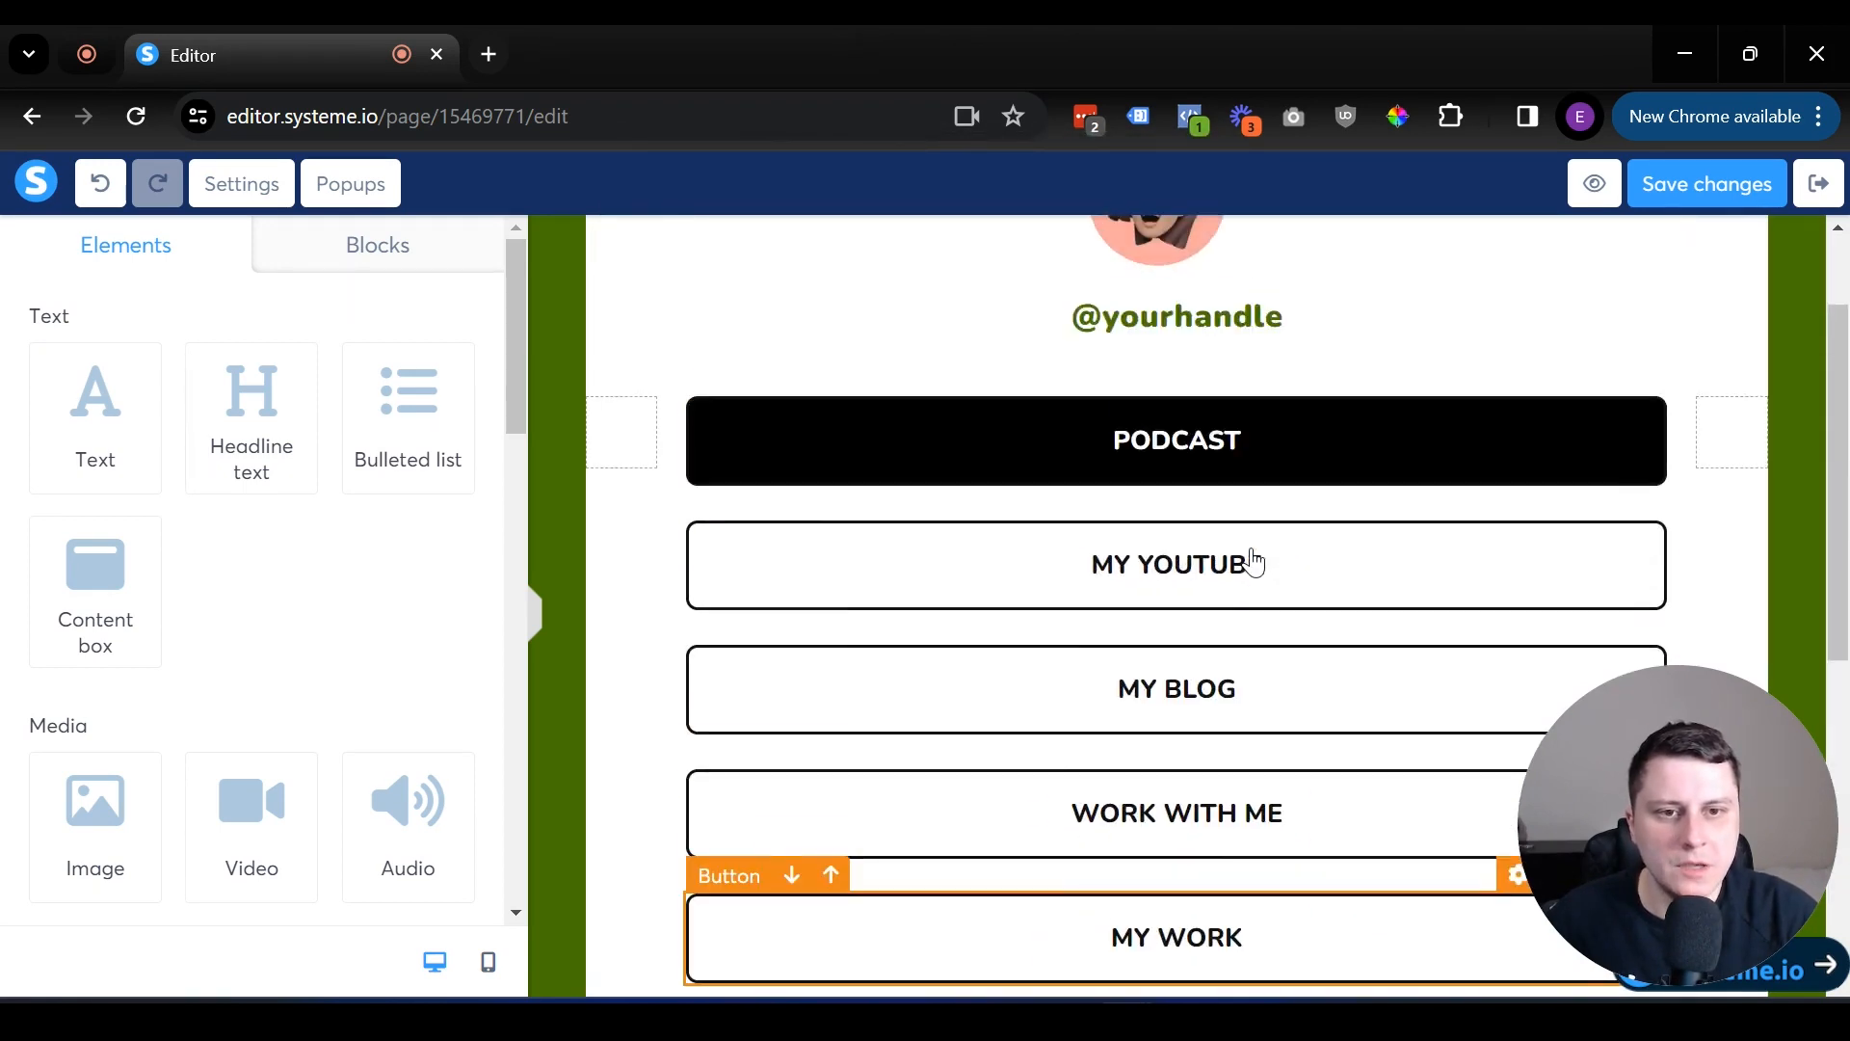
scroll(887, 504, down, 4)
scroll(1008, 532, up, 5)
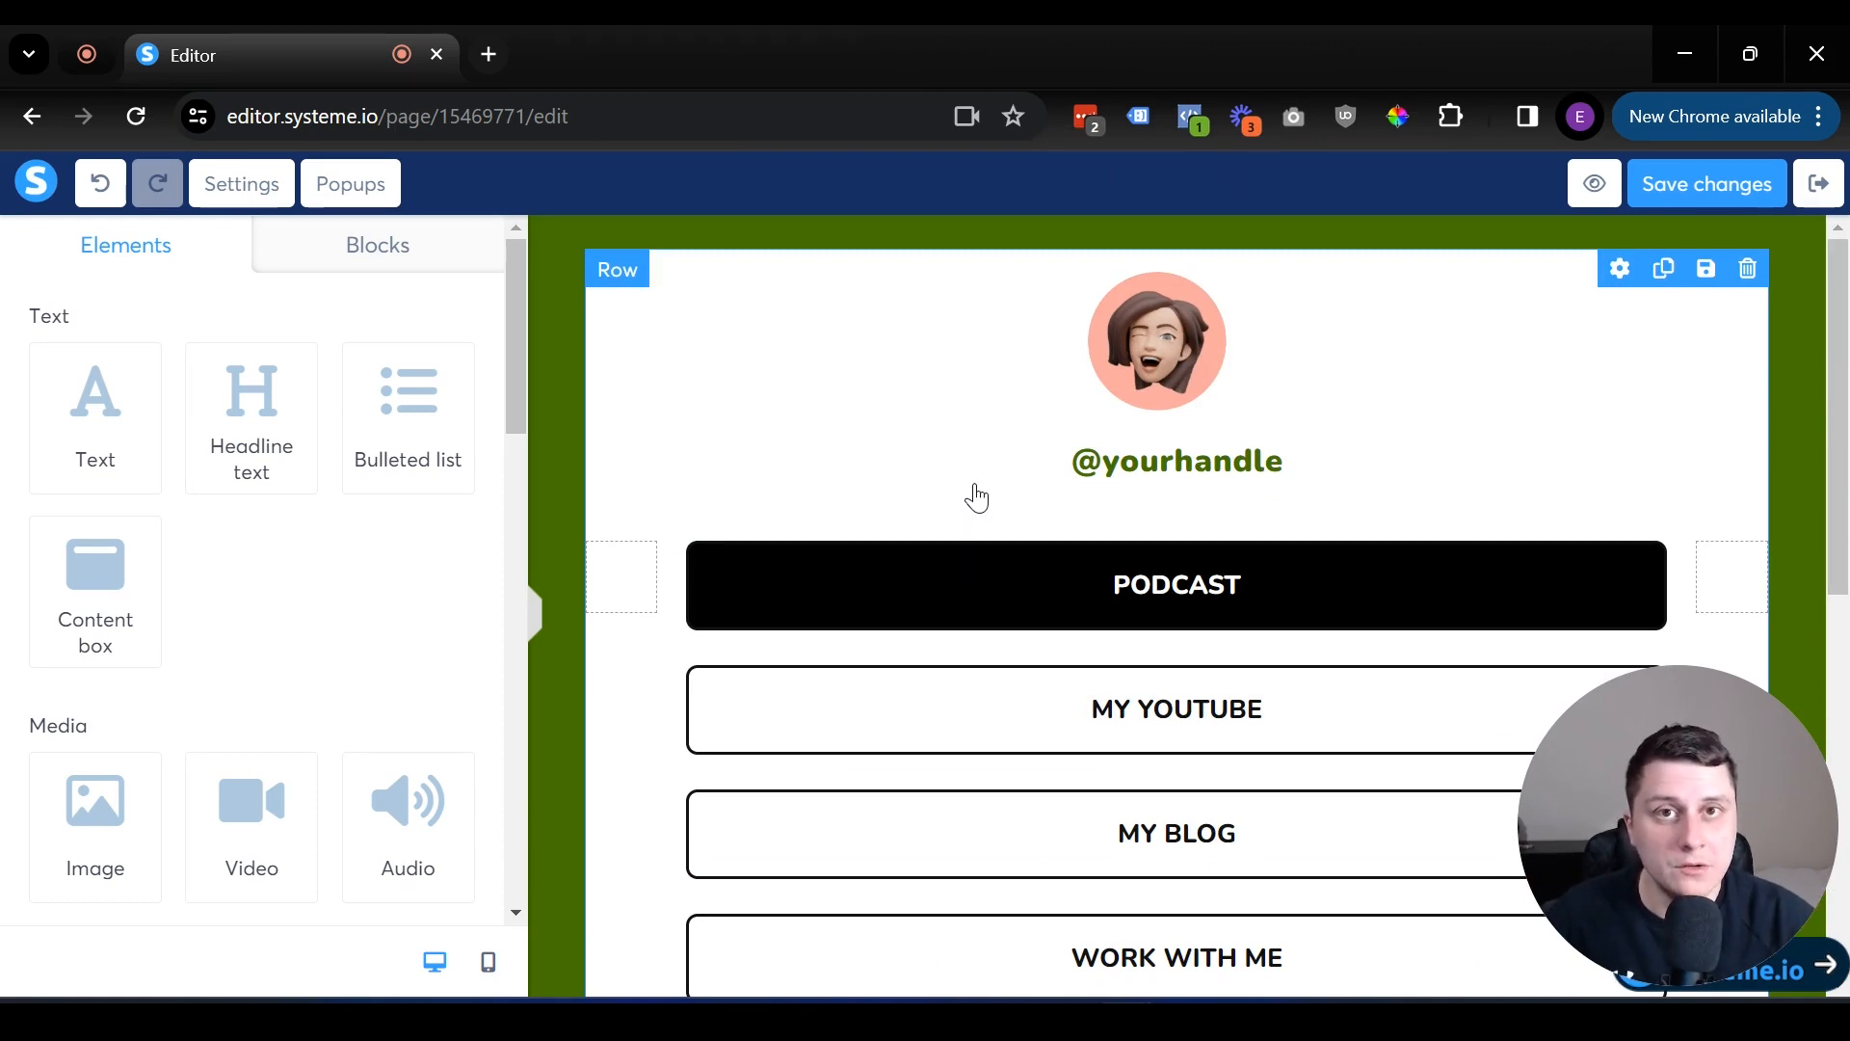
Delete the Twitter, Pinterest and LinkedIn icons from the social icon row under "Get in touch".
scroll(1253, 732, down, 2)
scroll(1257, 545, down, 7)
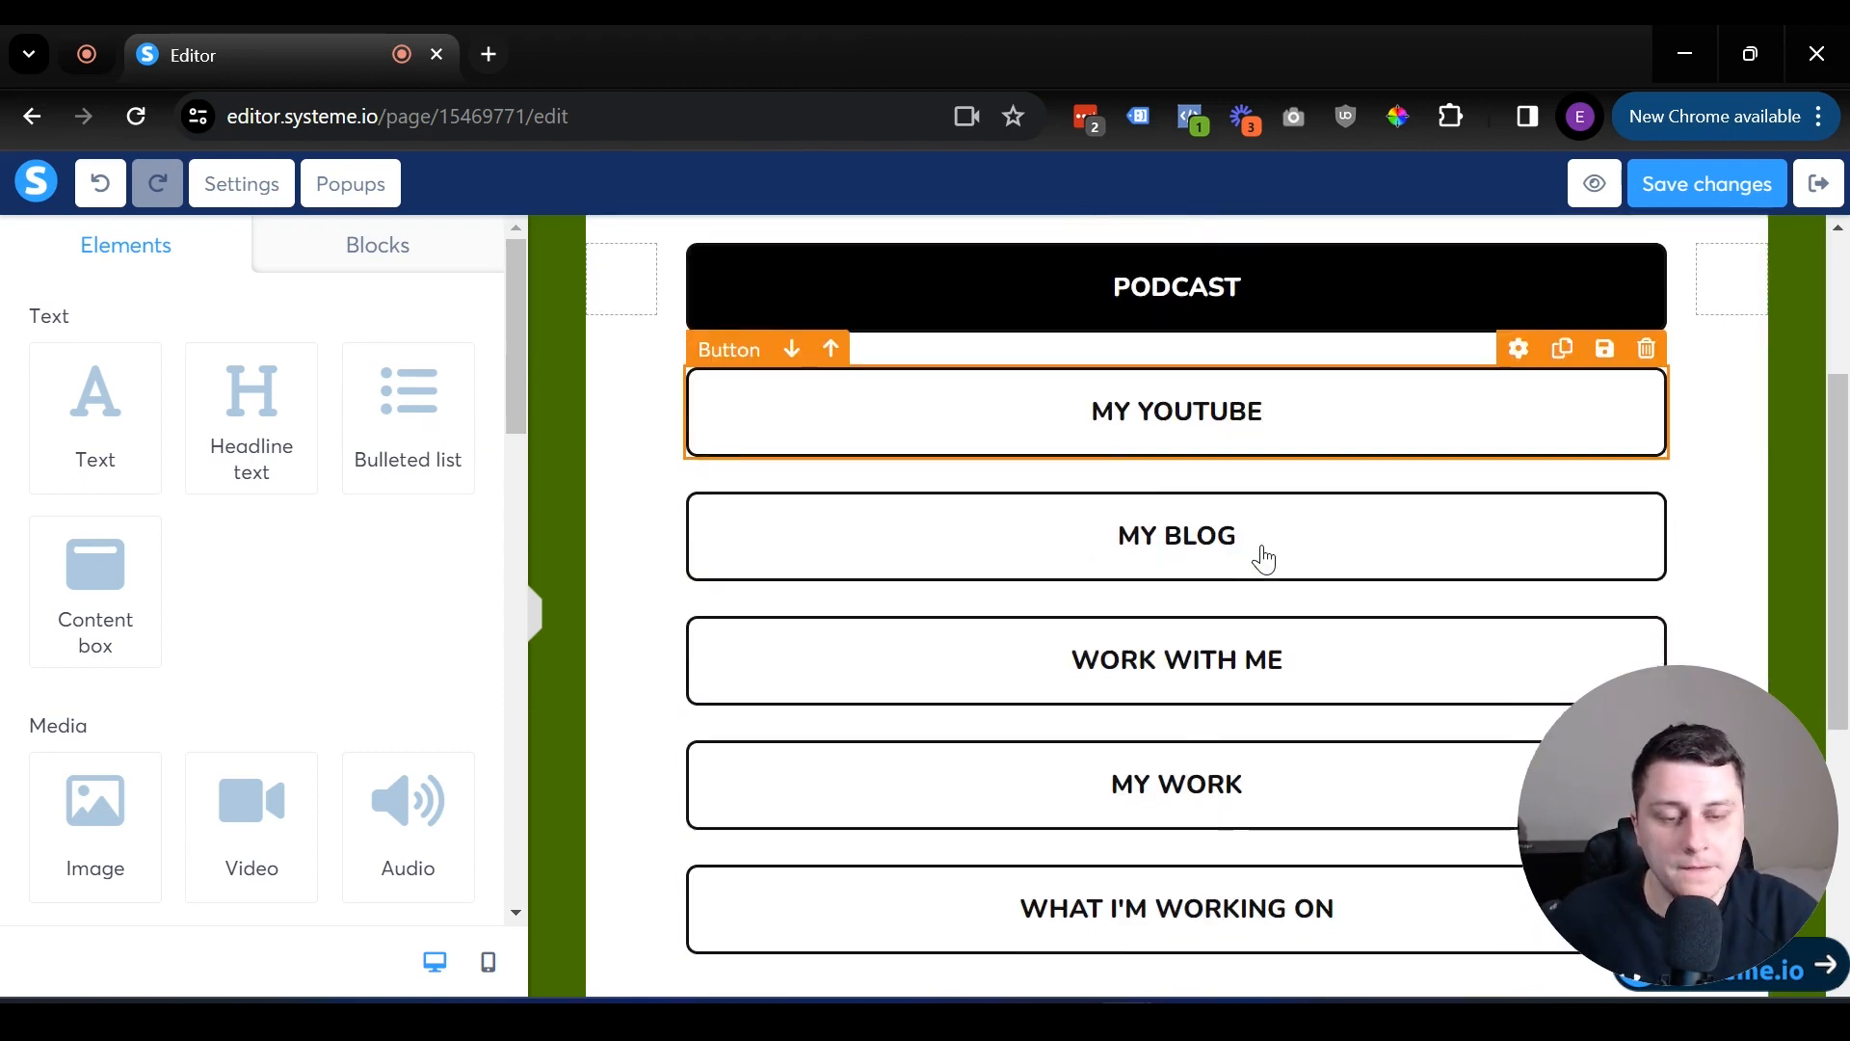
scroll(1264, 540, up, 6)
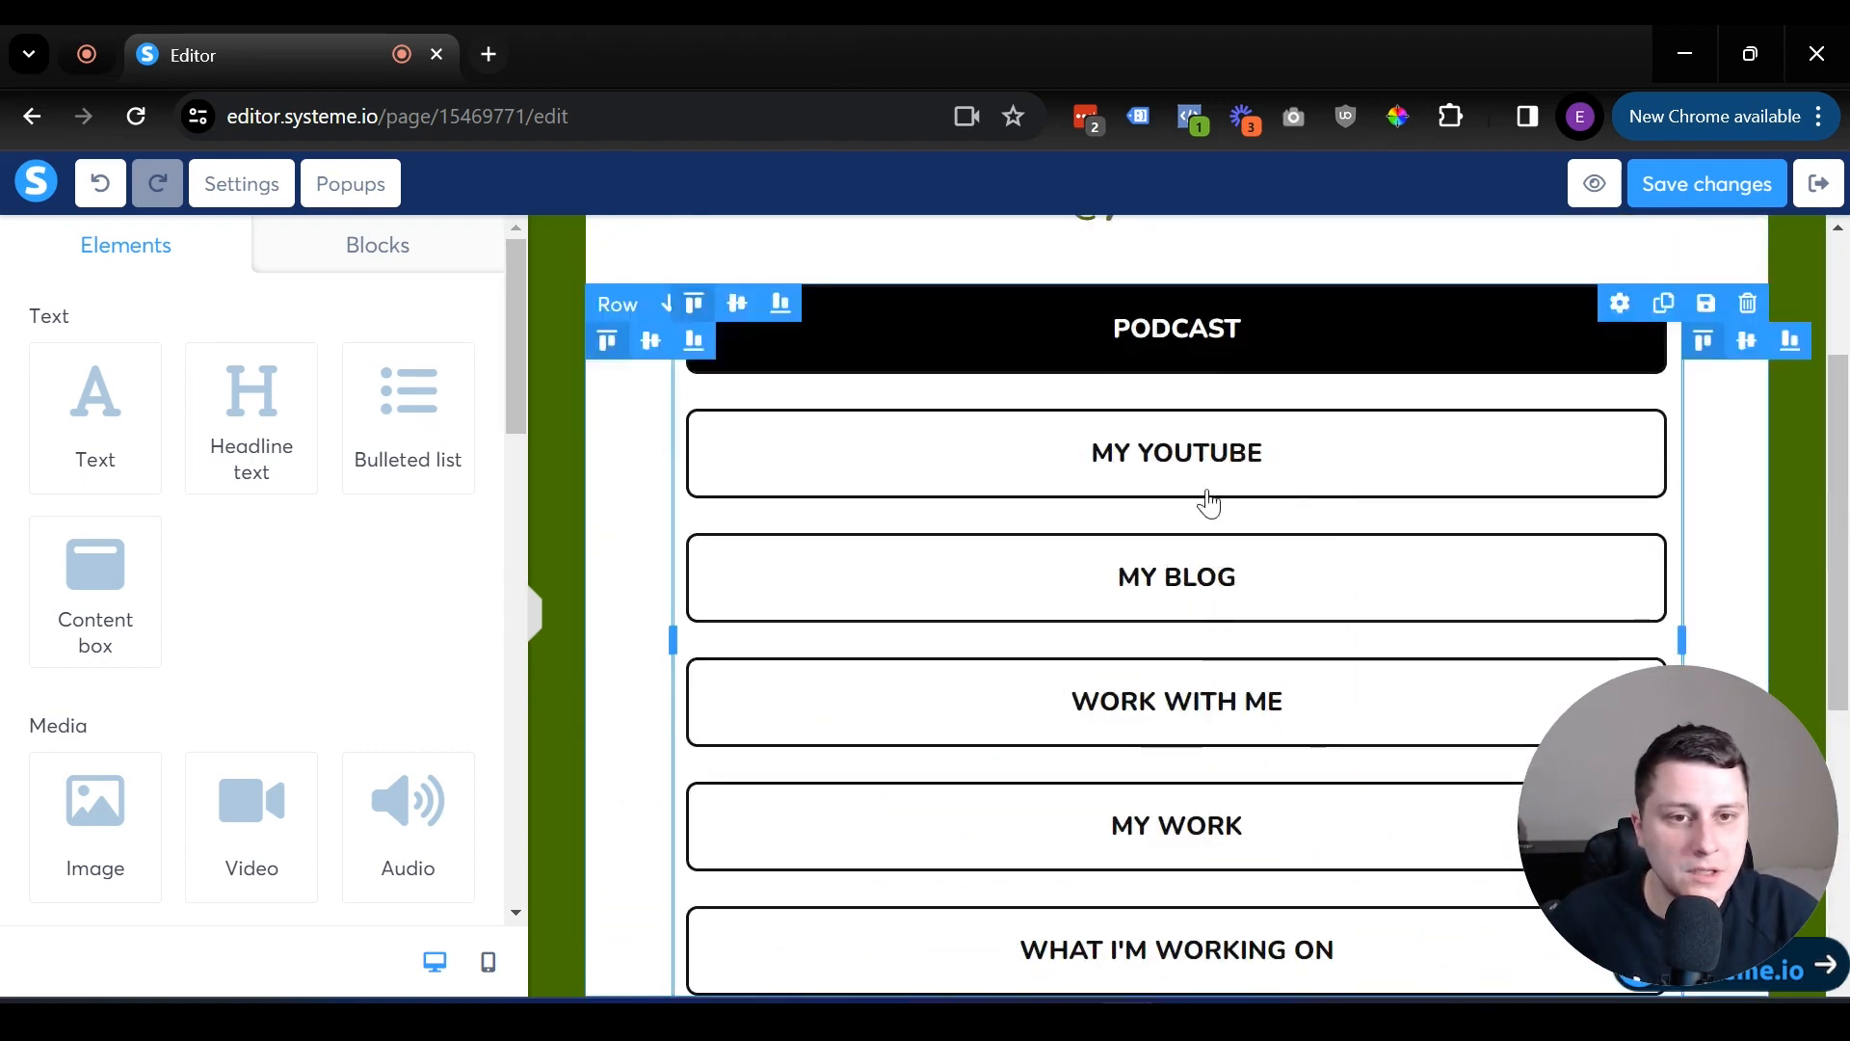
scroll(1280, 713, down, 6)
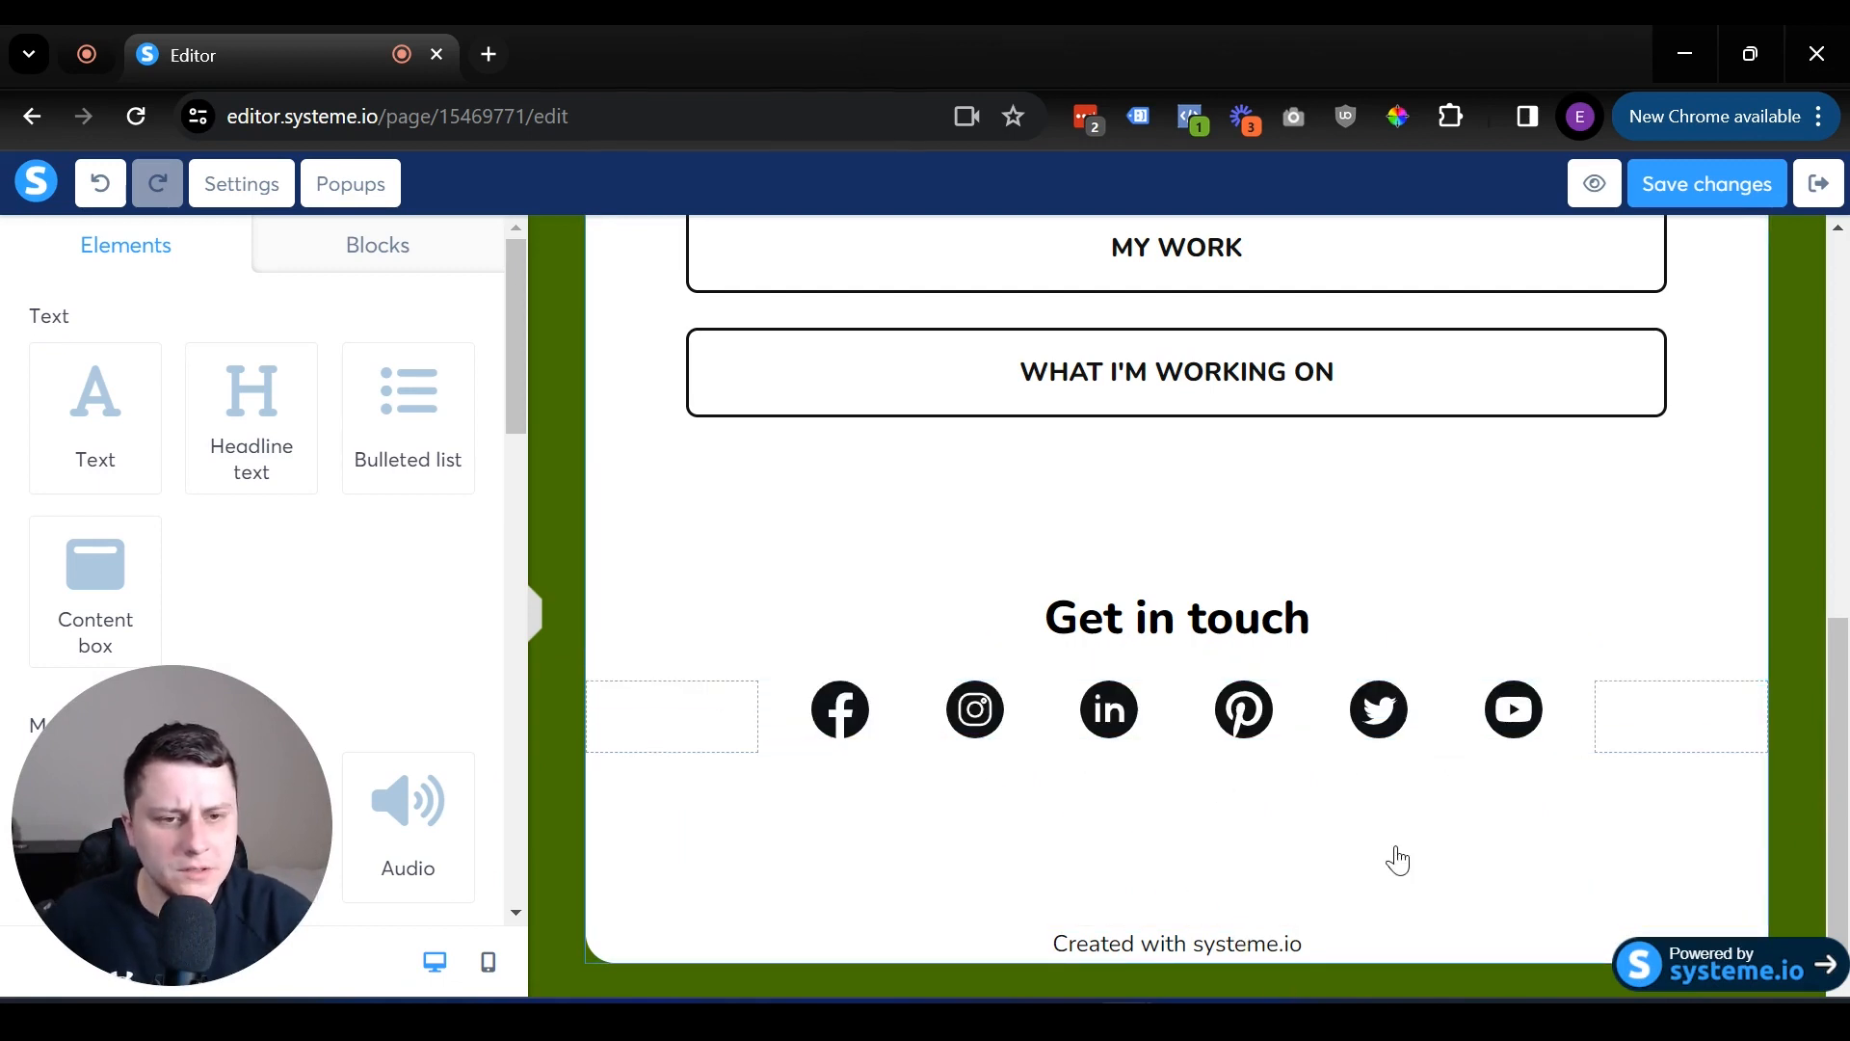
mouse_move(1492, 730)
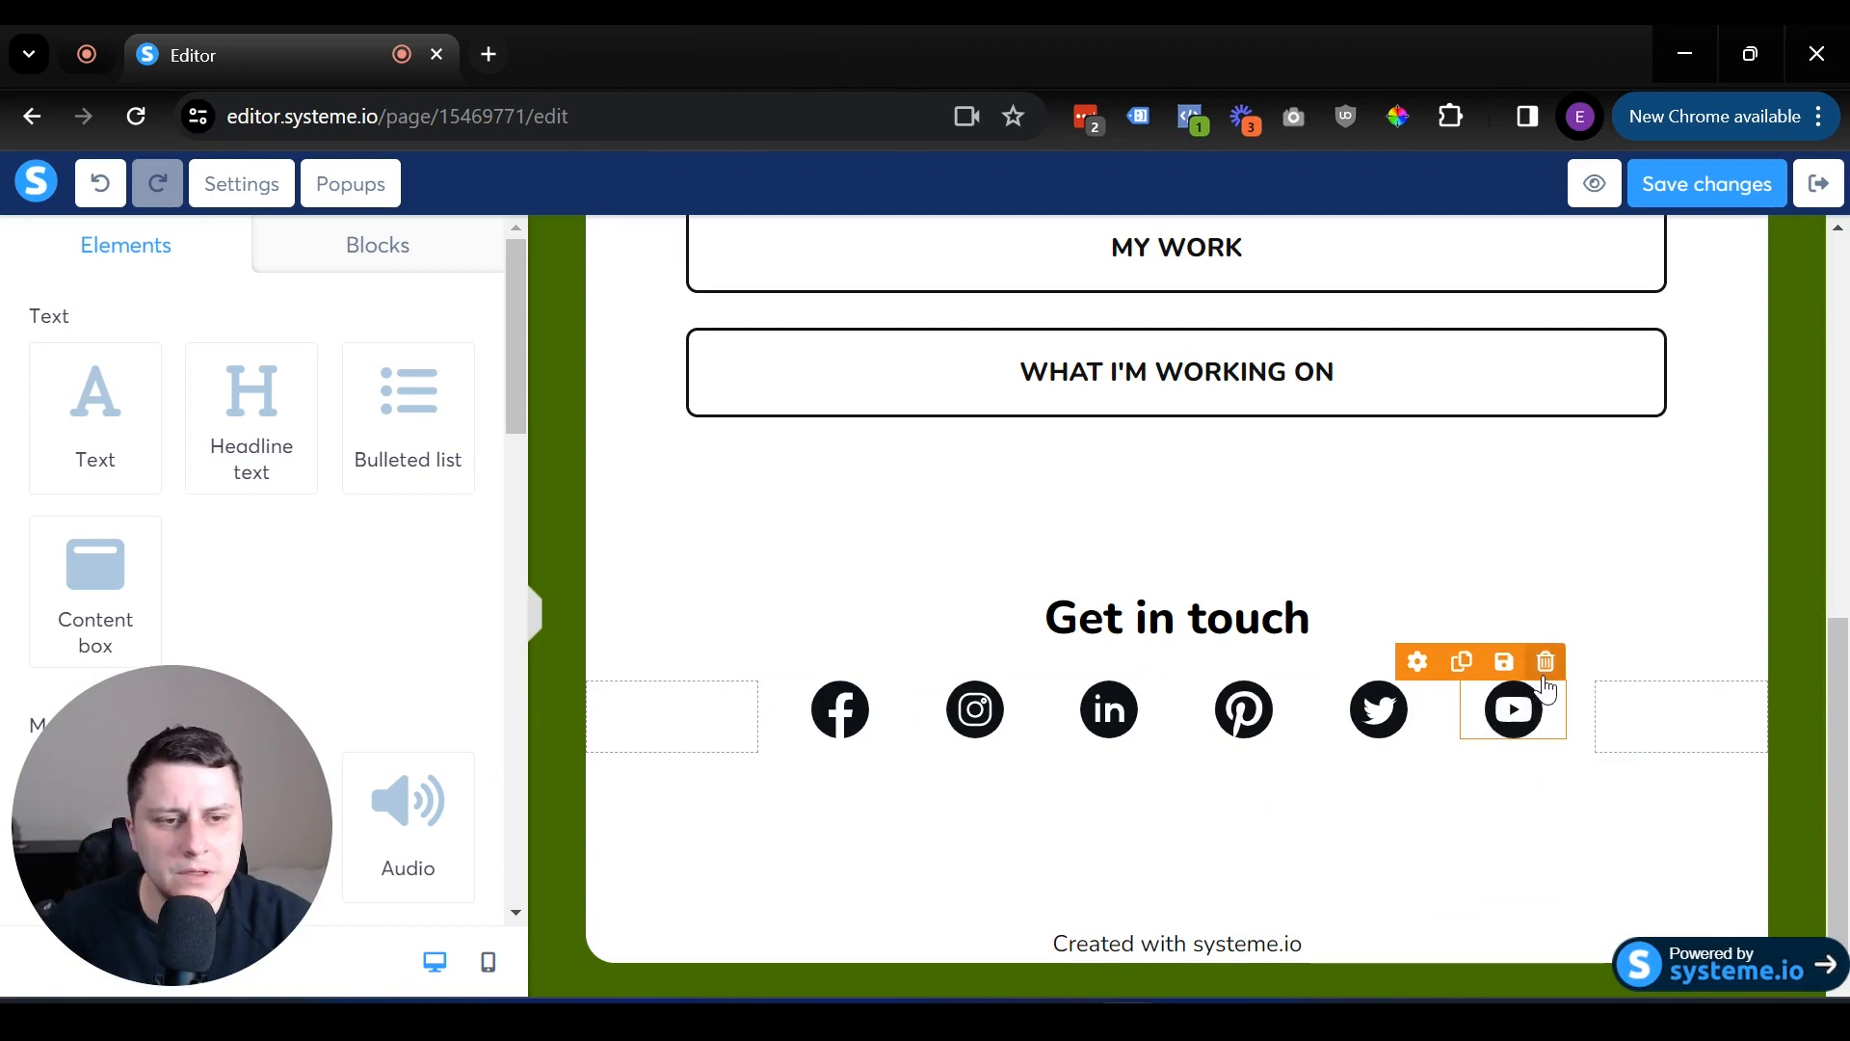
click(1411, 661)
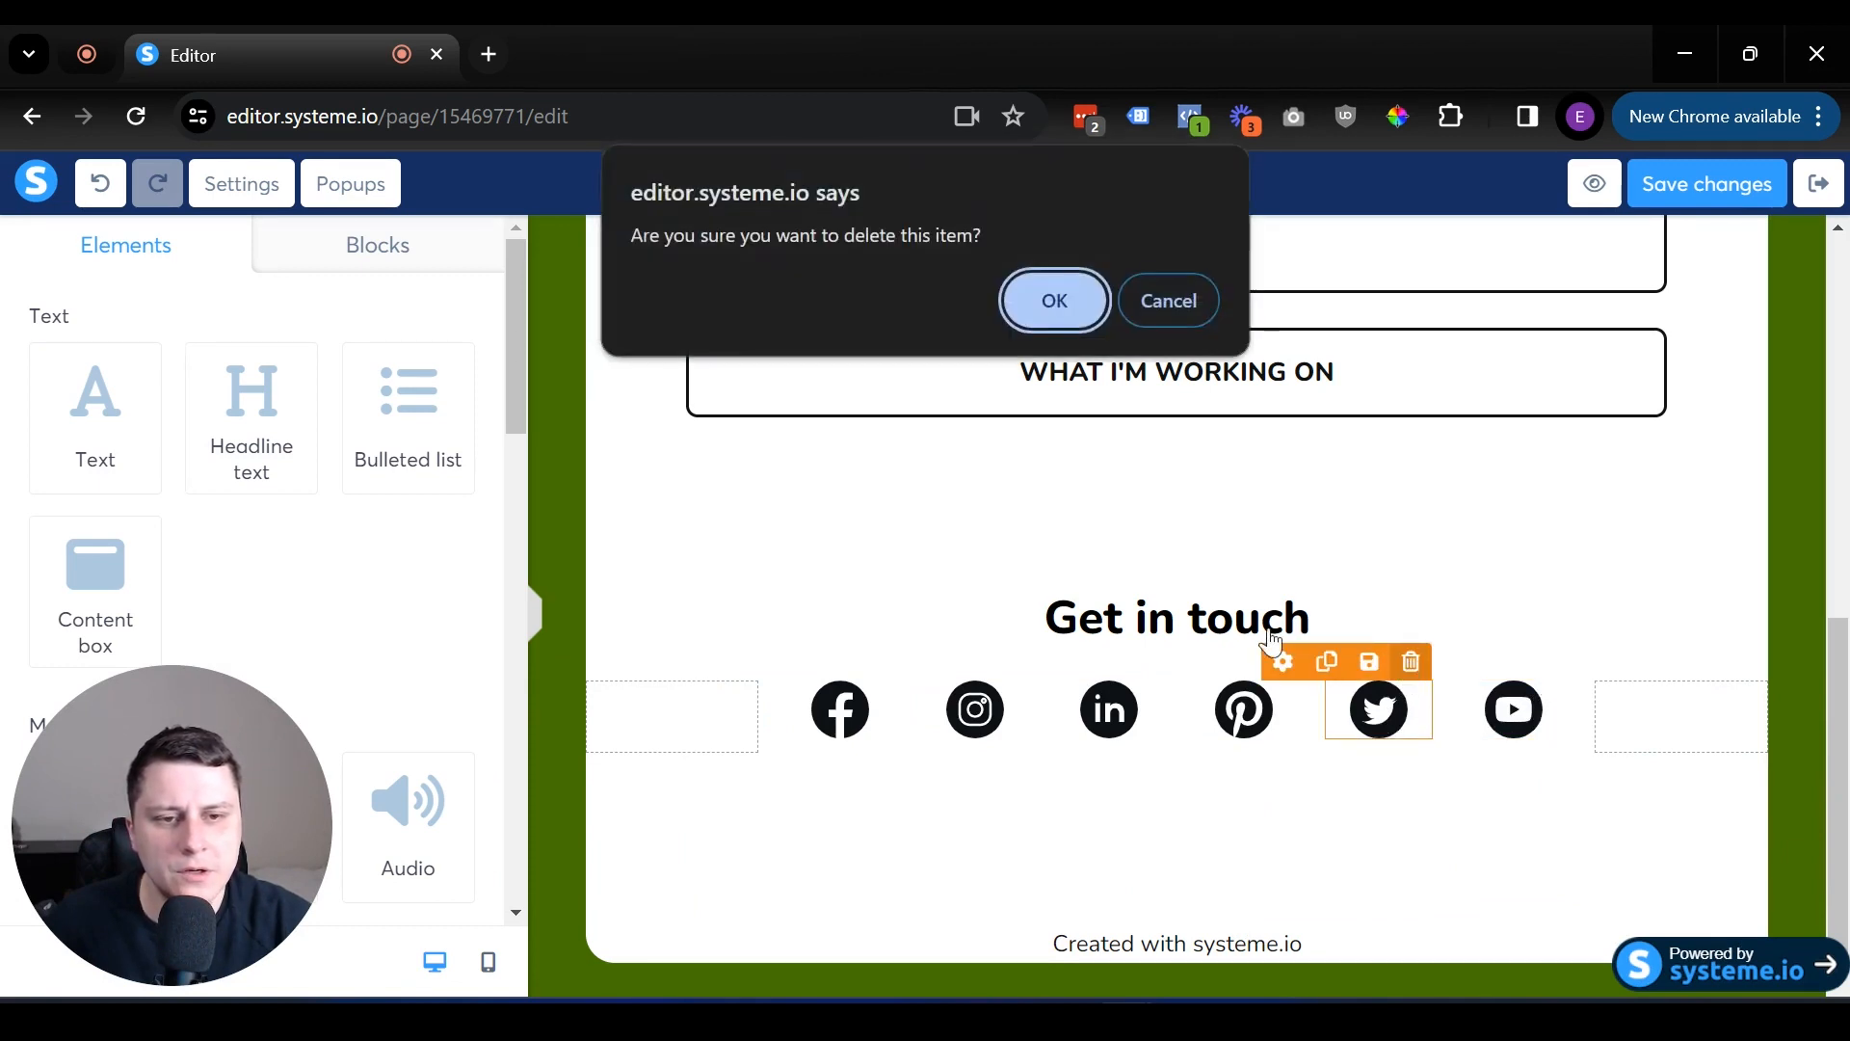
click(1055, 301)
mouse_move(1211, 753)
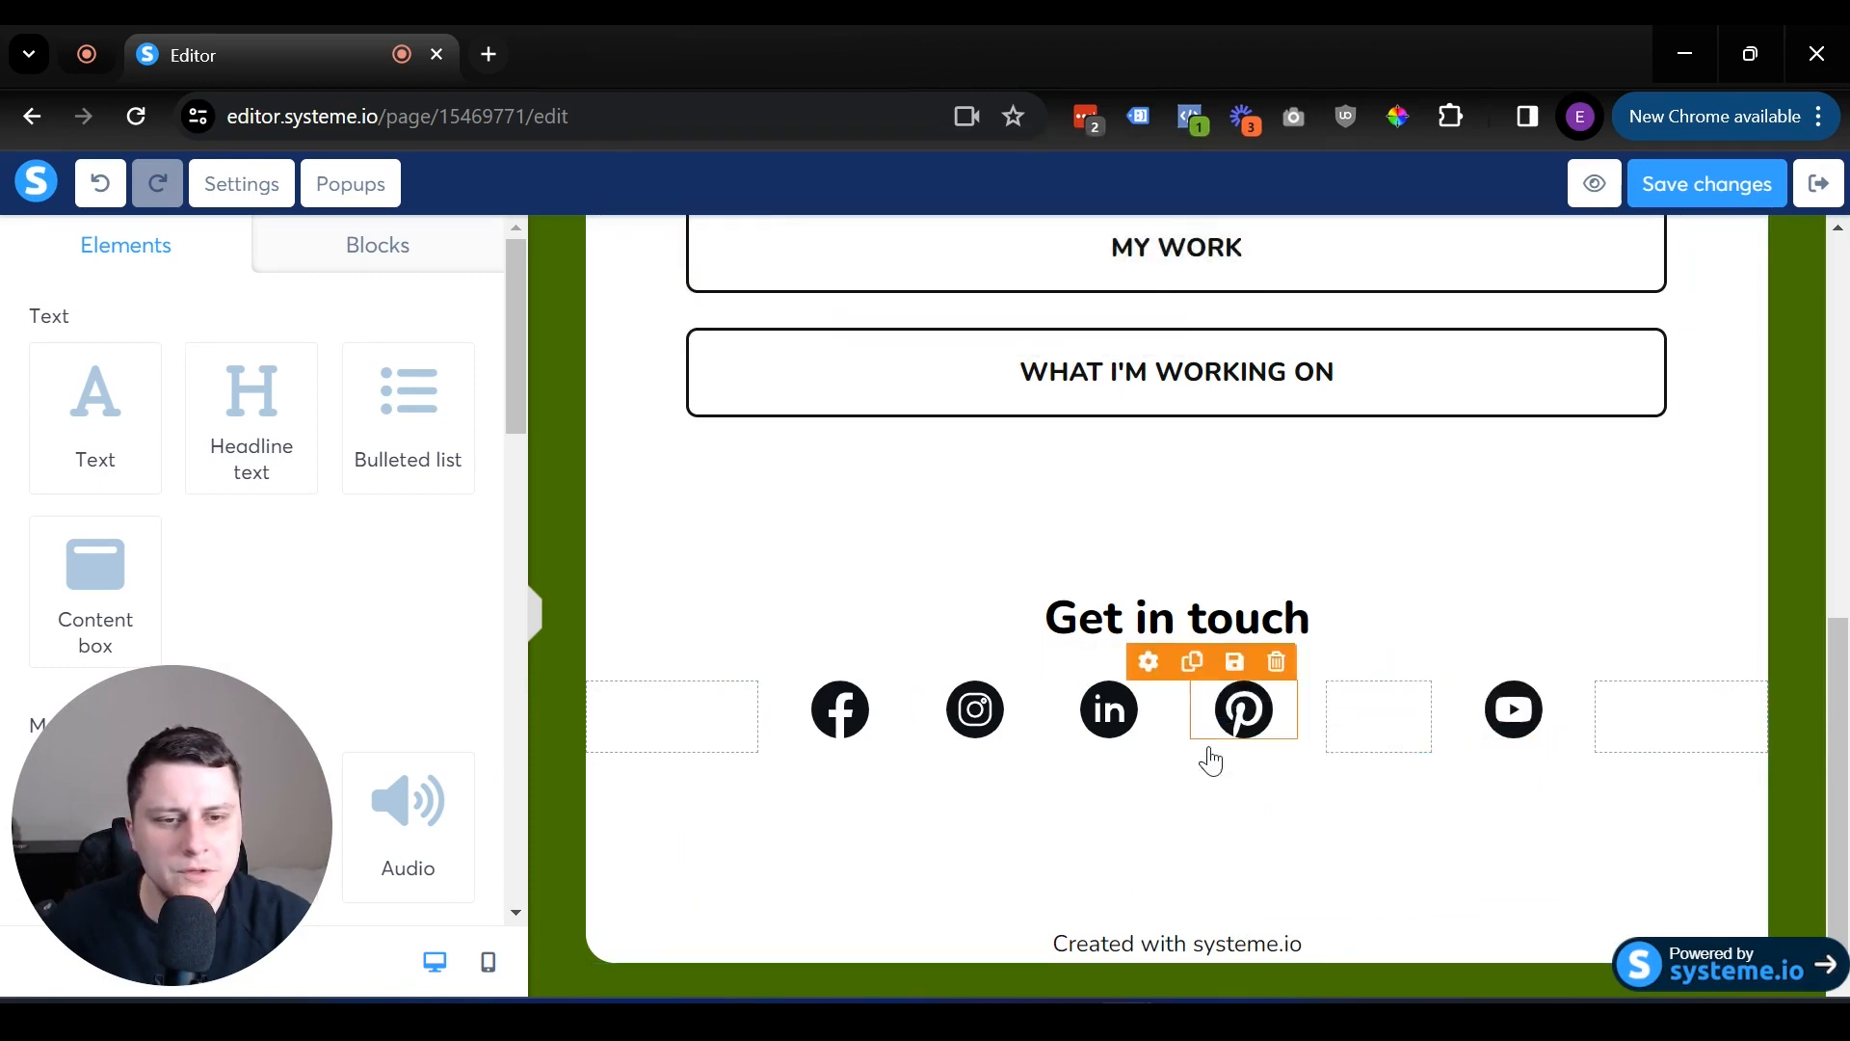
click(1276, 661)
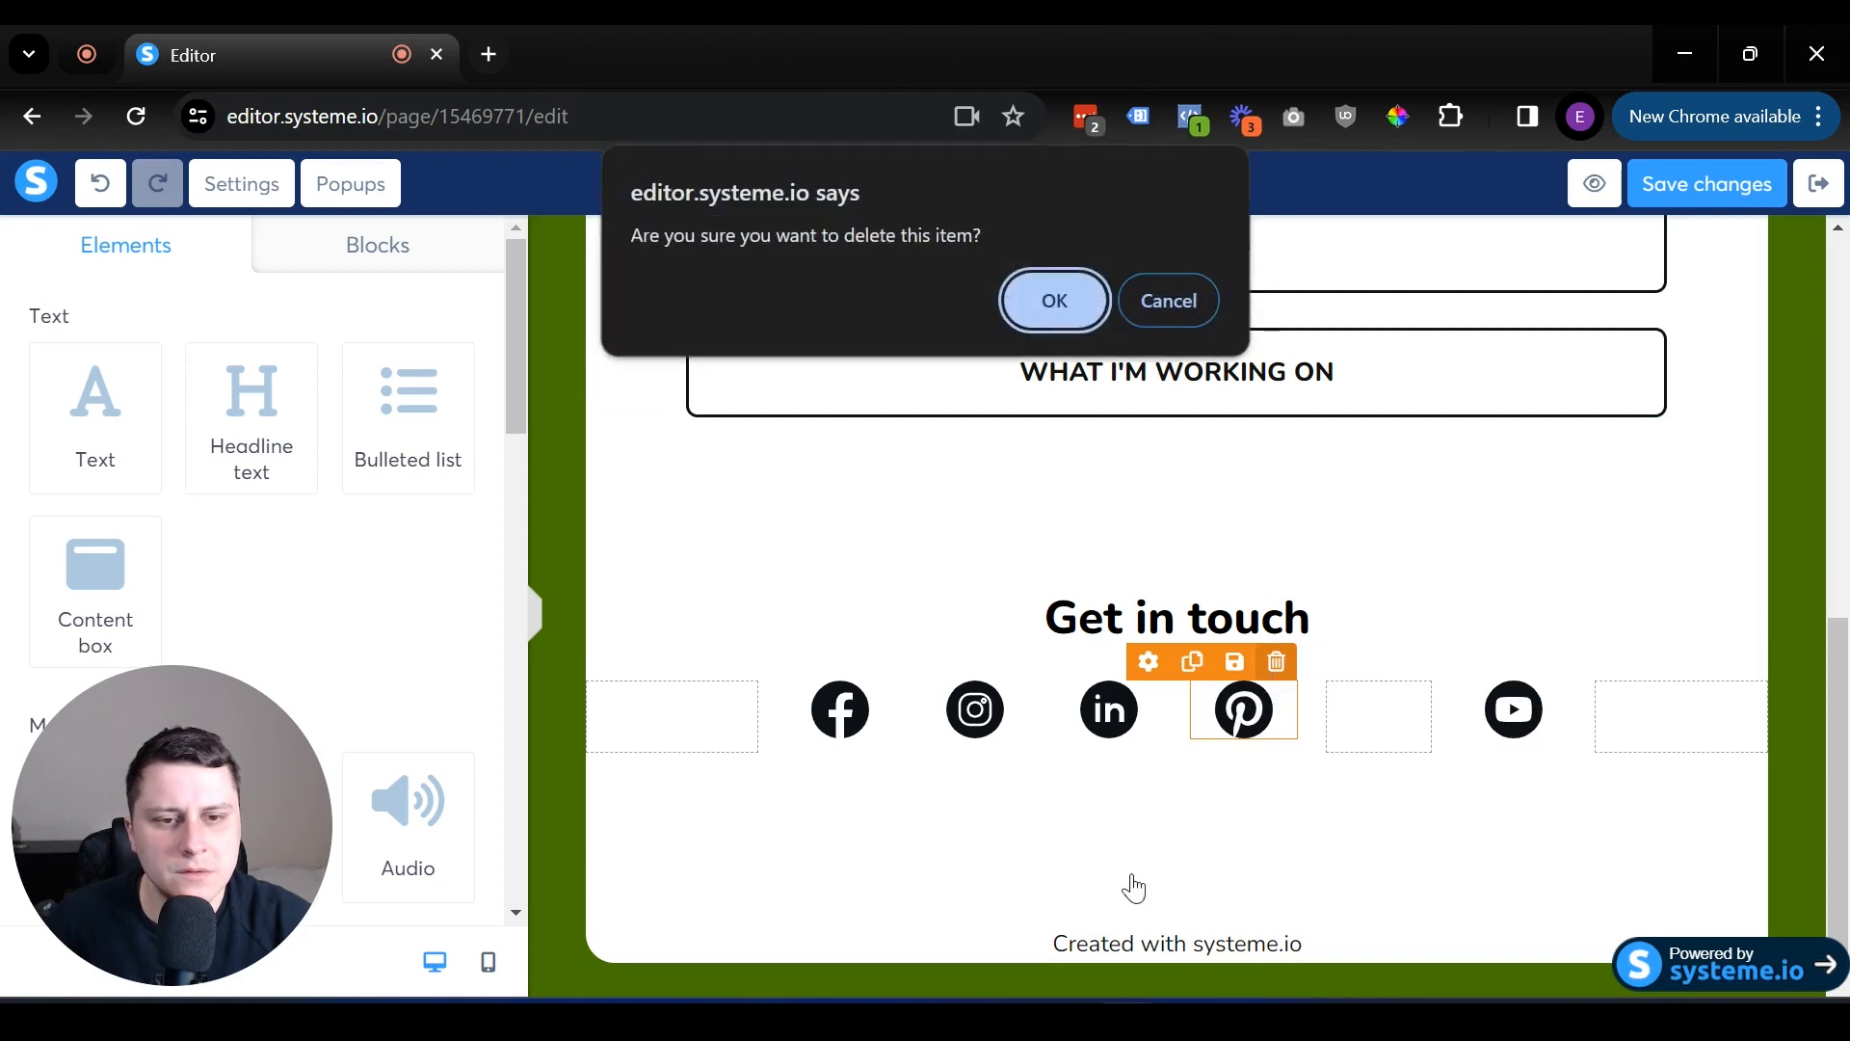
click(1069, 303)
mouse_move(1109, 710)
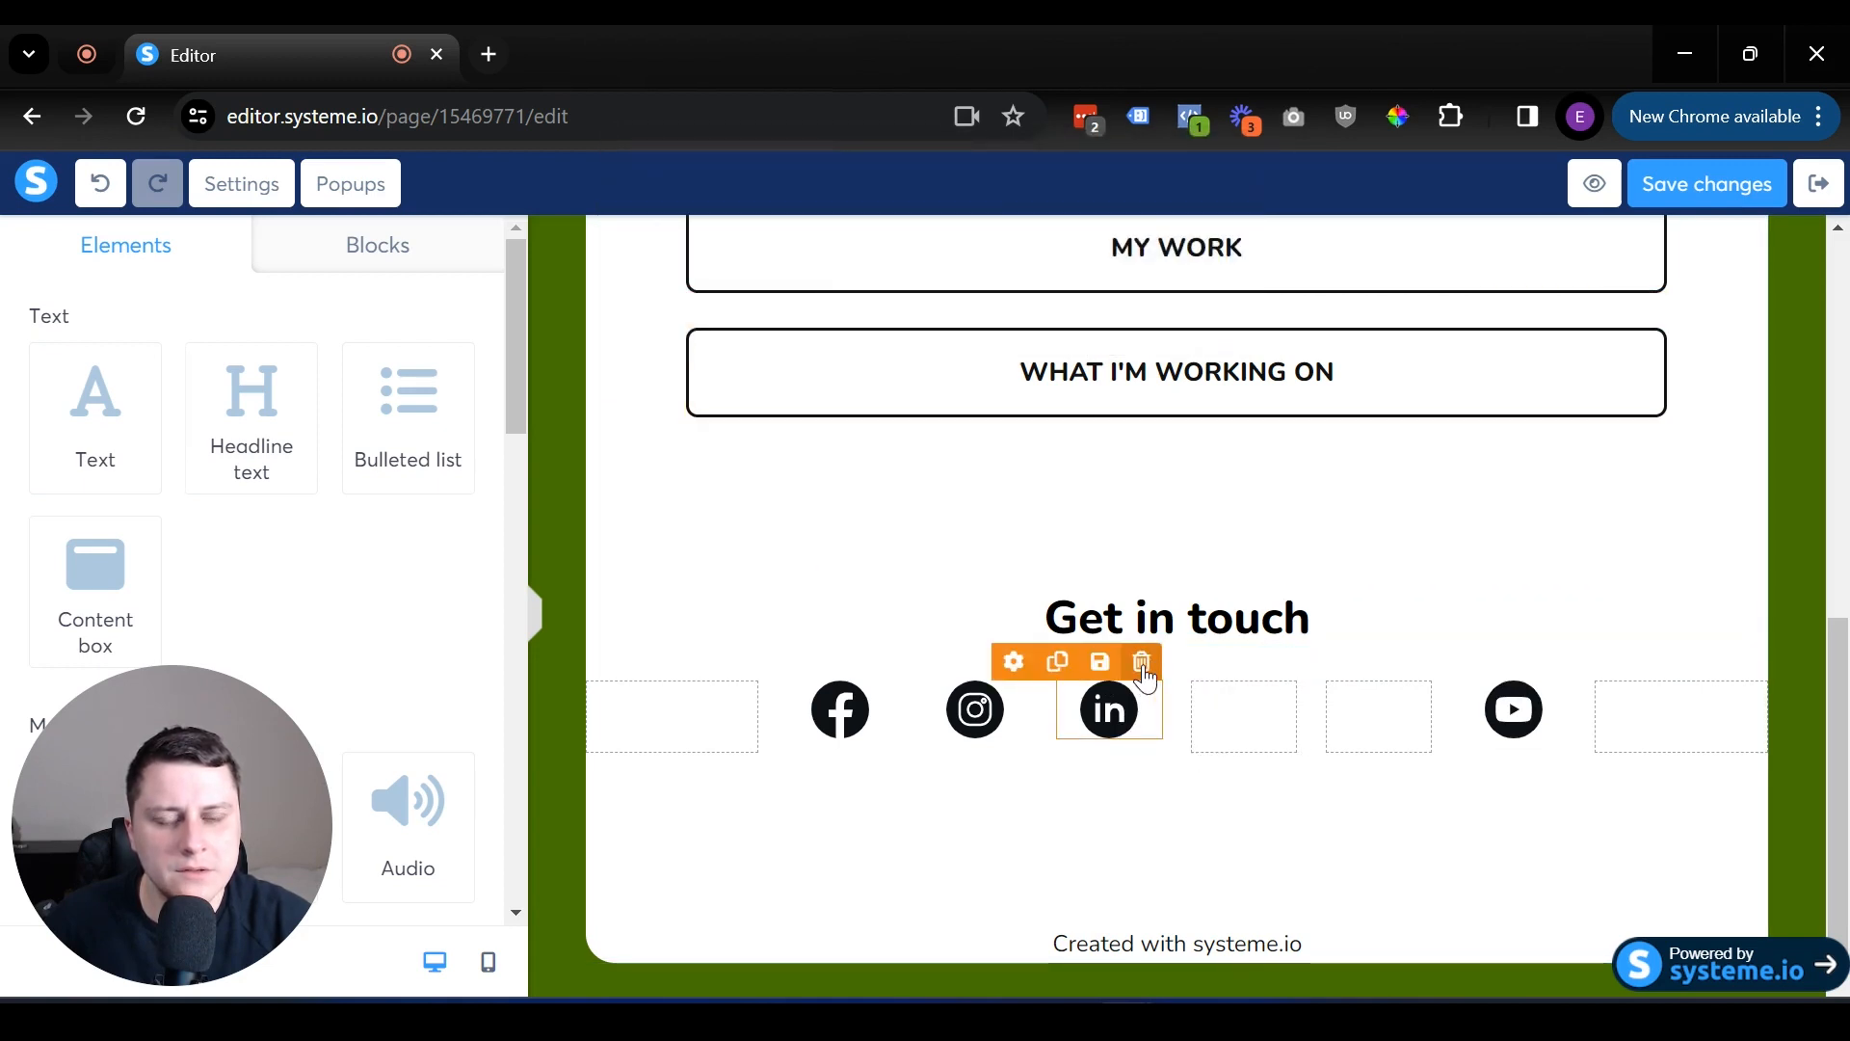
click(1142, 663)
key(Return)
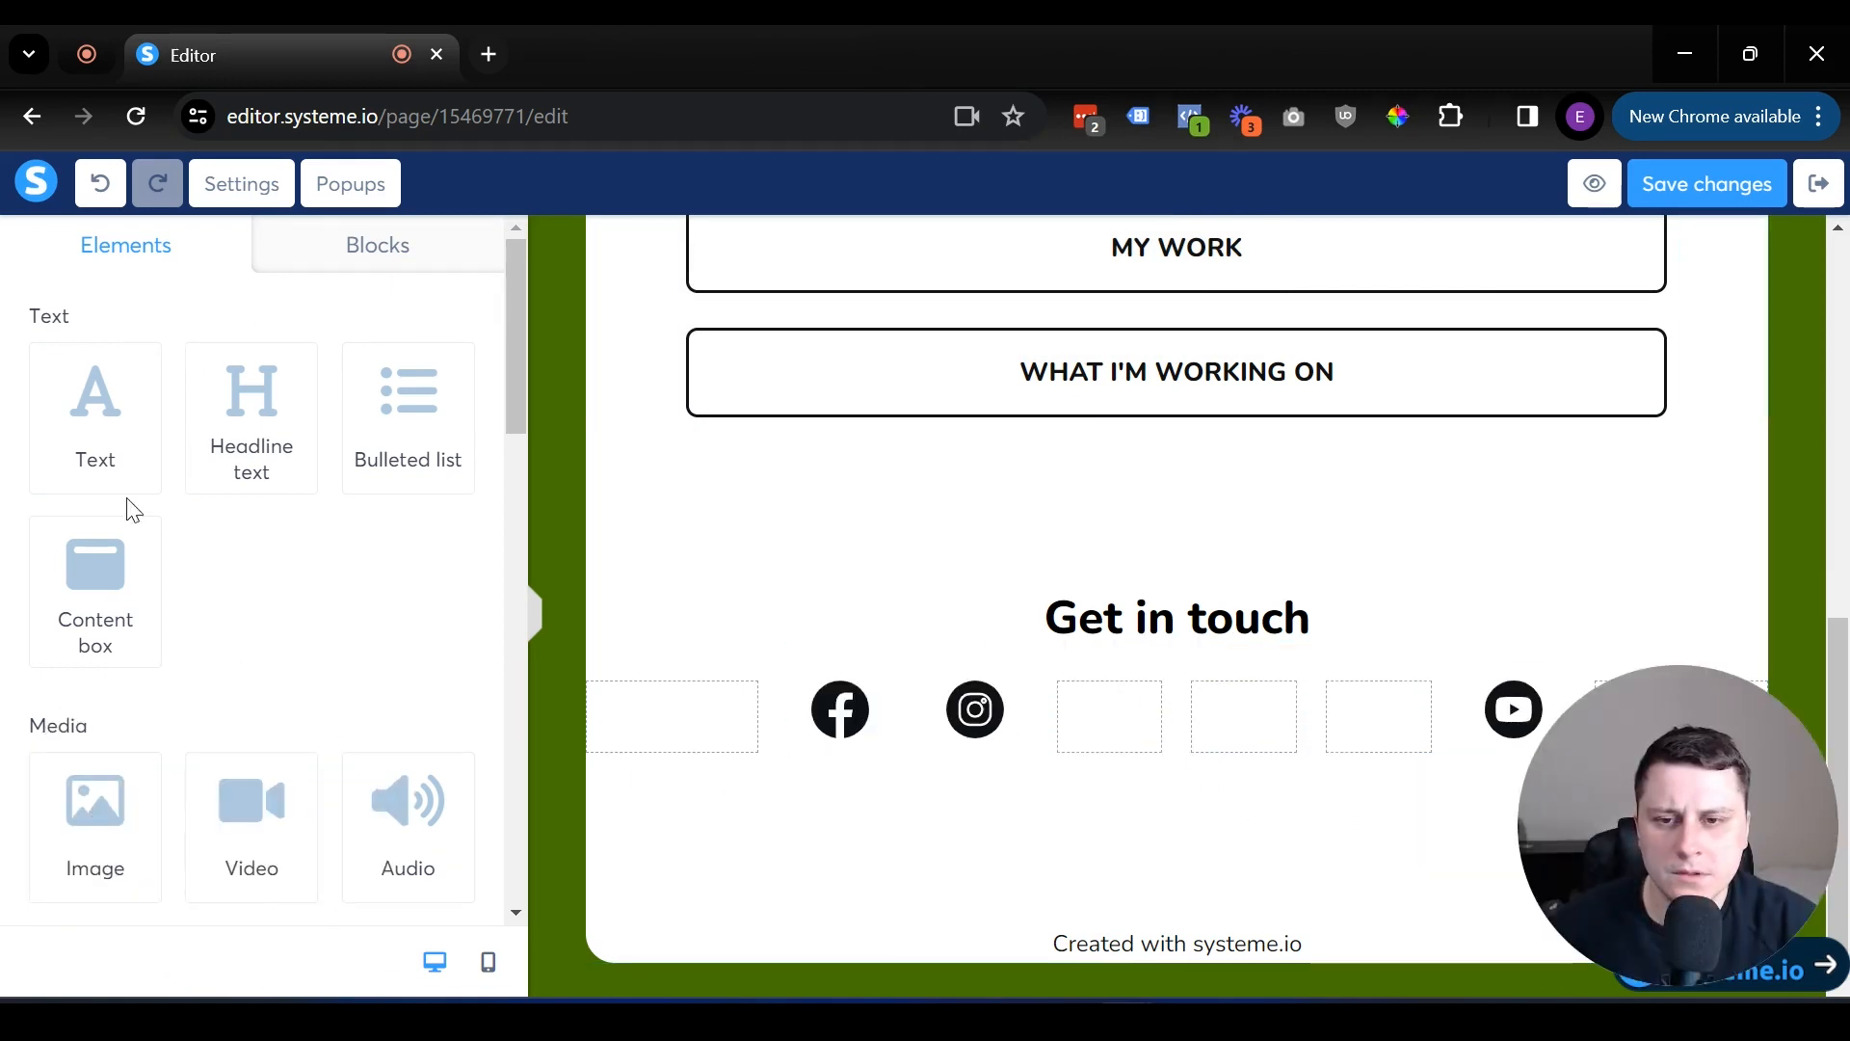
Insert a three-column row below the "Get in touch" heading and nest another three-column row in its middle column.
scroll(154, 492, down, 5)
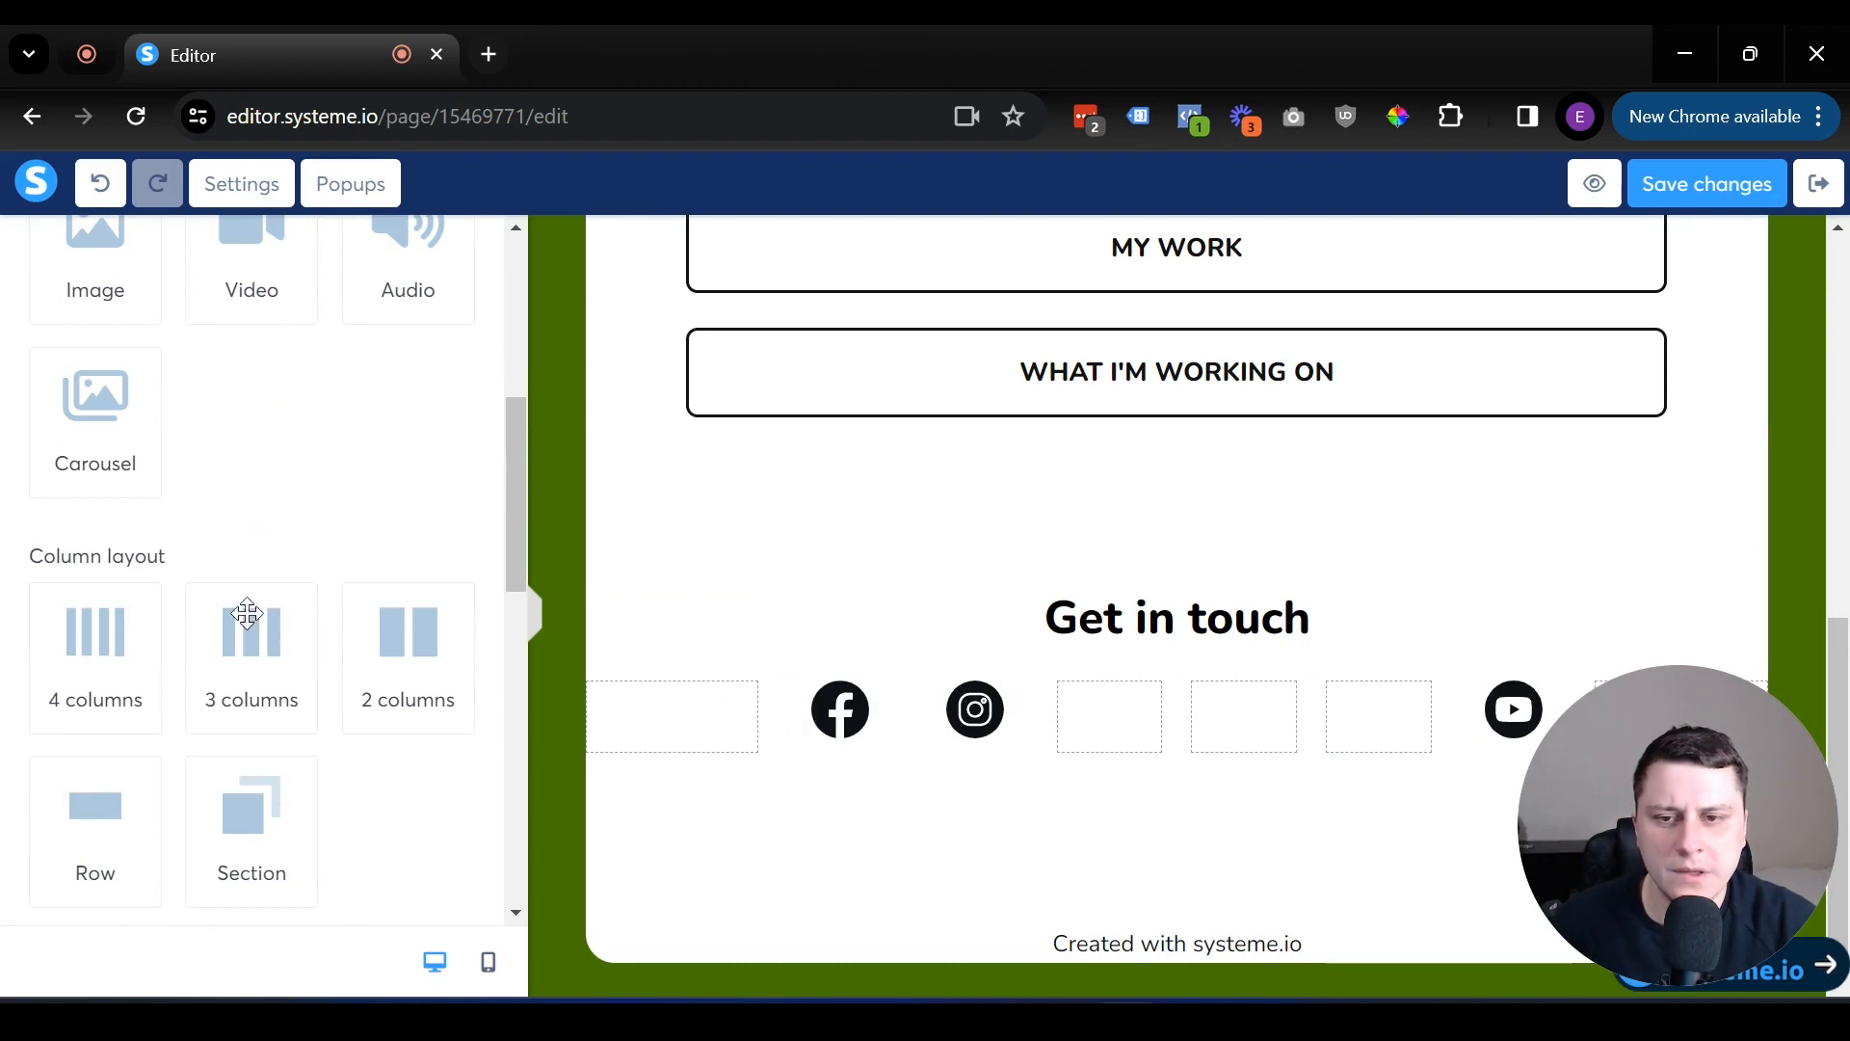
drag(254, 658, 1110, 640)
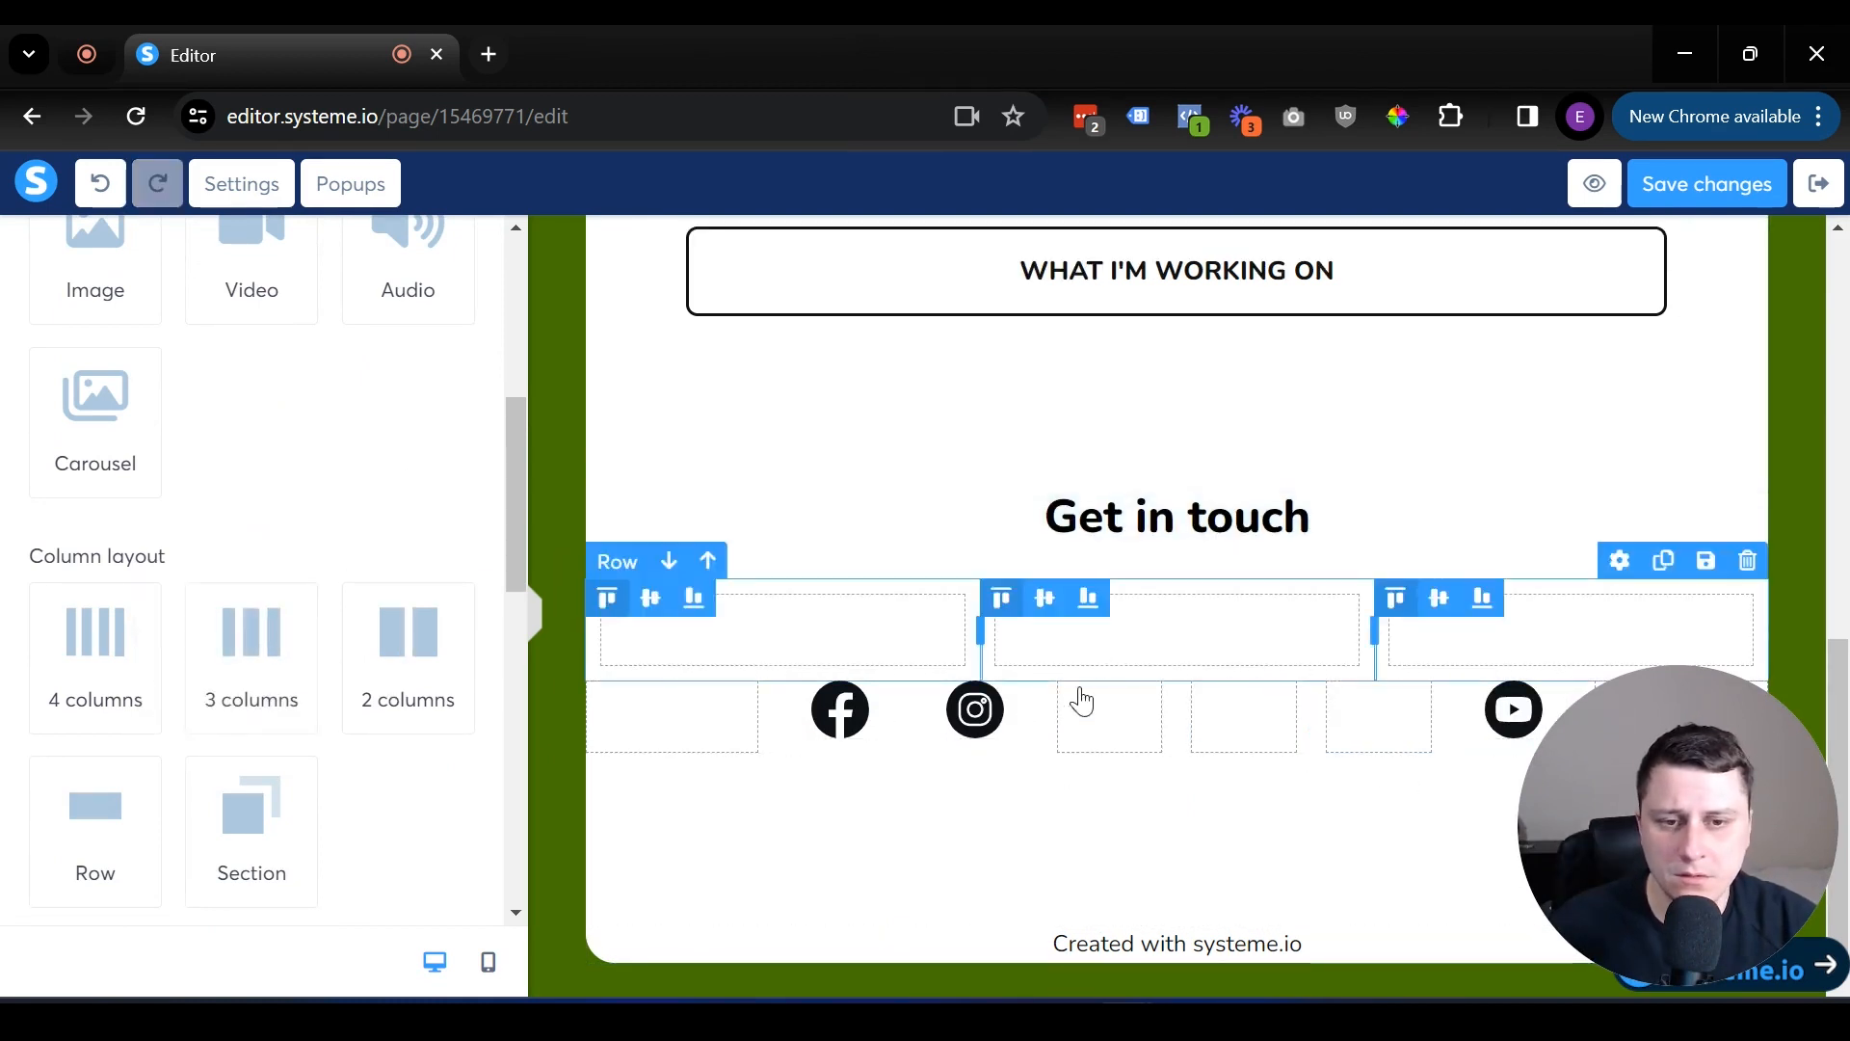
drag(231, 681, 1194, 655)
Move the Facebook, Instagram and YouTube icons, in that order, into the three nested columns under "Get in touch".
drag(842, 768, 1058, 648)
drag(974, 737, 1195, 647)
drag(1512, 706, 1286, 631)
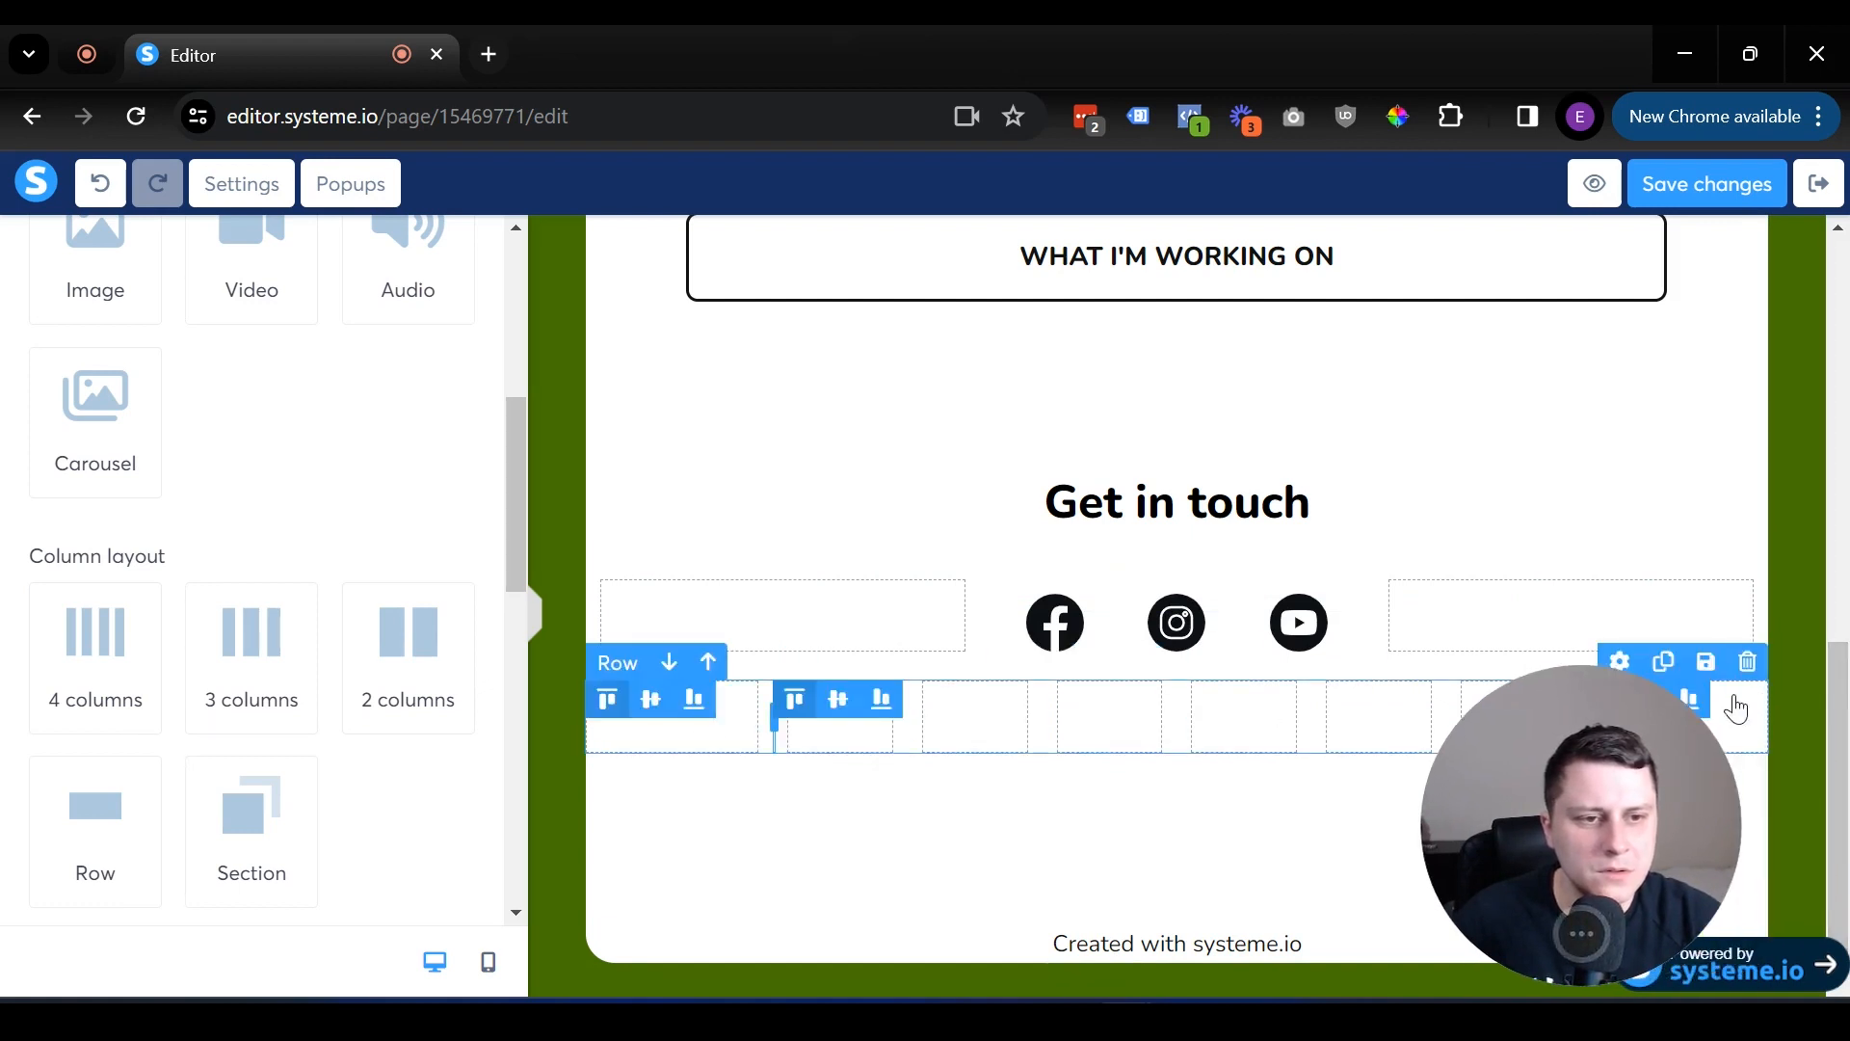
Delete the emptied old icon row and the "Created with systeme.io" text at the end of the page.
click(1749, 664)
key(Return)
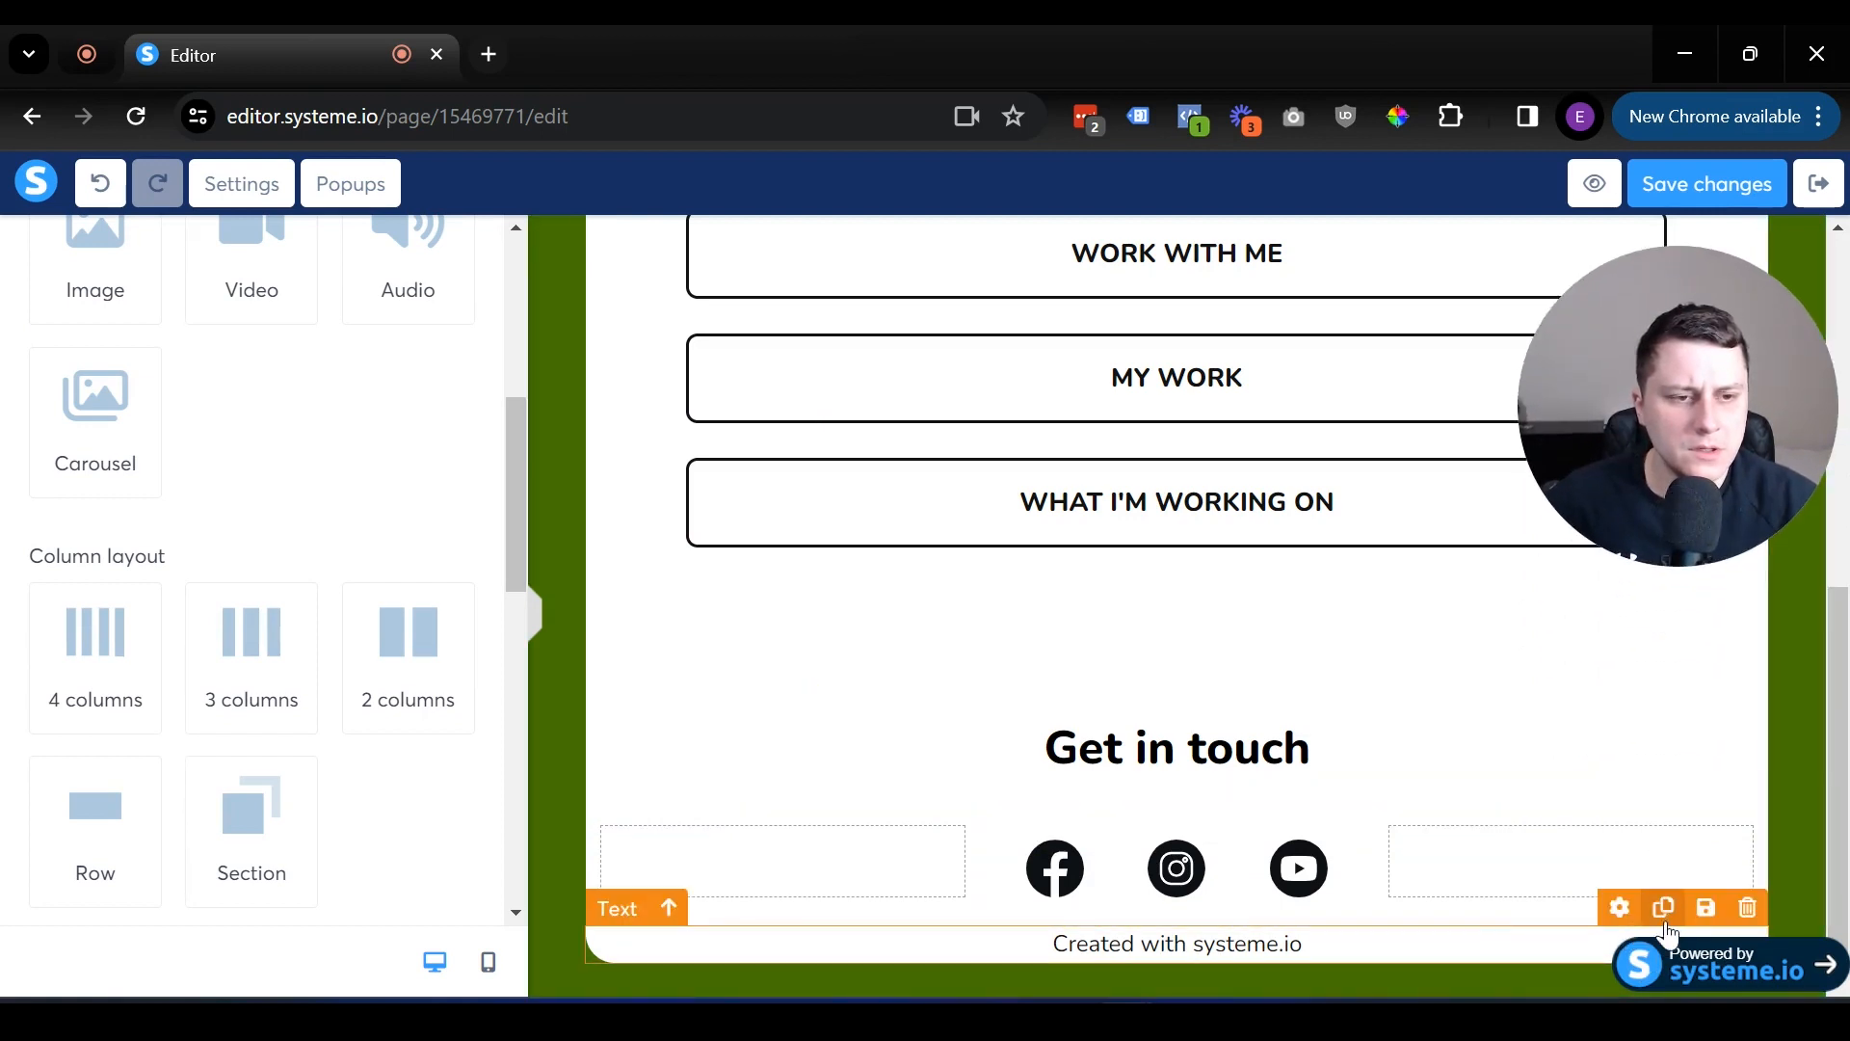
click(1750, 908)
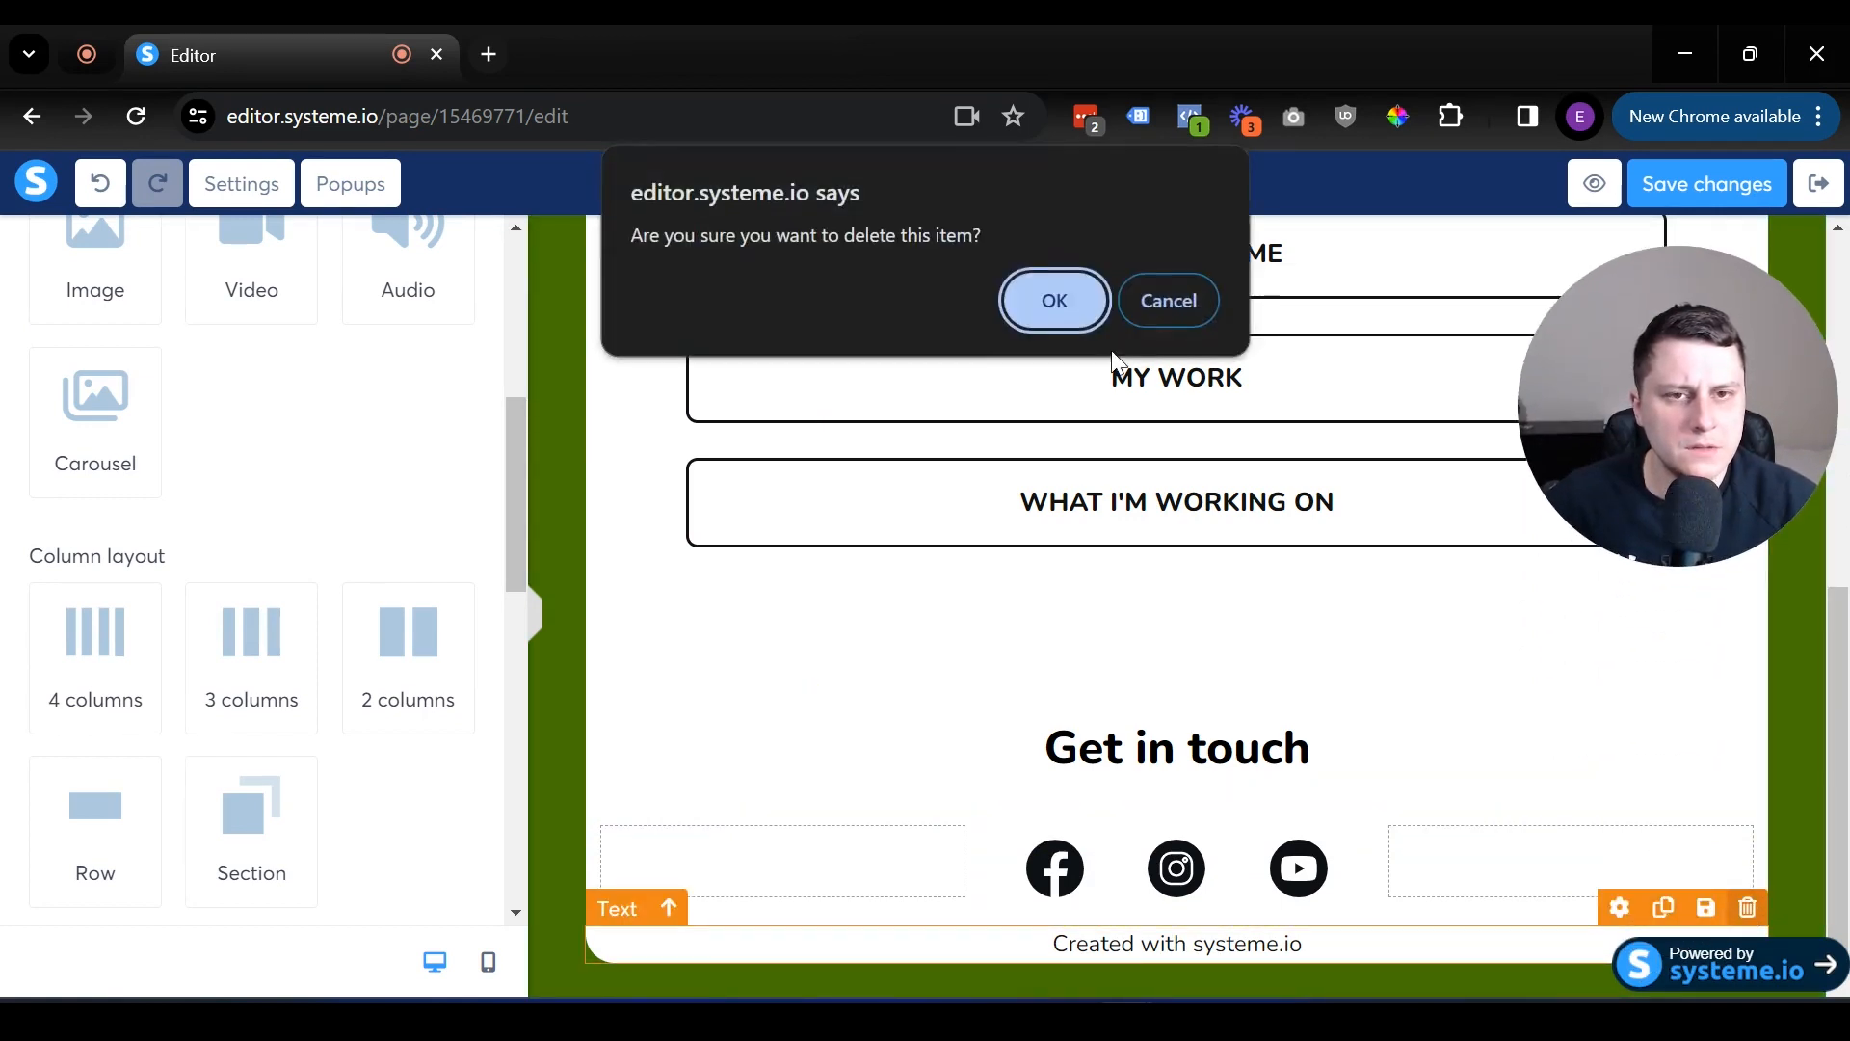
click(1057, 296)
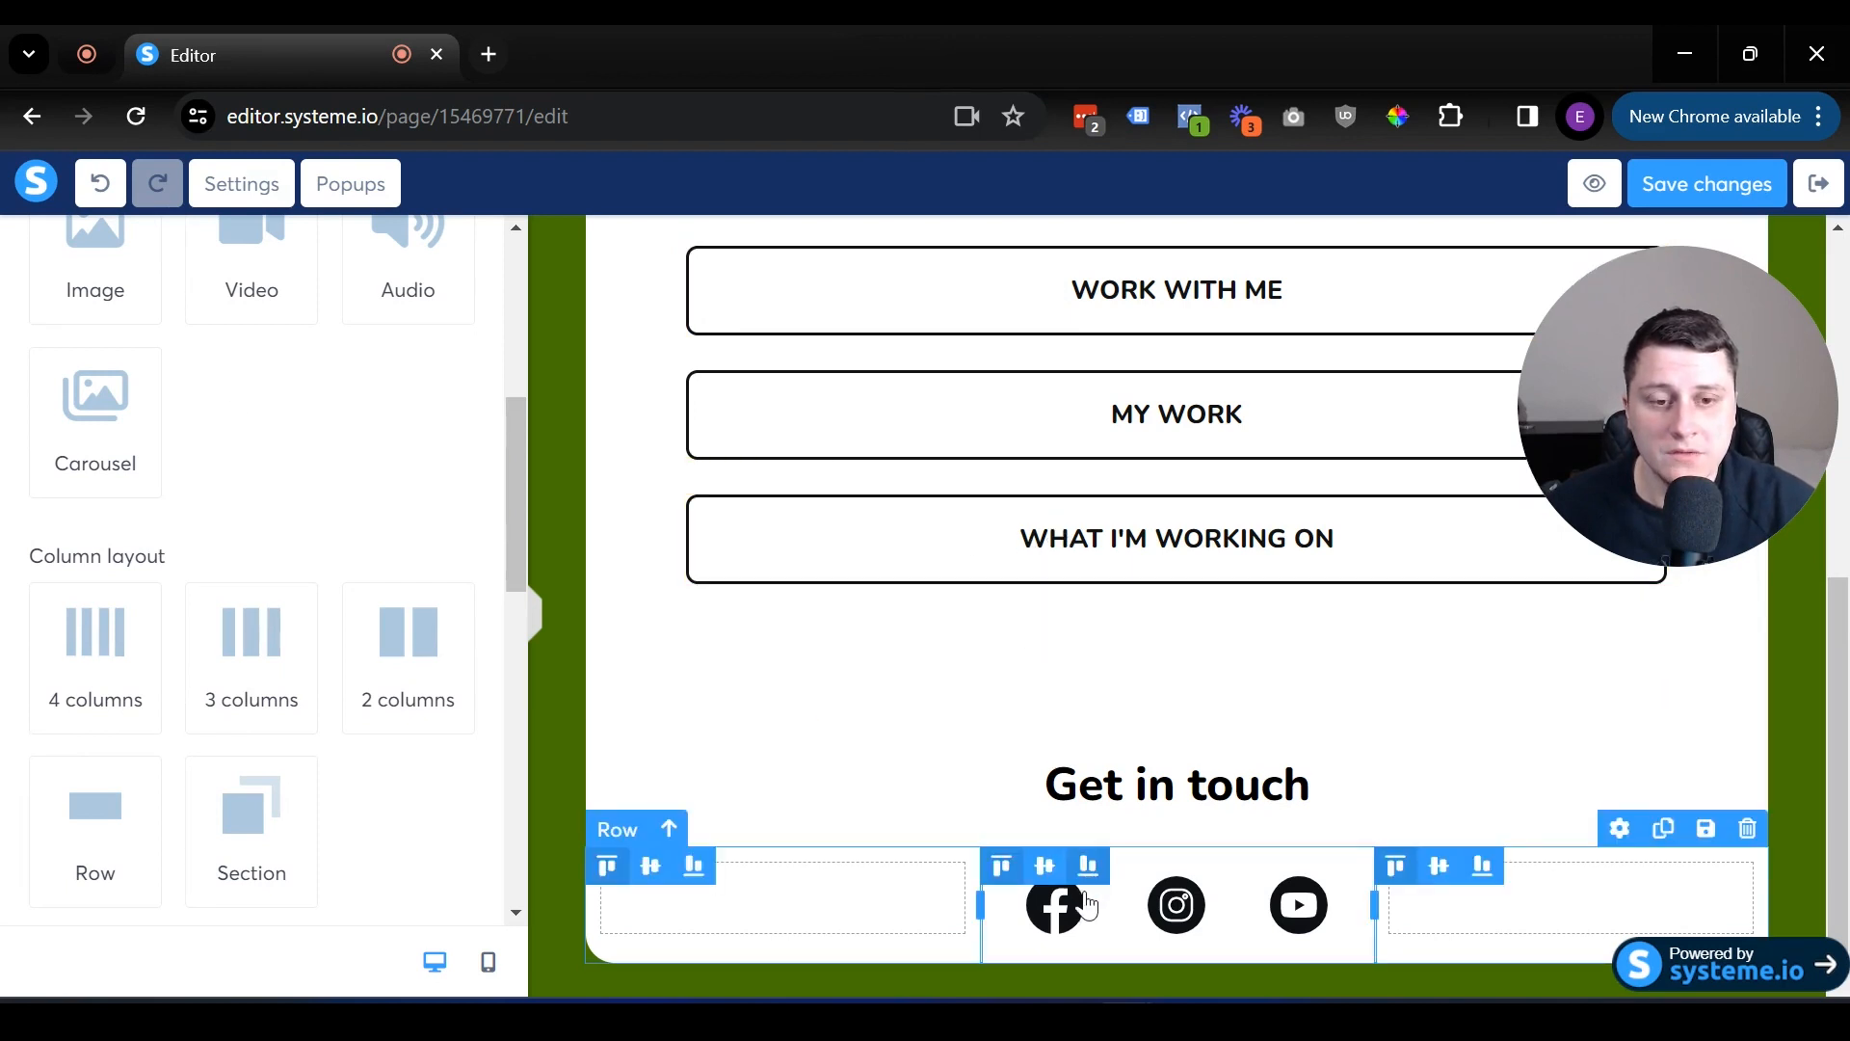
Check the Facebook icon's image settings, including its Open URL click action and link, then deselect it.
click(1074, 927)
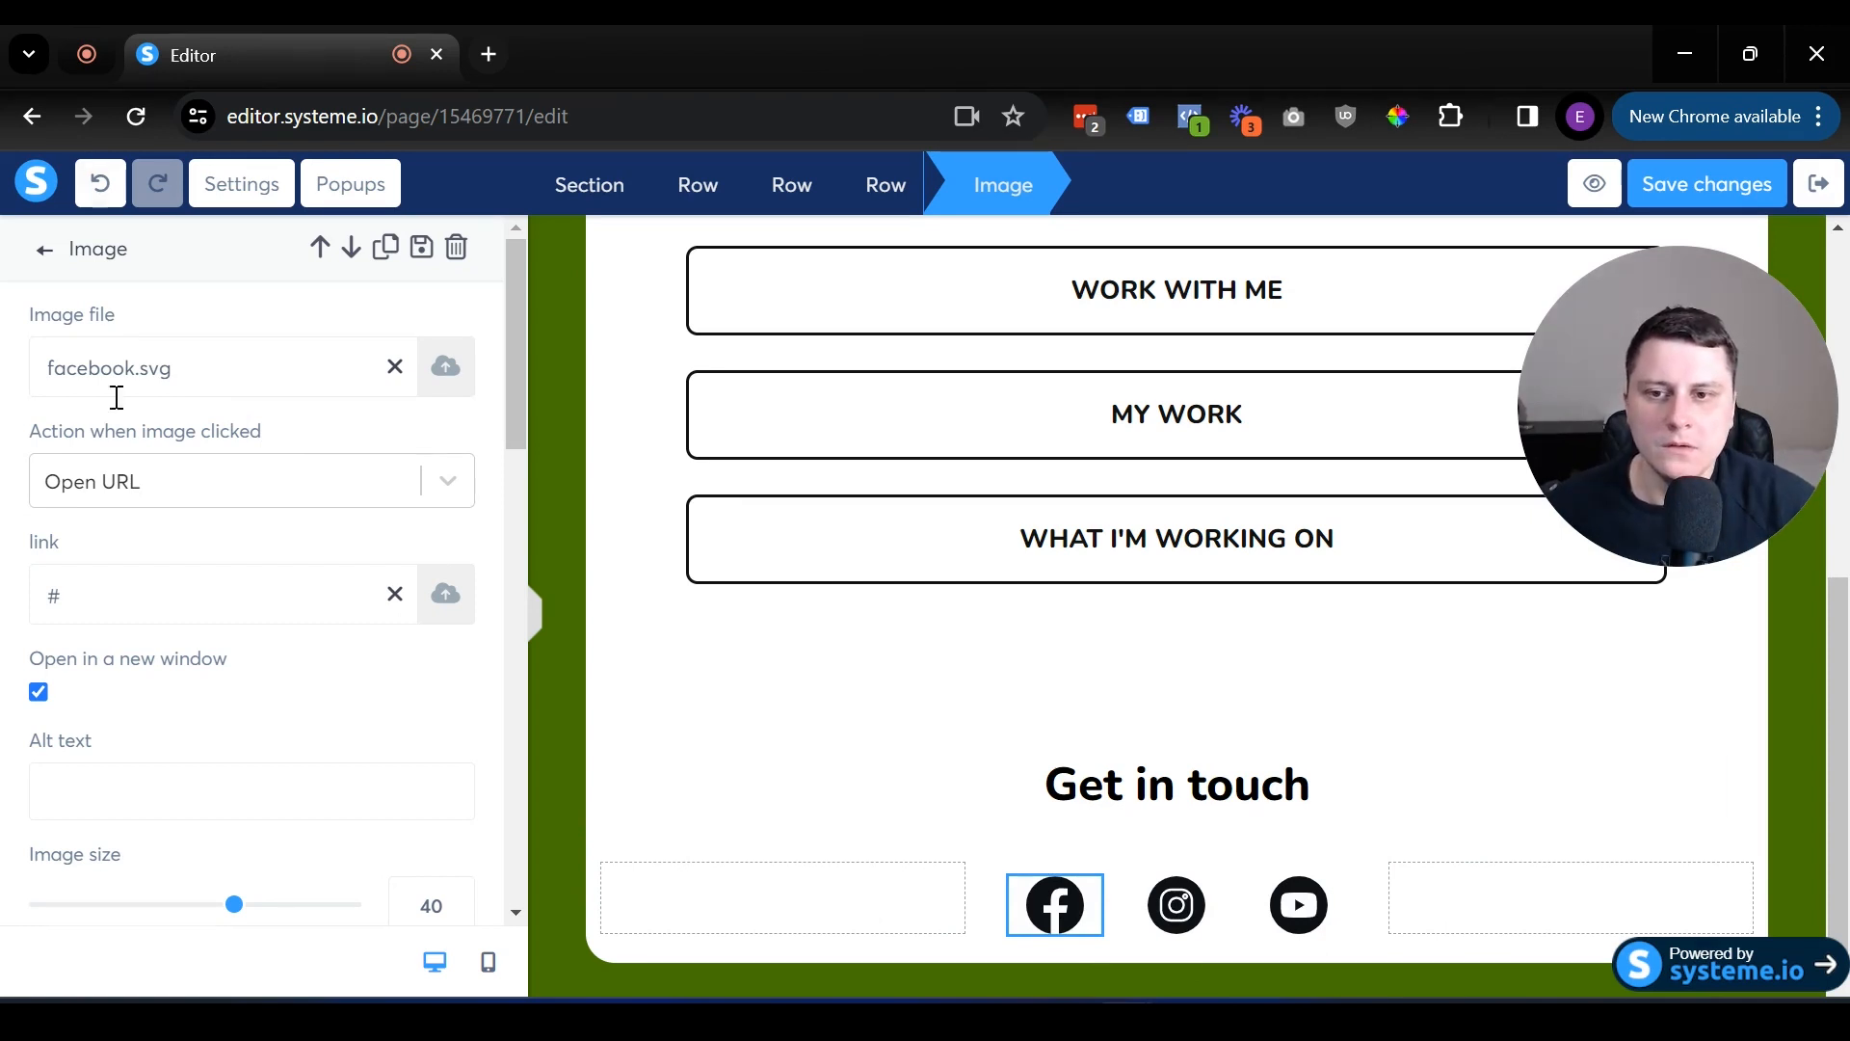
click(195, 490)
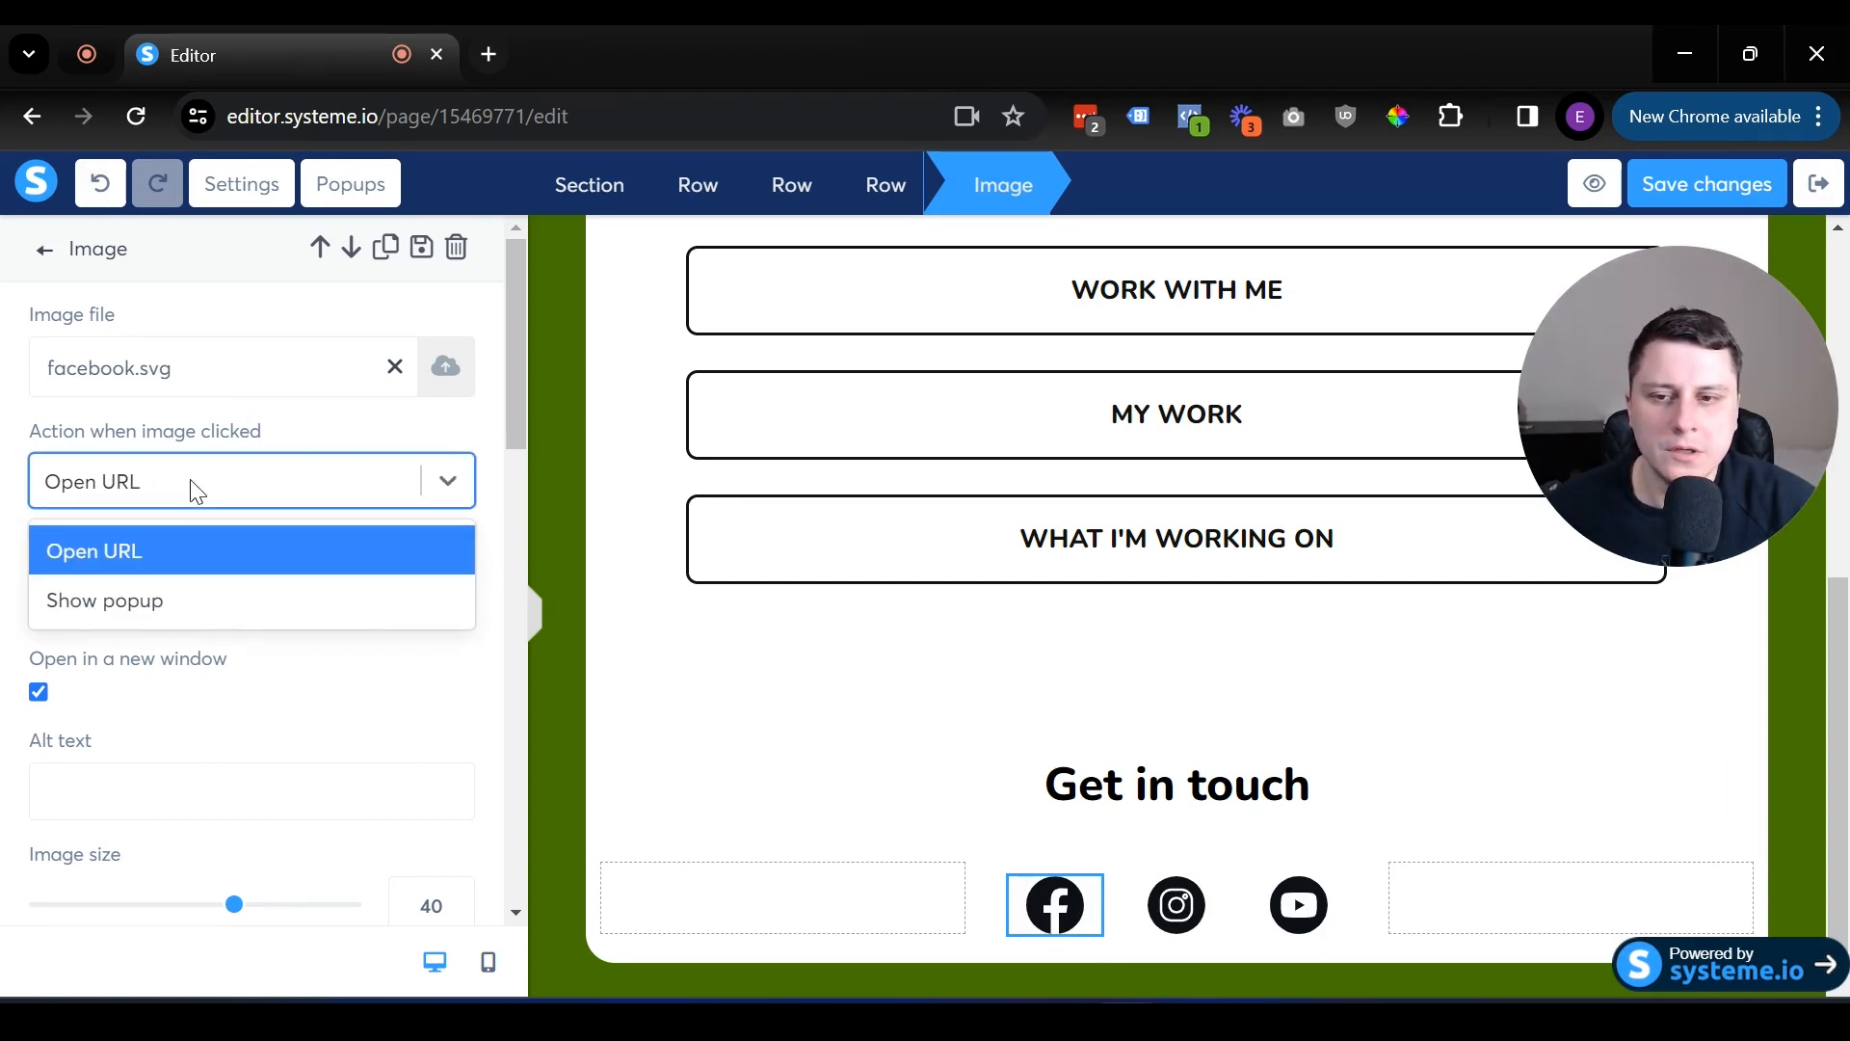
click(144, 538)
drag(107, 579, 29, 610)
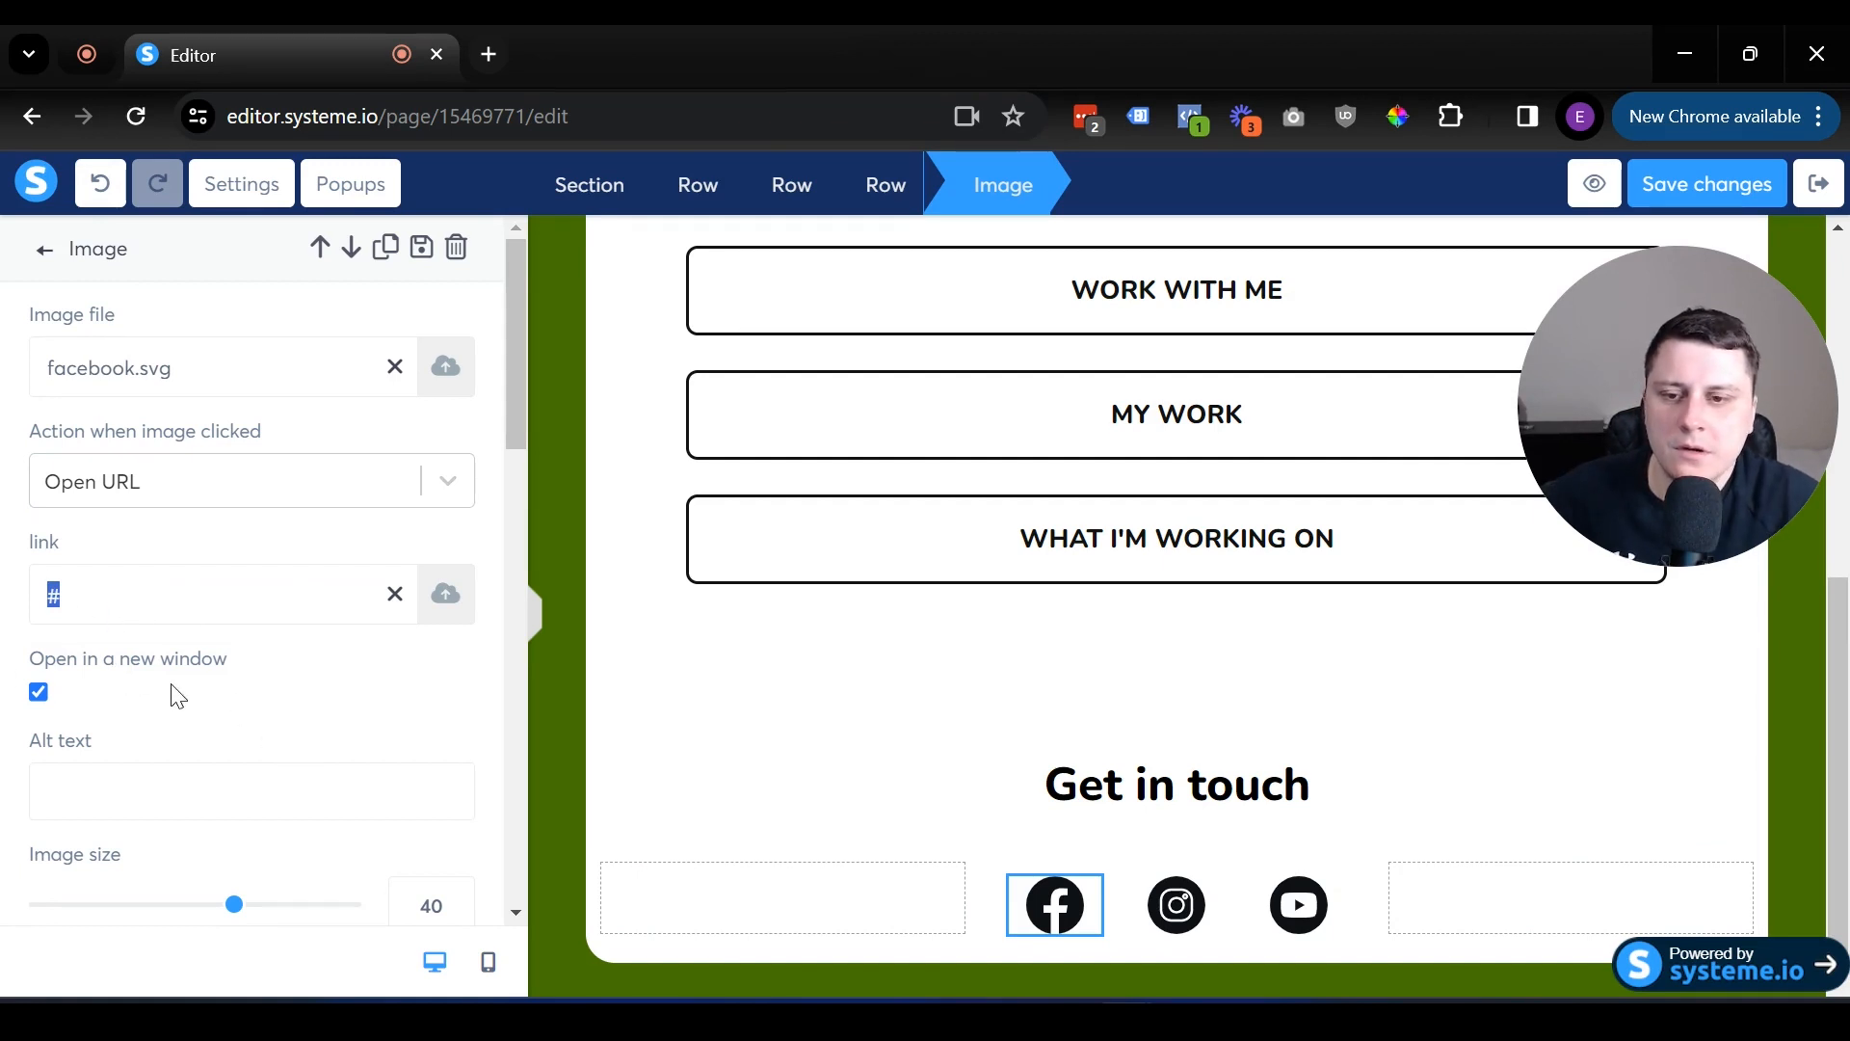
scroll(333, 834, down, 1)
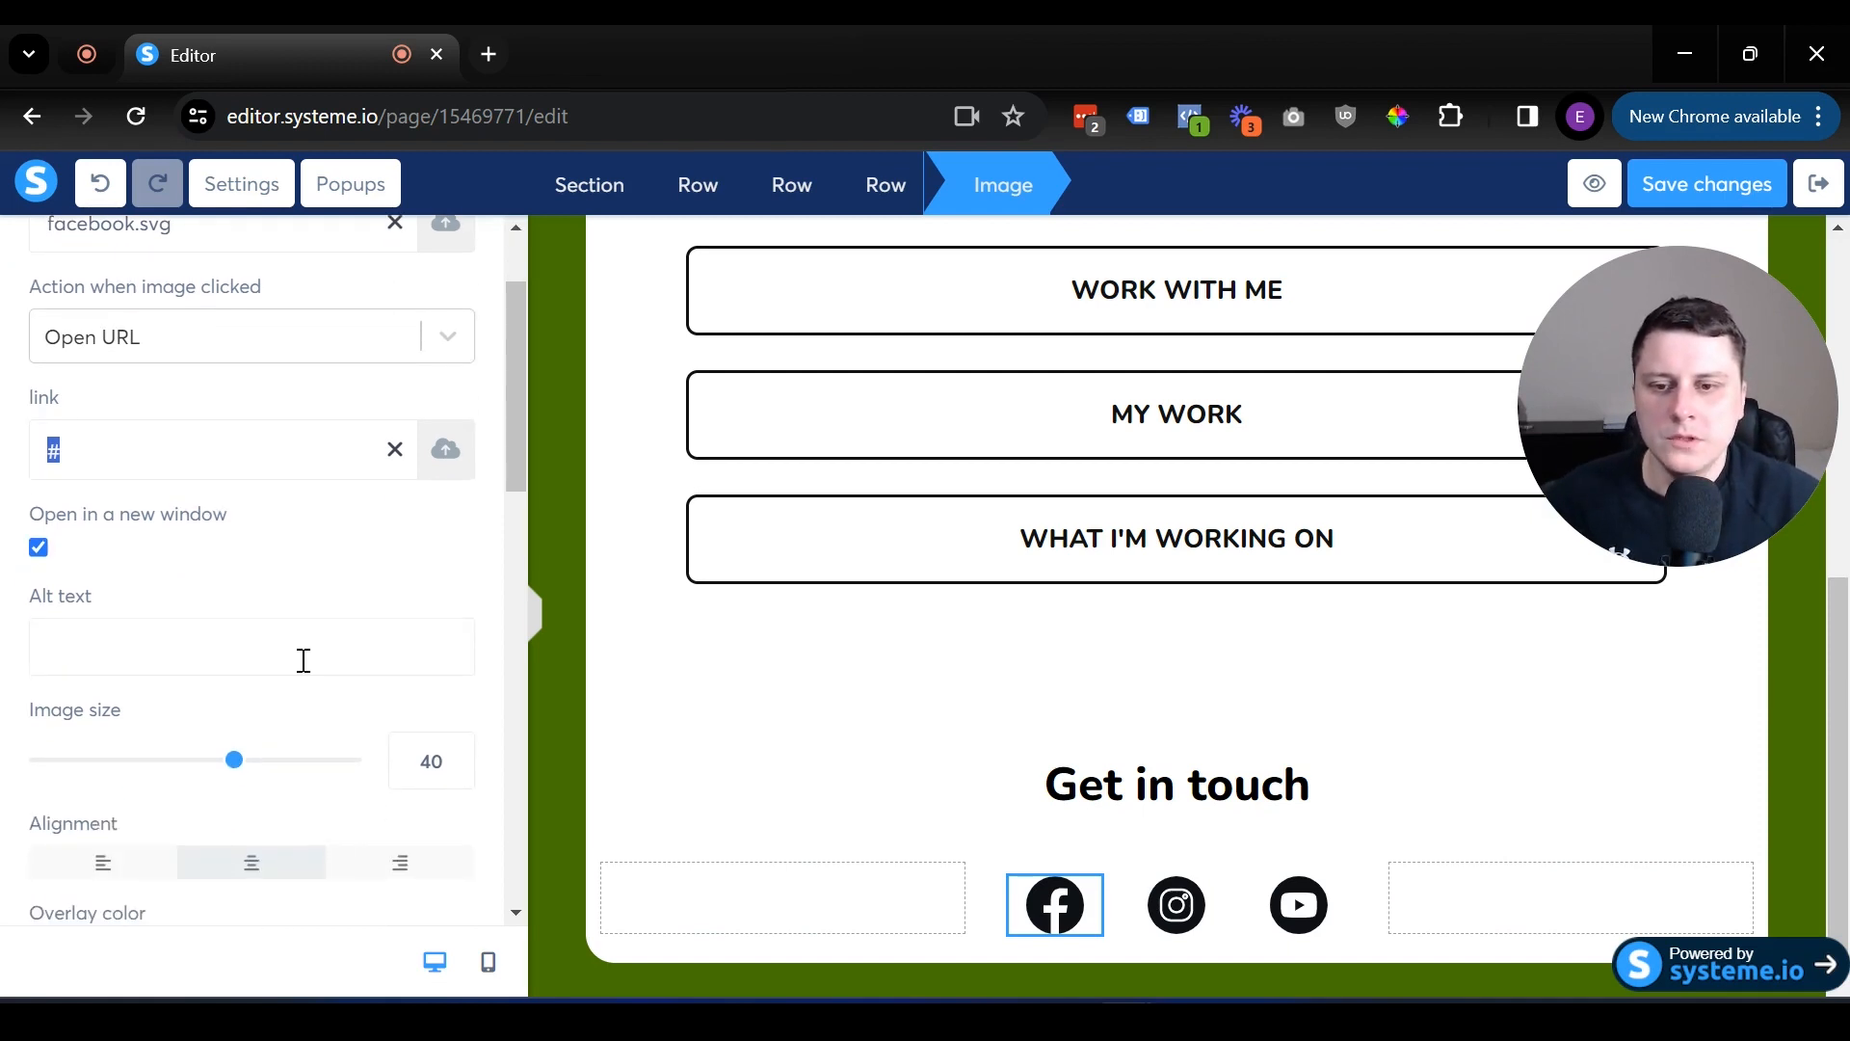
click(699, 861)
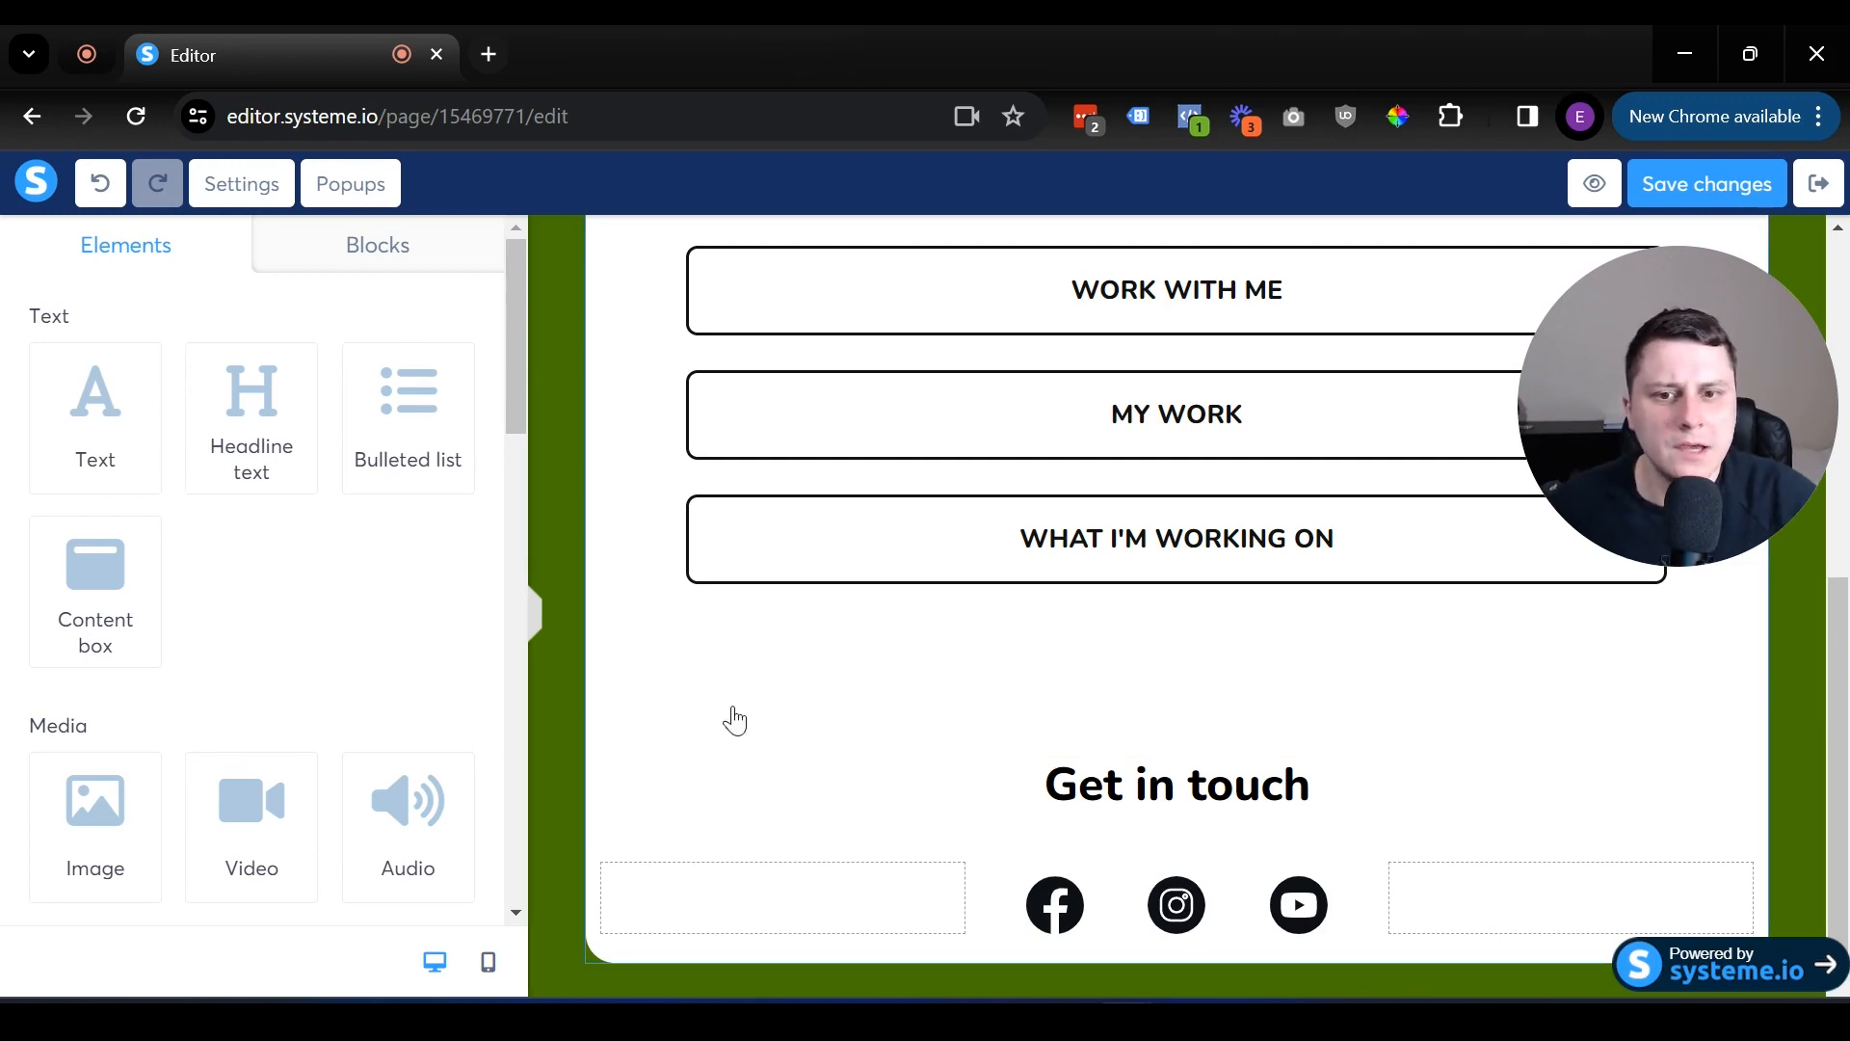
Review the whole page layout from the profile image and link buttons down to the social icons.
scroll(732, 719, up, 3)
scroll(734, 719, down, 3)
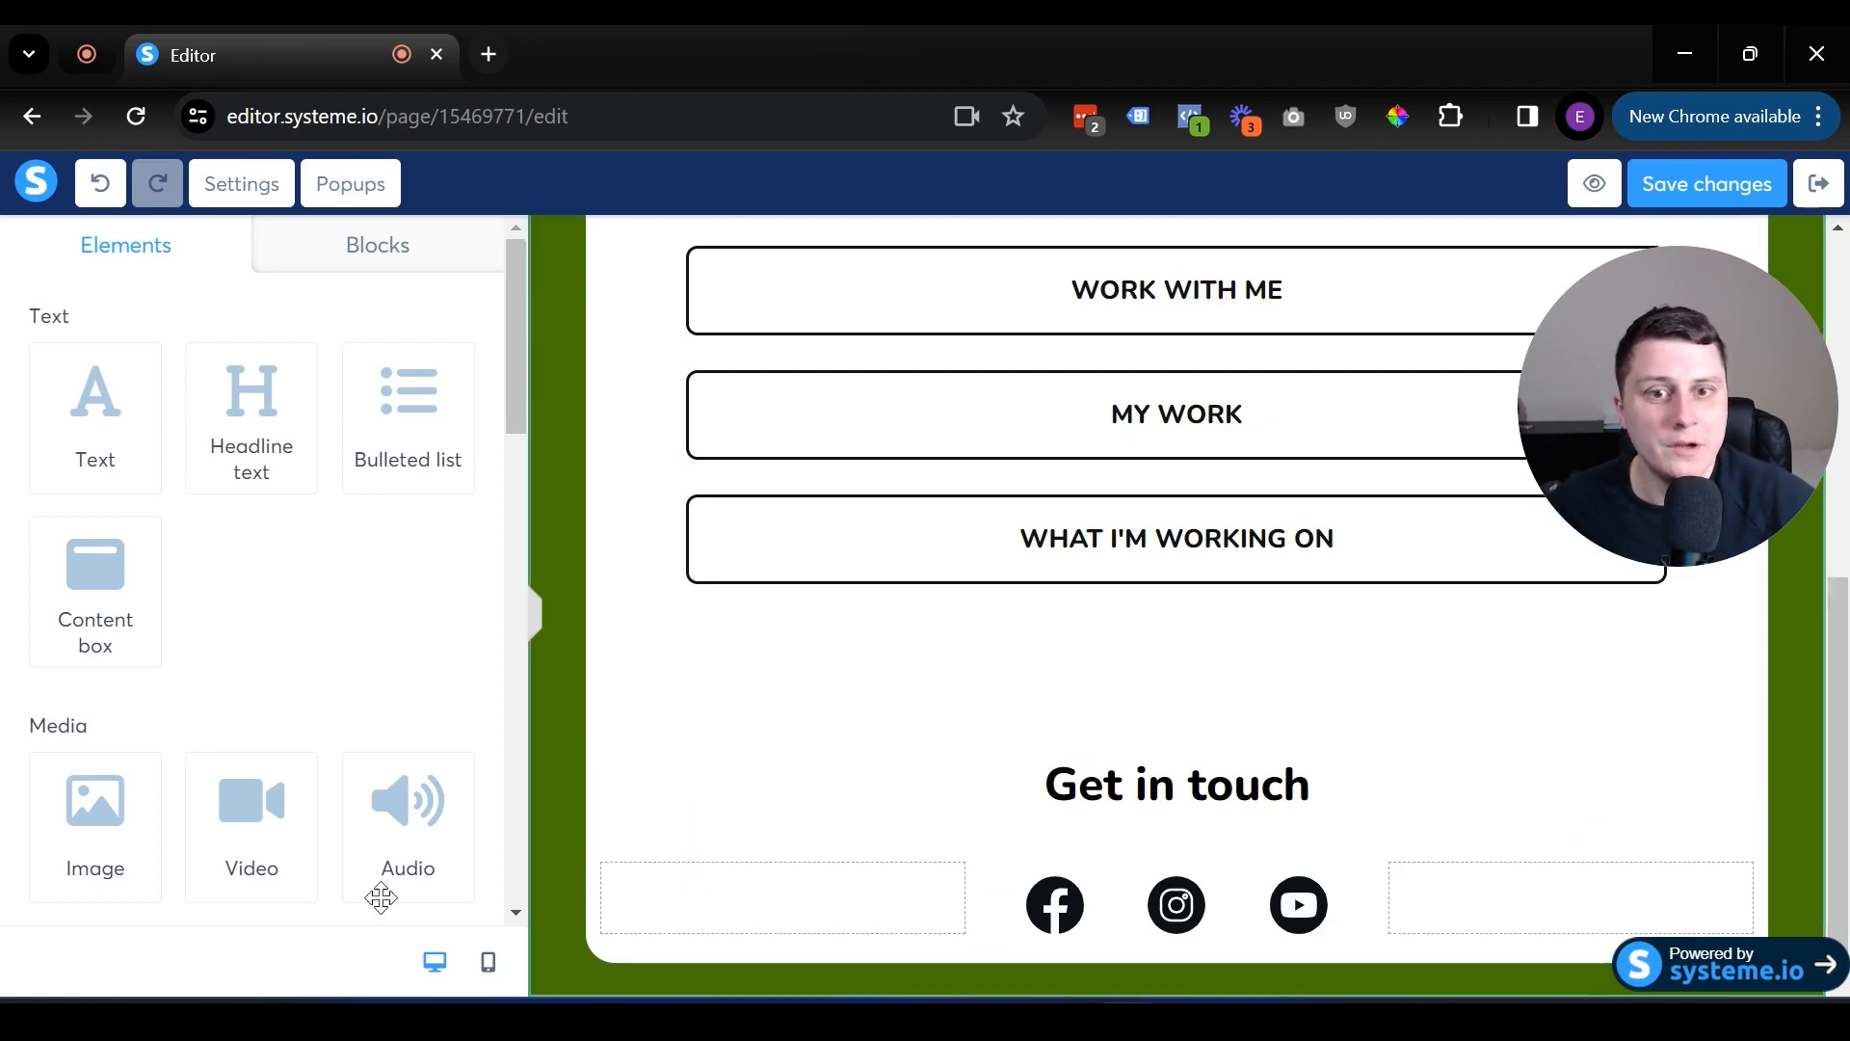
scroll(669, 611, up, 2)
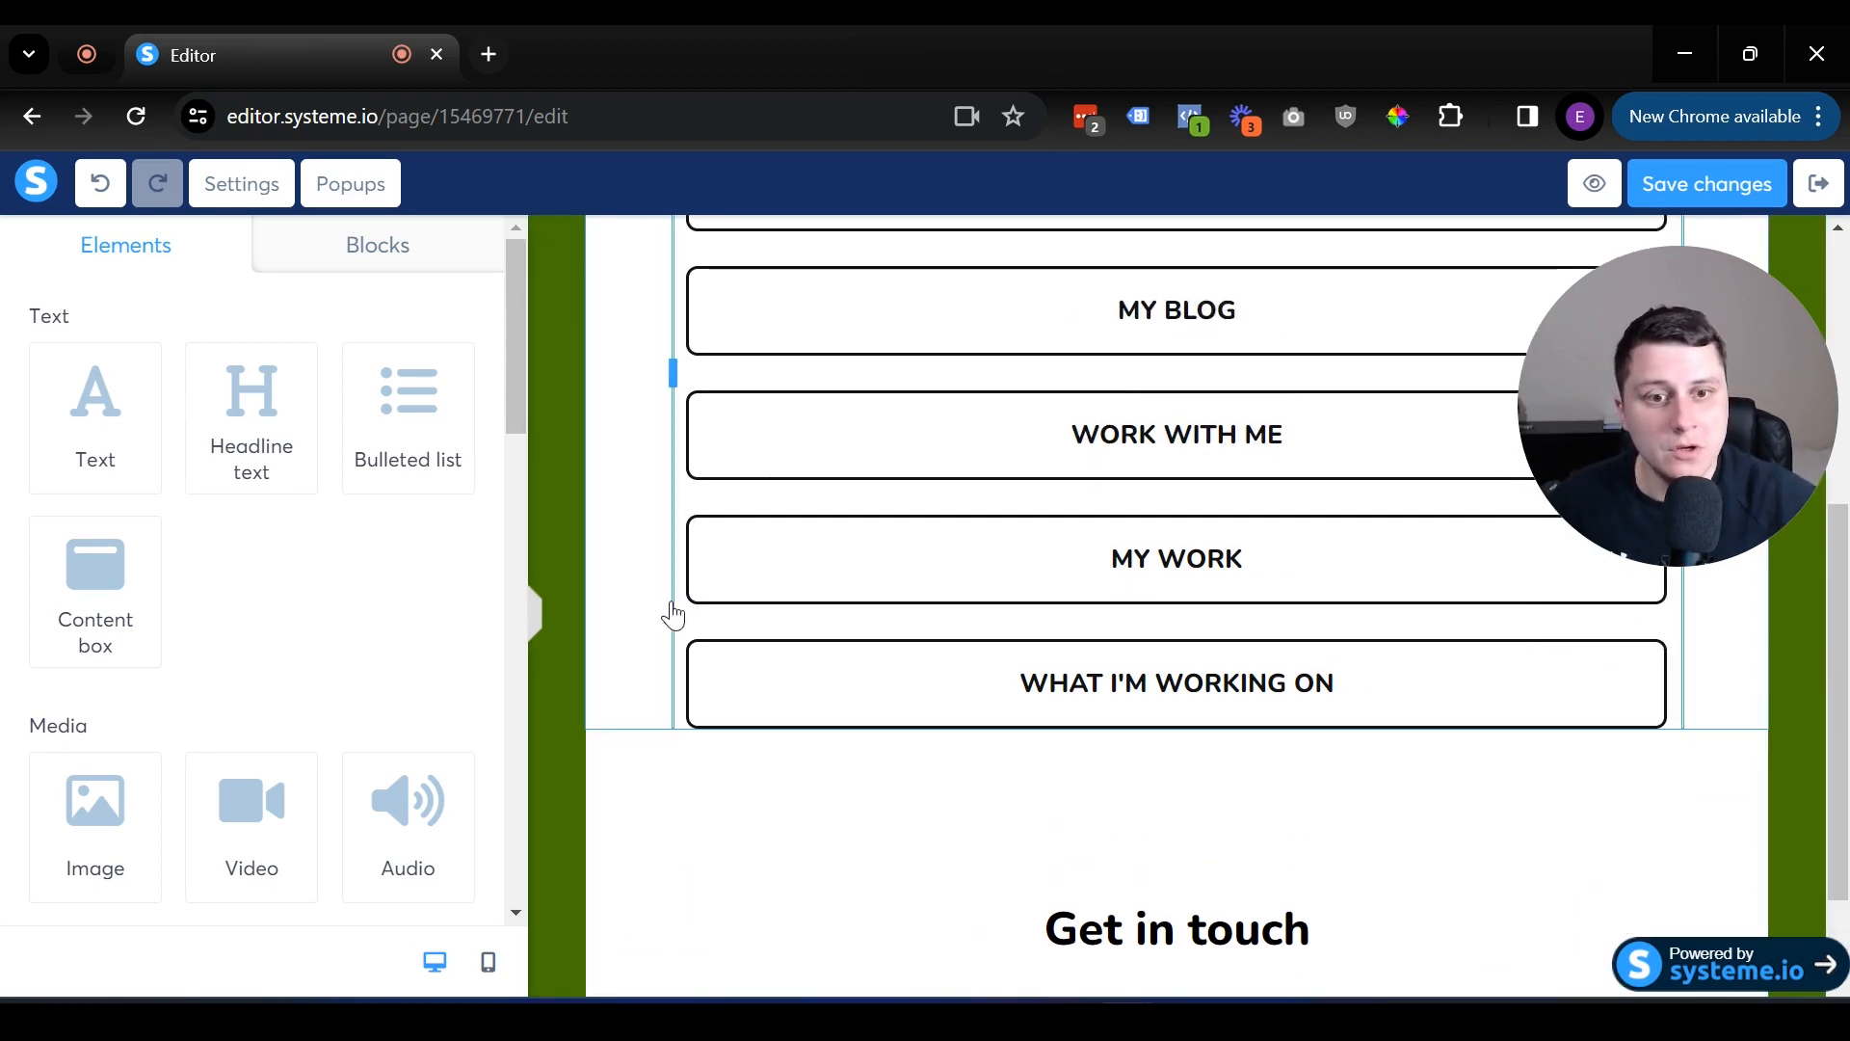
scroll(1032, 578, down, 2)
scroll(1281, 617, up, 6)
scroll(1247, 588, down, 6)
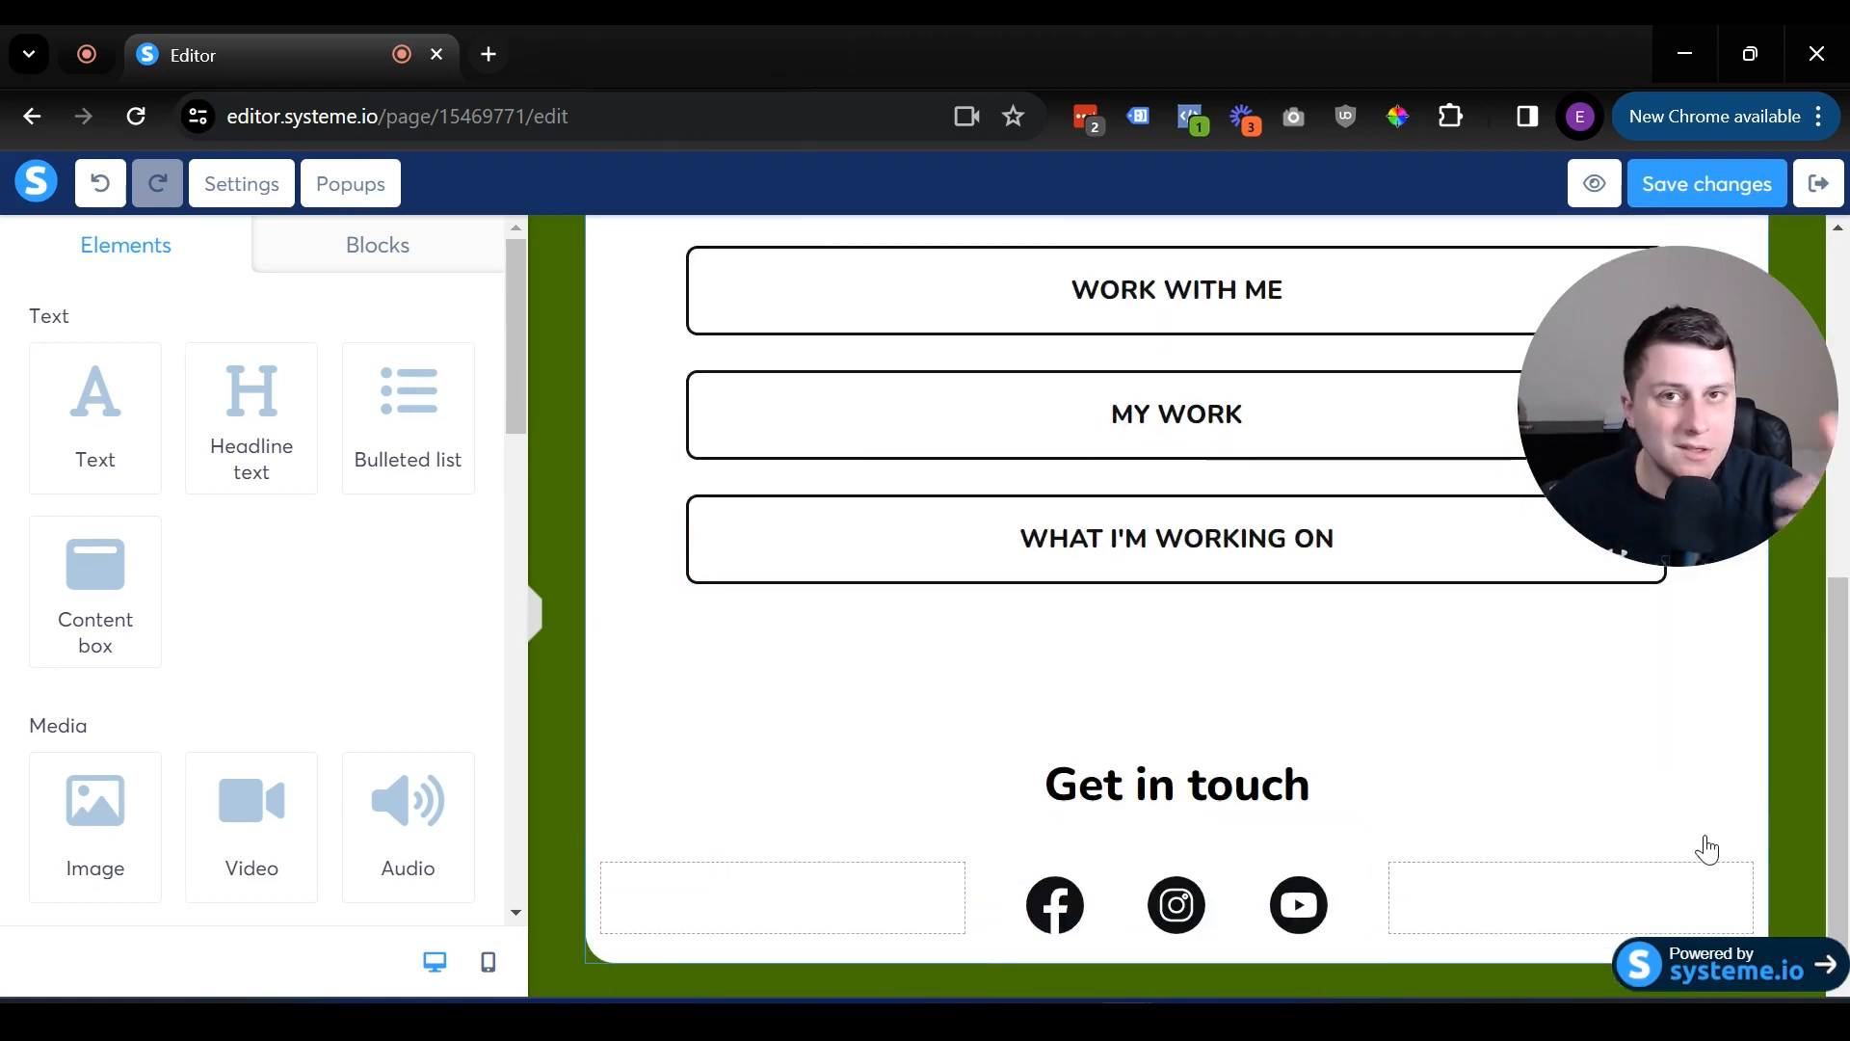
scroll(1357, 711, up, 6)
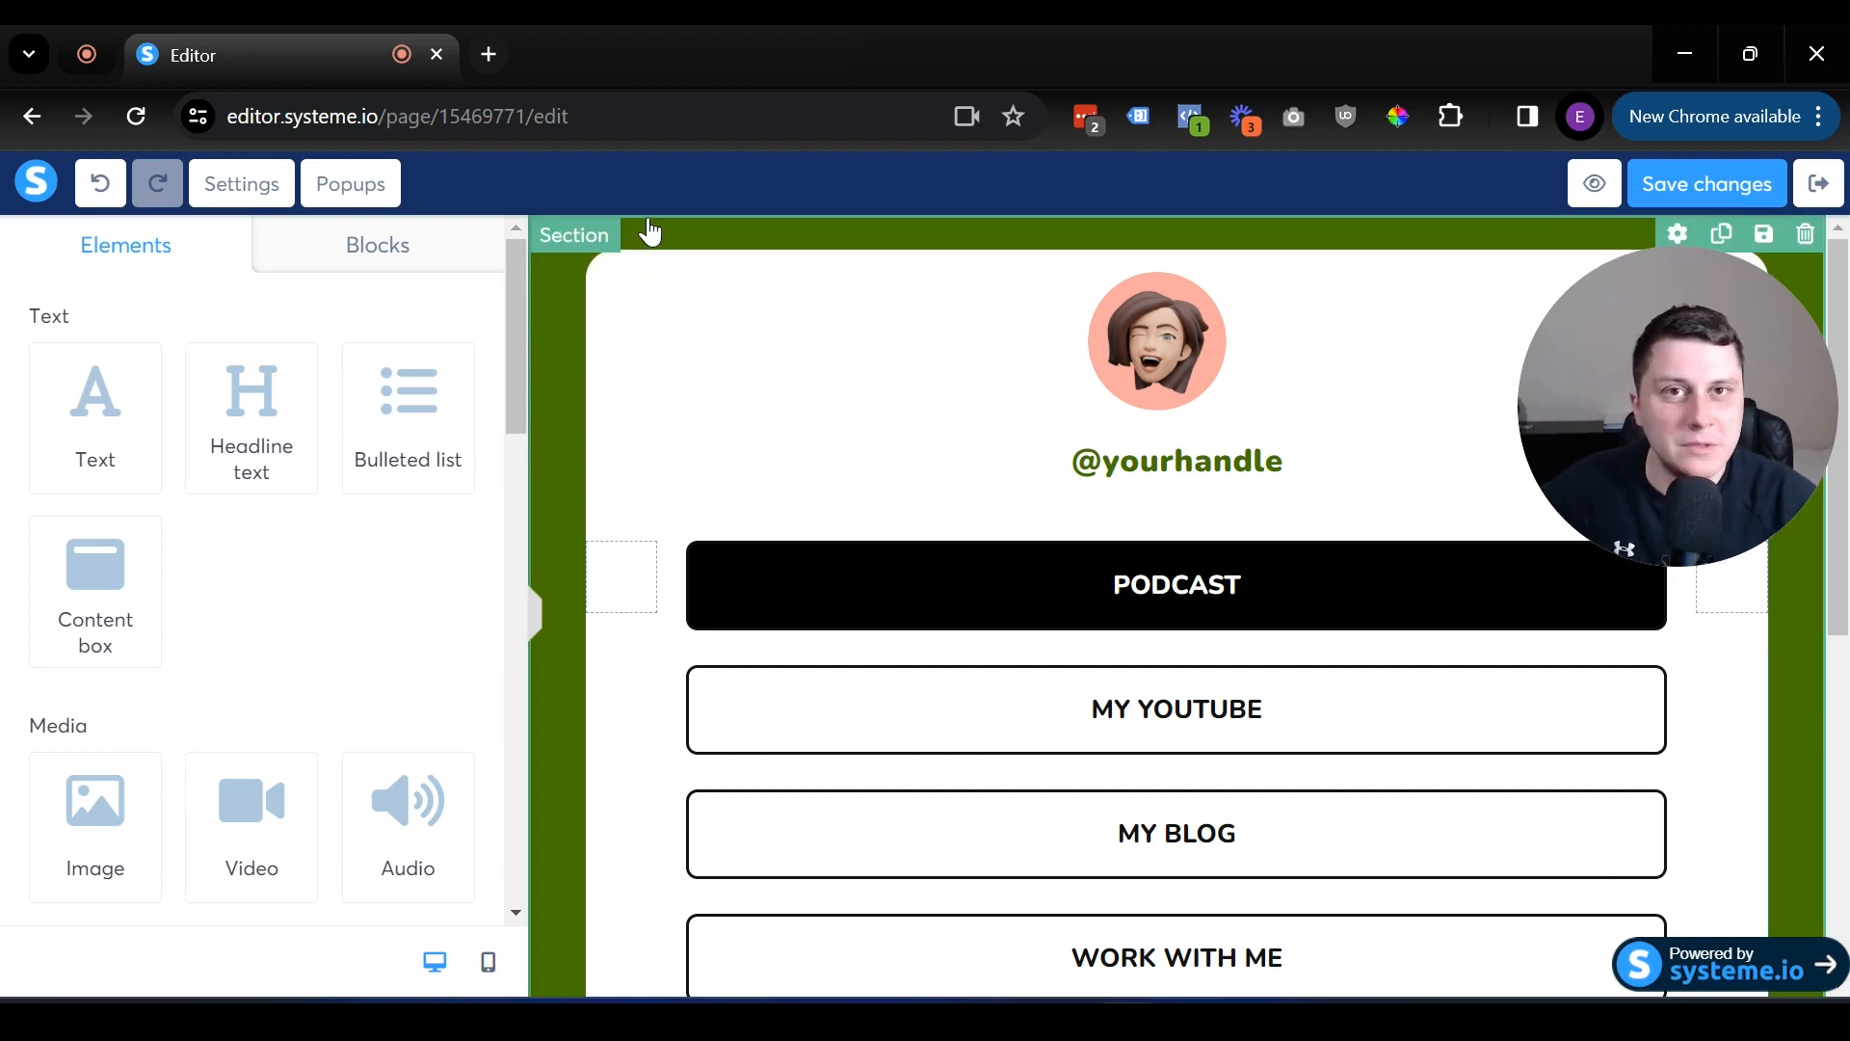
scroll(974, 535, down, 7)
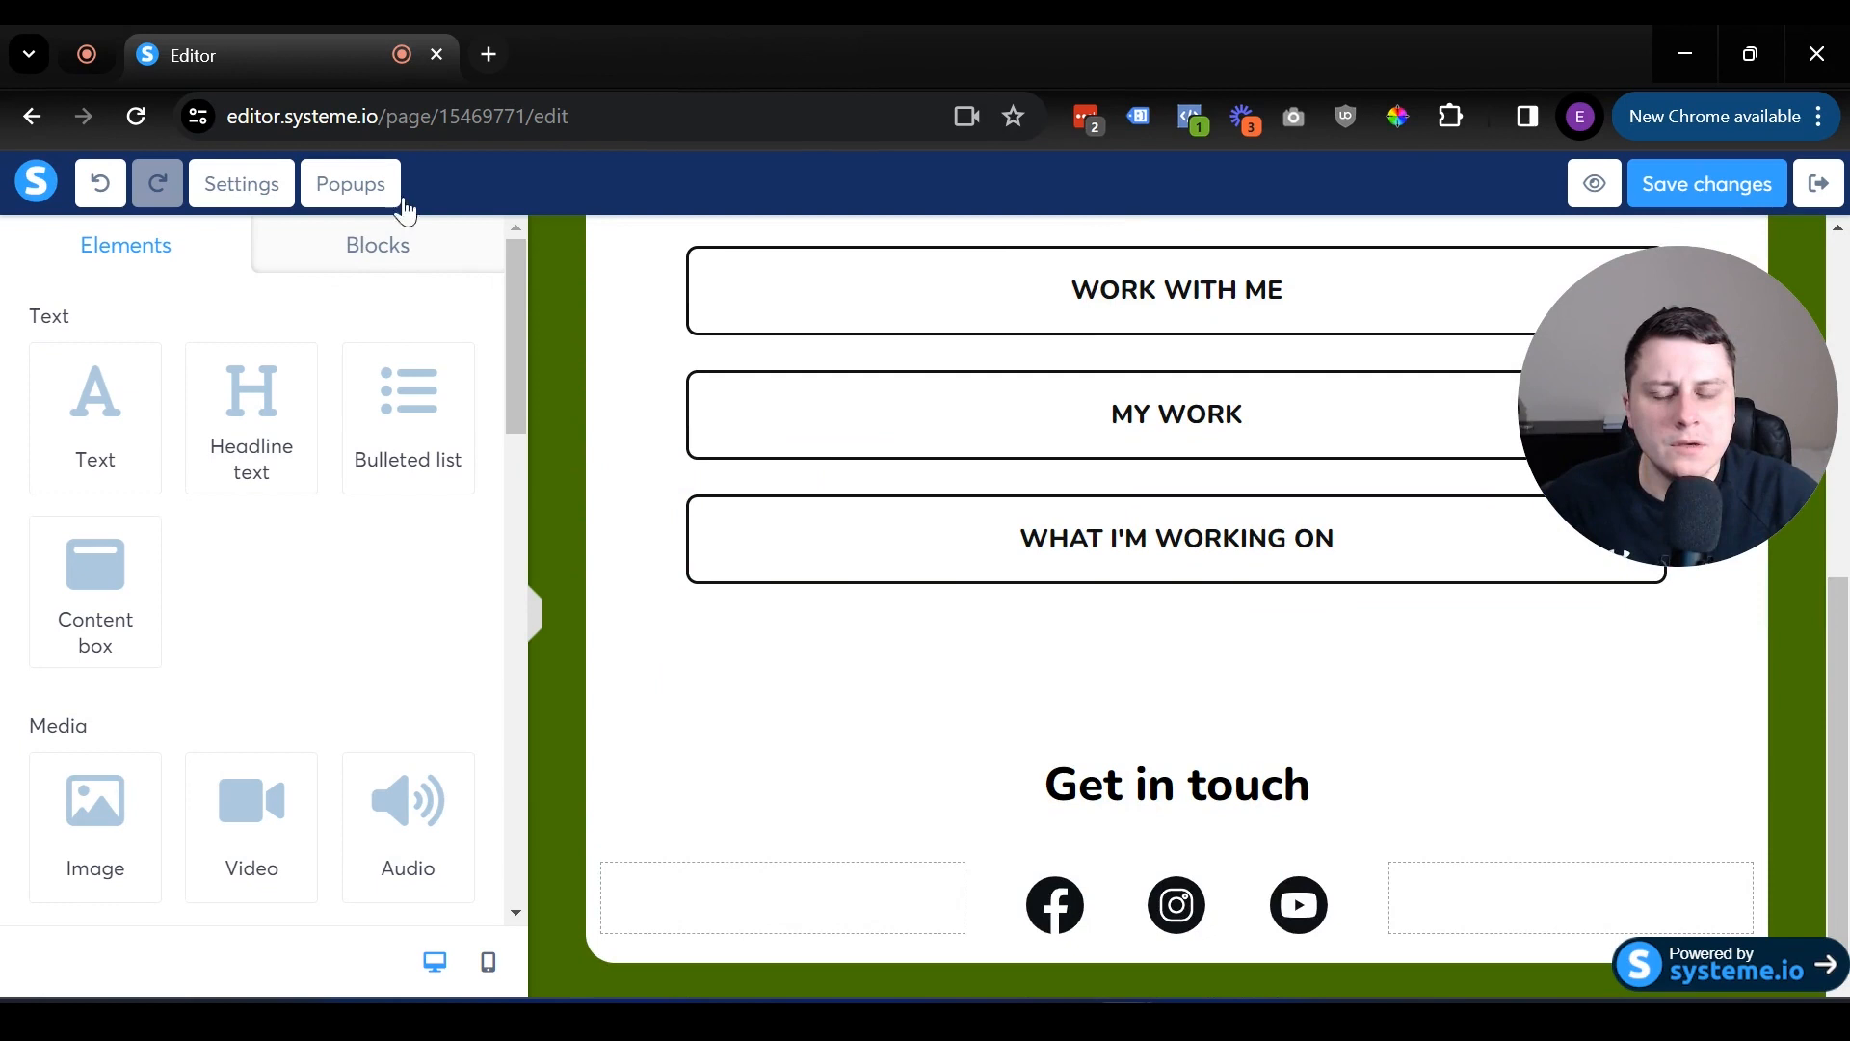
Add the page footer block "Logo on the left, menu & texte on the right" below the page section and delete its logo image.
click(369, 252)
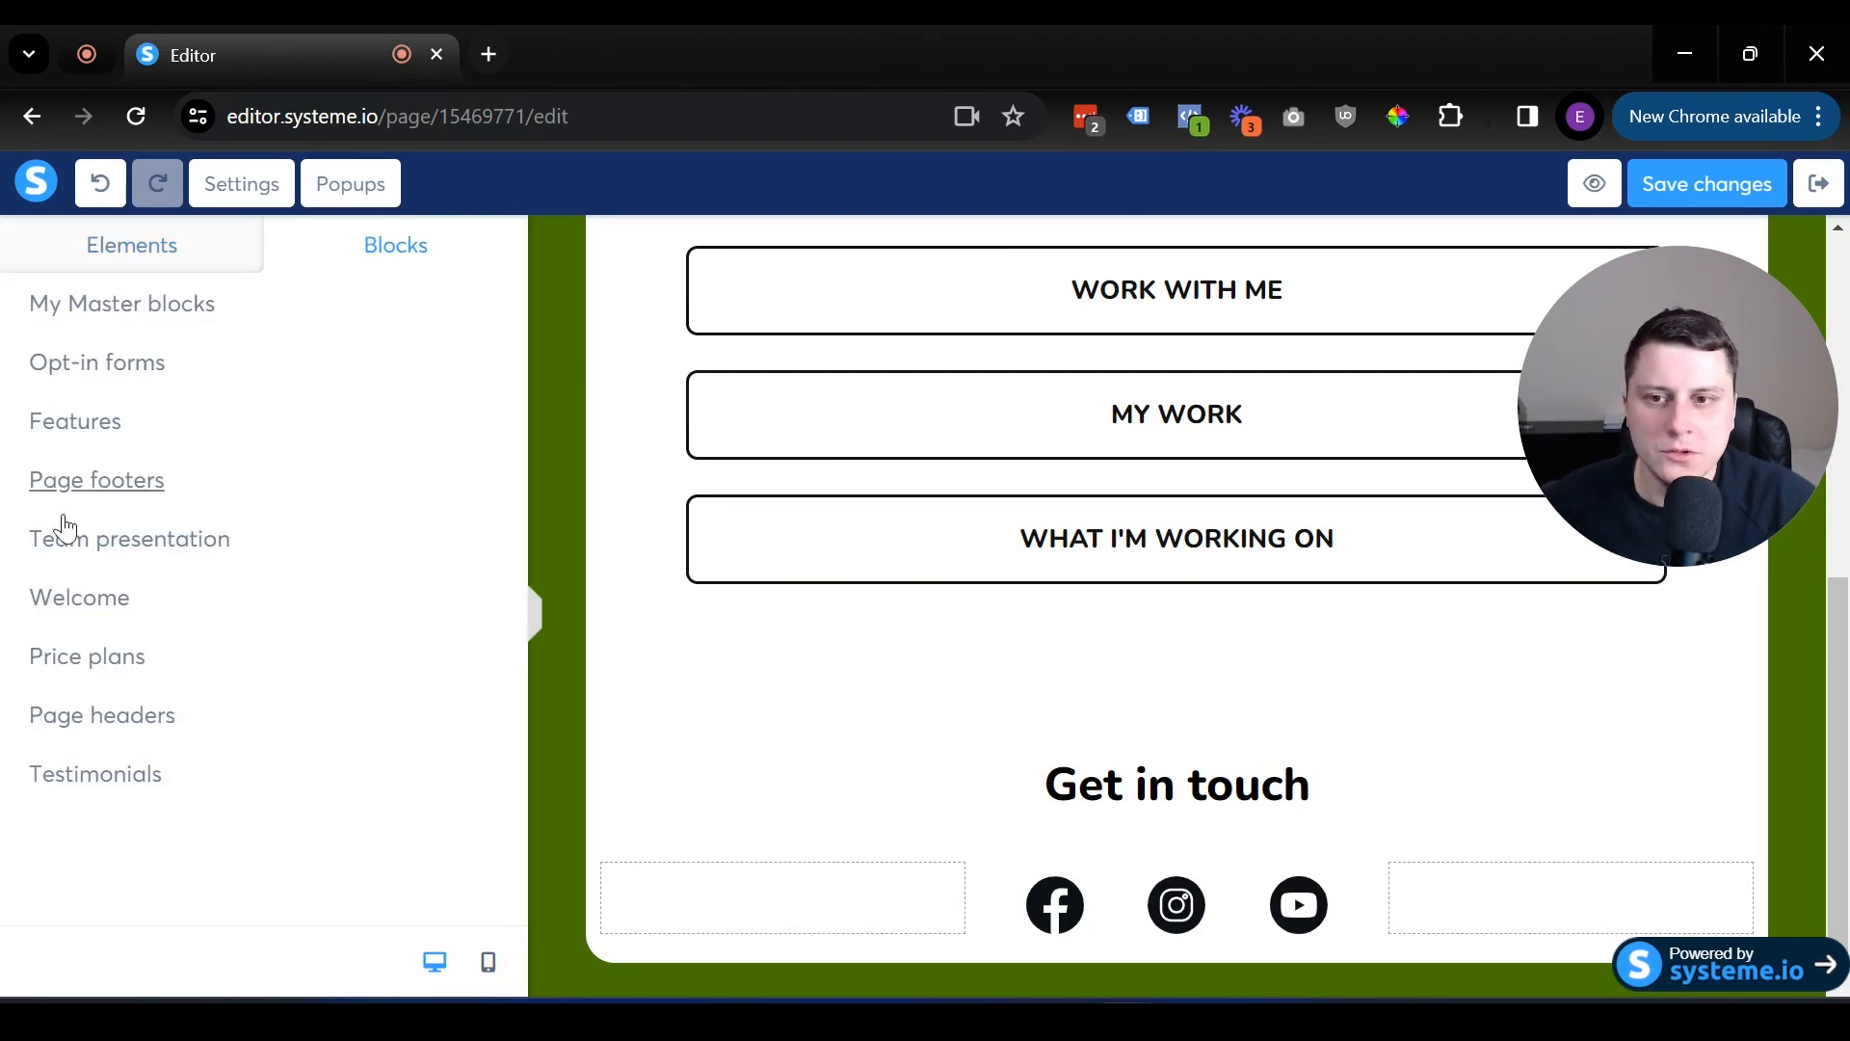
click(72, 485)
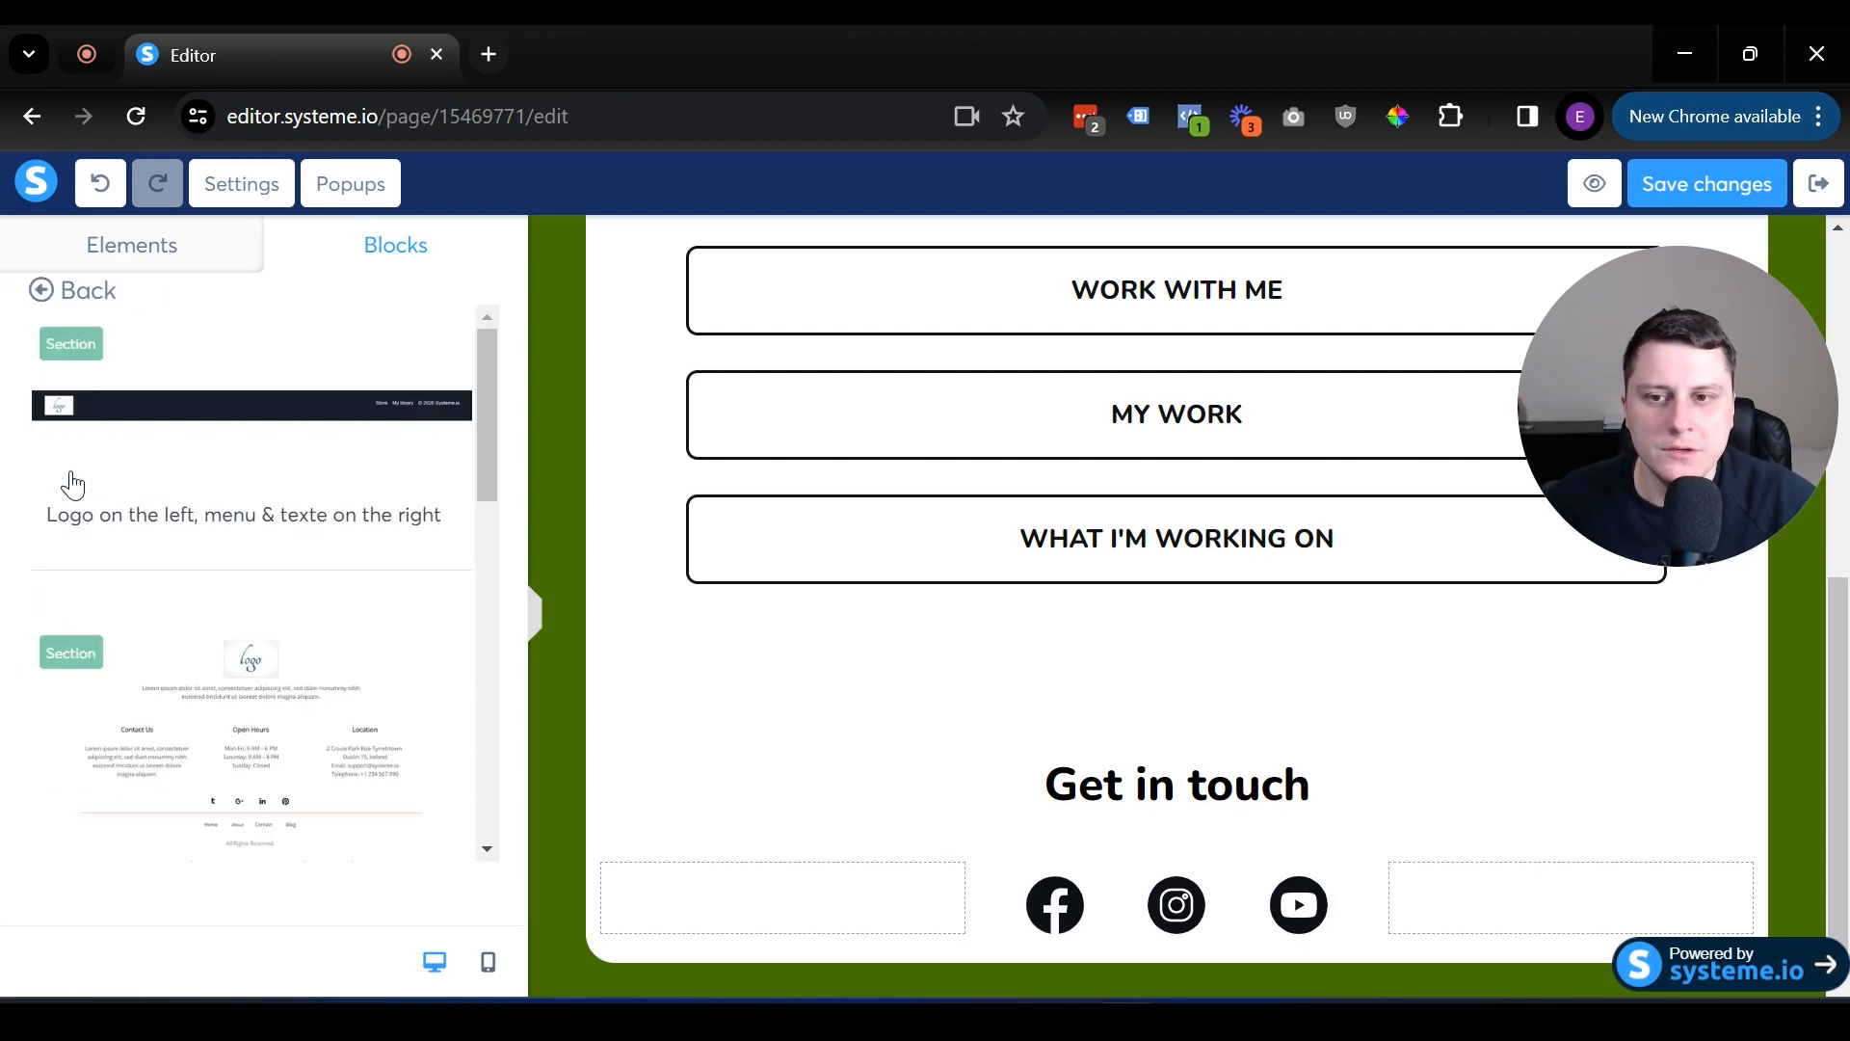
drag(174, 405, 270, 440)
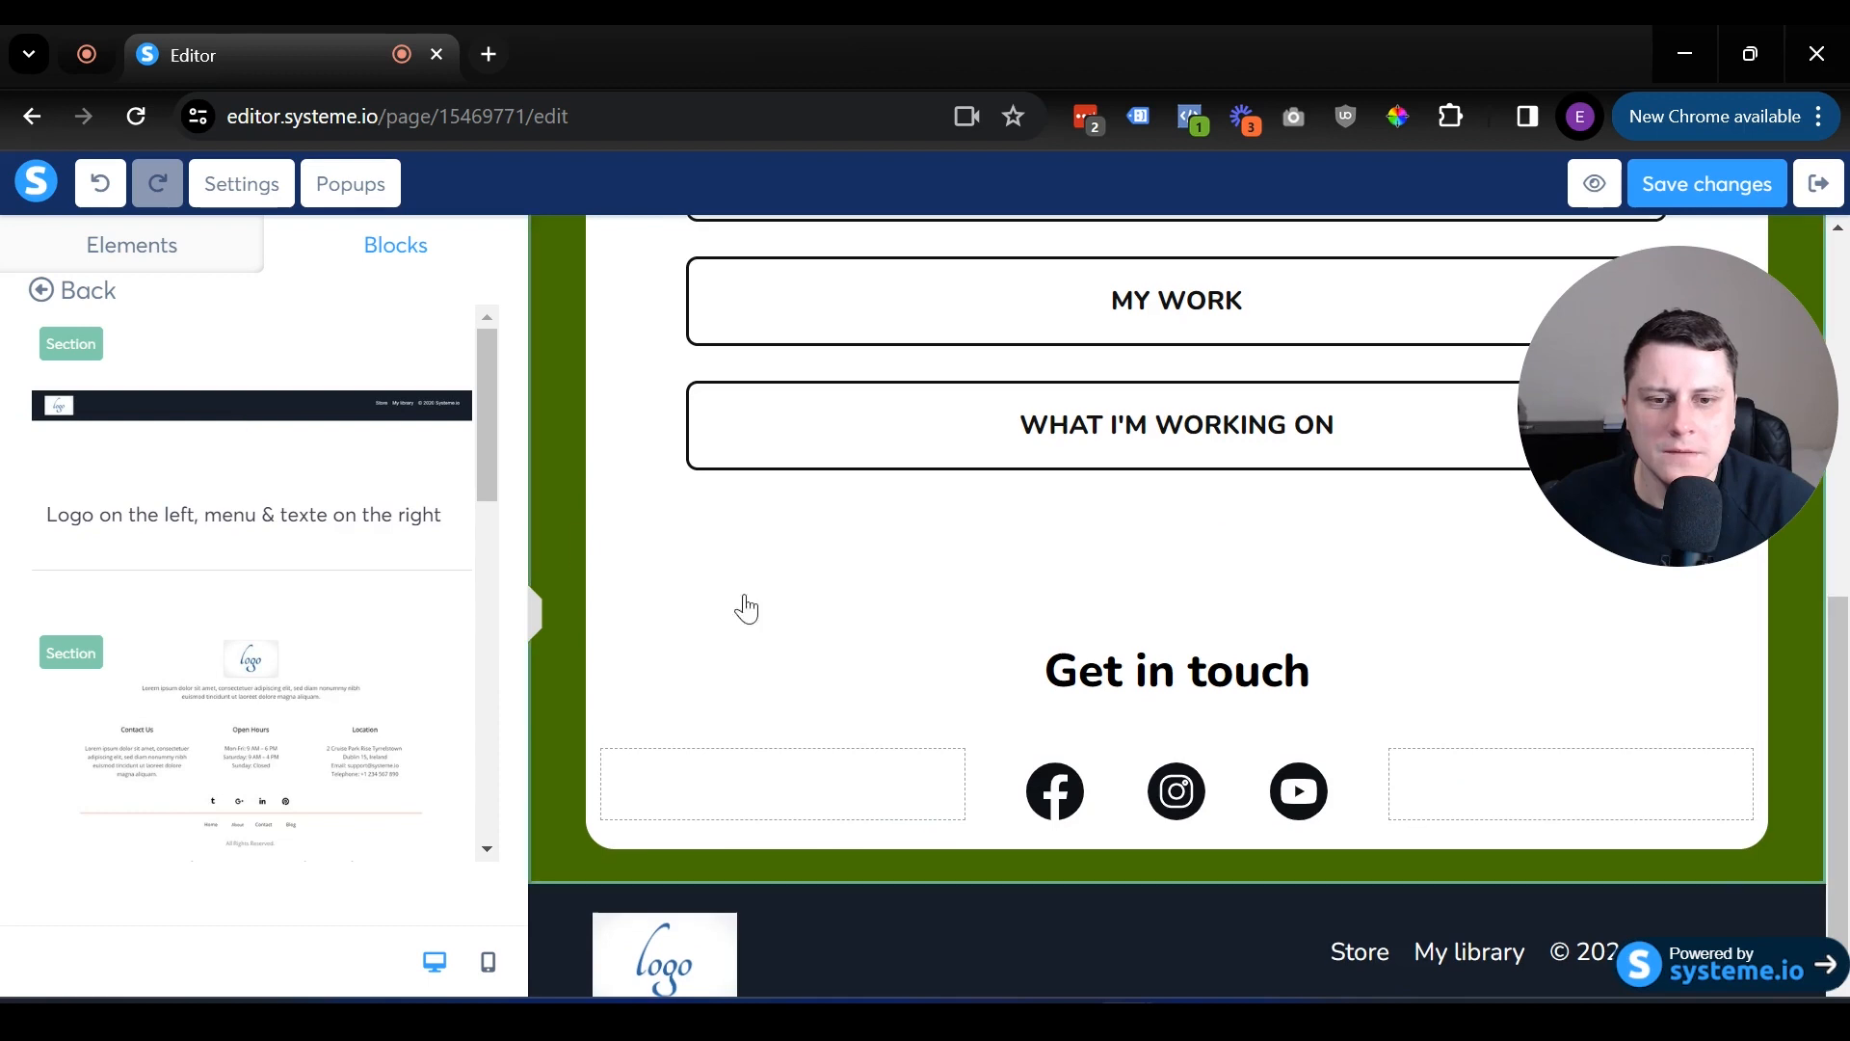
scroll(746, 609, down, 1)
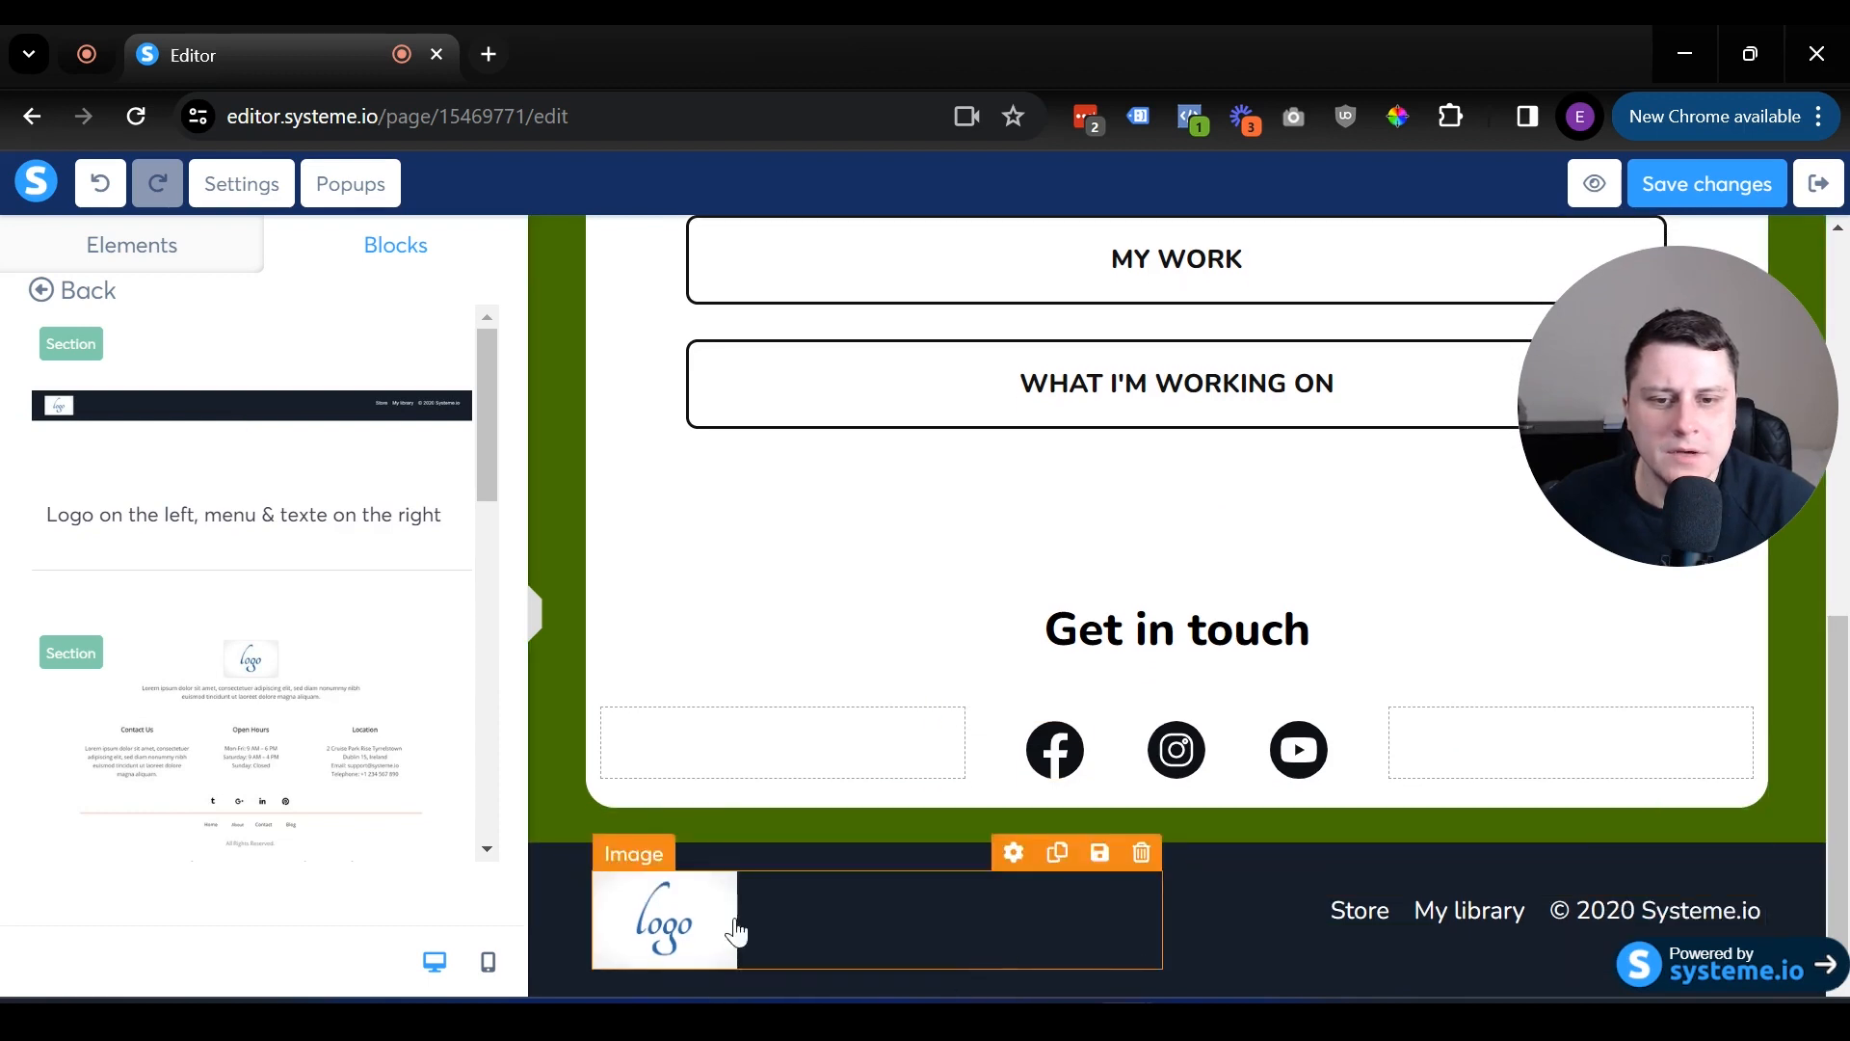
click(1144, 857)
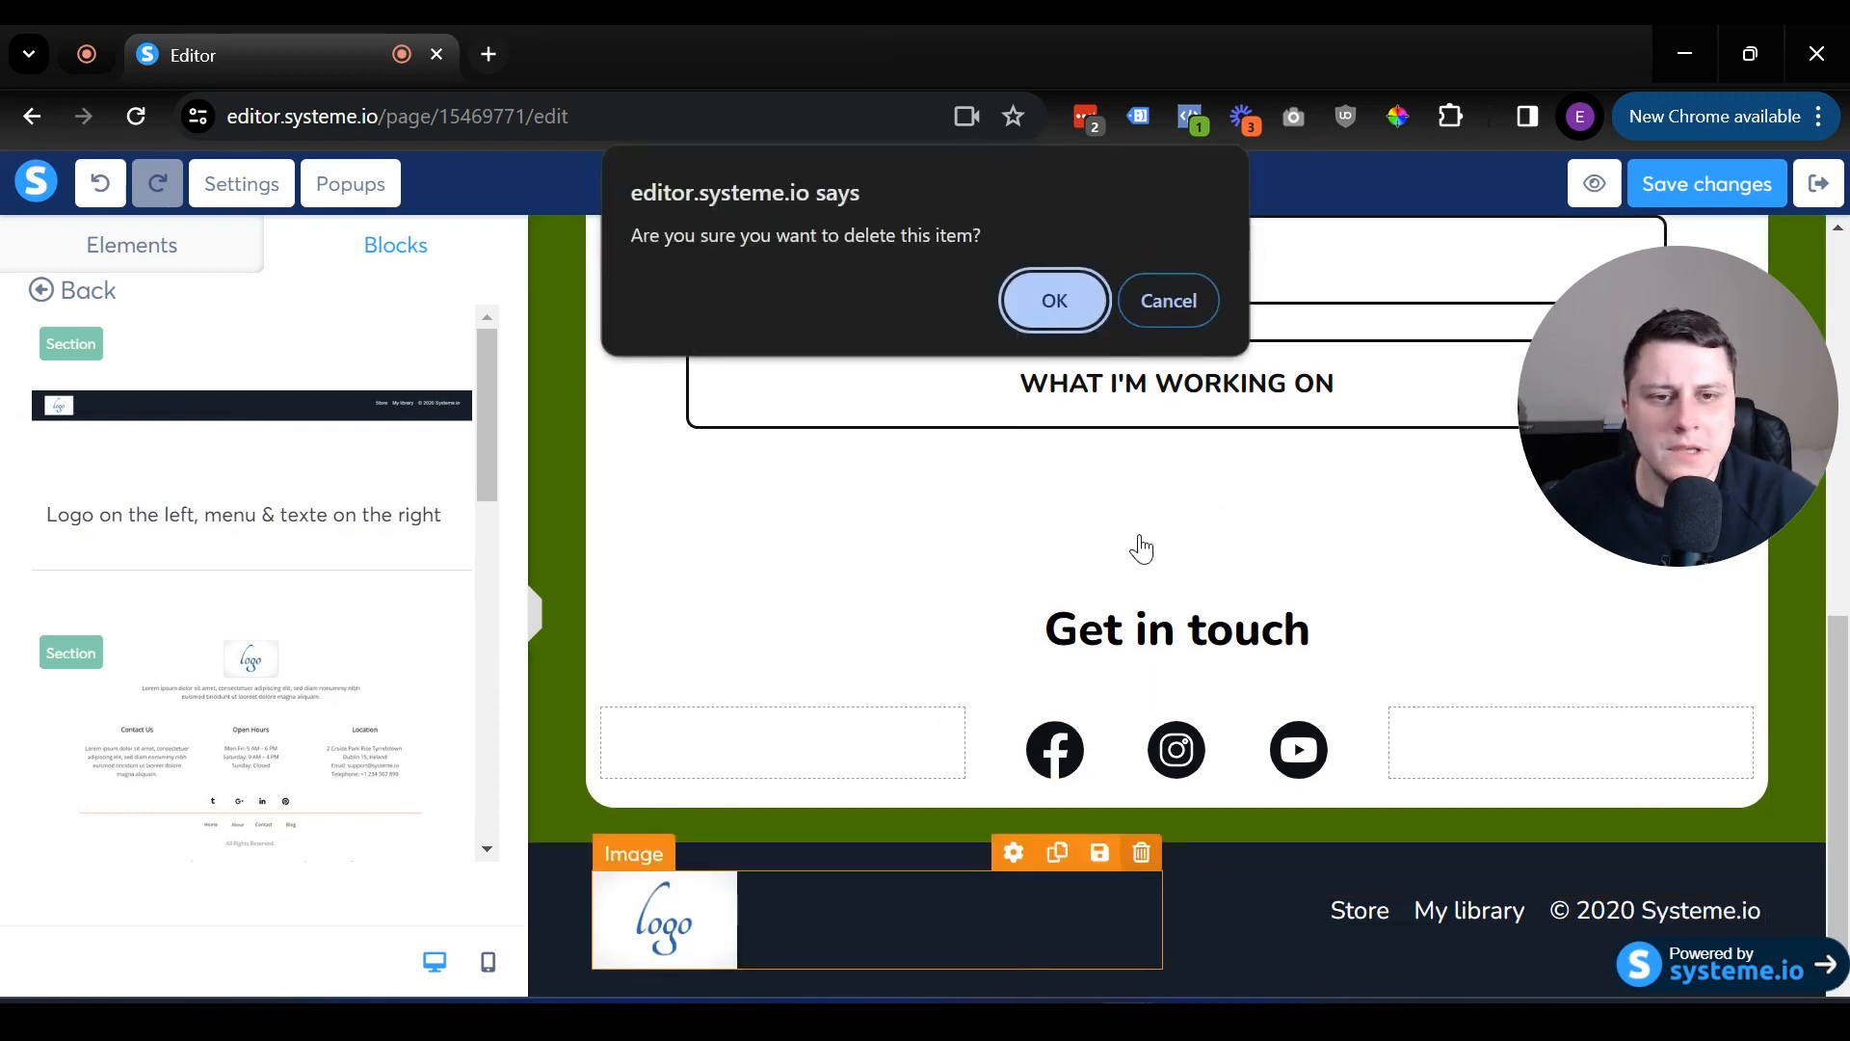
click(1055, 304)
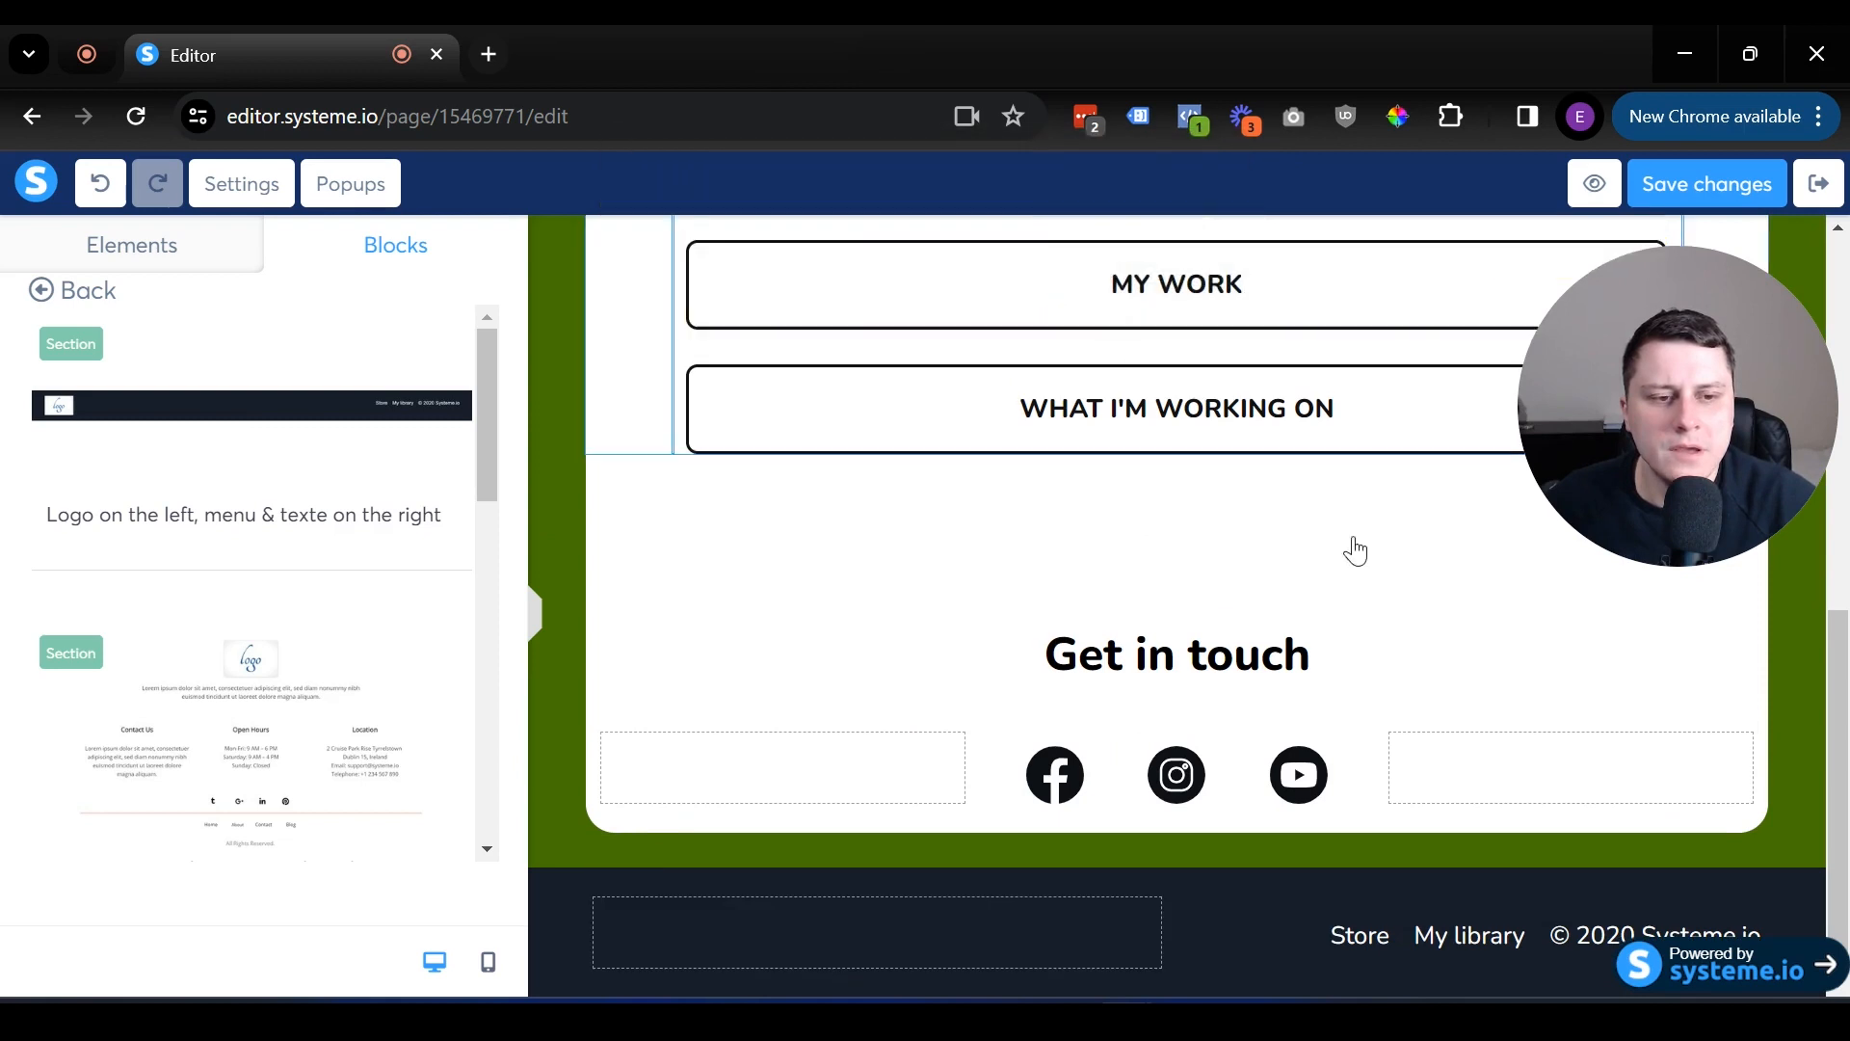
Rename the first footer menu item, "Store", to "Privacy policy".
key(ctrl+minus)
click(1623, 958)
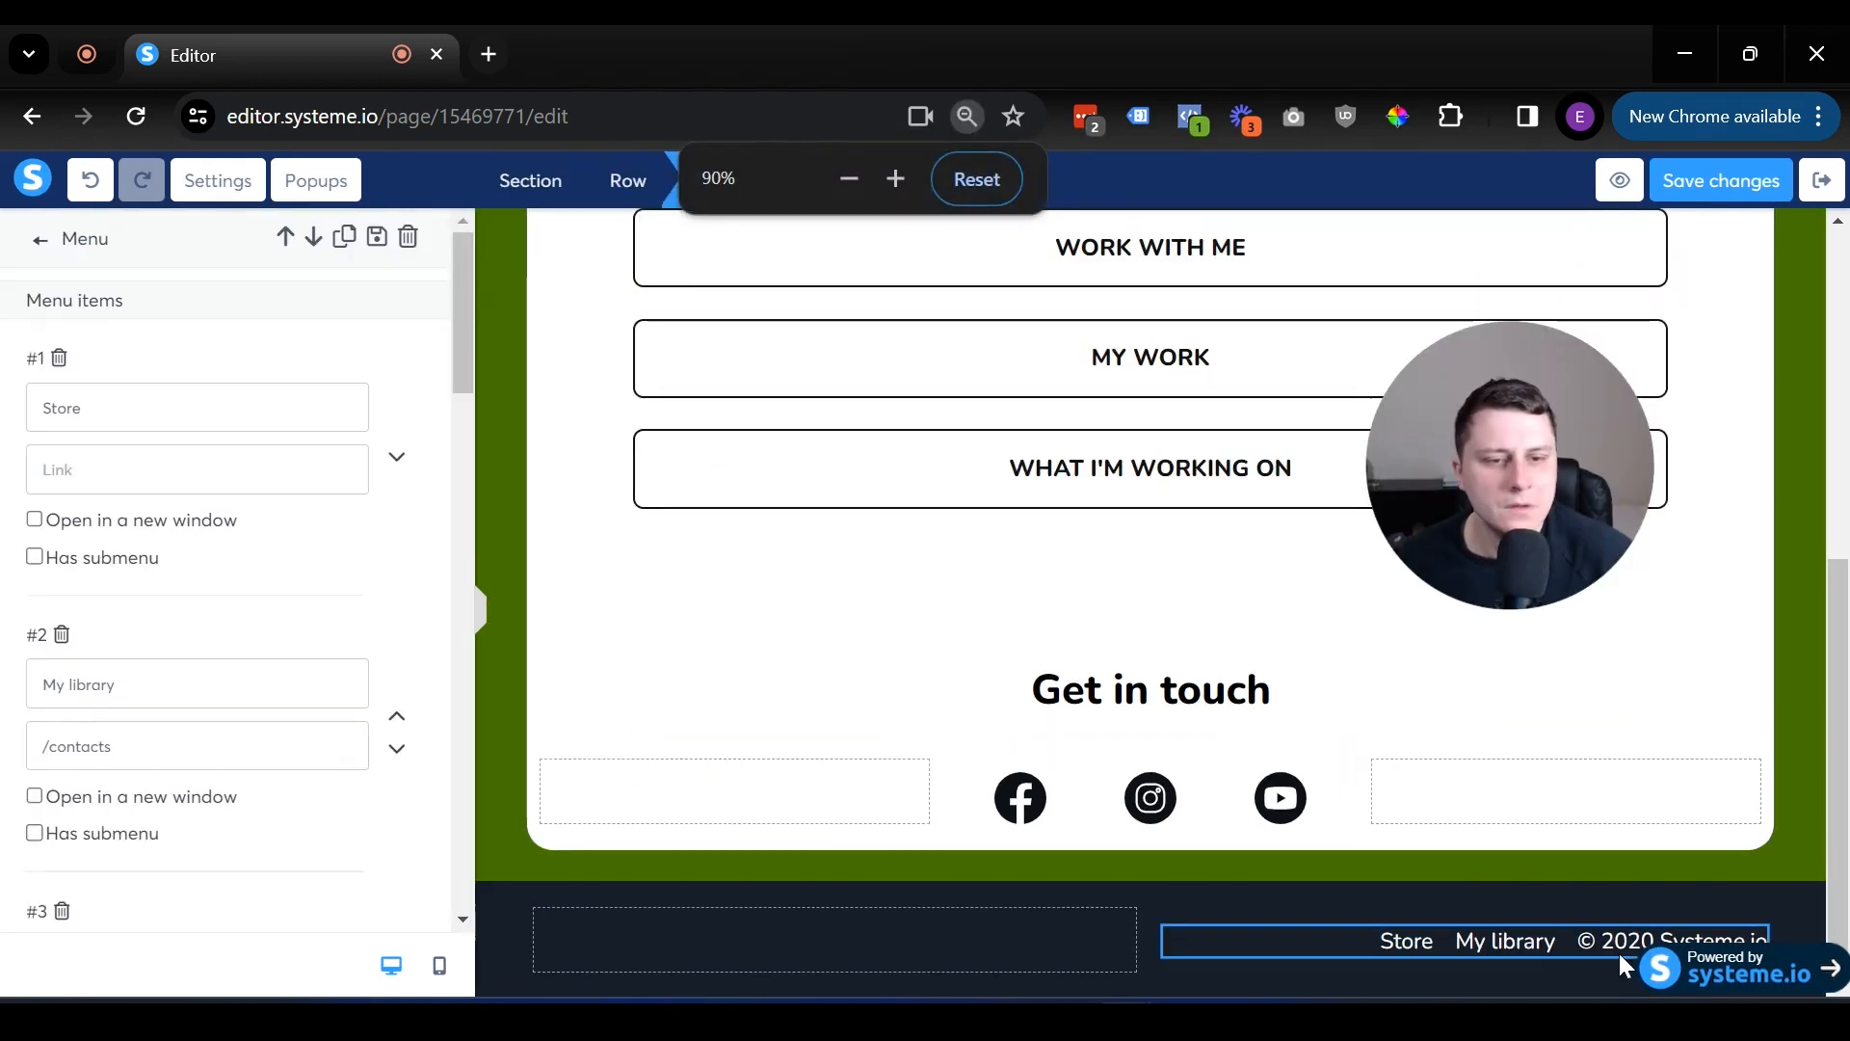
double_click(130, 406)
text(Privacy p)
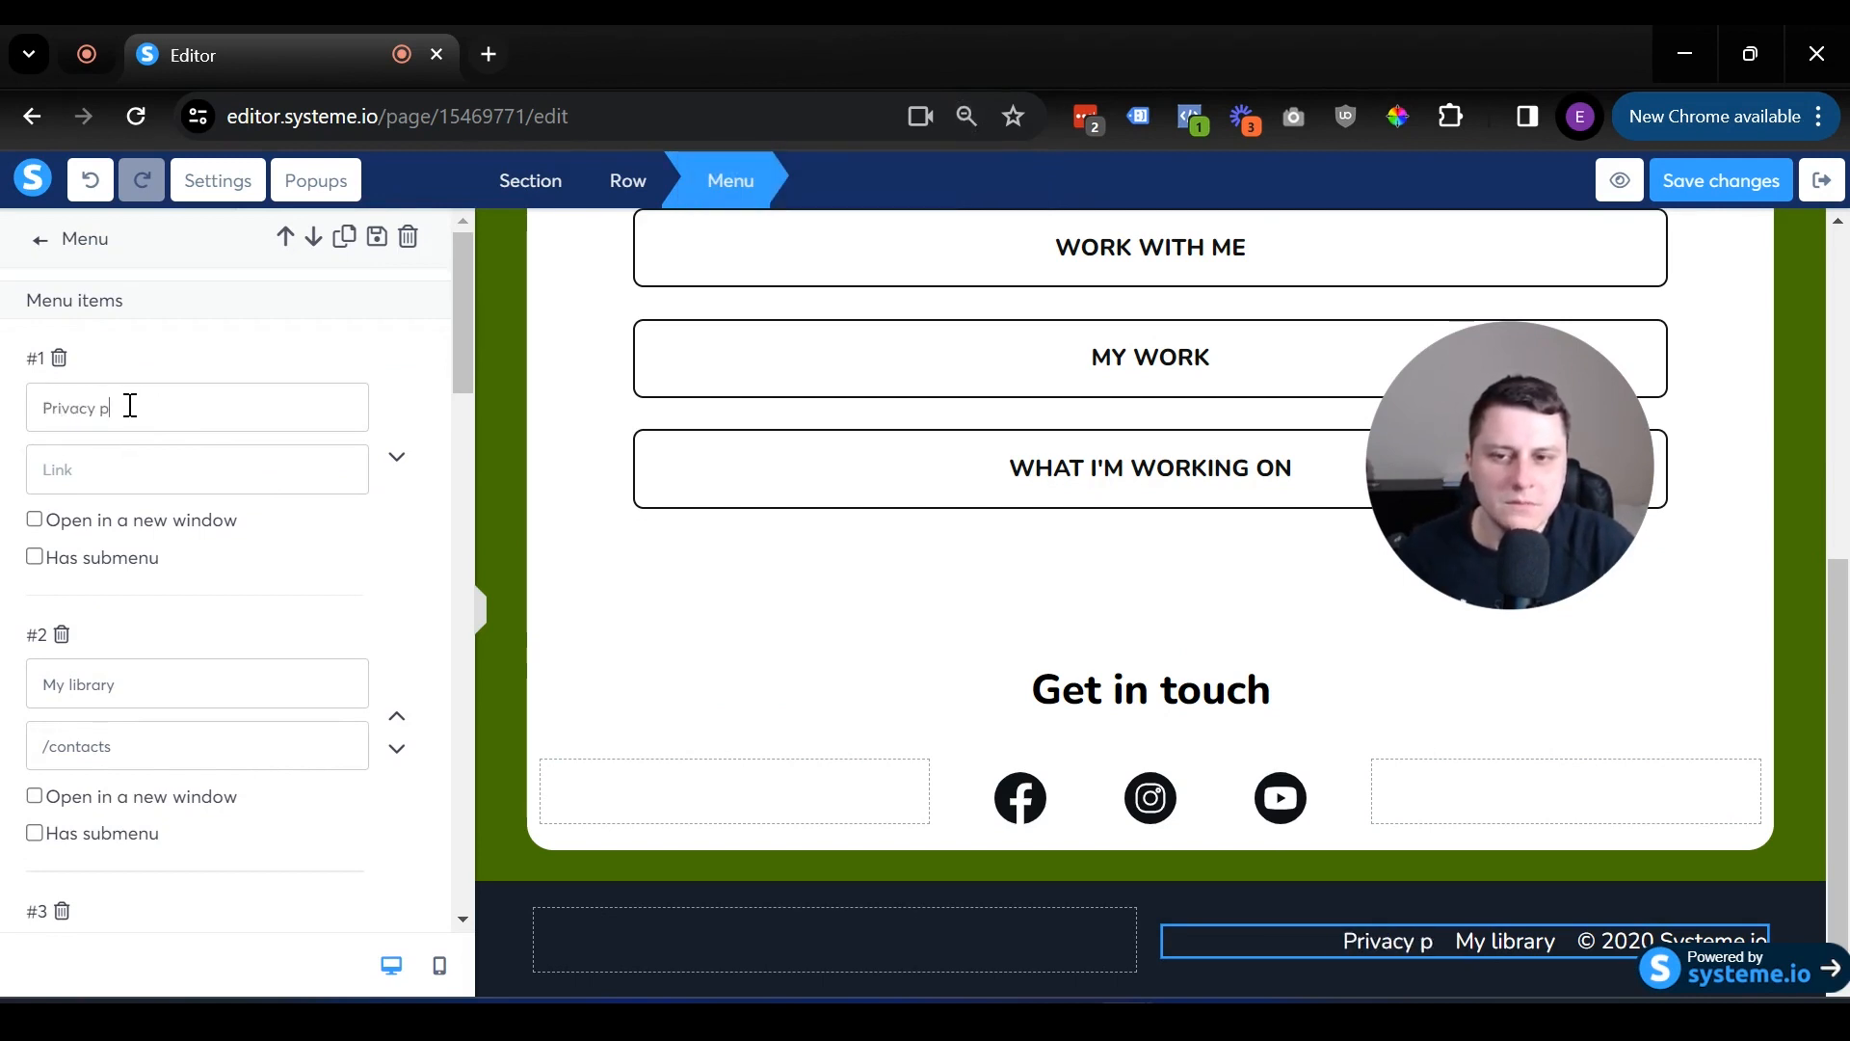
text(olicy)
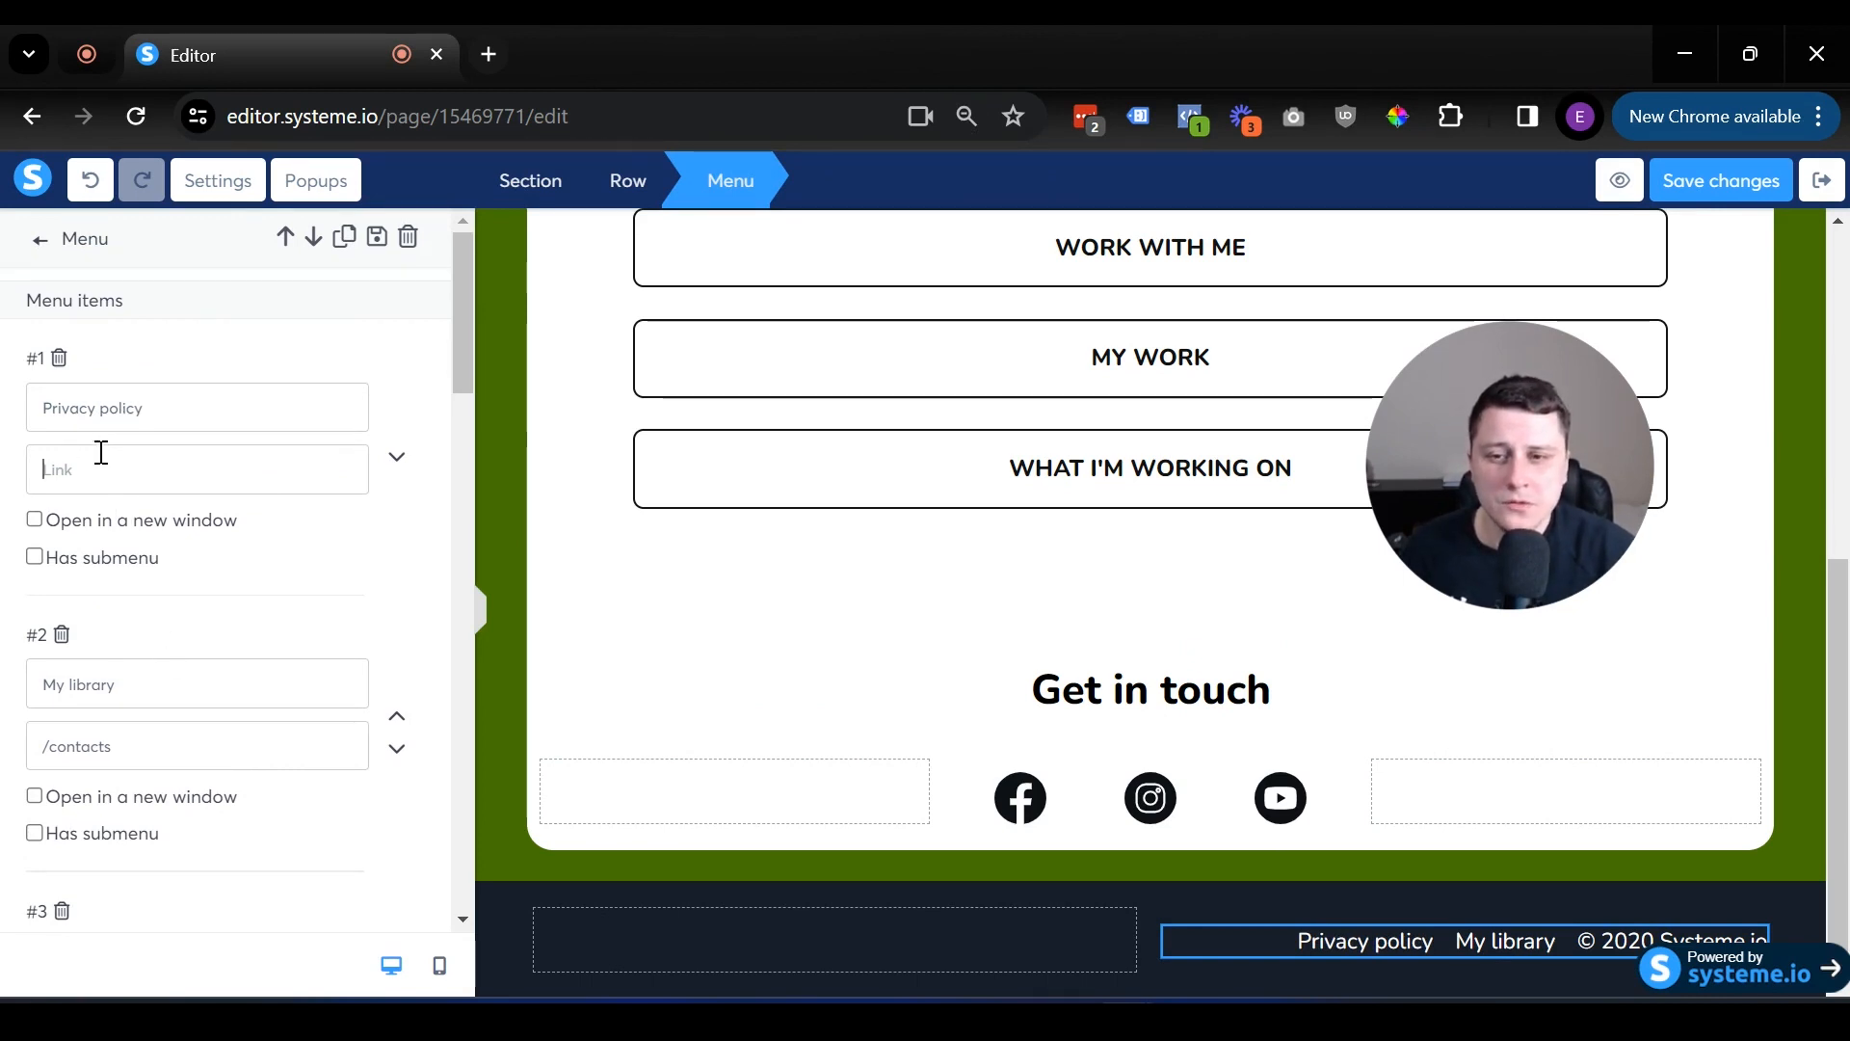
Rename the second footer menu item, "My library", to "Terms and conditions".
triple_click(101, 696)
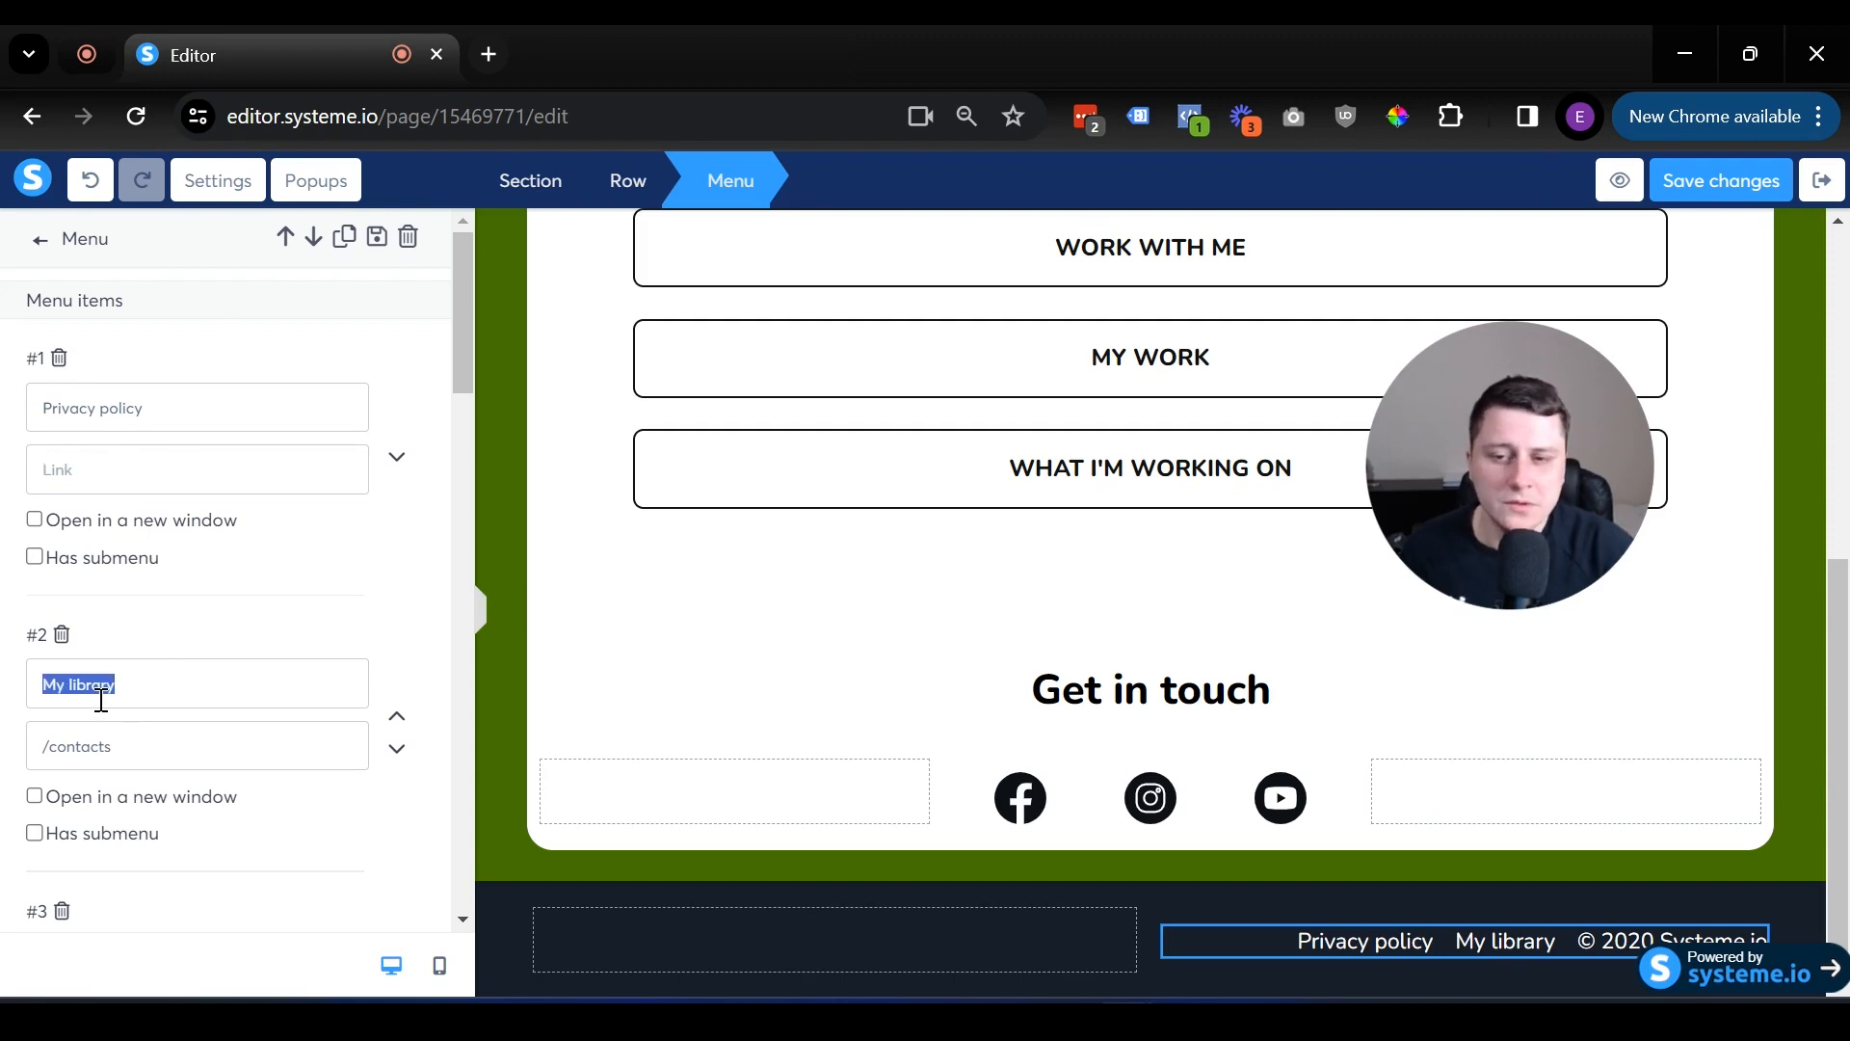
text(Terms and c)
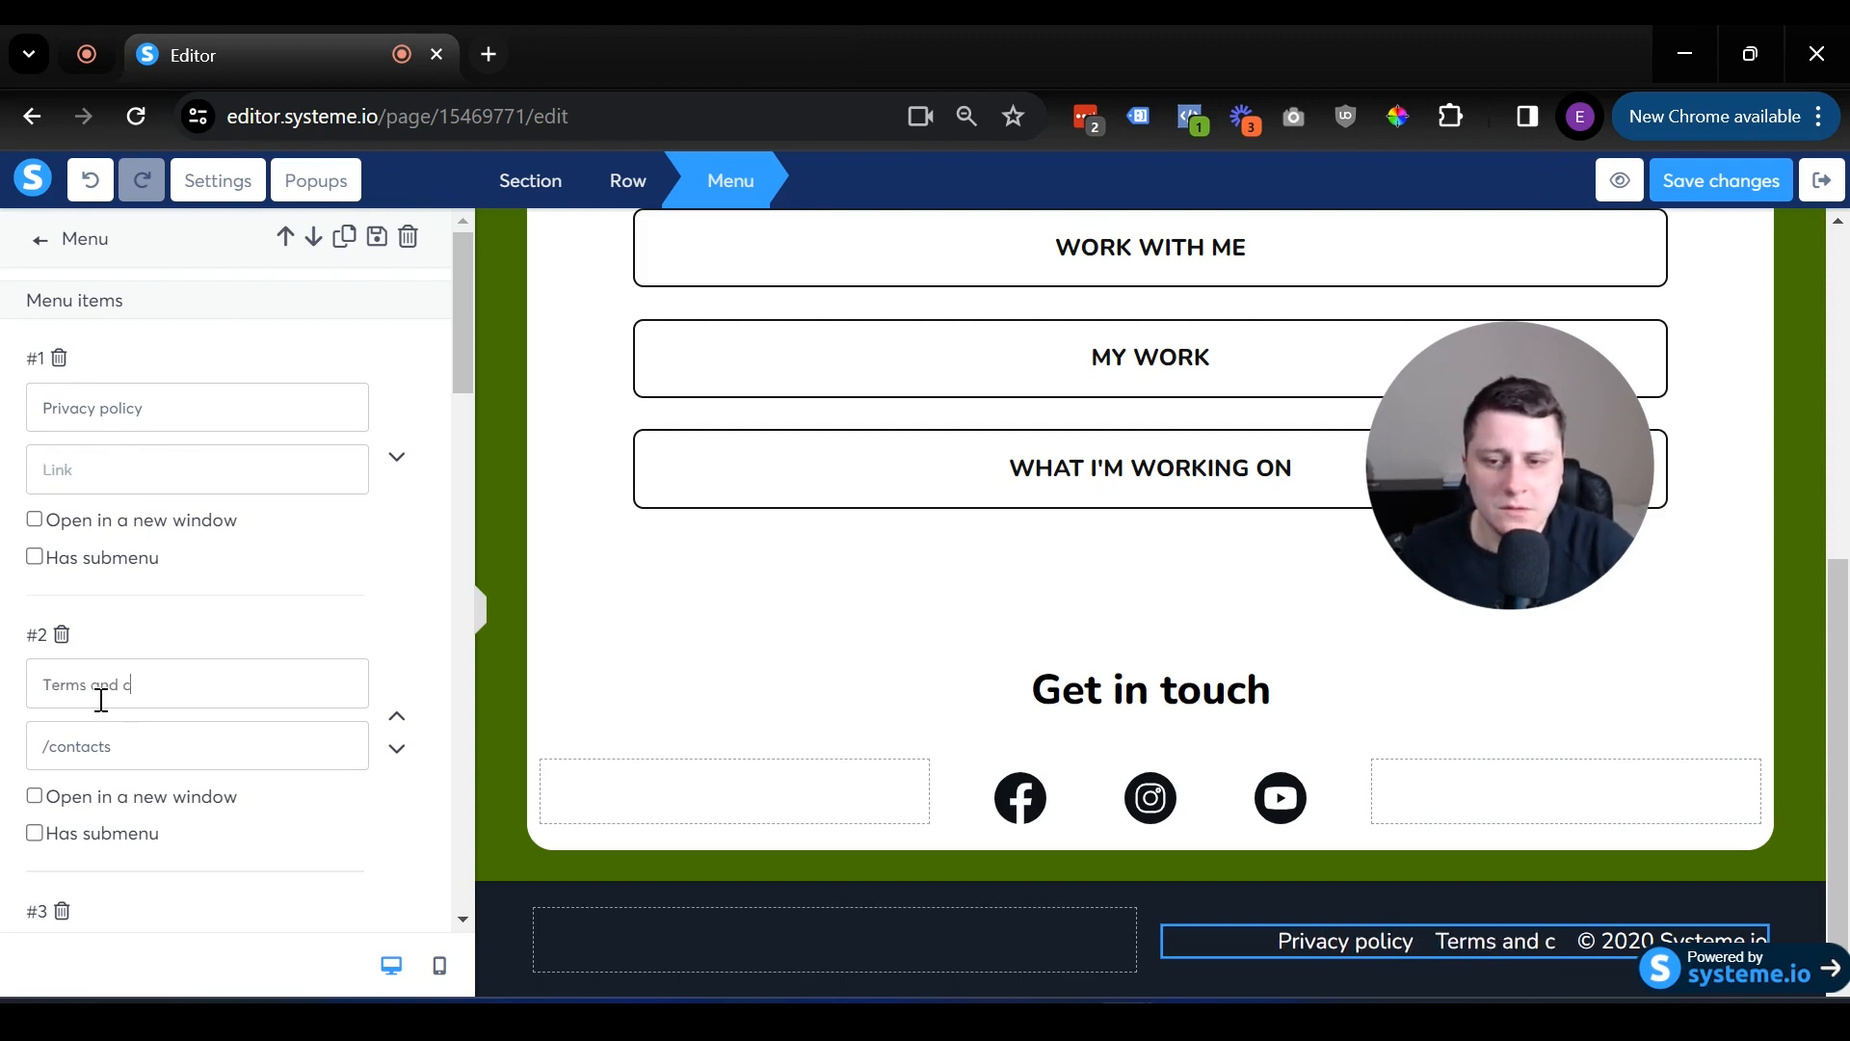
text(onditions)
Change the third footer menu item's title to the copyright text "© 2024 Your business".
scroll(101, 700, down, 3)
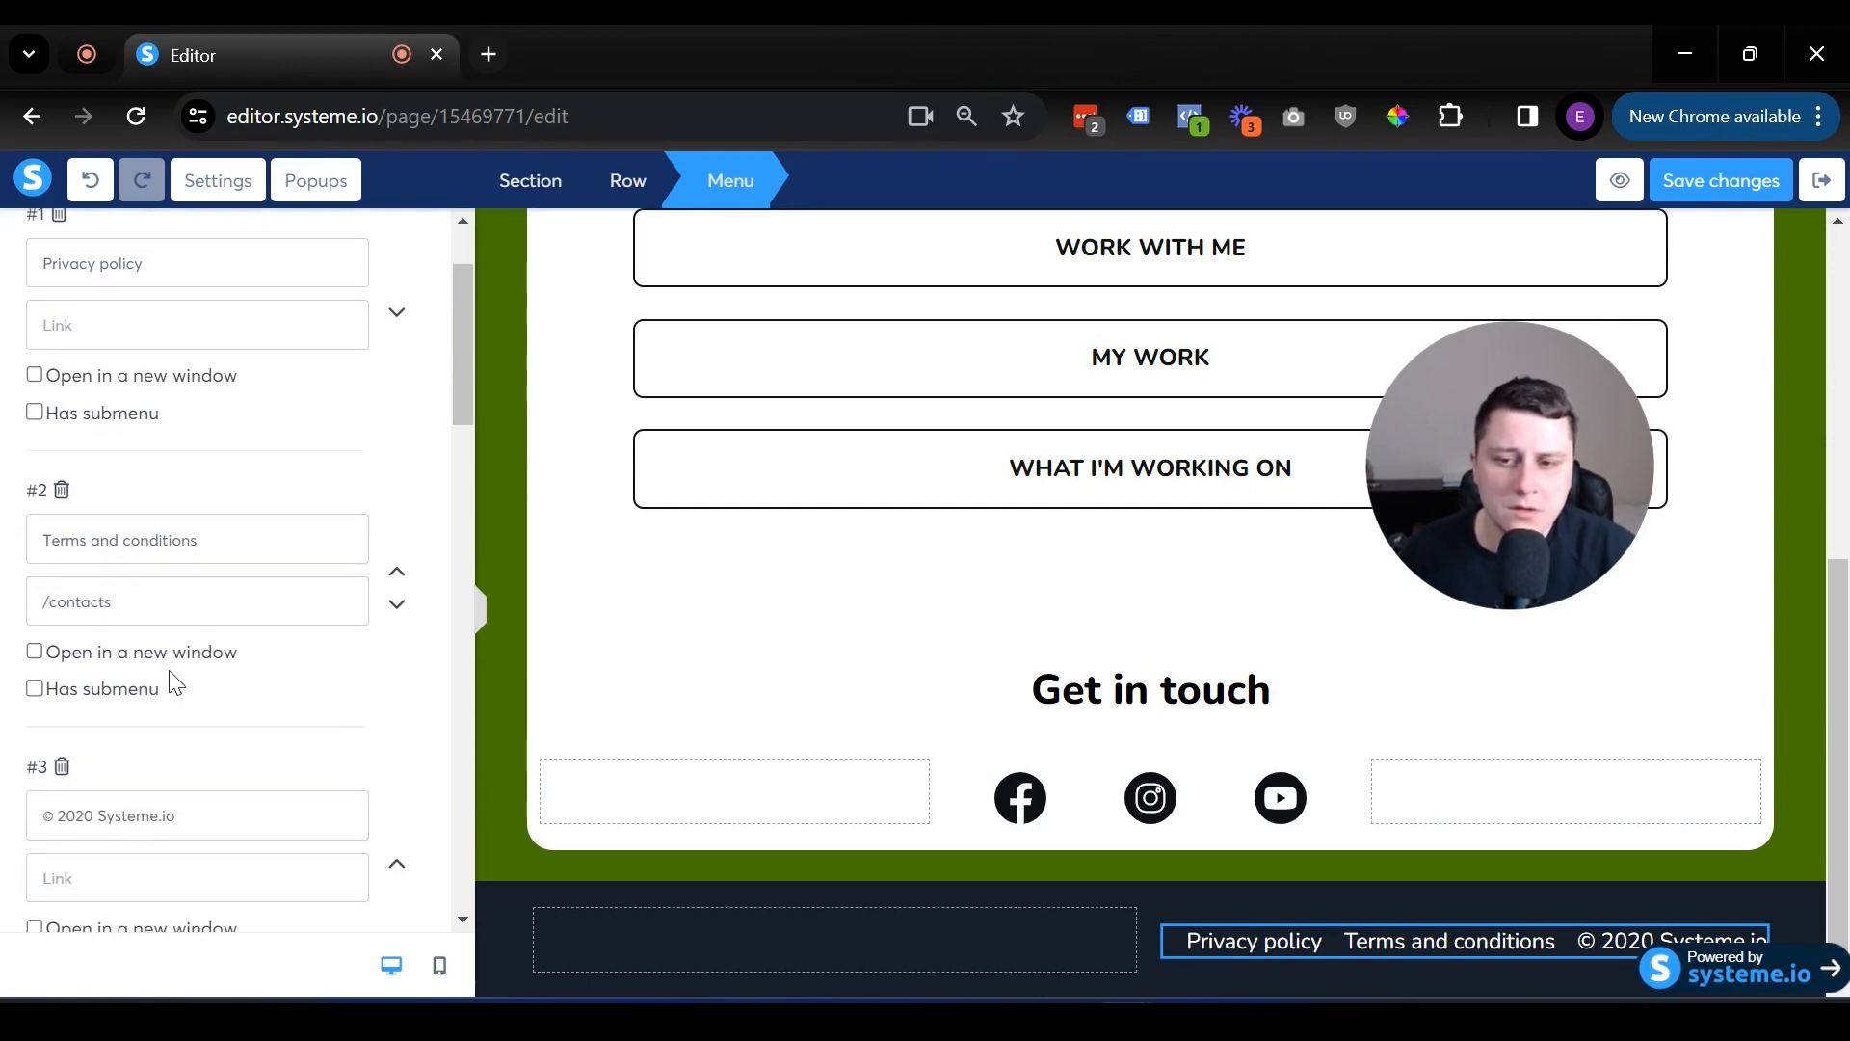
click(95, 670)
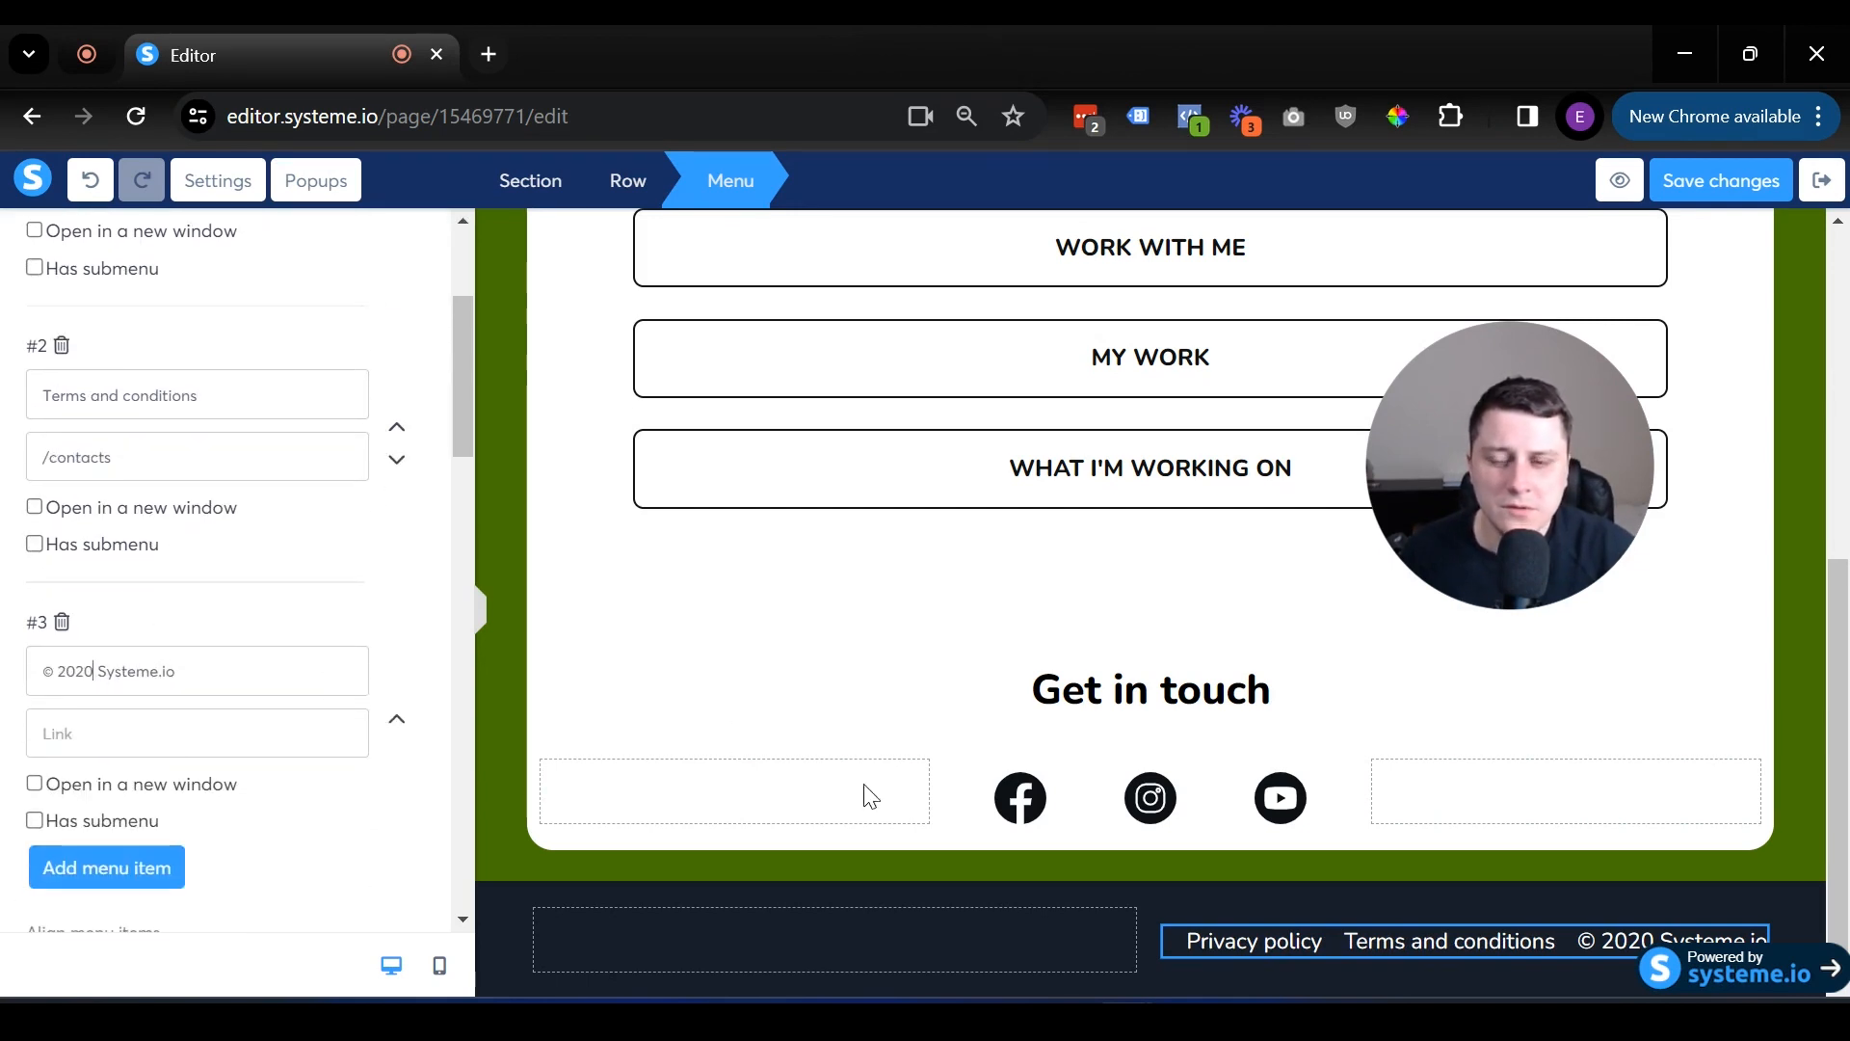
key(BackSpace)
text(4)
key(shift+Right)
key(shift+Right)
key(shift+Right)
key(shift+Right)
key(shift+Right)
key(shift+Right)
key(shift+Right)
key(shift+Right)
key(shift+Right)
text(Your busines)
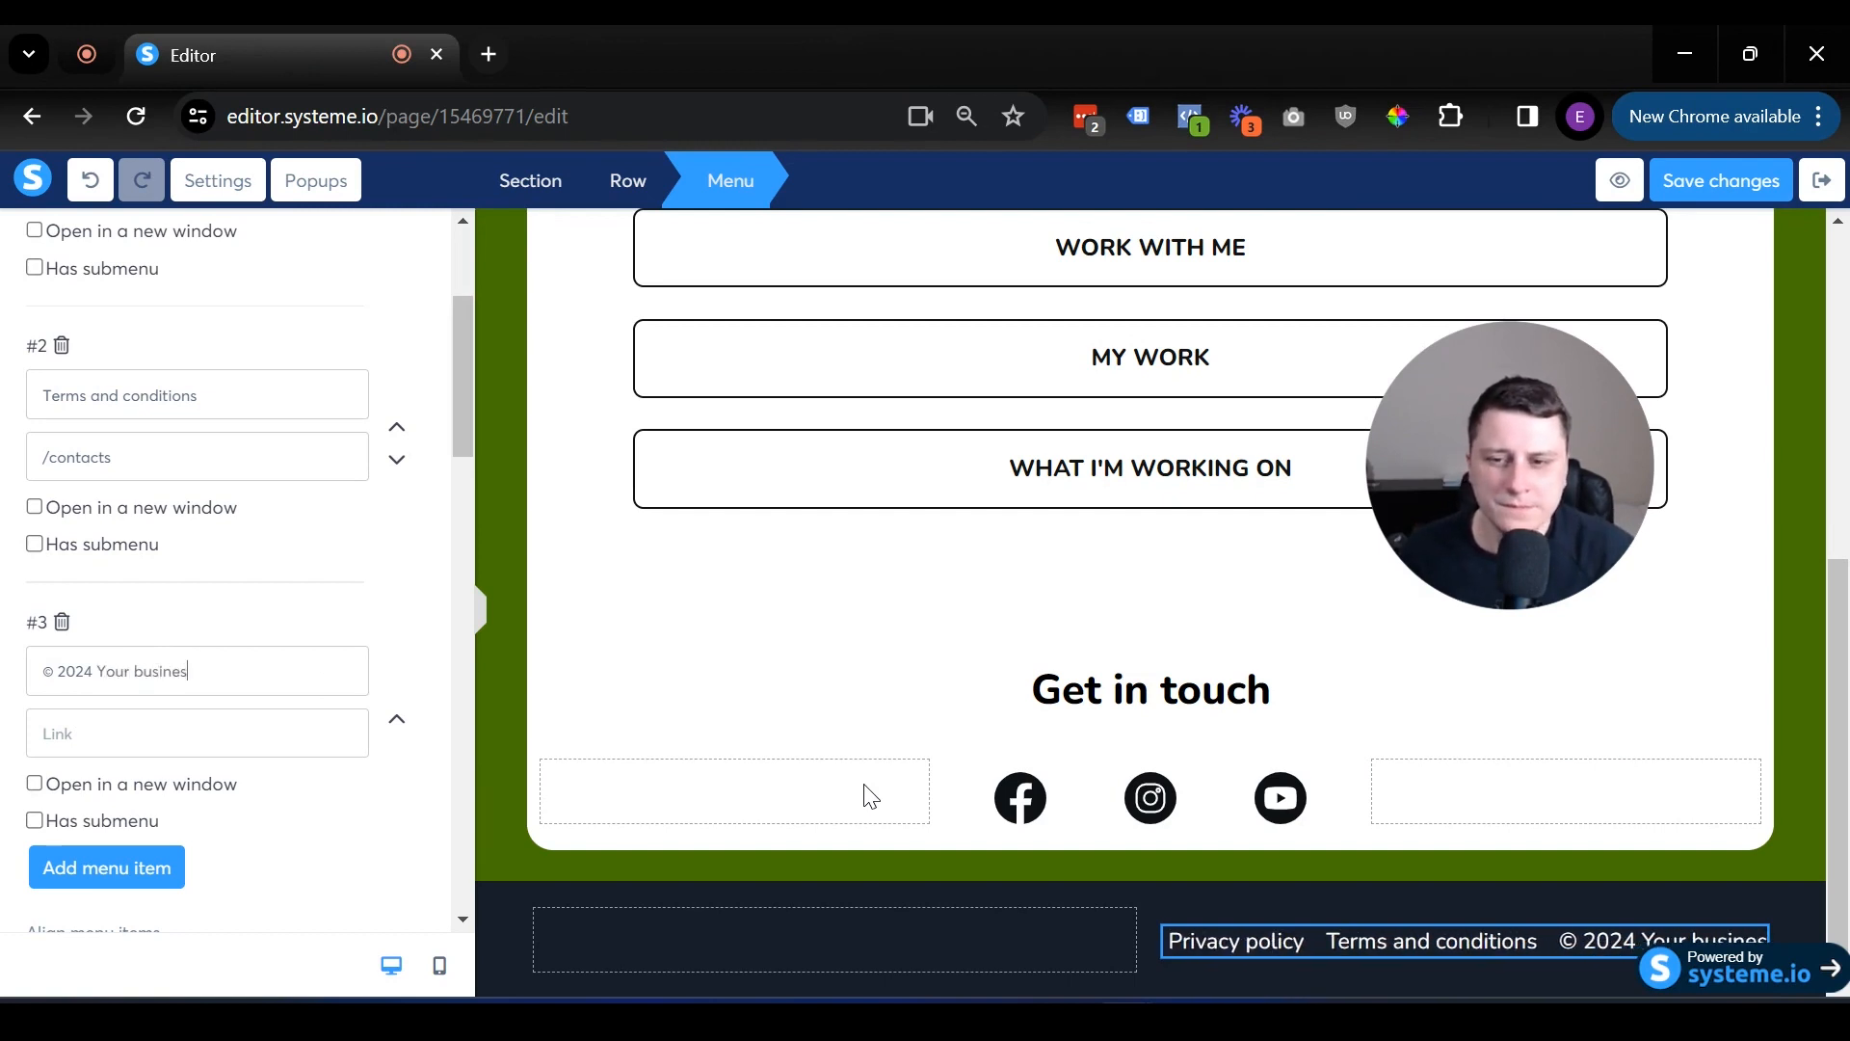
text(s)
Add a footer menu item, move it up one place before the copyright text, and title it "Contact us".
click(108, 872)
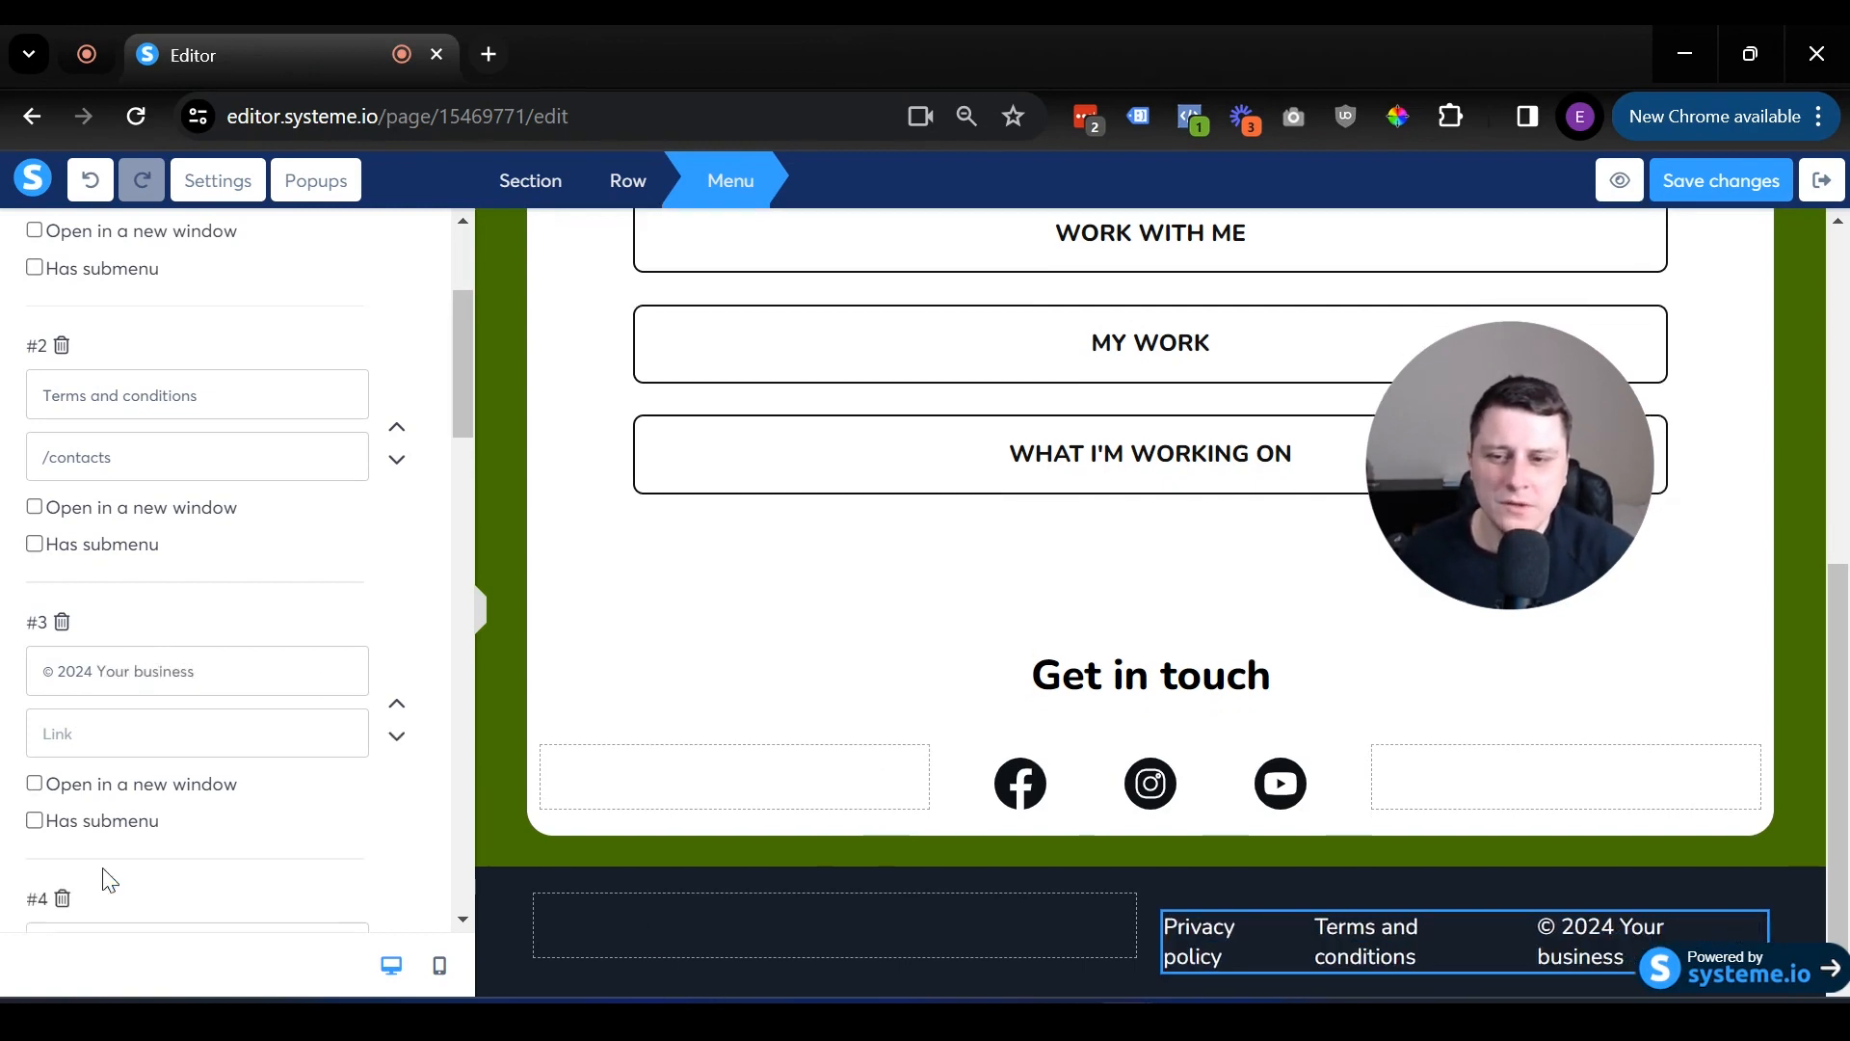
scroll(316, 880, down, 3)
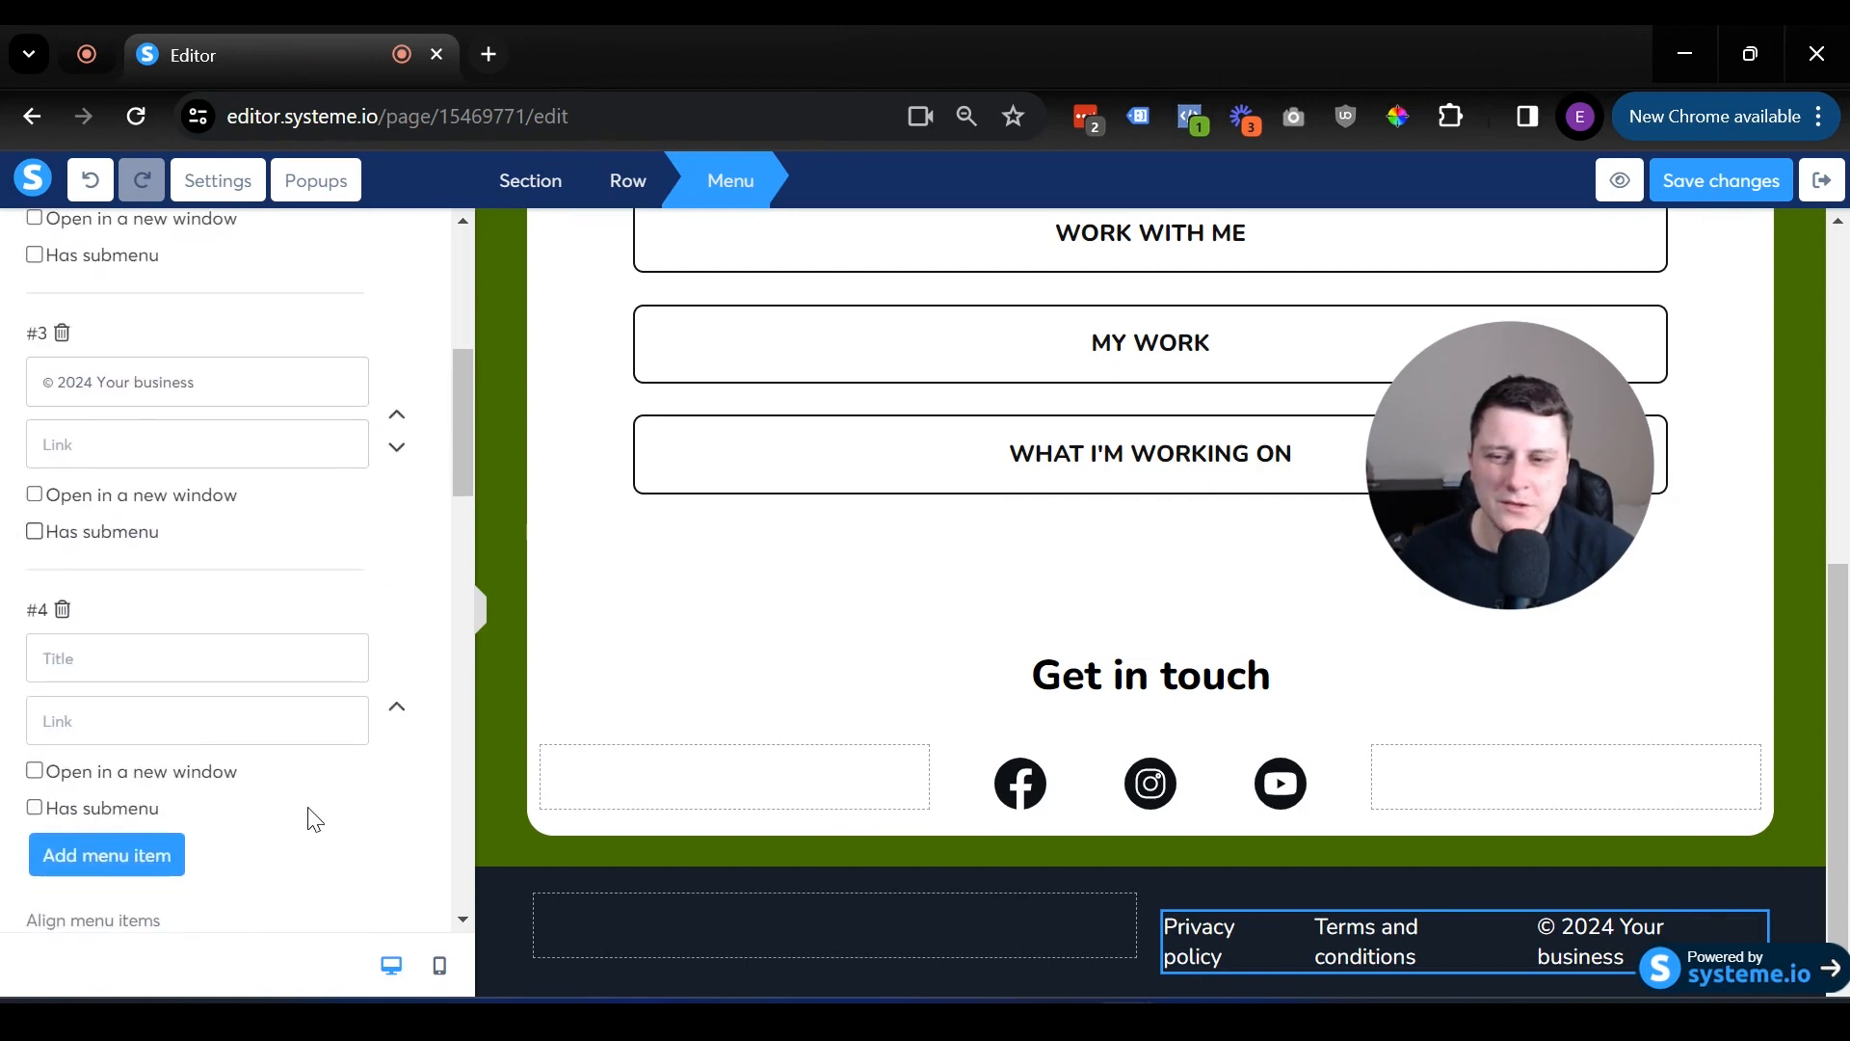
click(397, 710)
text(Contact me)
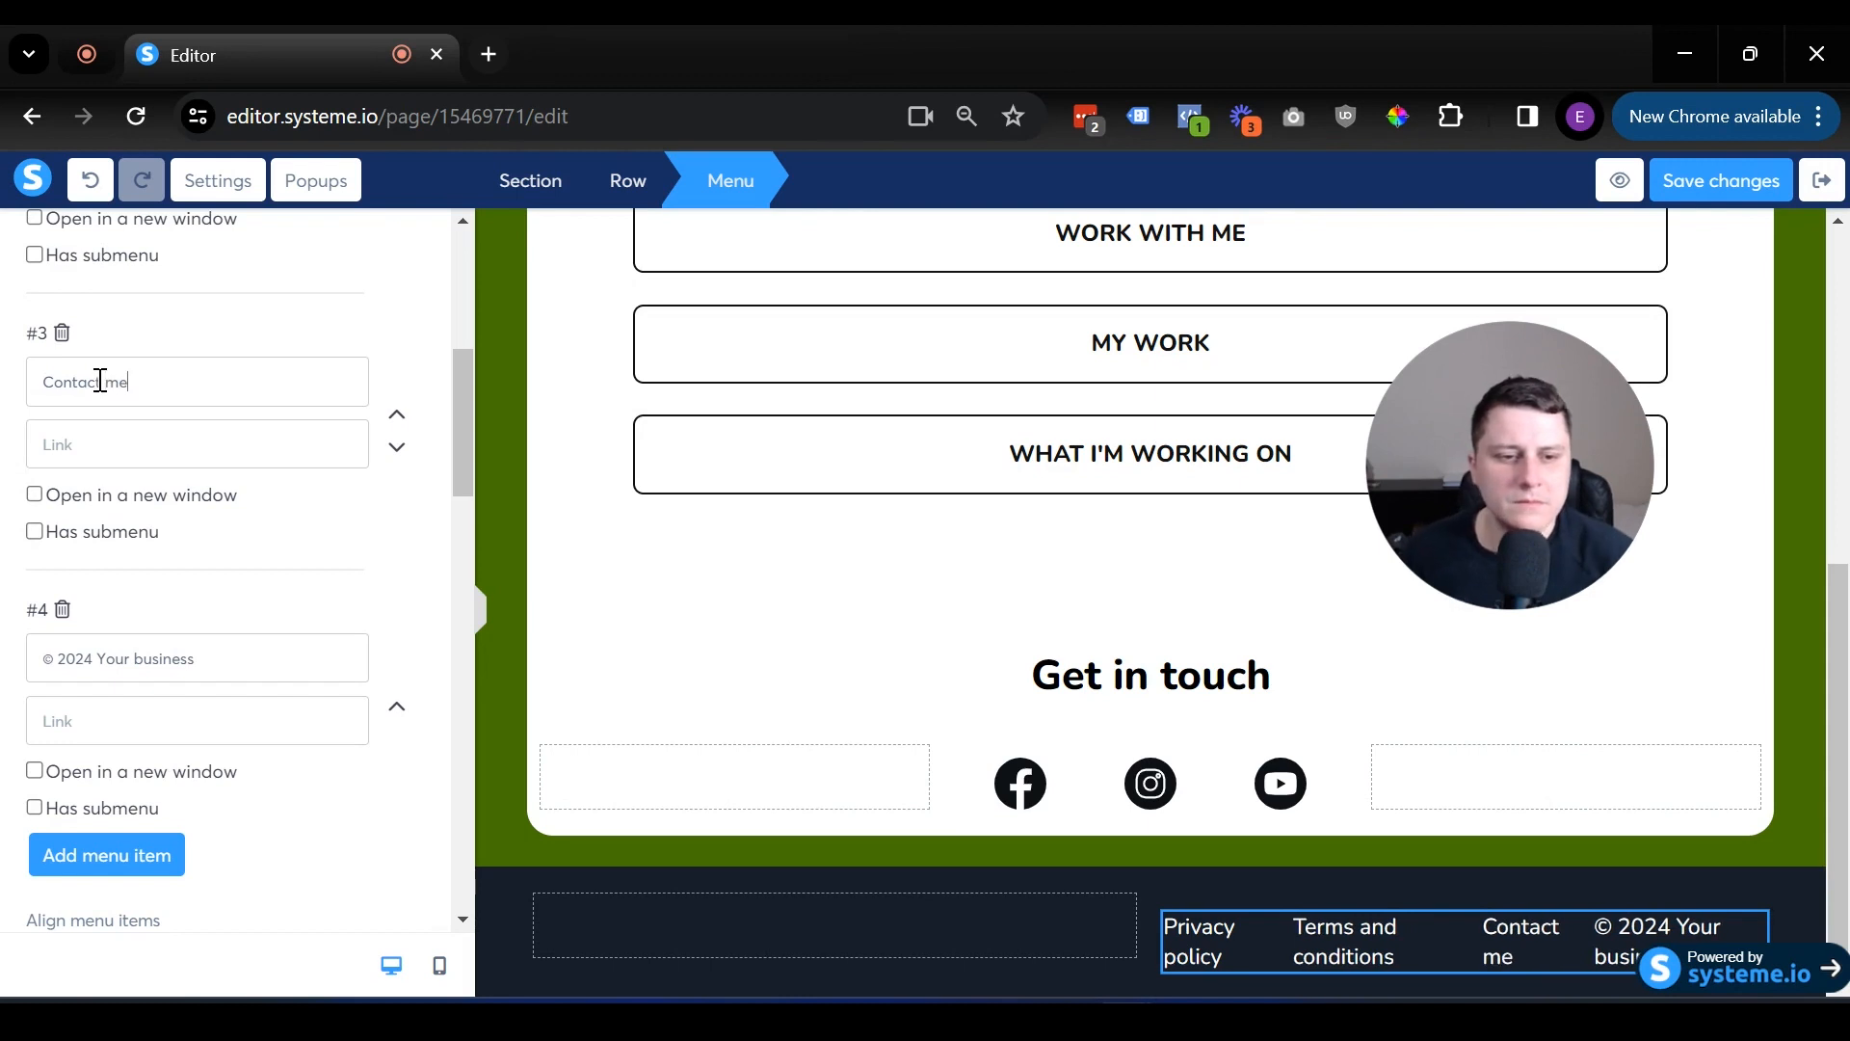
key(BackSpace)
key(BackSpace)
text(us)
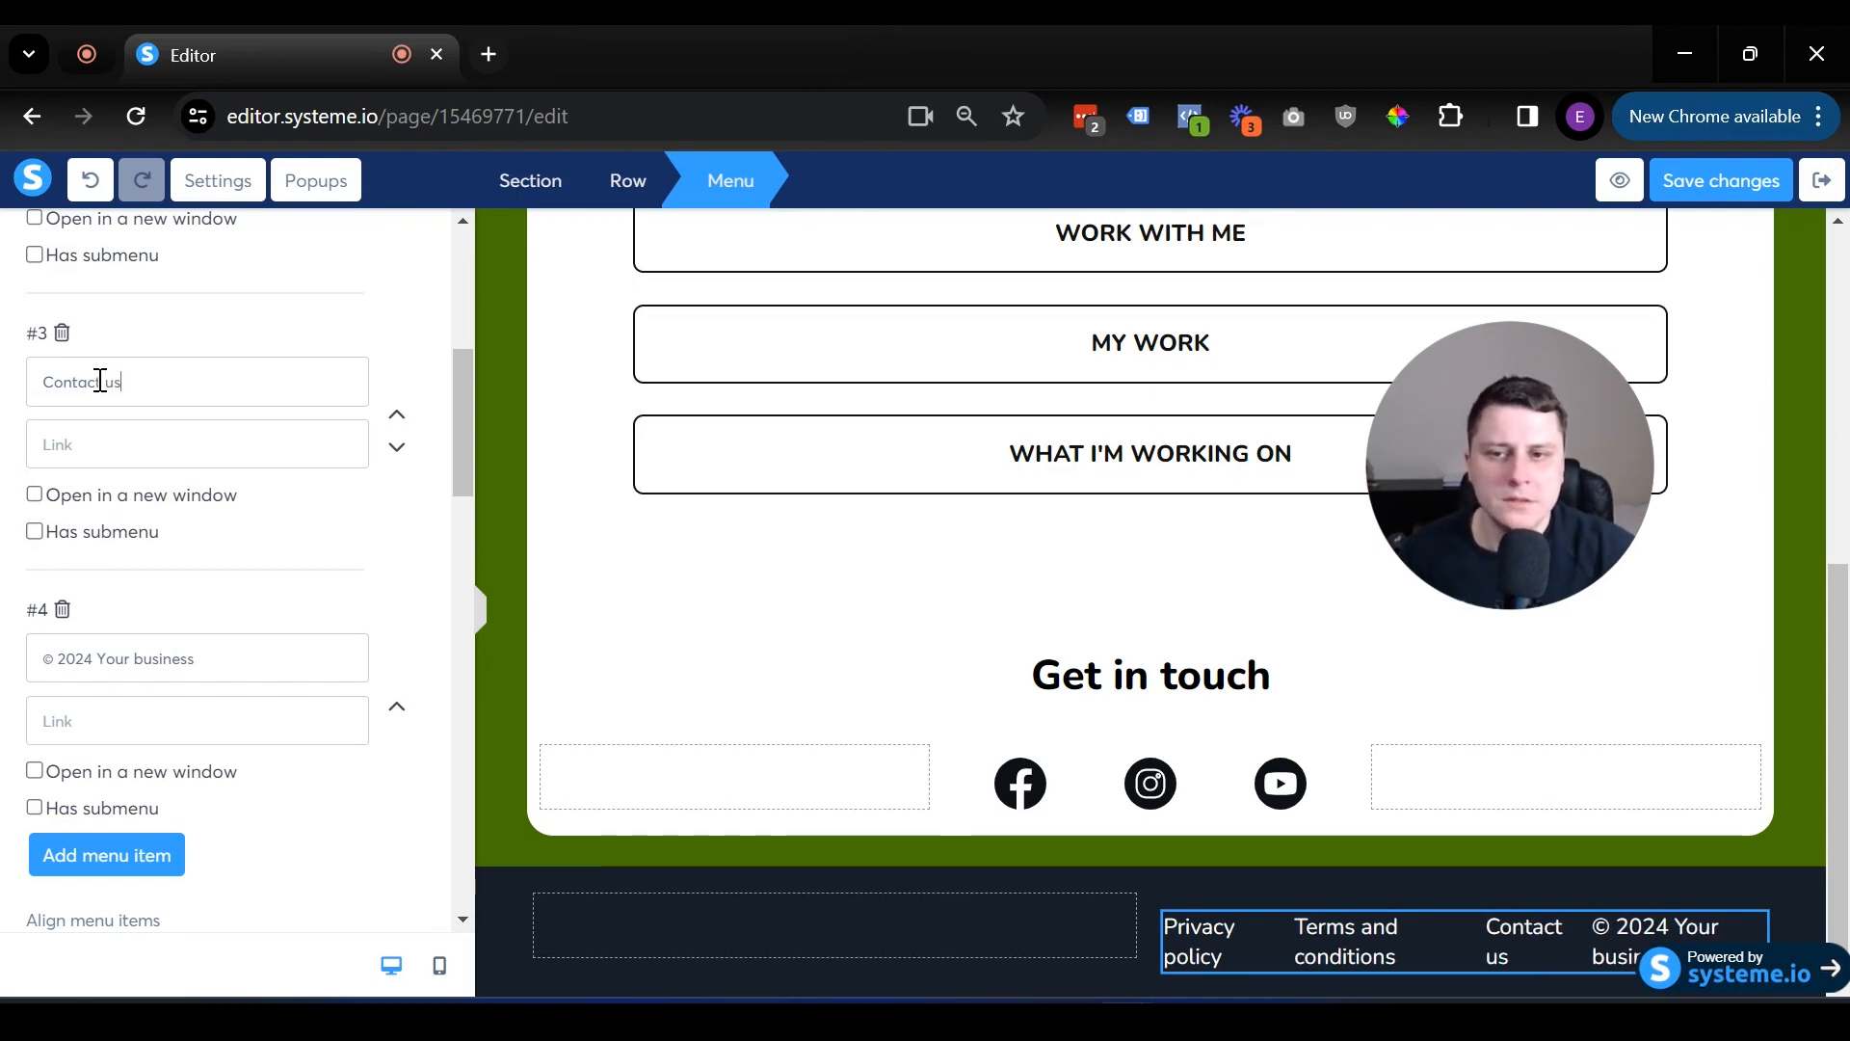
Link the "Contact us" menu item to a mailto: address using the contact's e-mail.
click(127, 443)
text(mai)
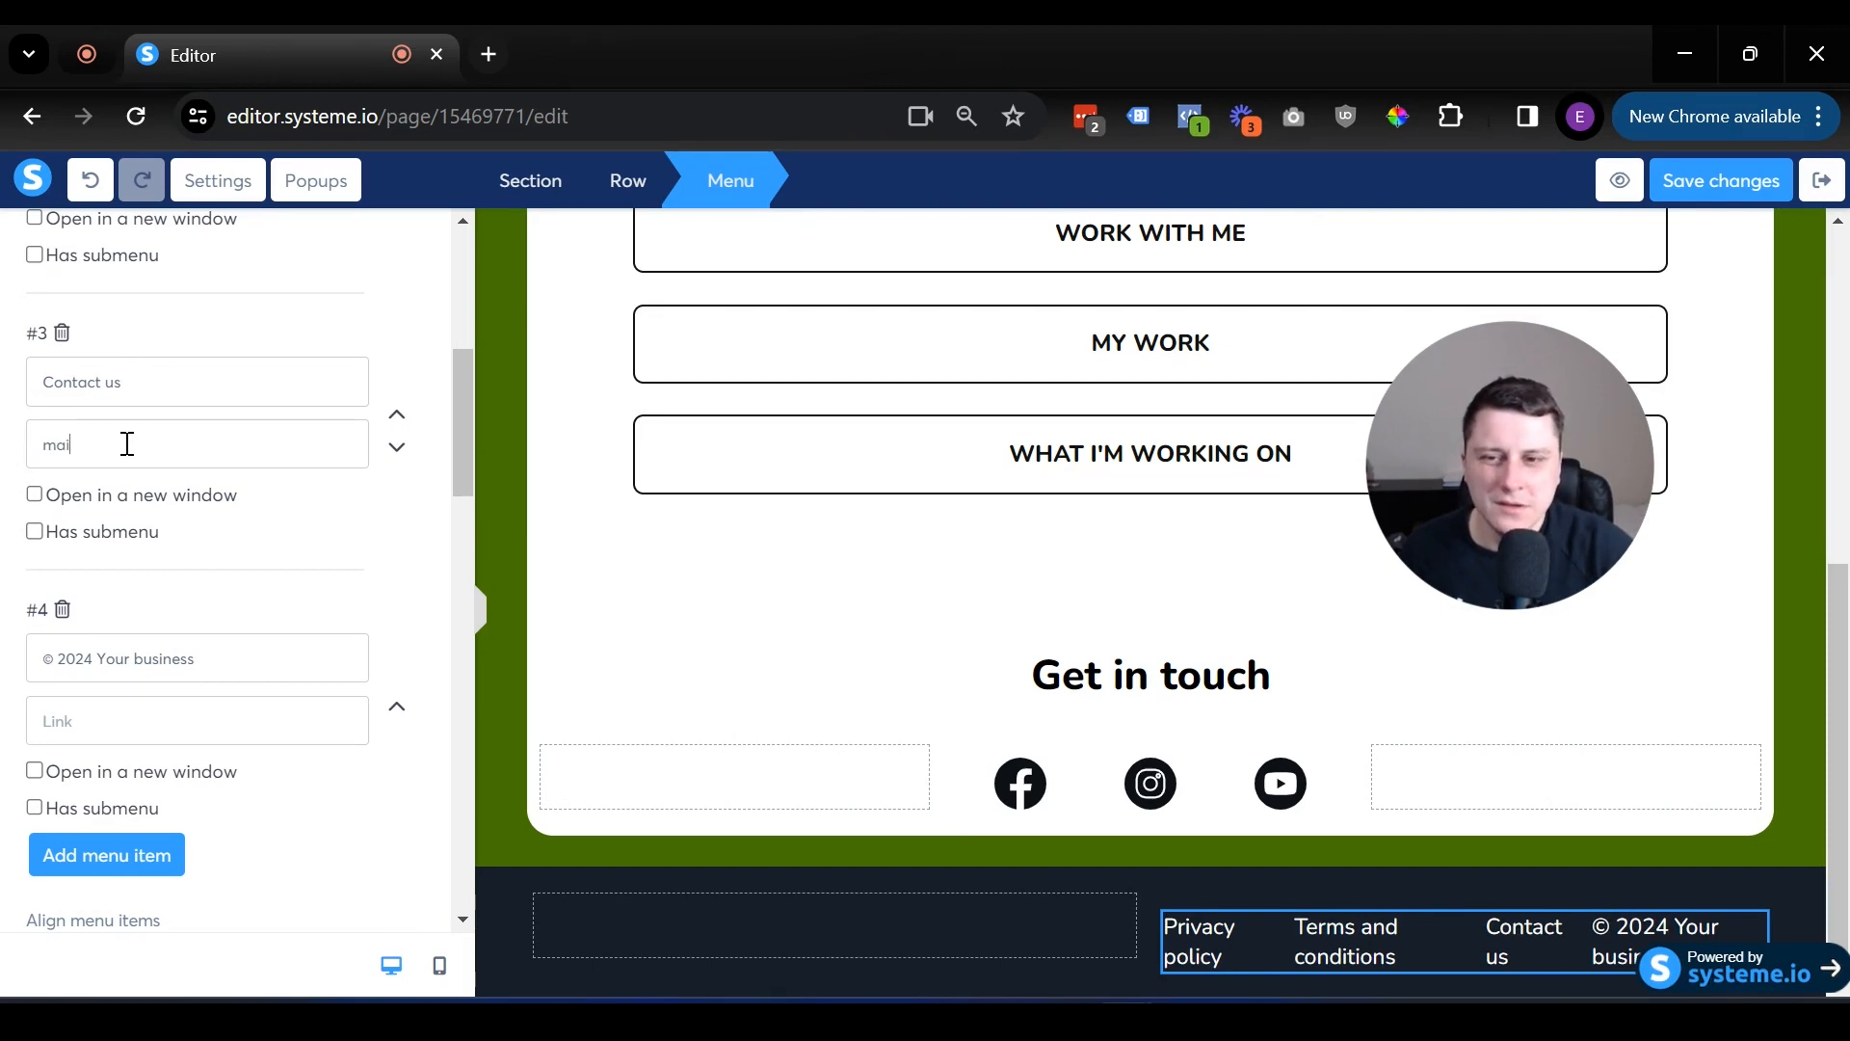
text(l t)
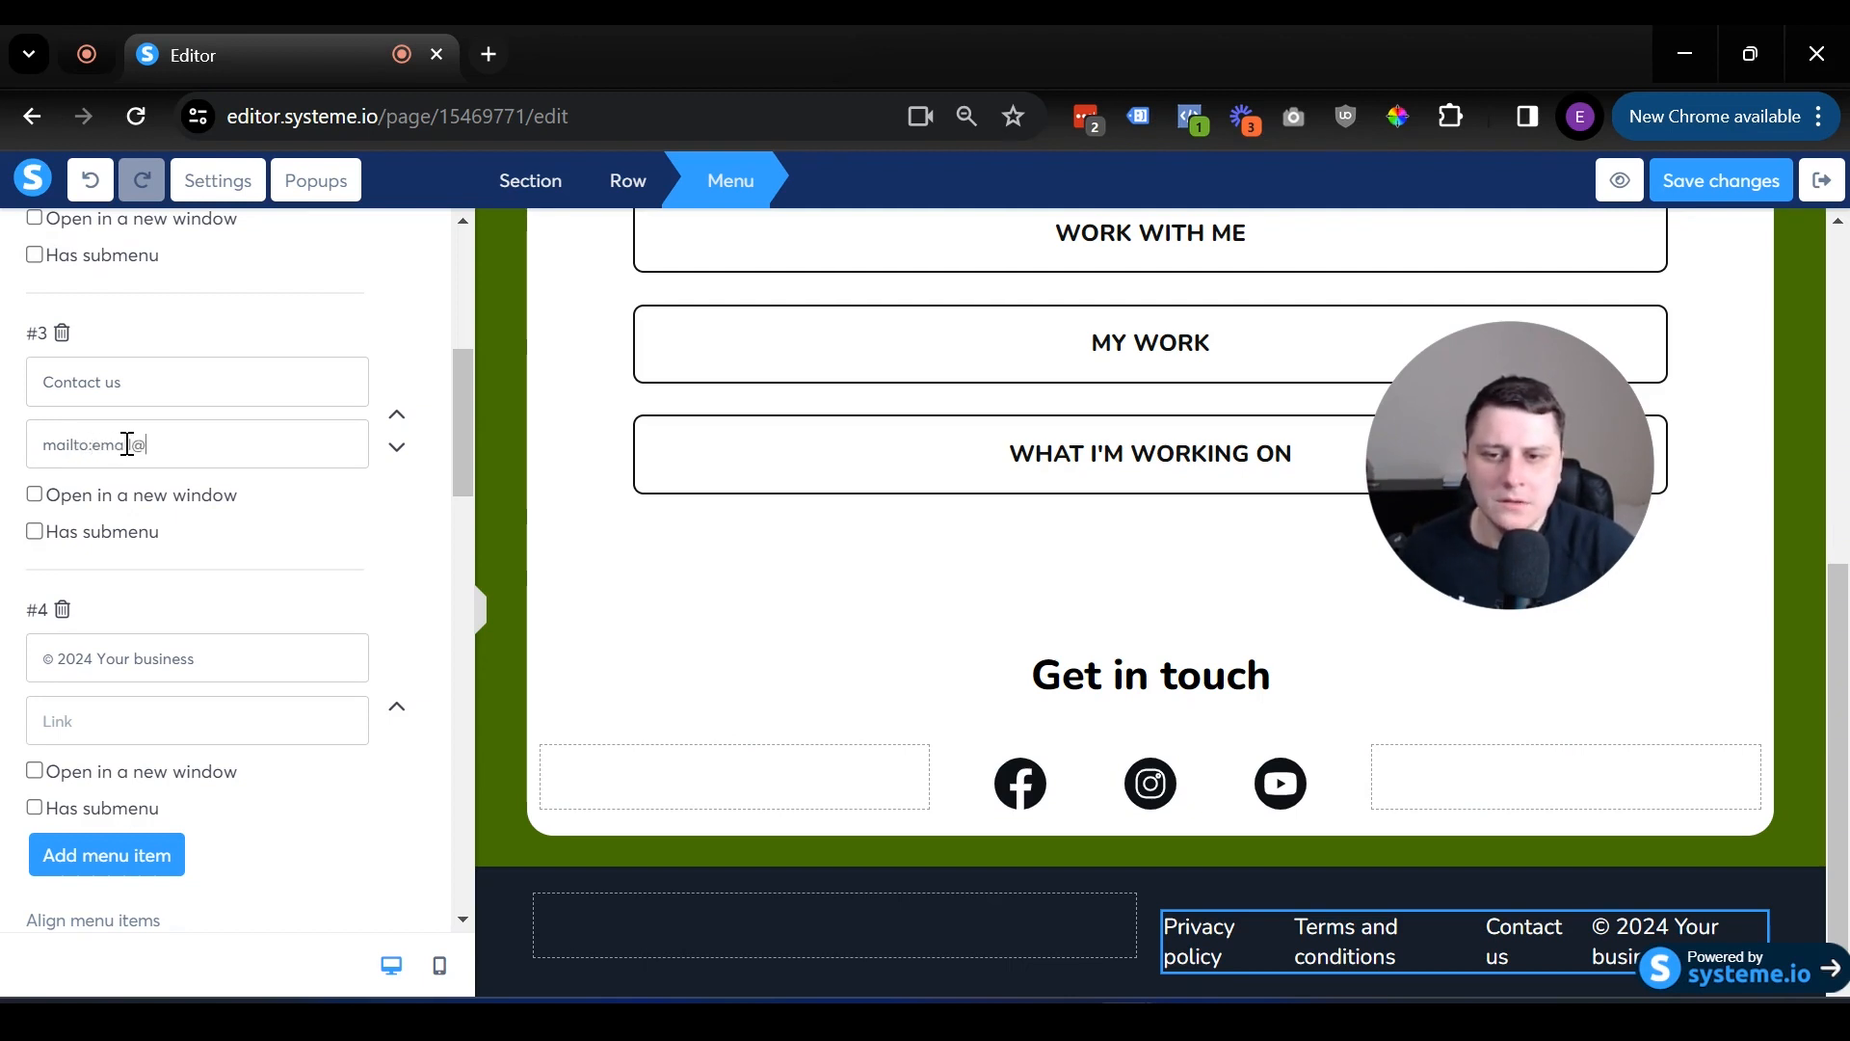
text(email.com)
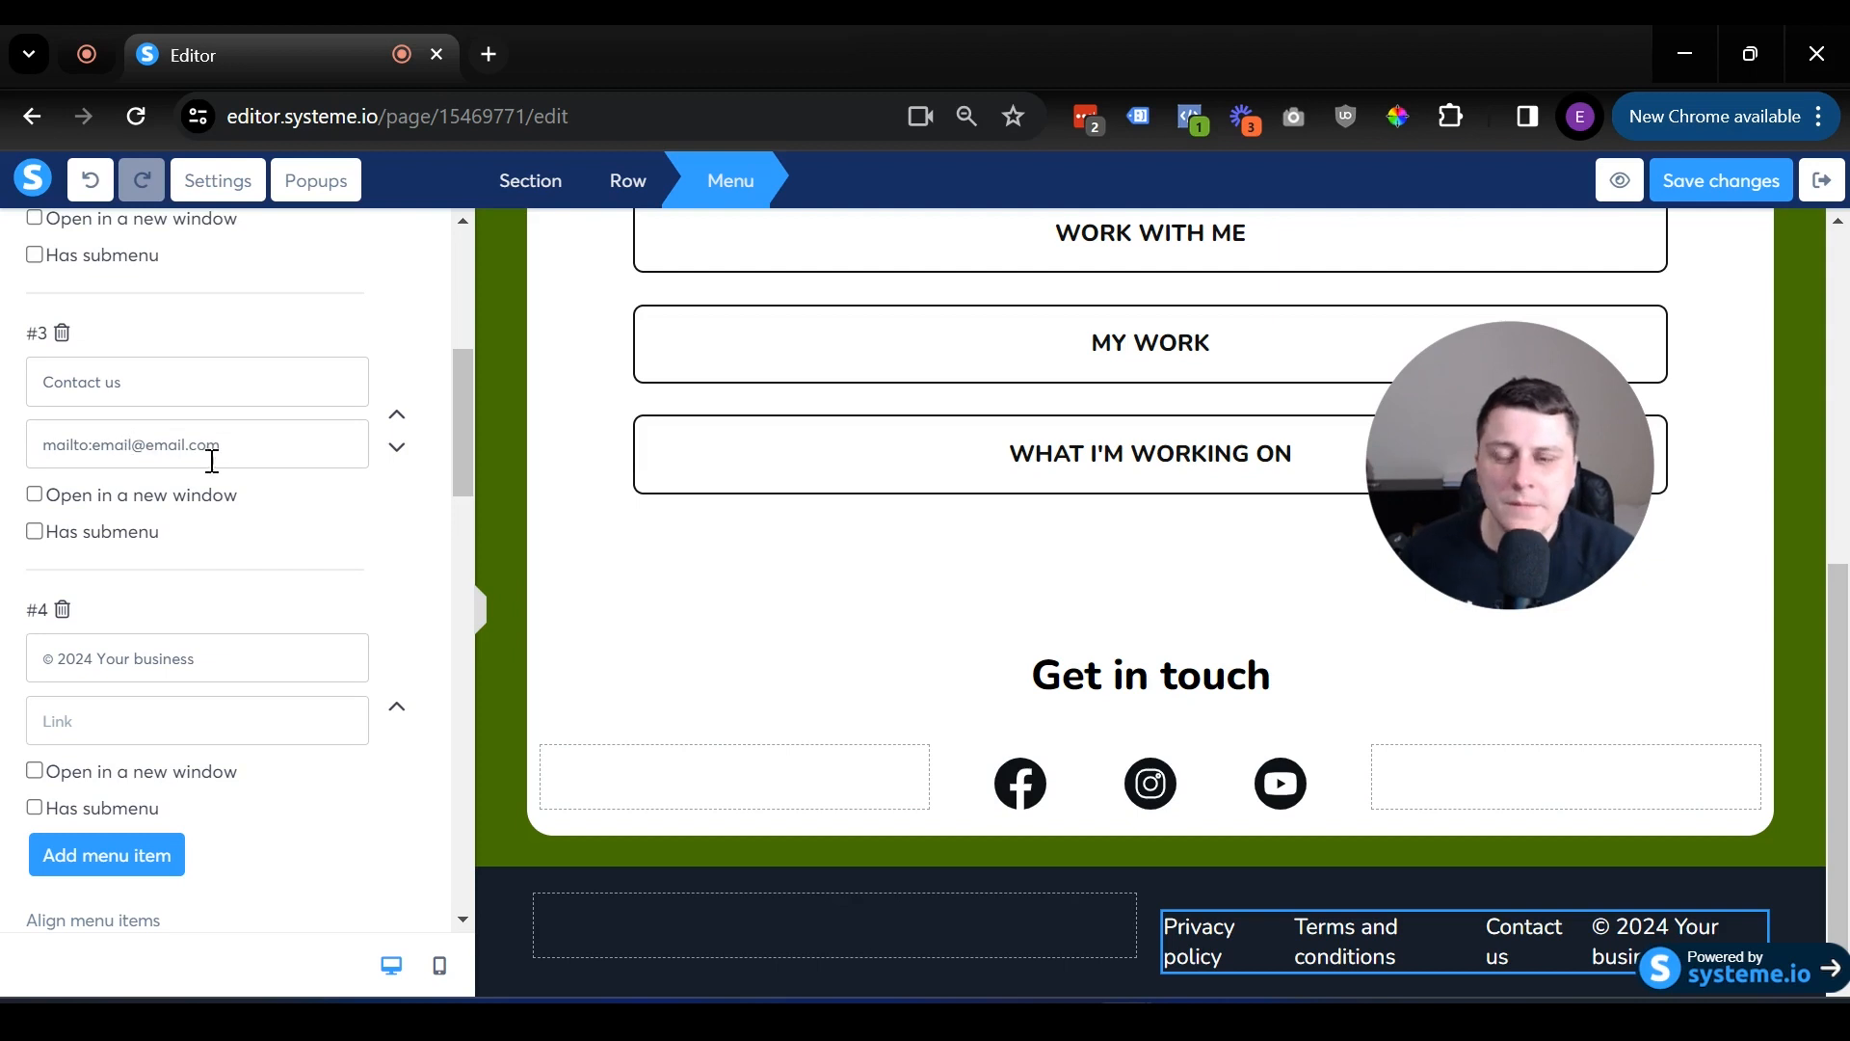
drag(91, 445, 31, 487)
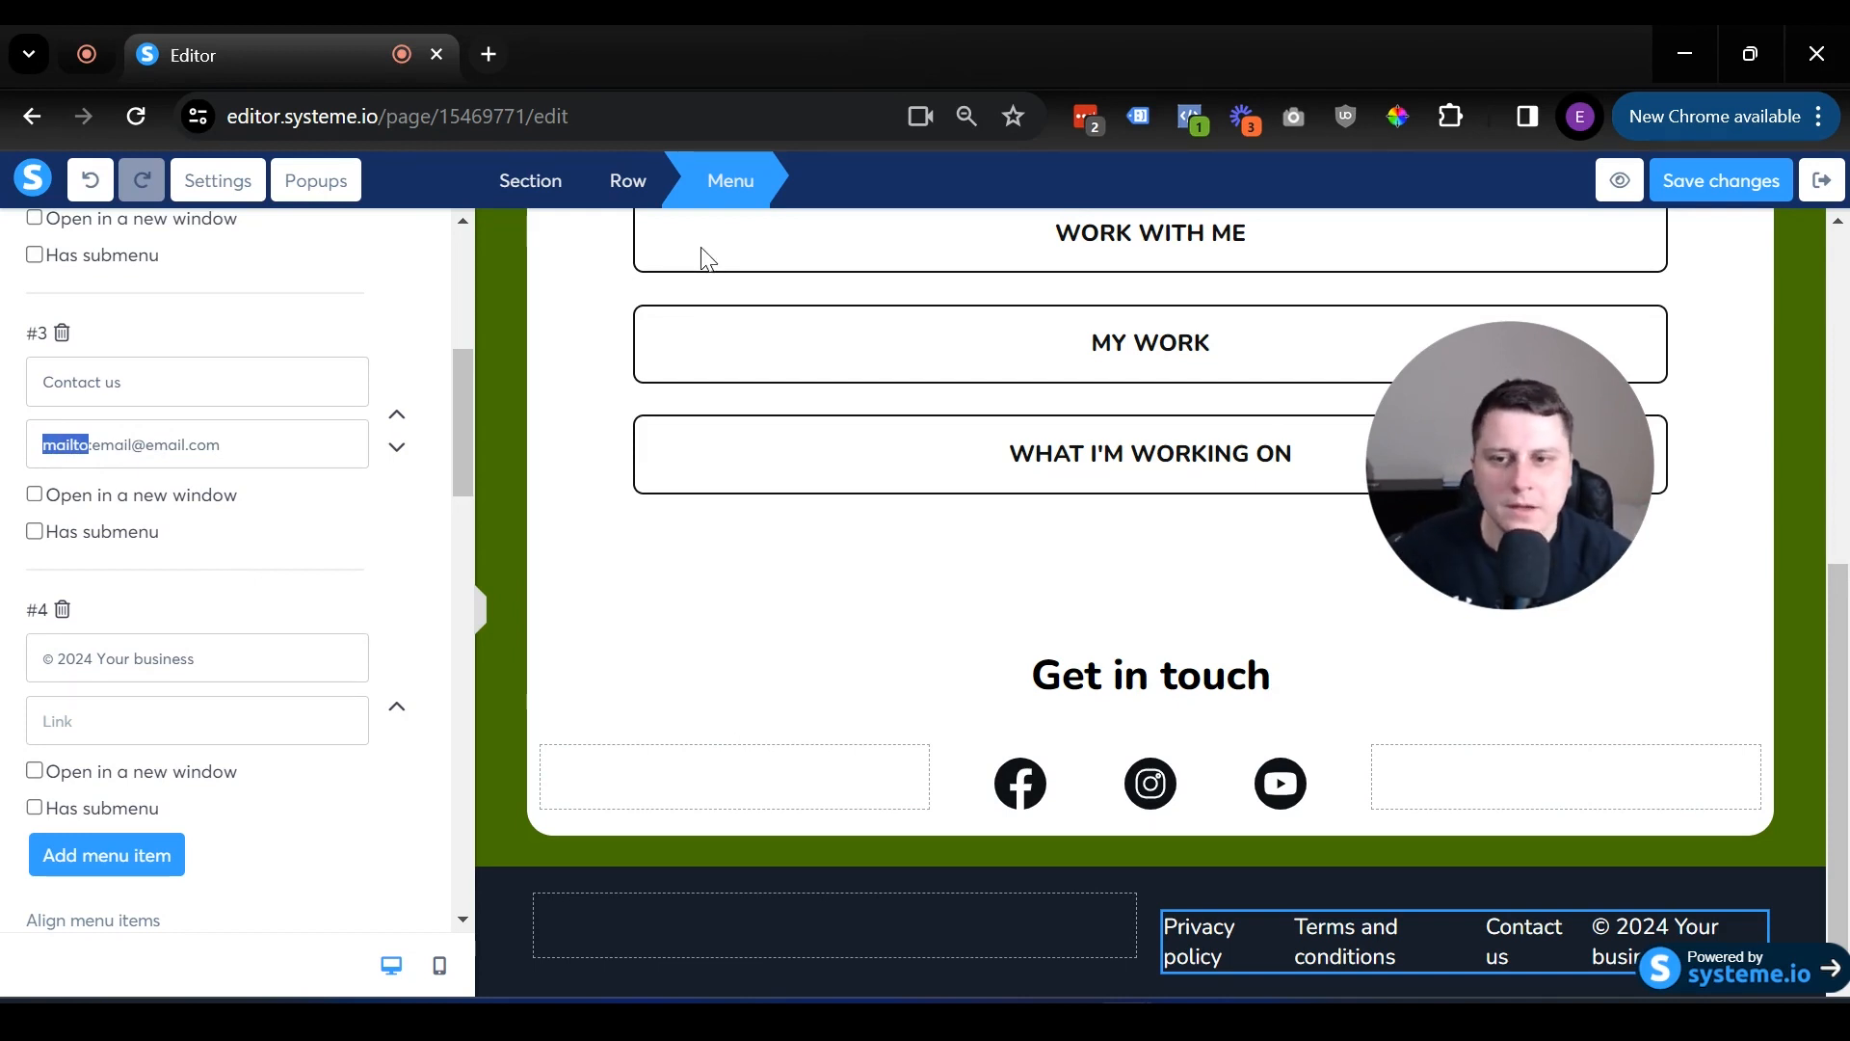
triple_click(130, 446)
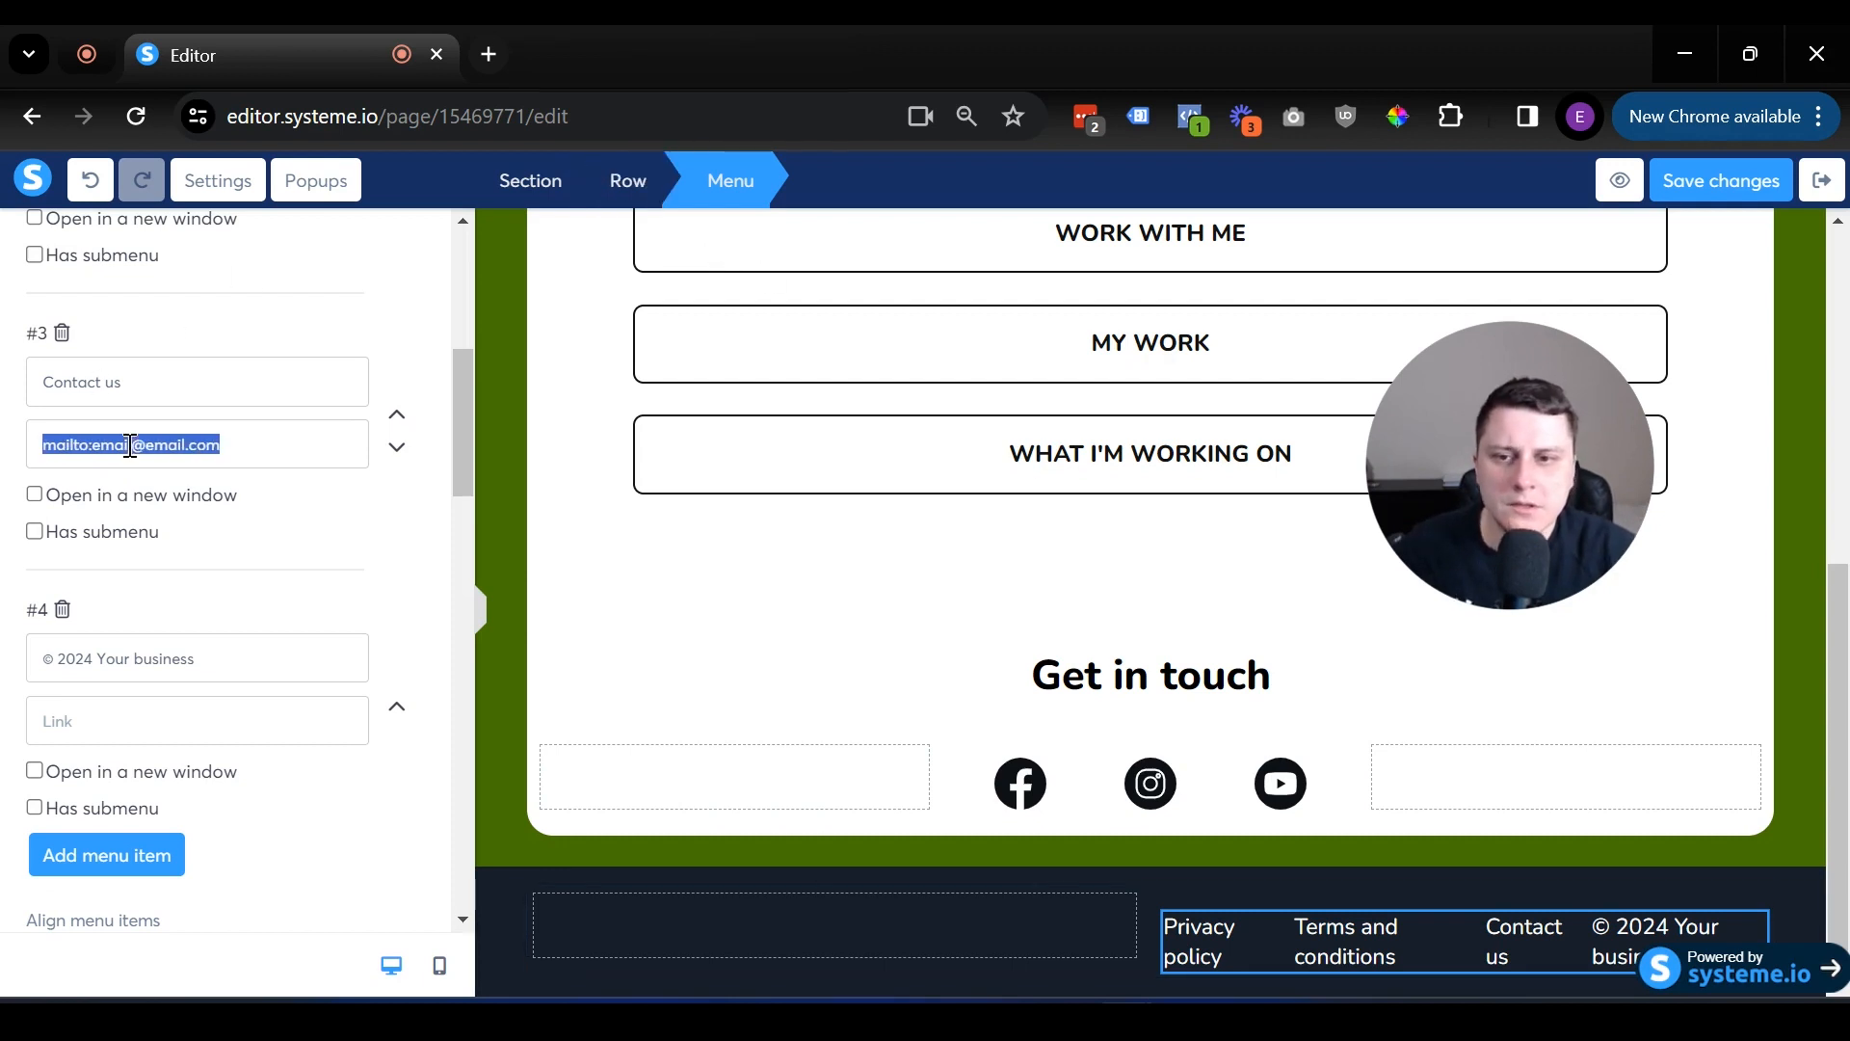
Try brown as the footer section's background color, settle on black from the default colors, and deselect the section.
click(582, 974)
click(498, 935)
scroll(136, 710, down, 2)
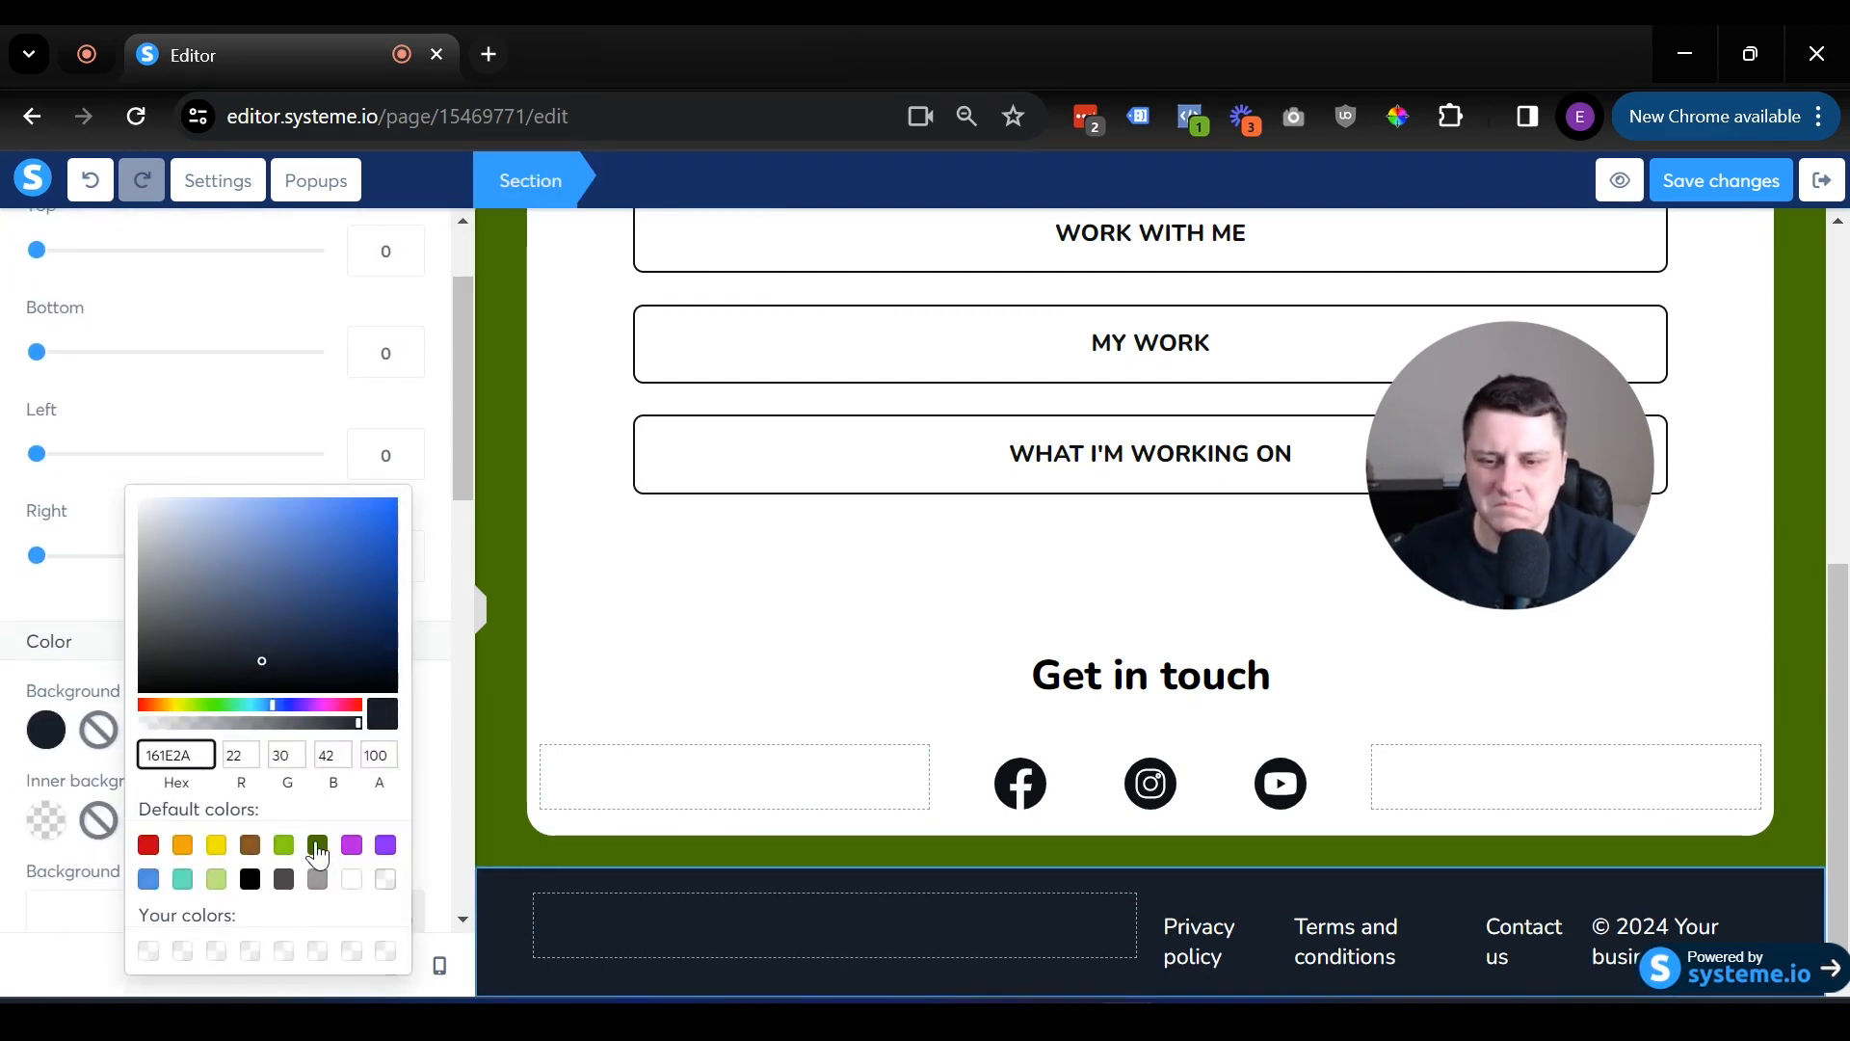
click(250, 846)
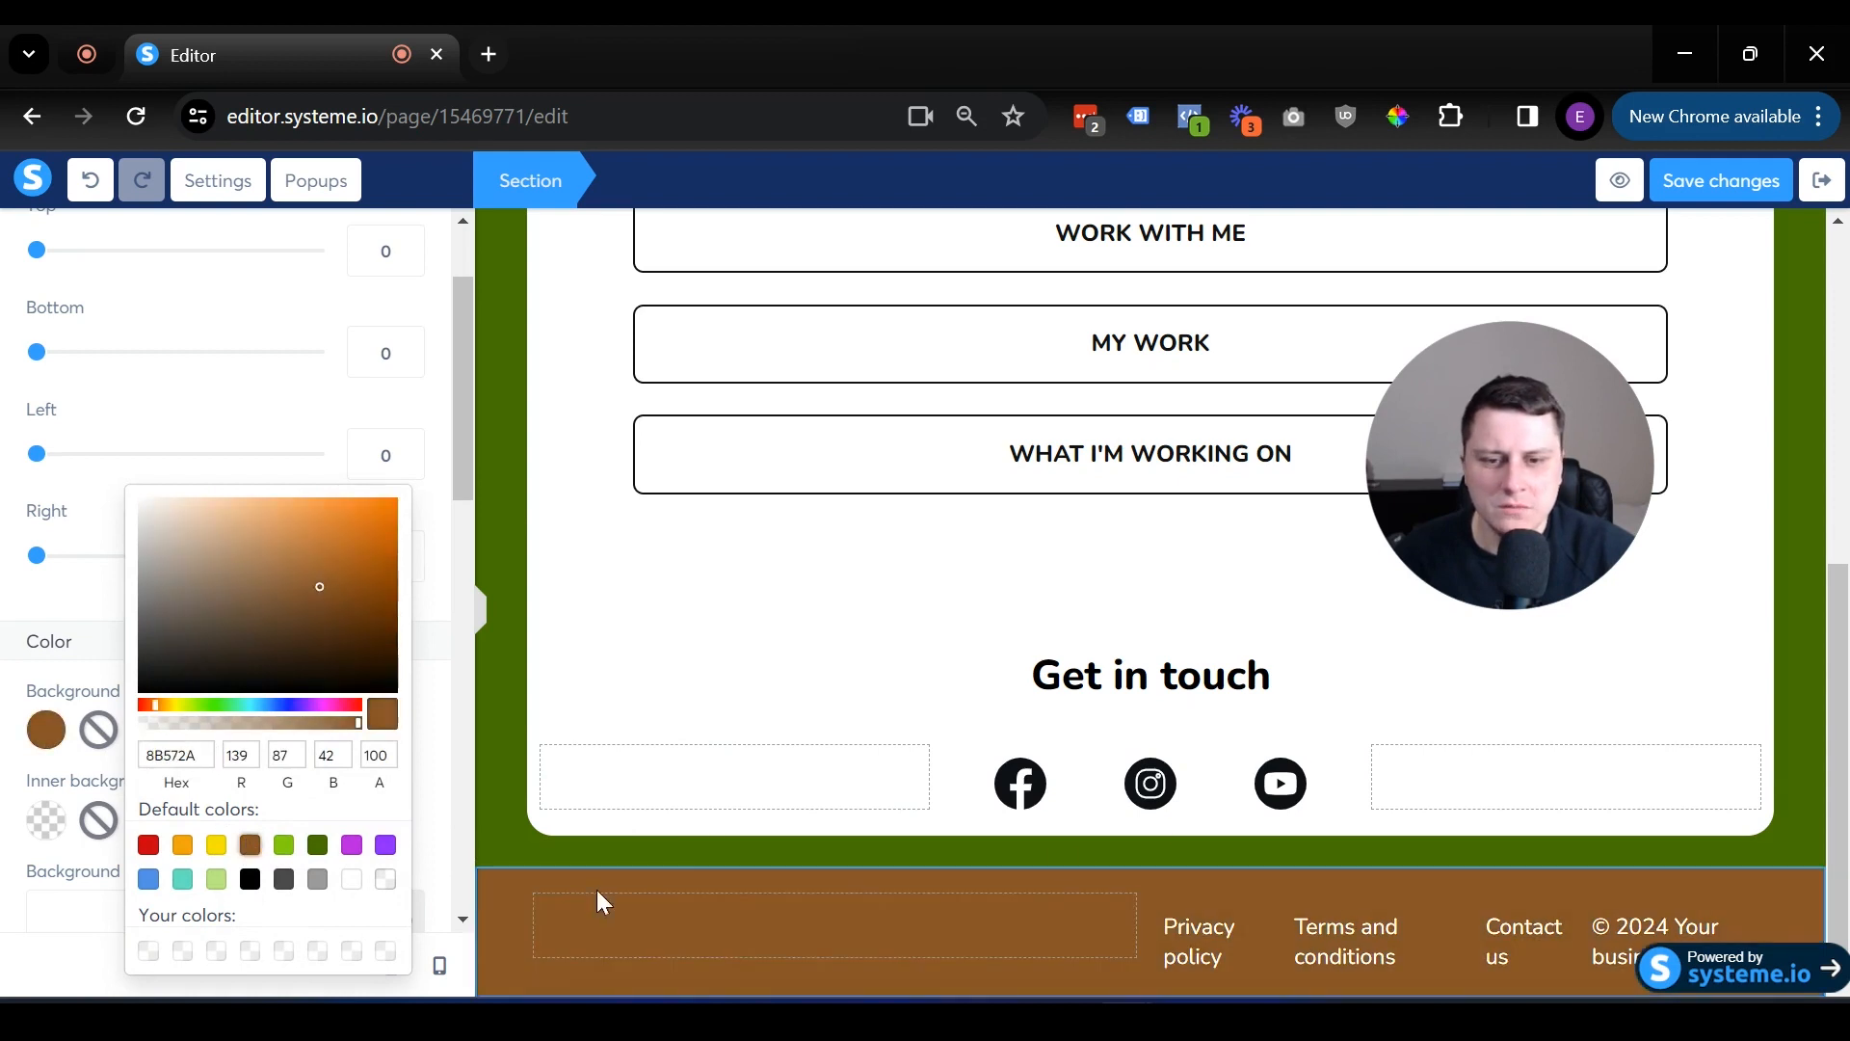
click(249, 879)
click(541, 718)
Switch to the mobile view and review the page from the profile image down to the social icons and footer.
scroll(694, 644, up, 6)
drag(1437, 465, 1062, 272)
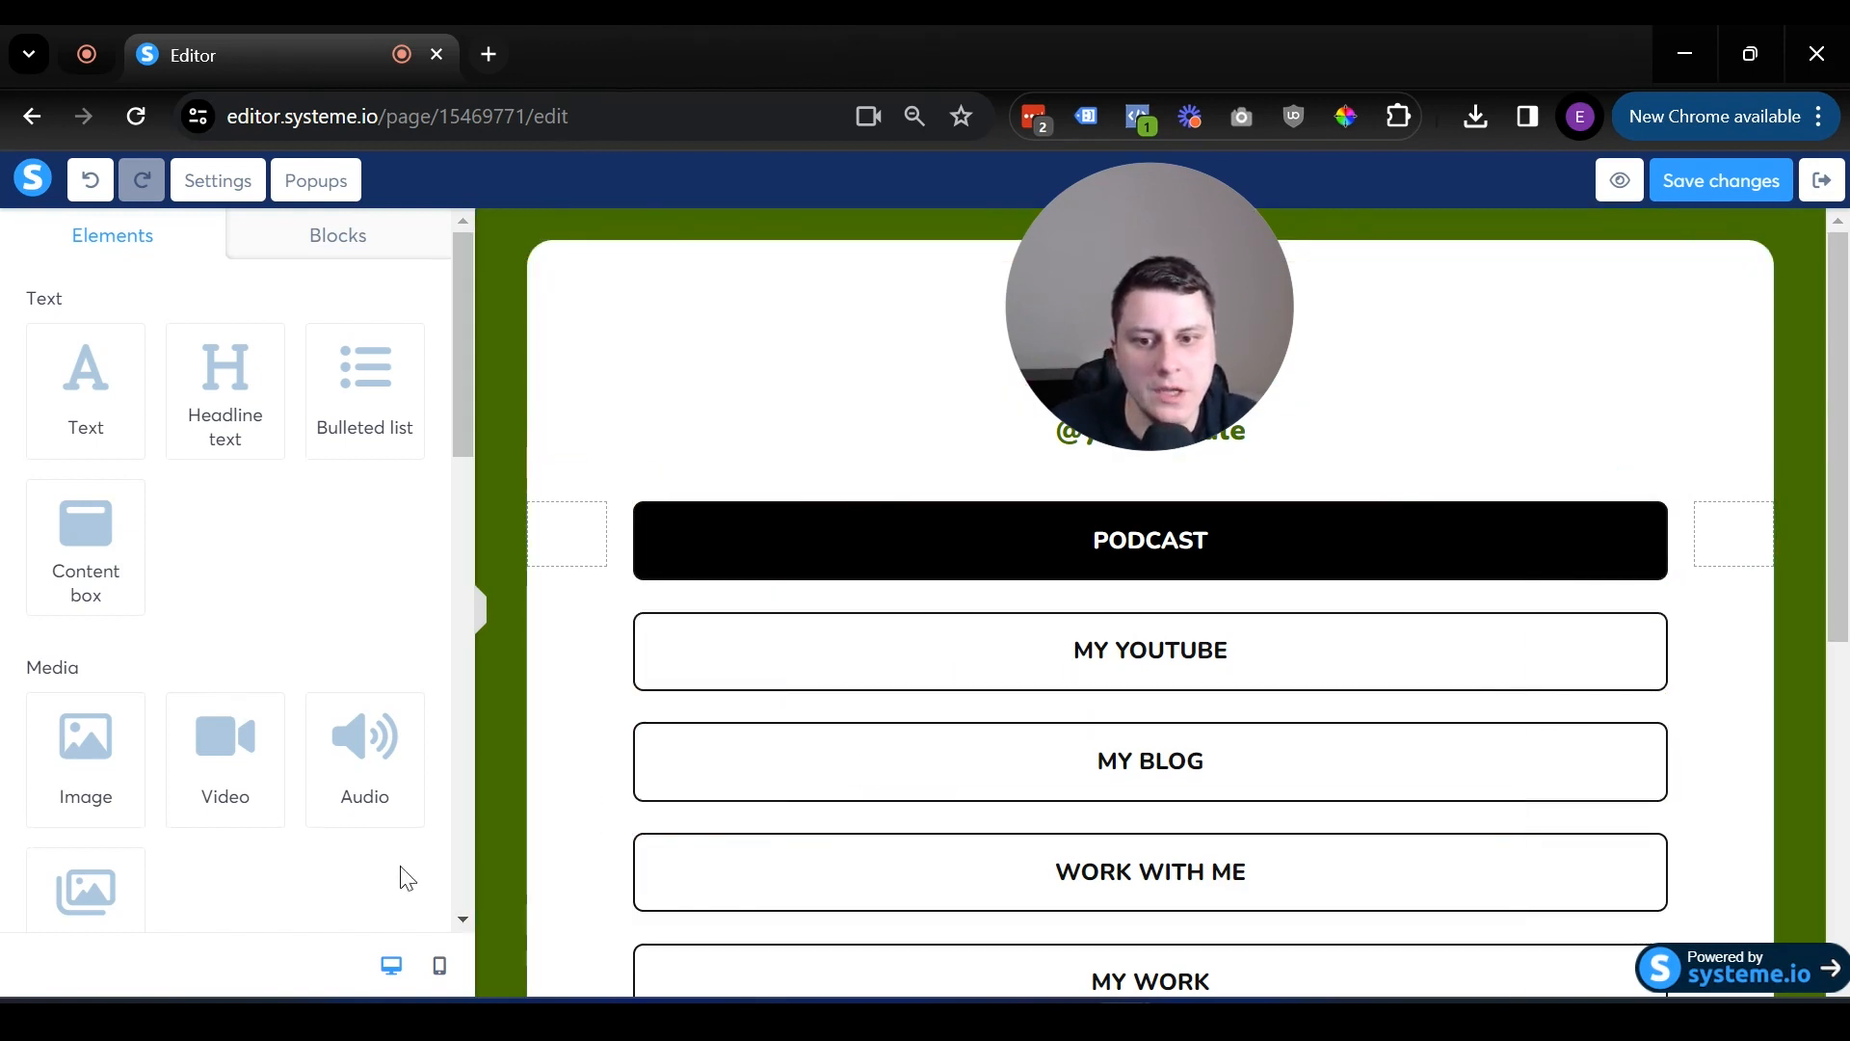
click(439, 965)
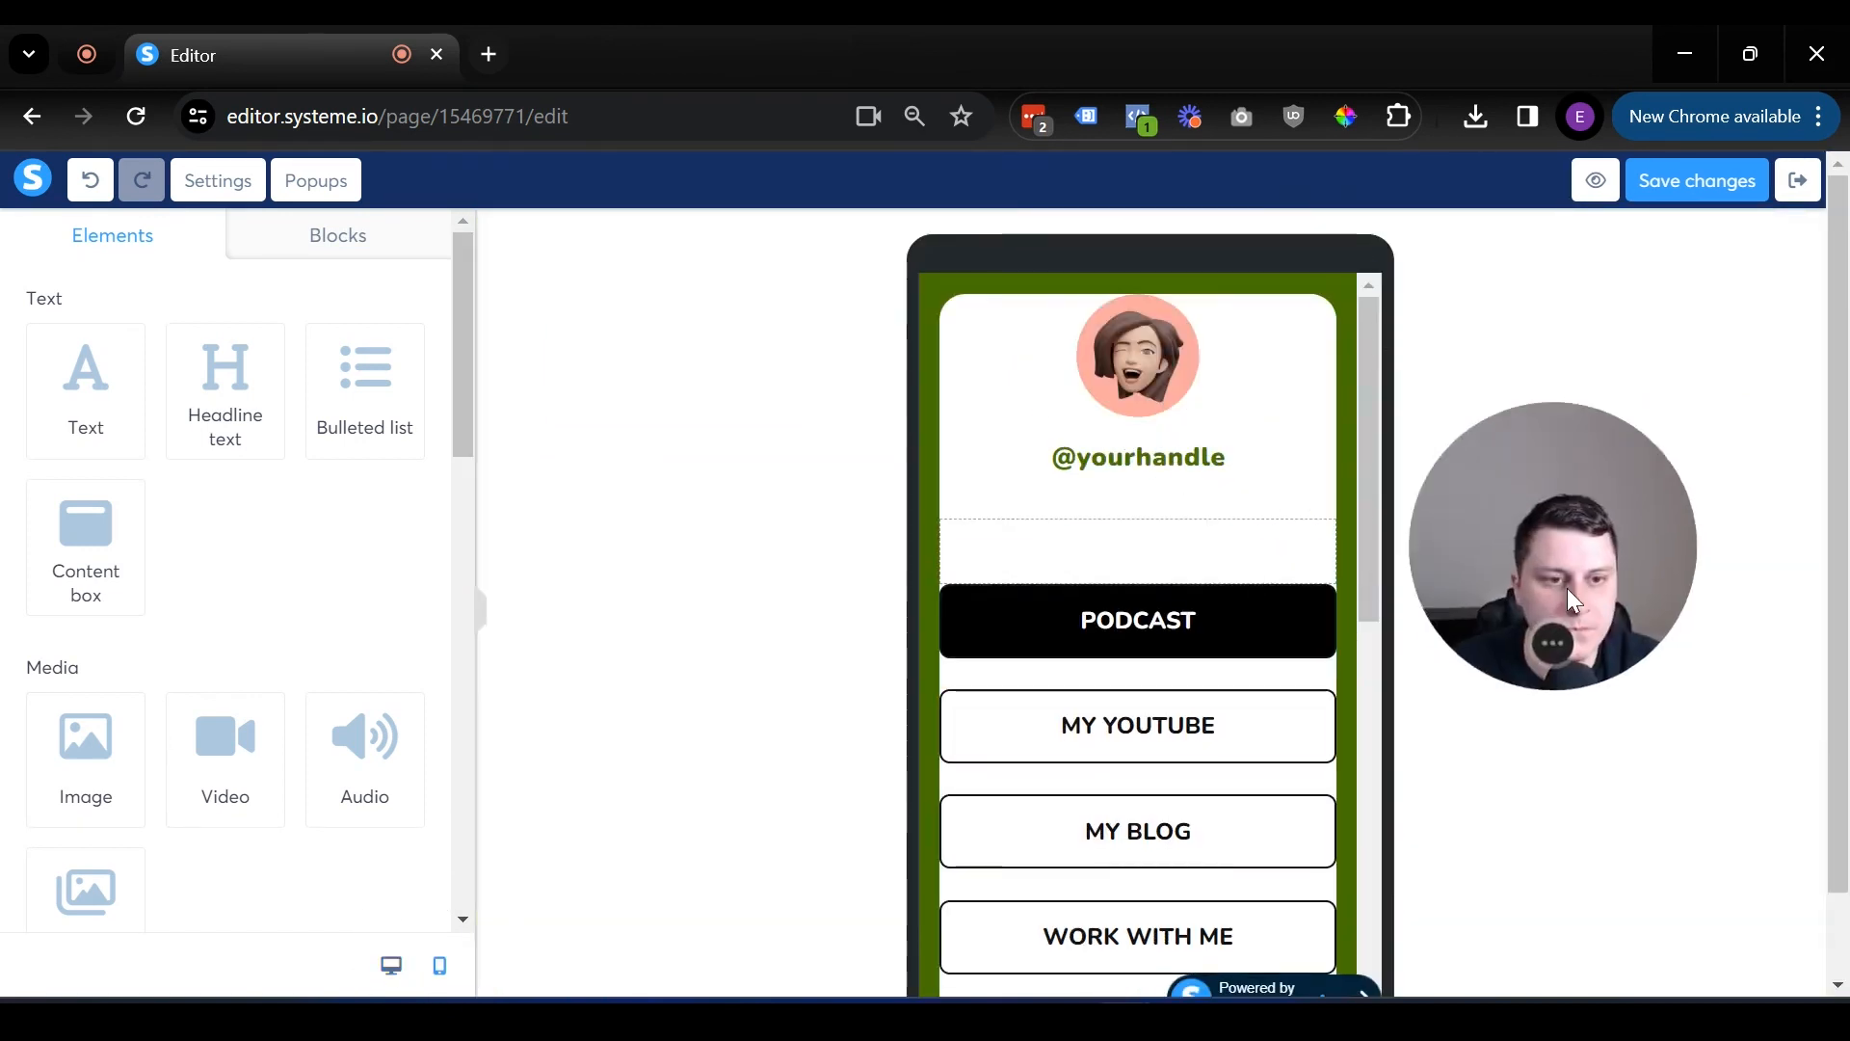
scroll(1126, 533, down, 6)
scroll(1128, 537, up, 8)
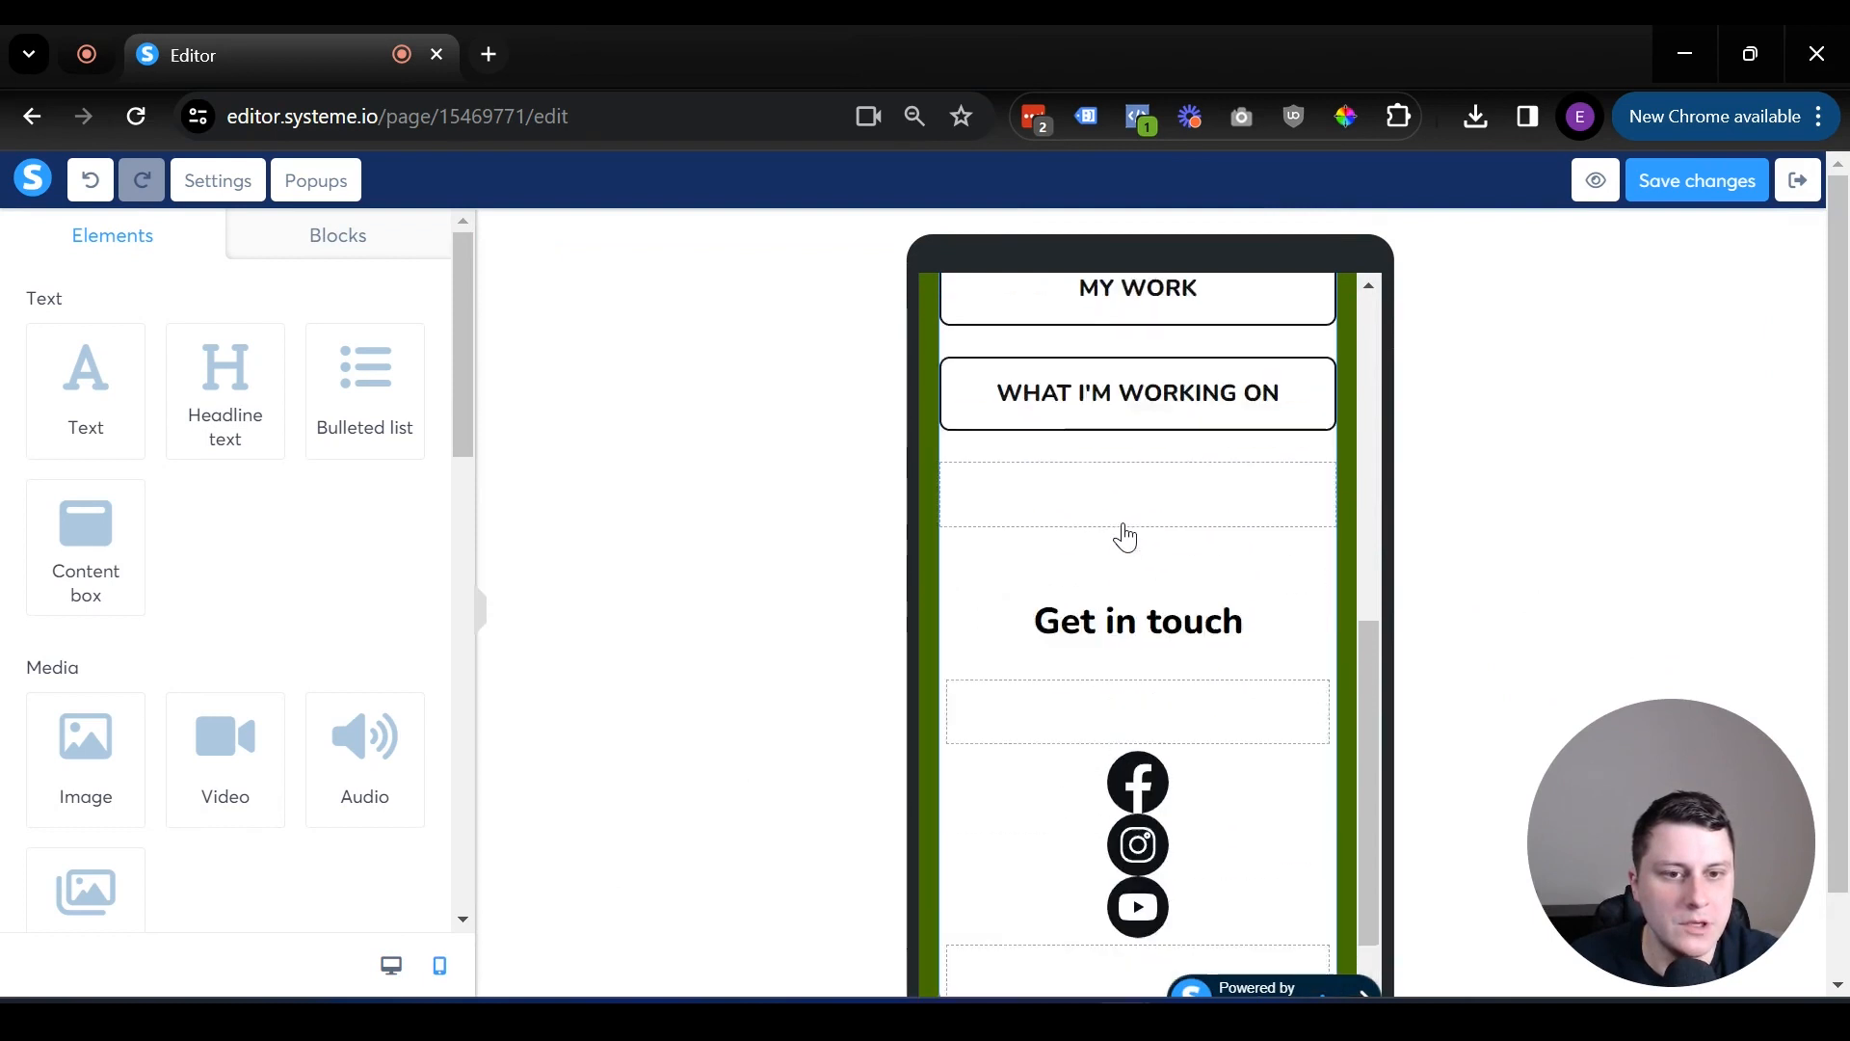
scroll(991, 713, down, 6)
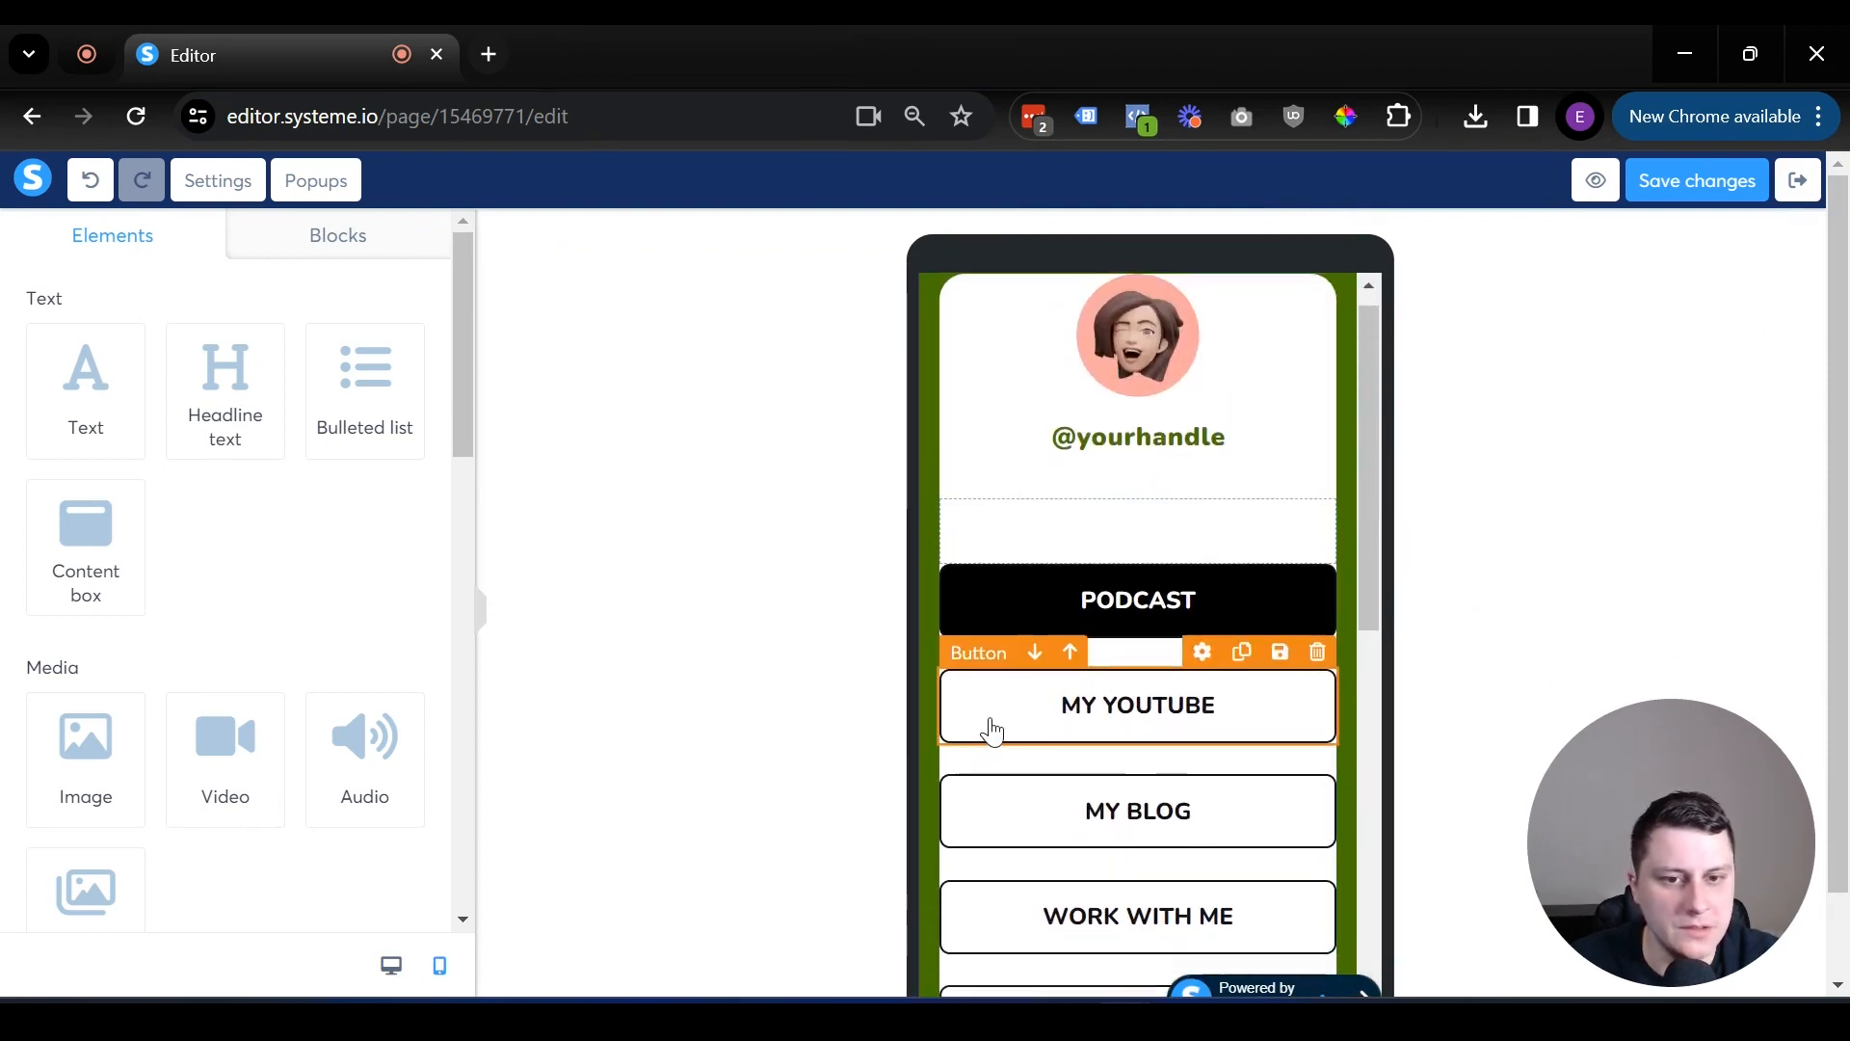
scroll(1066, 694, down, 3)
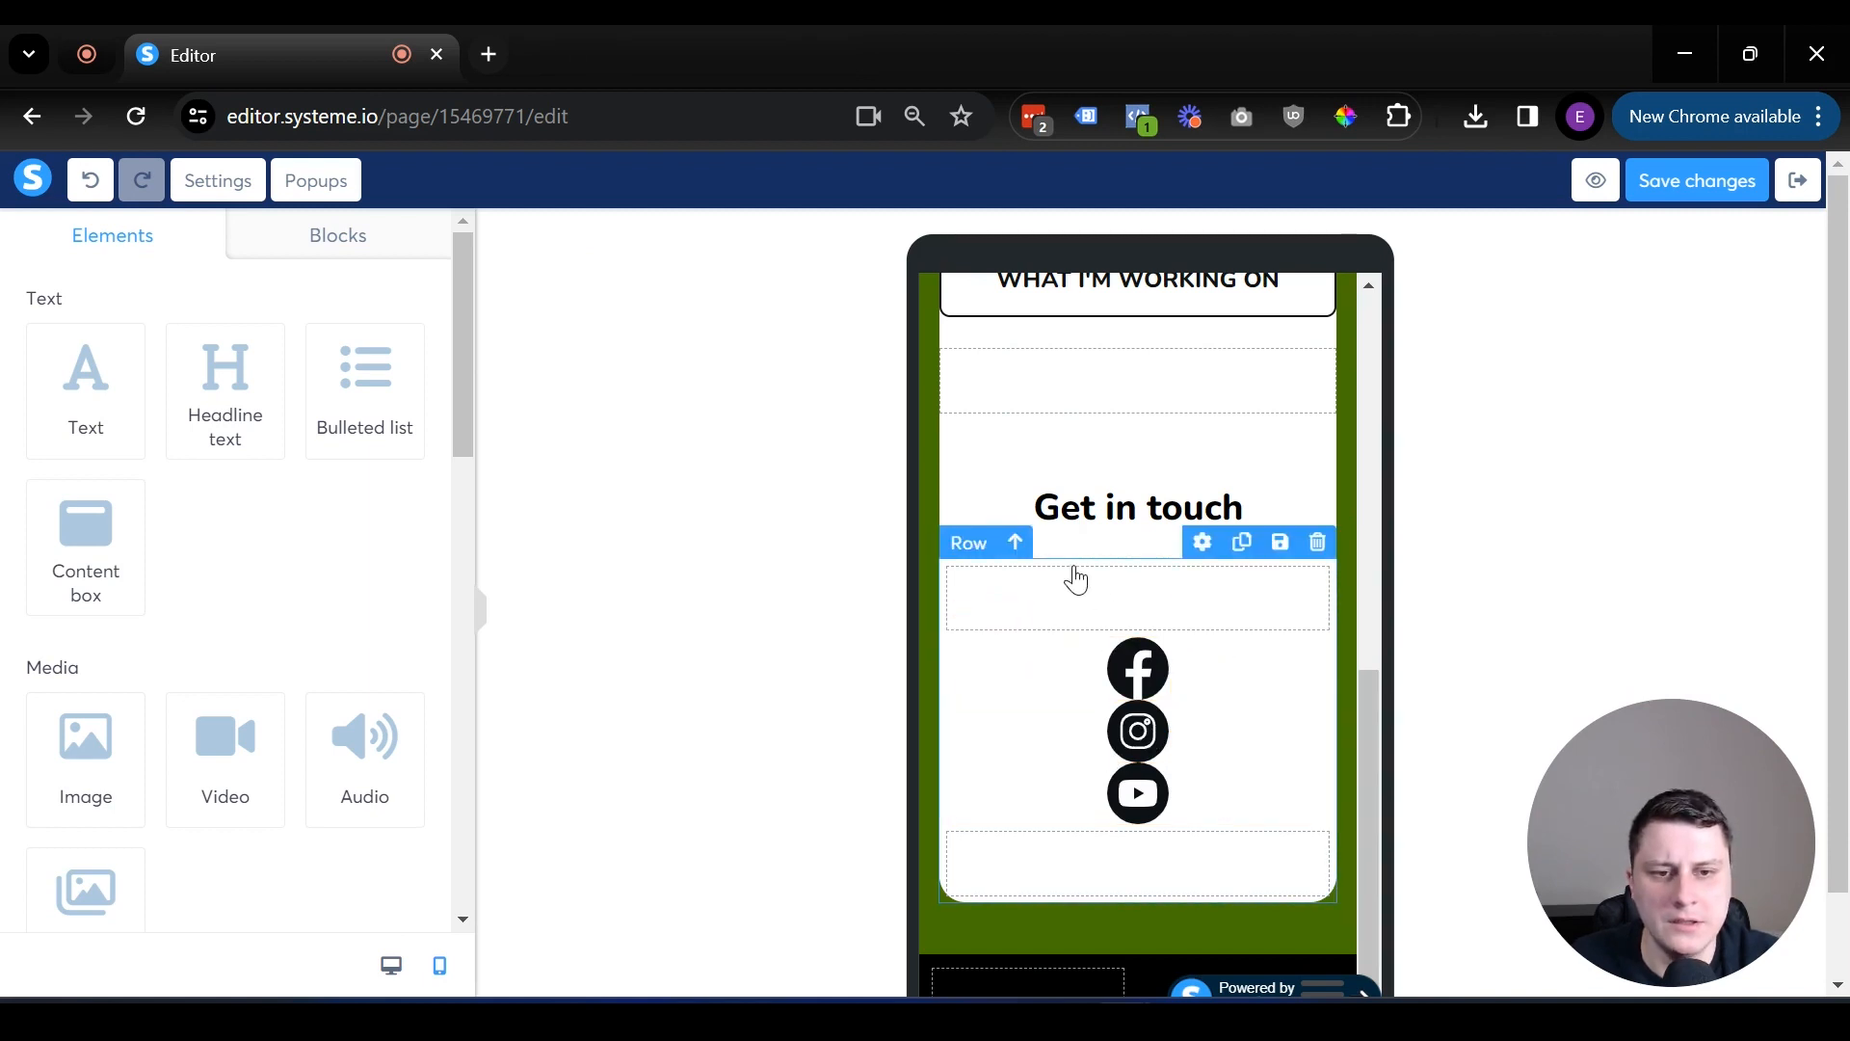
scroll(1083, 597, up, 10)
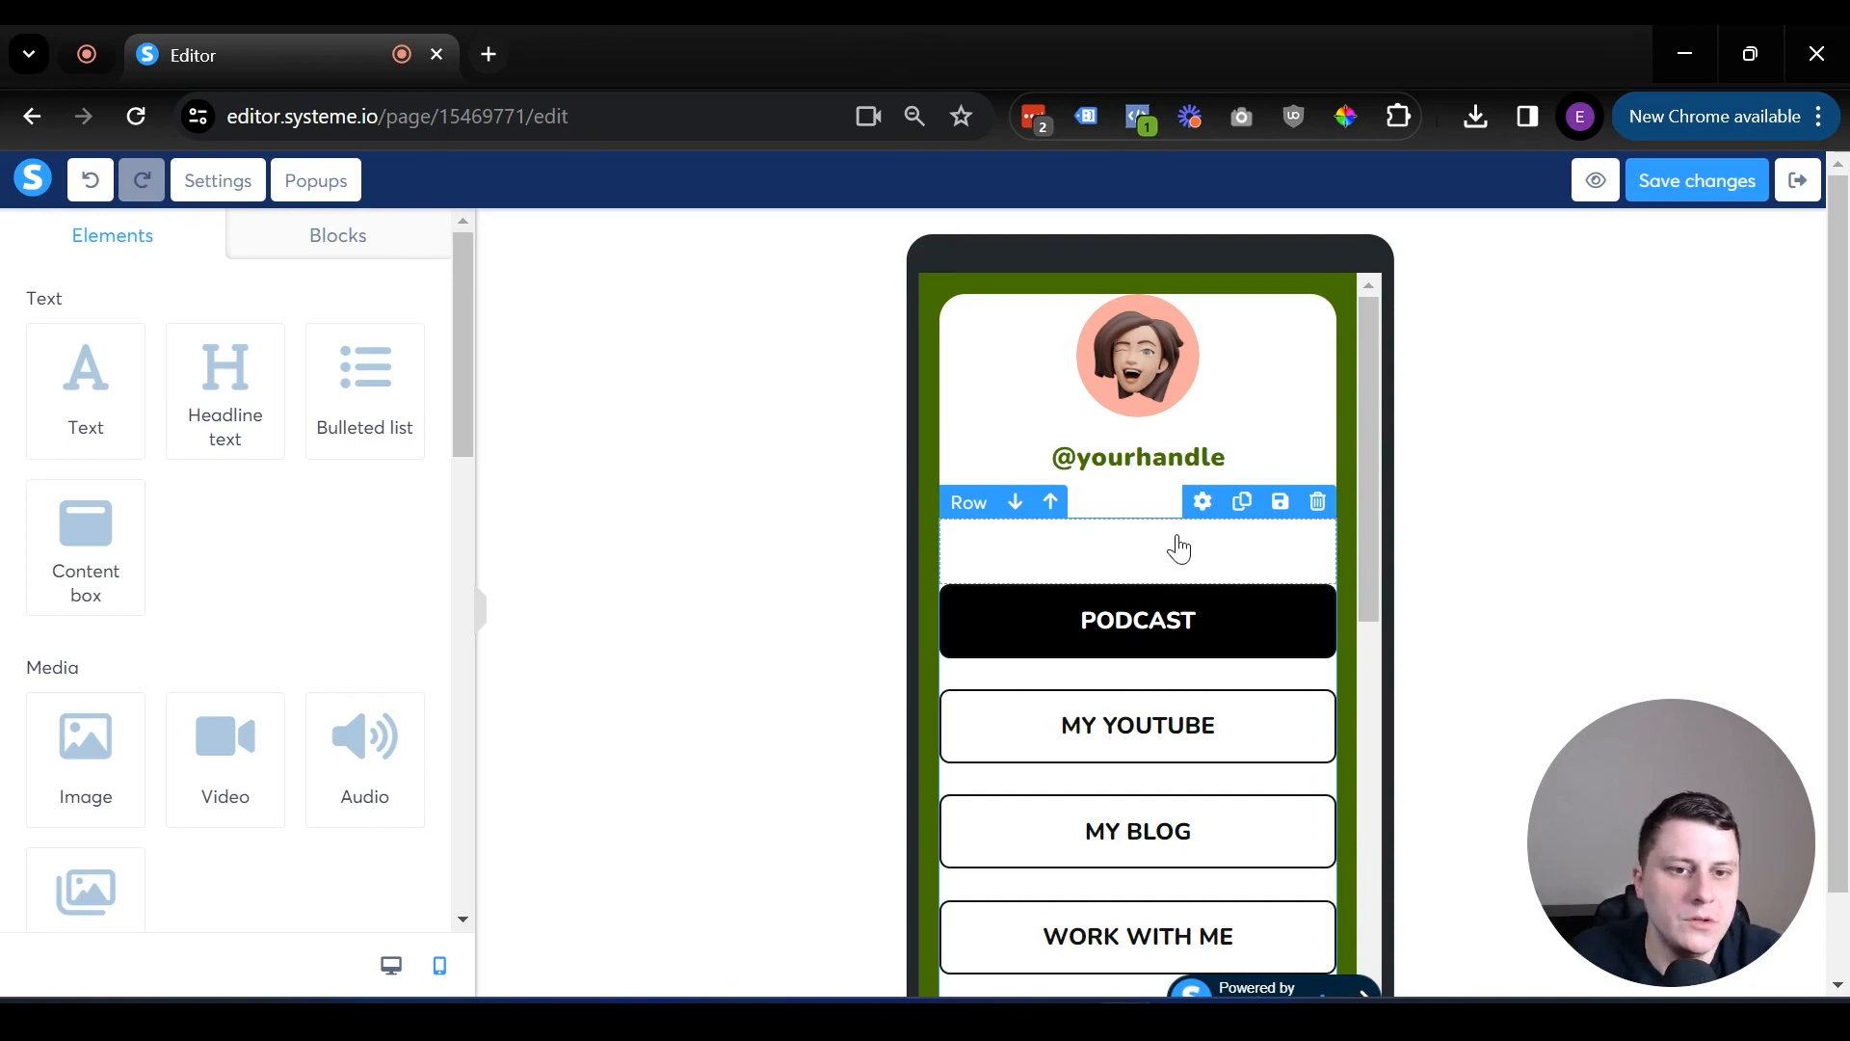
scroll(1180, 549, down, 5)
scroll(1180, 549, up, 5)
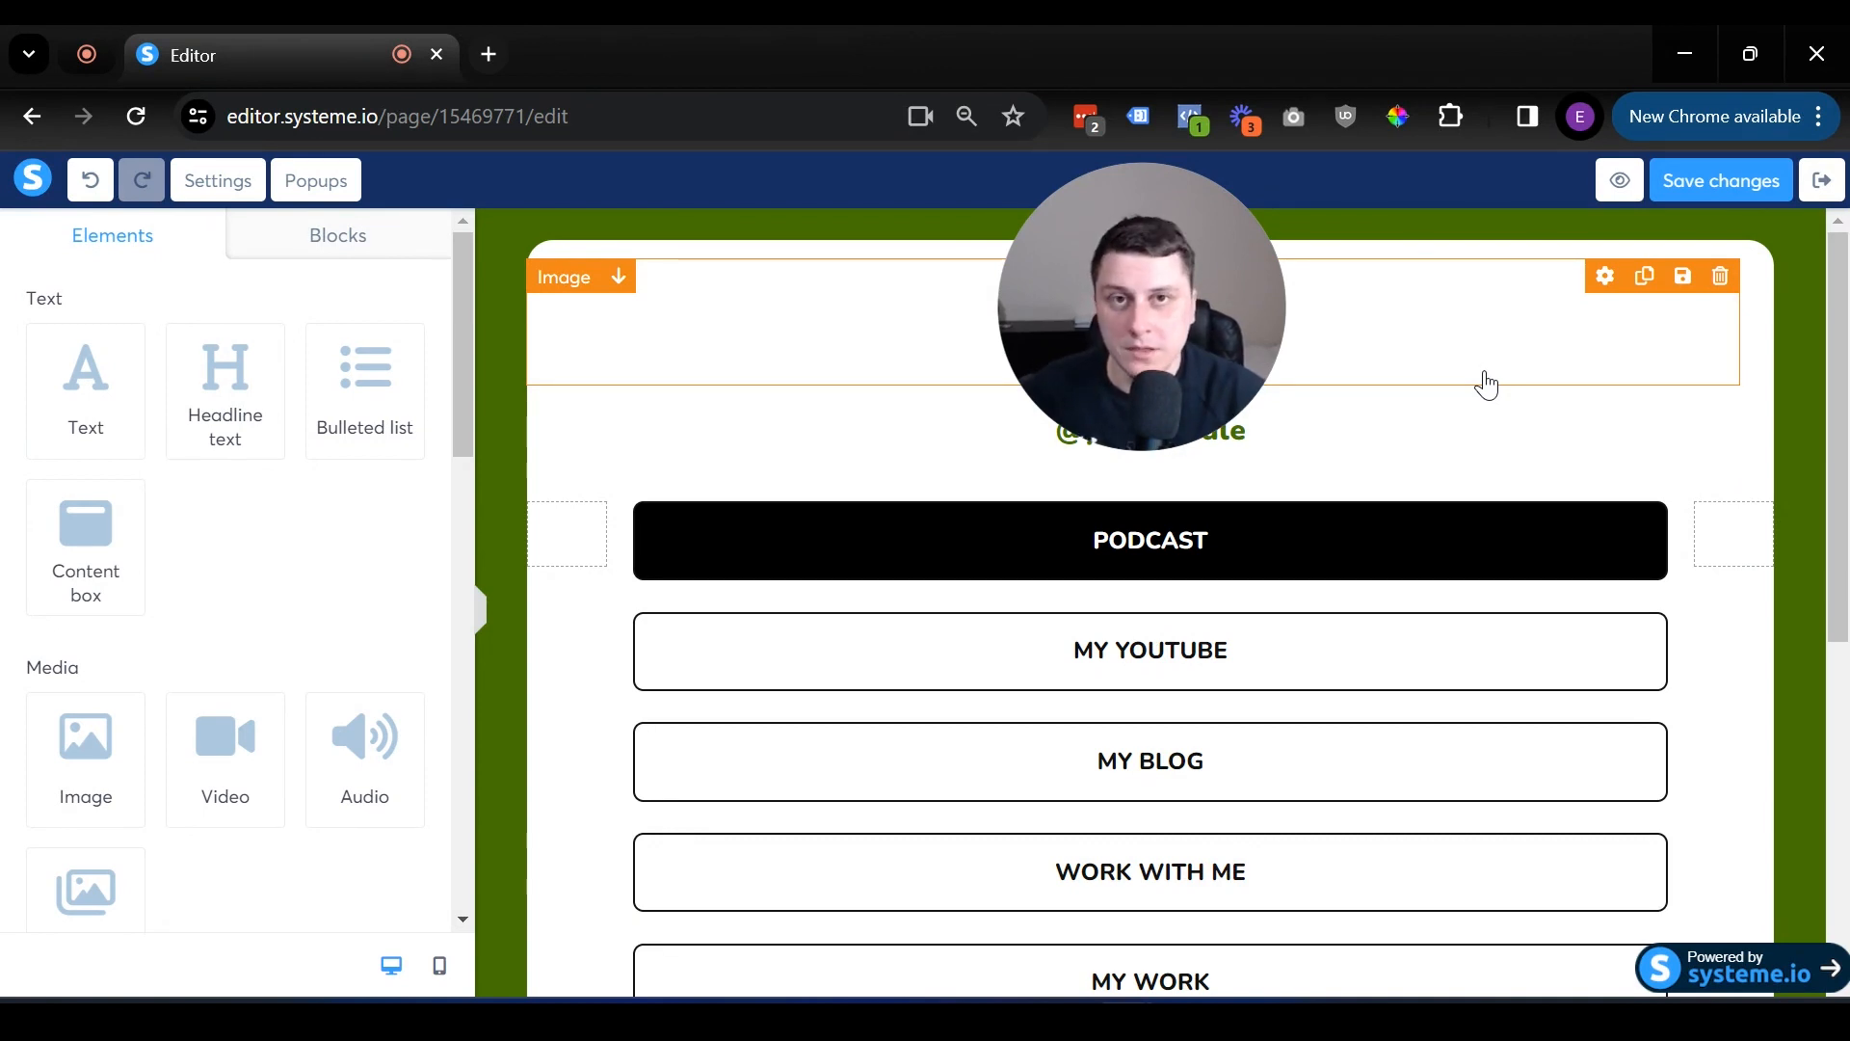
scroll(1205, 482, down, 5)
scroll(1206, 476, up, 5)
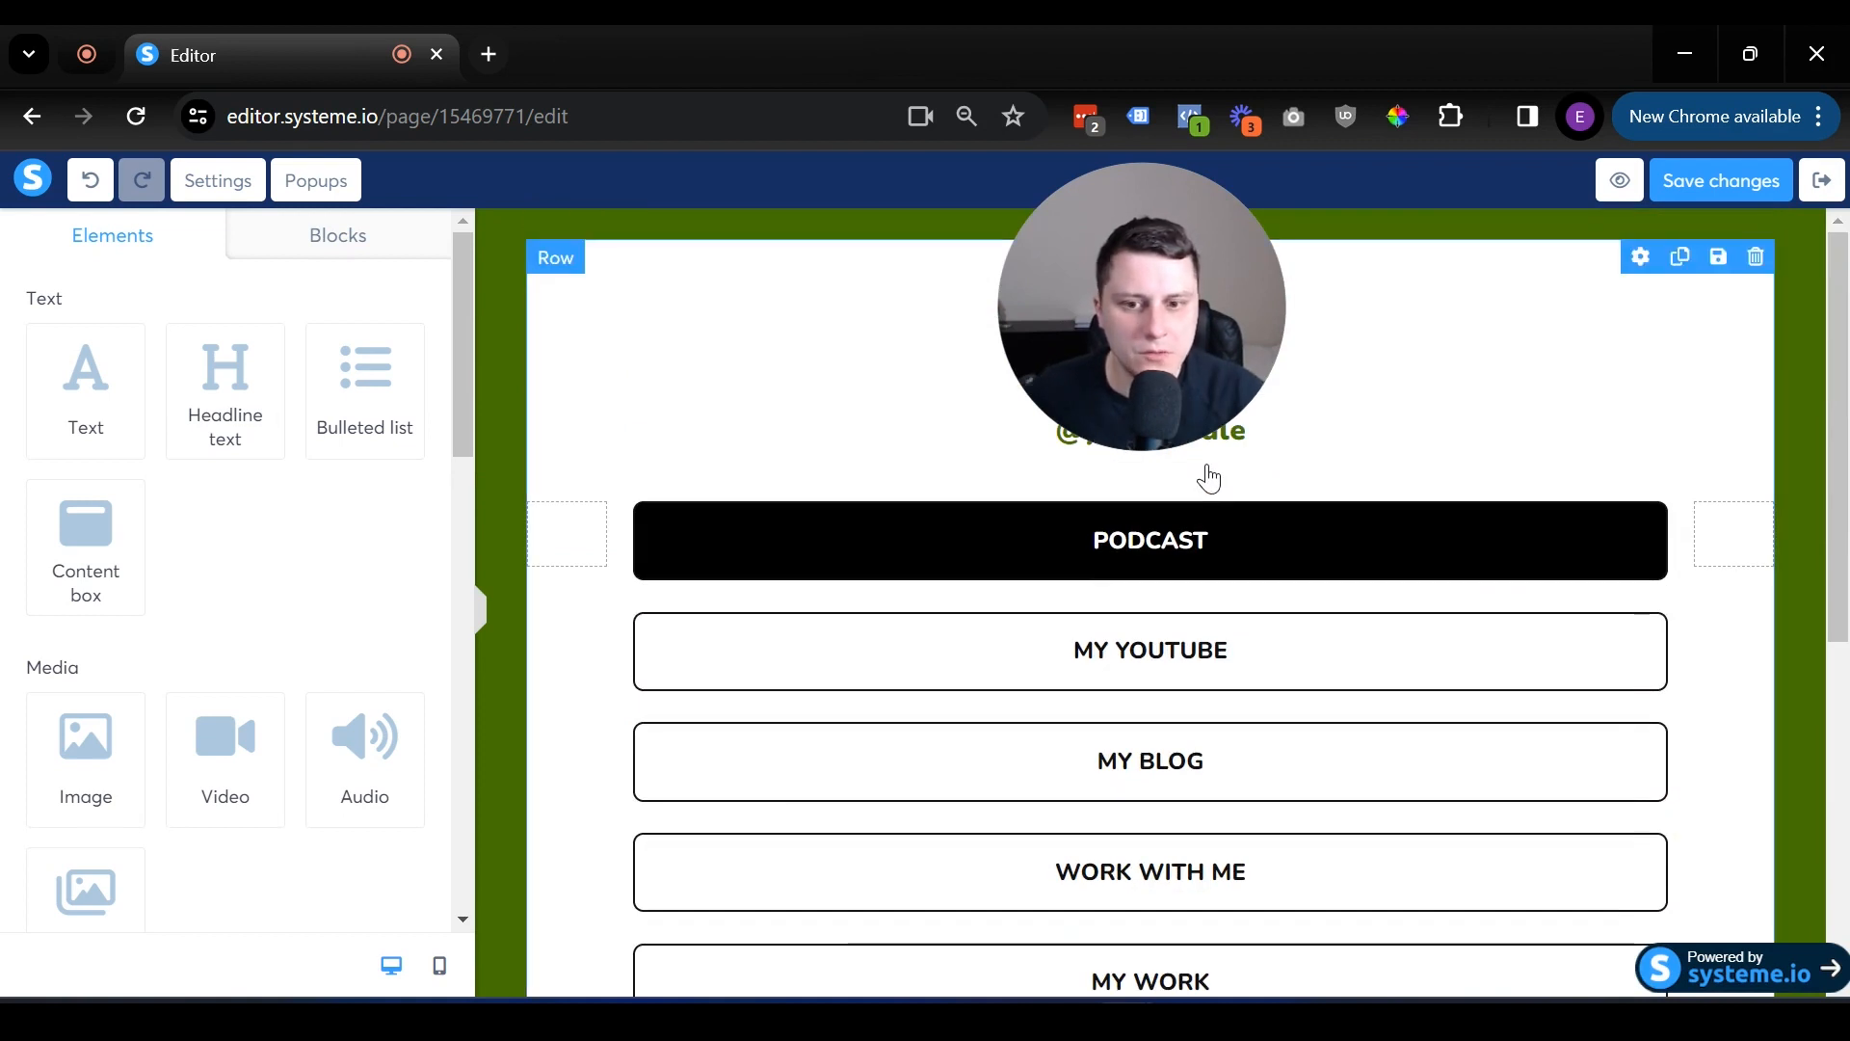